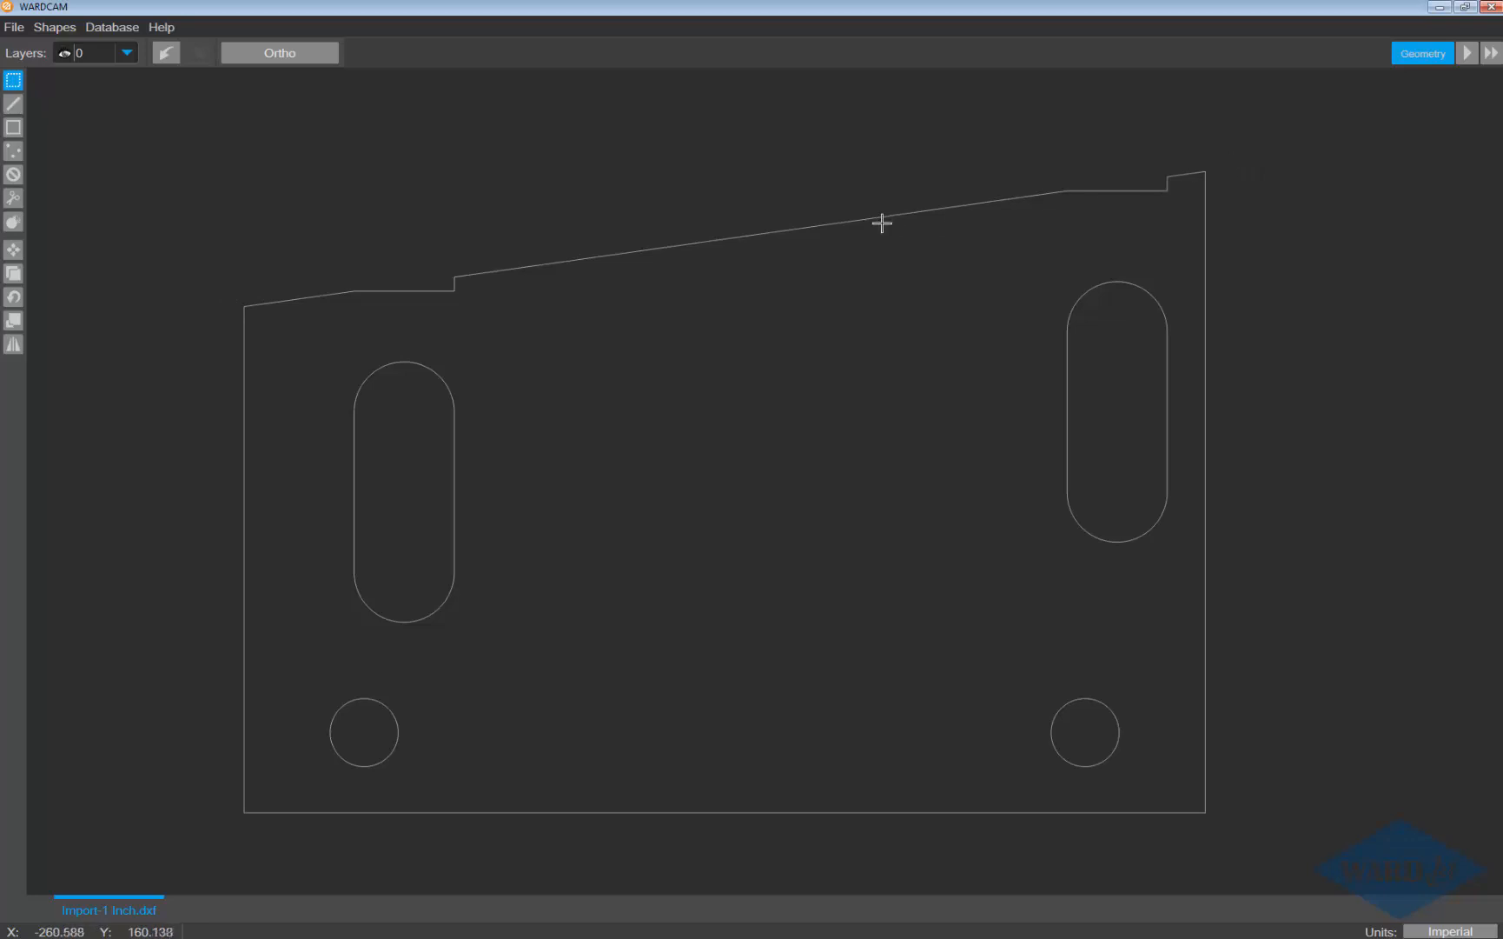
Step: Switch to AutoCAD LT and offset the part's stepped, sloped upper edge outward by 0.02
{"action": "key", "text": "alt+Tab"}
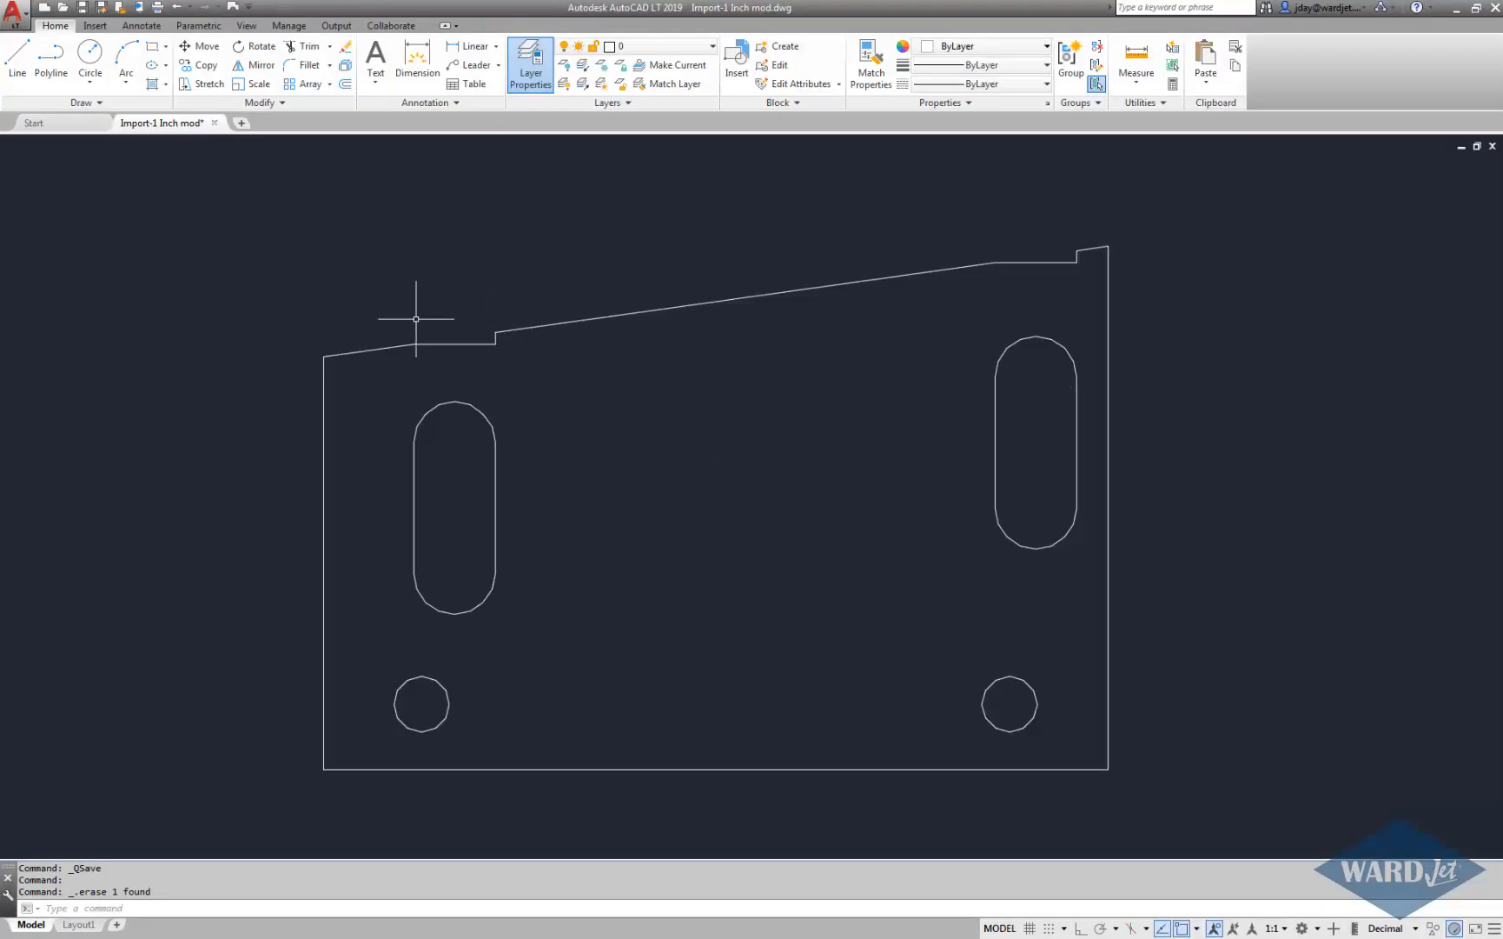
{"action": "left_click", "coordinate": [454, 345]}
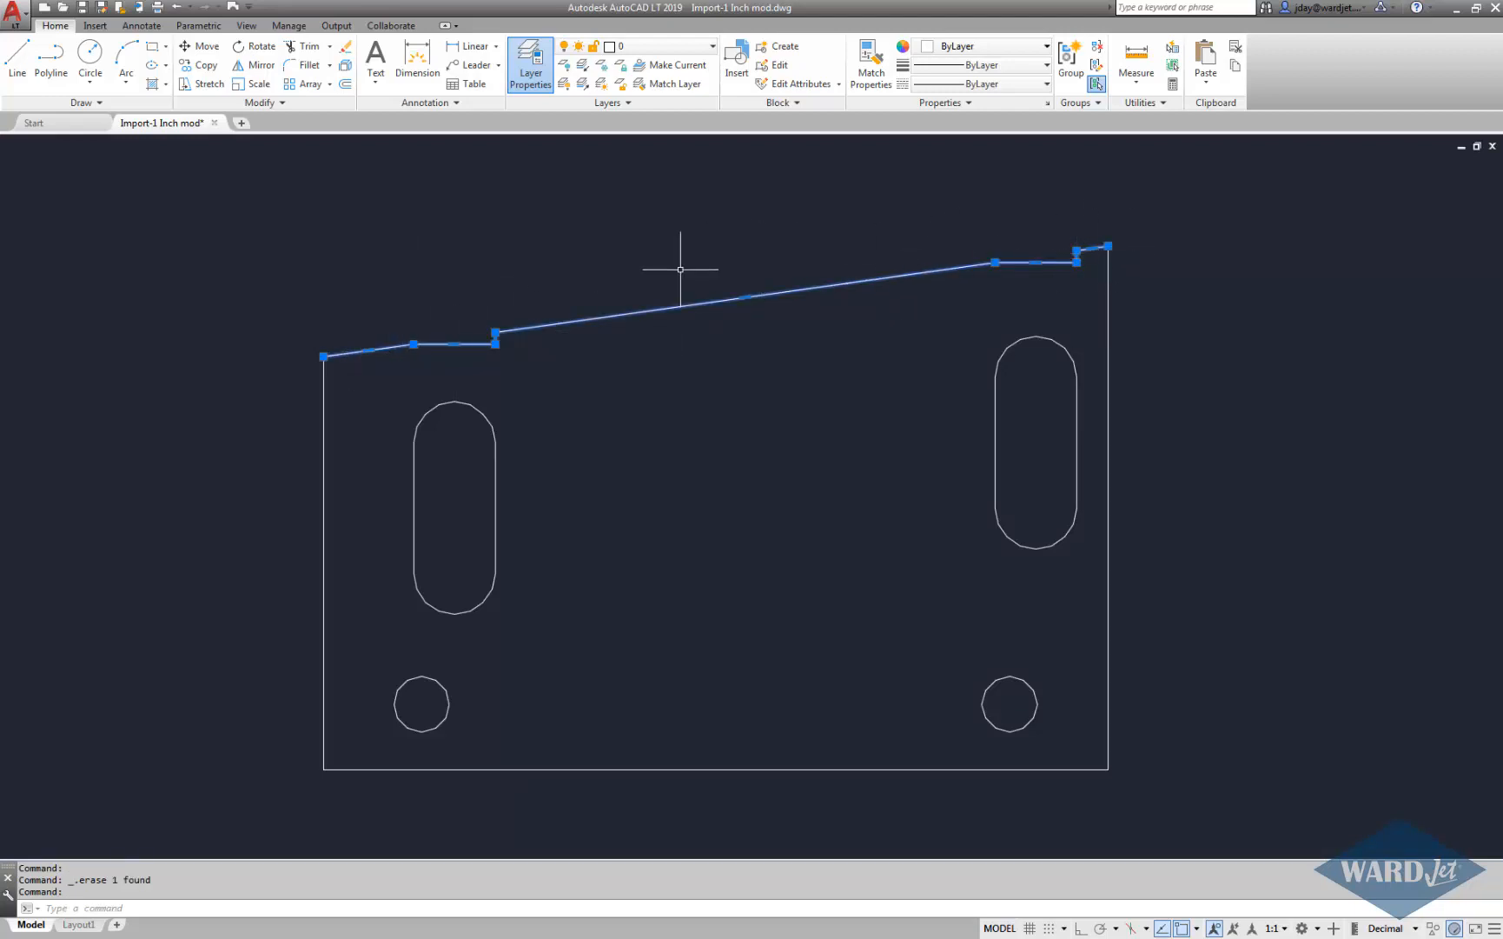
{"action": "type", "text": "o"}
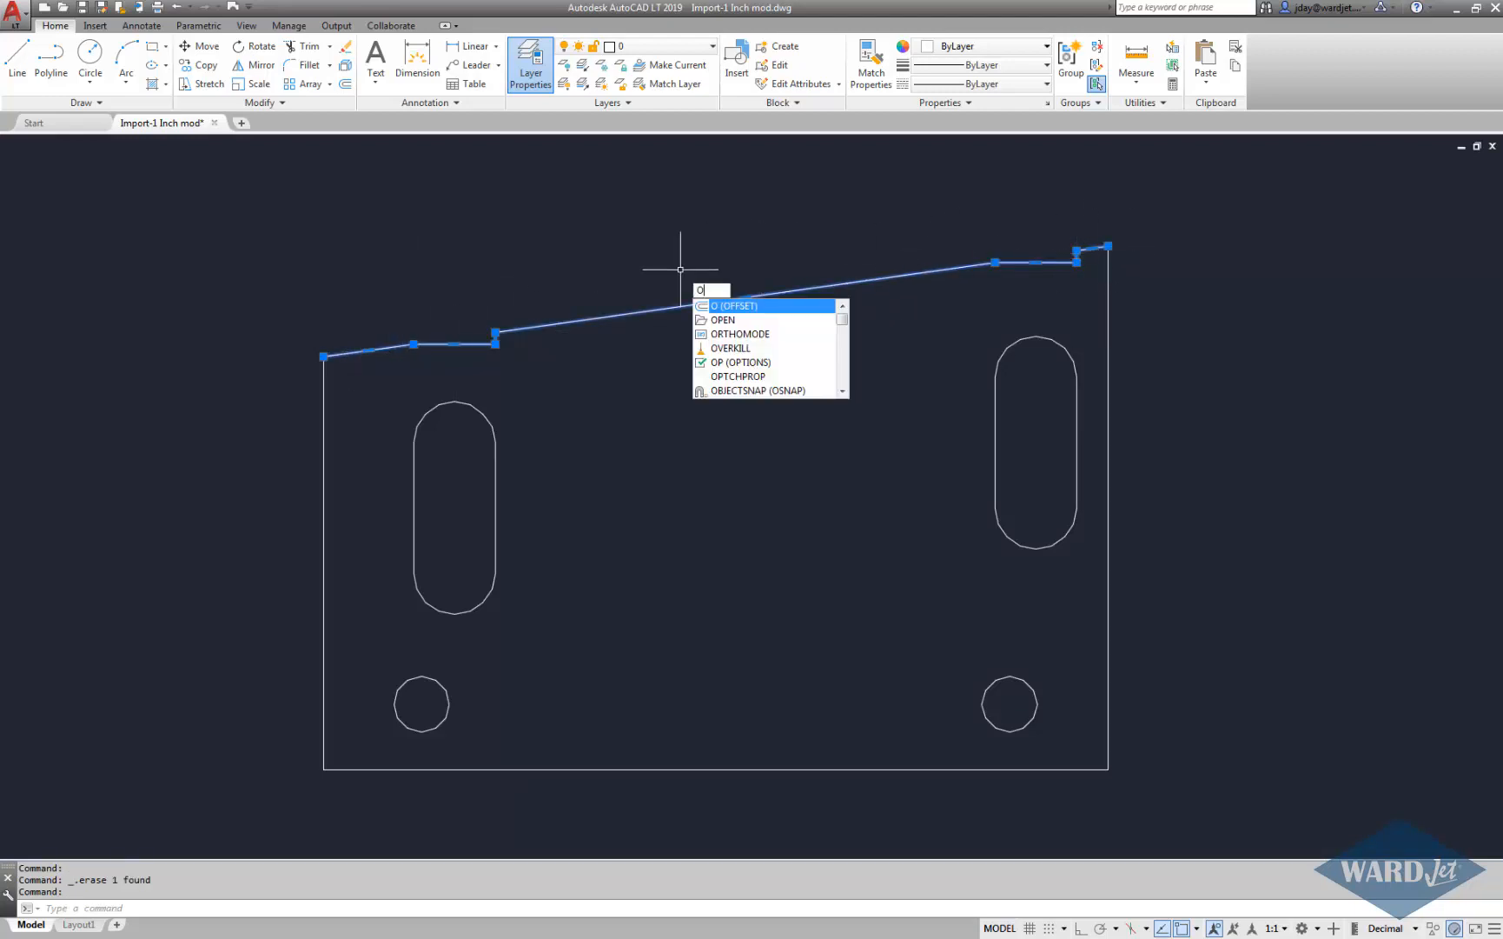
{"action": "key", "text": "Return"}
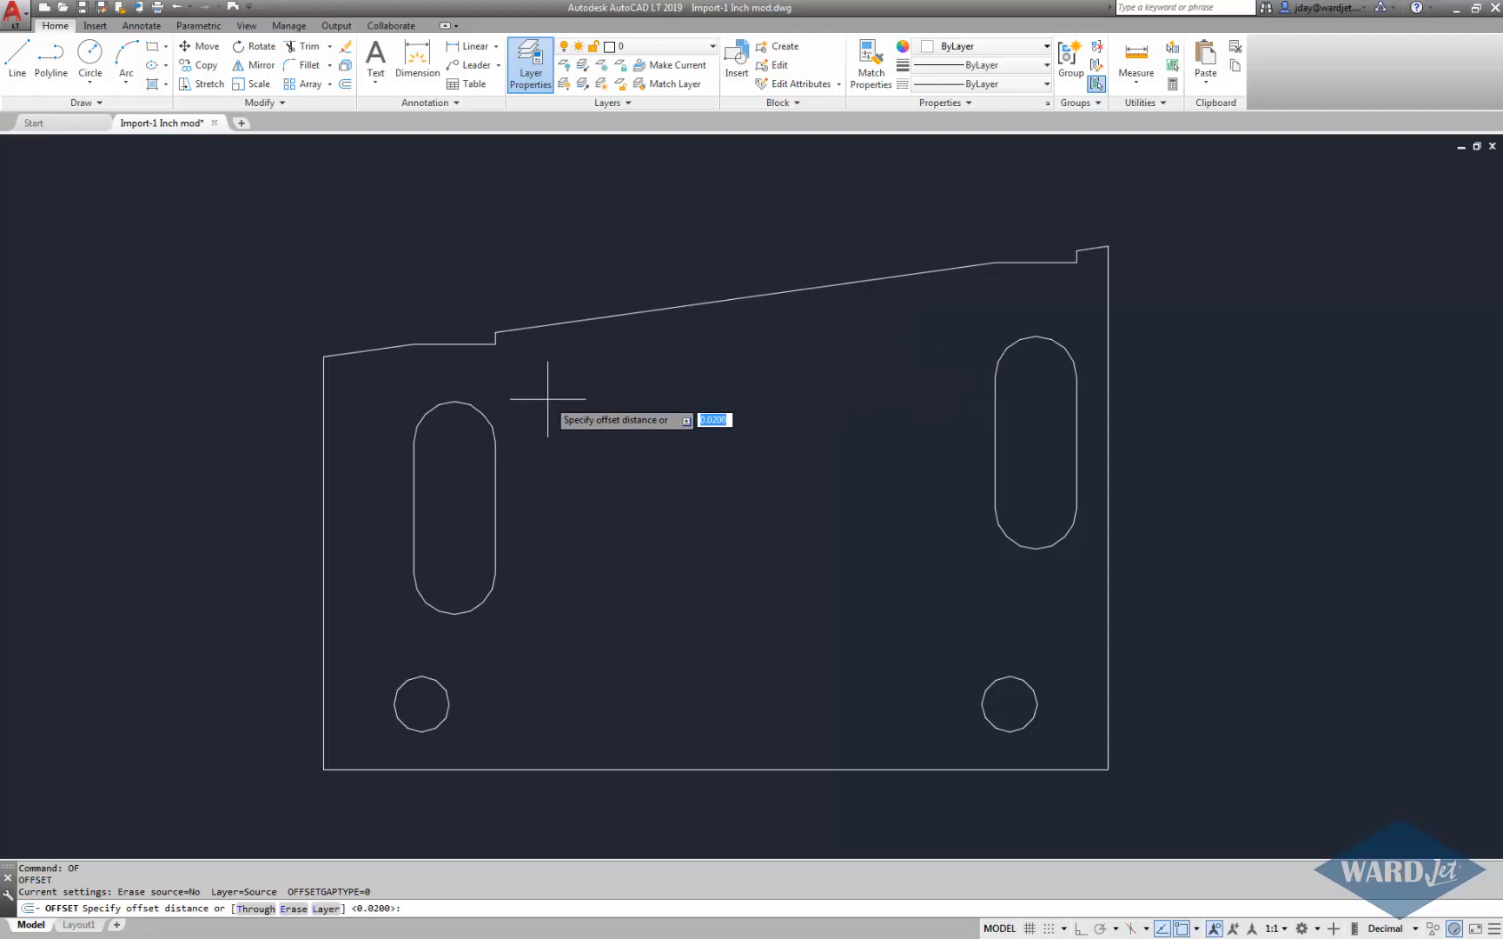
{"action": "key", "text": "Return"}
{"action": "left_click", "coordinate": [549, 325]}
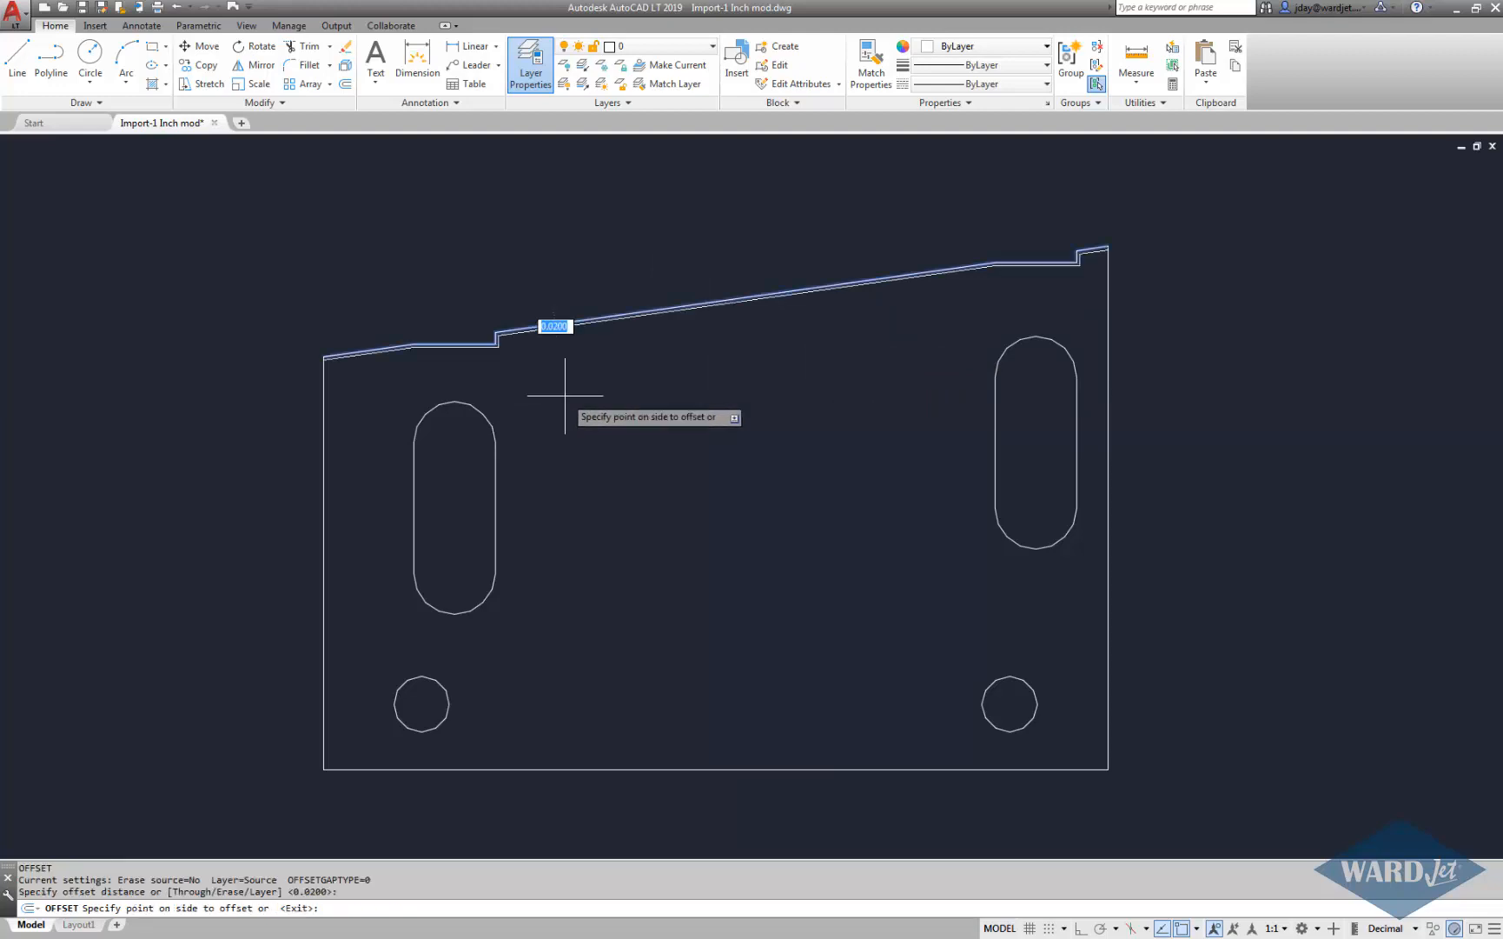
{"action": "left_click", "coordinate": [522, 290]}
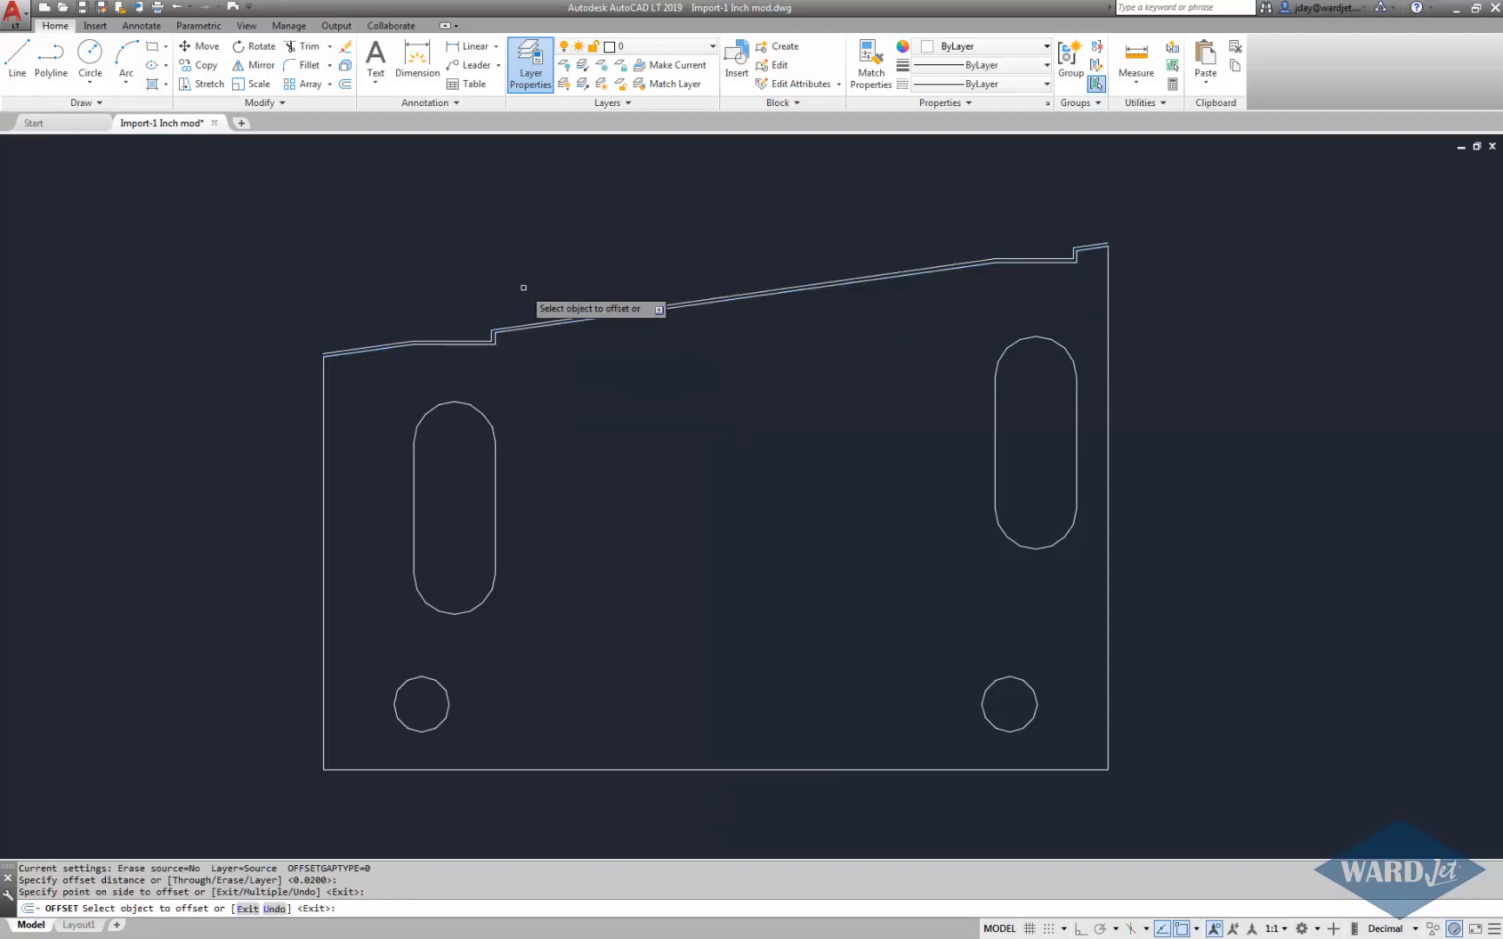
{"action": "scroll", "coordinate": [448, 337], "scroll_direction": "down", "scroll_amount": 6}
{"action": "scroll", "coordinate": [443, 337], "scroll_direction": "up", "scroll_amount": 5}
{"action": "scroll", "coordinate": [391, 343], "scroll_direction": "up", "scroll_amount": 8}
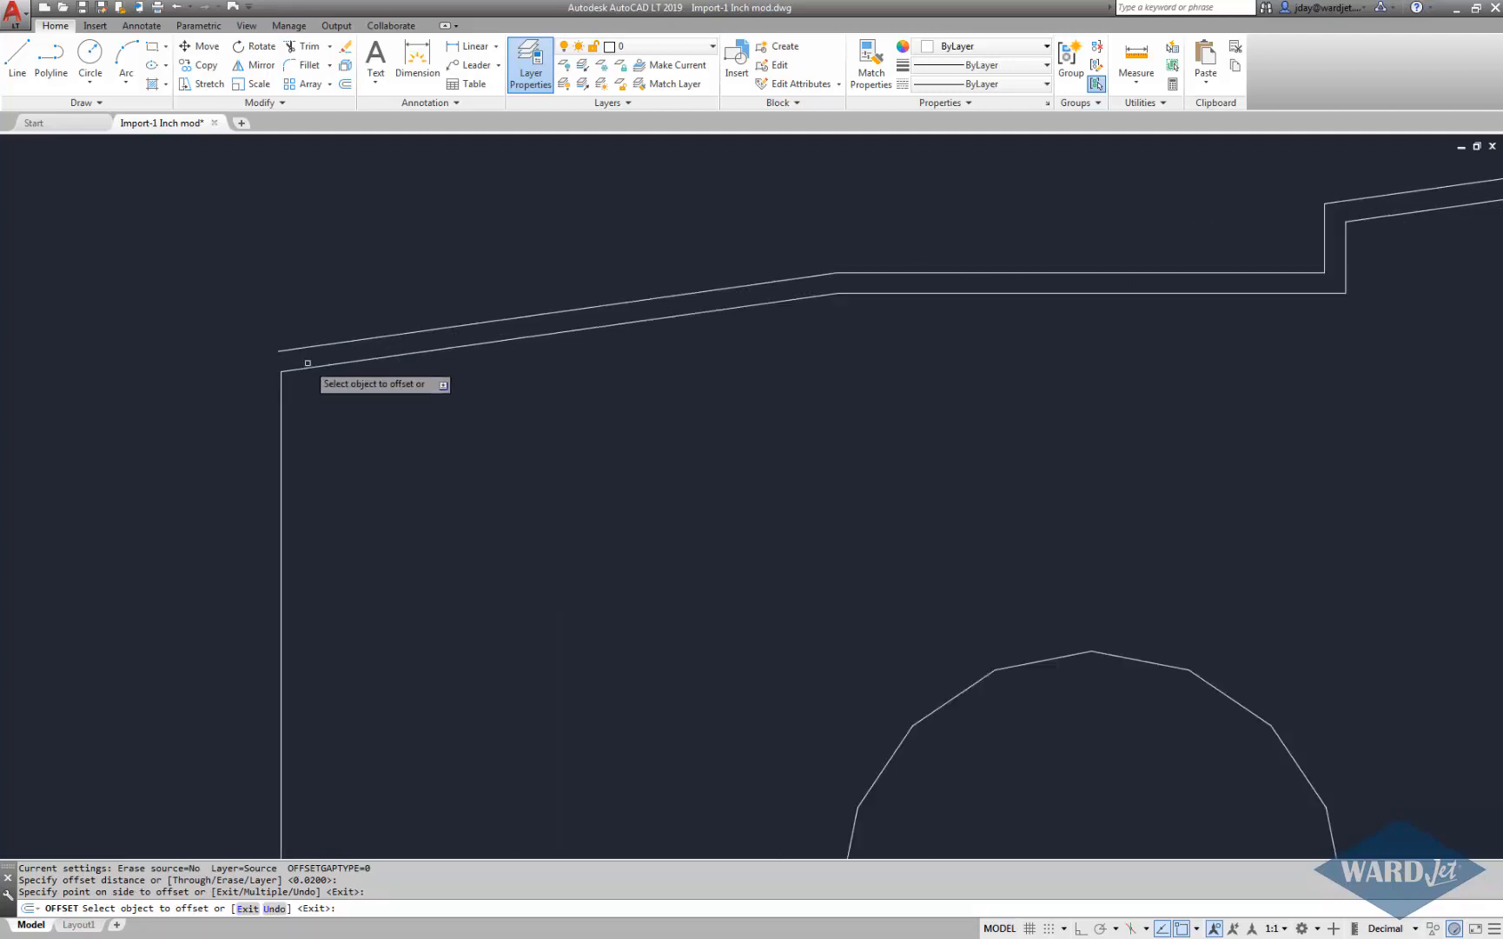
{"action": "scroll", "coordinate": [1173, 313], "scroll_direction": "down", "scroll_amount": 6}
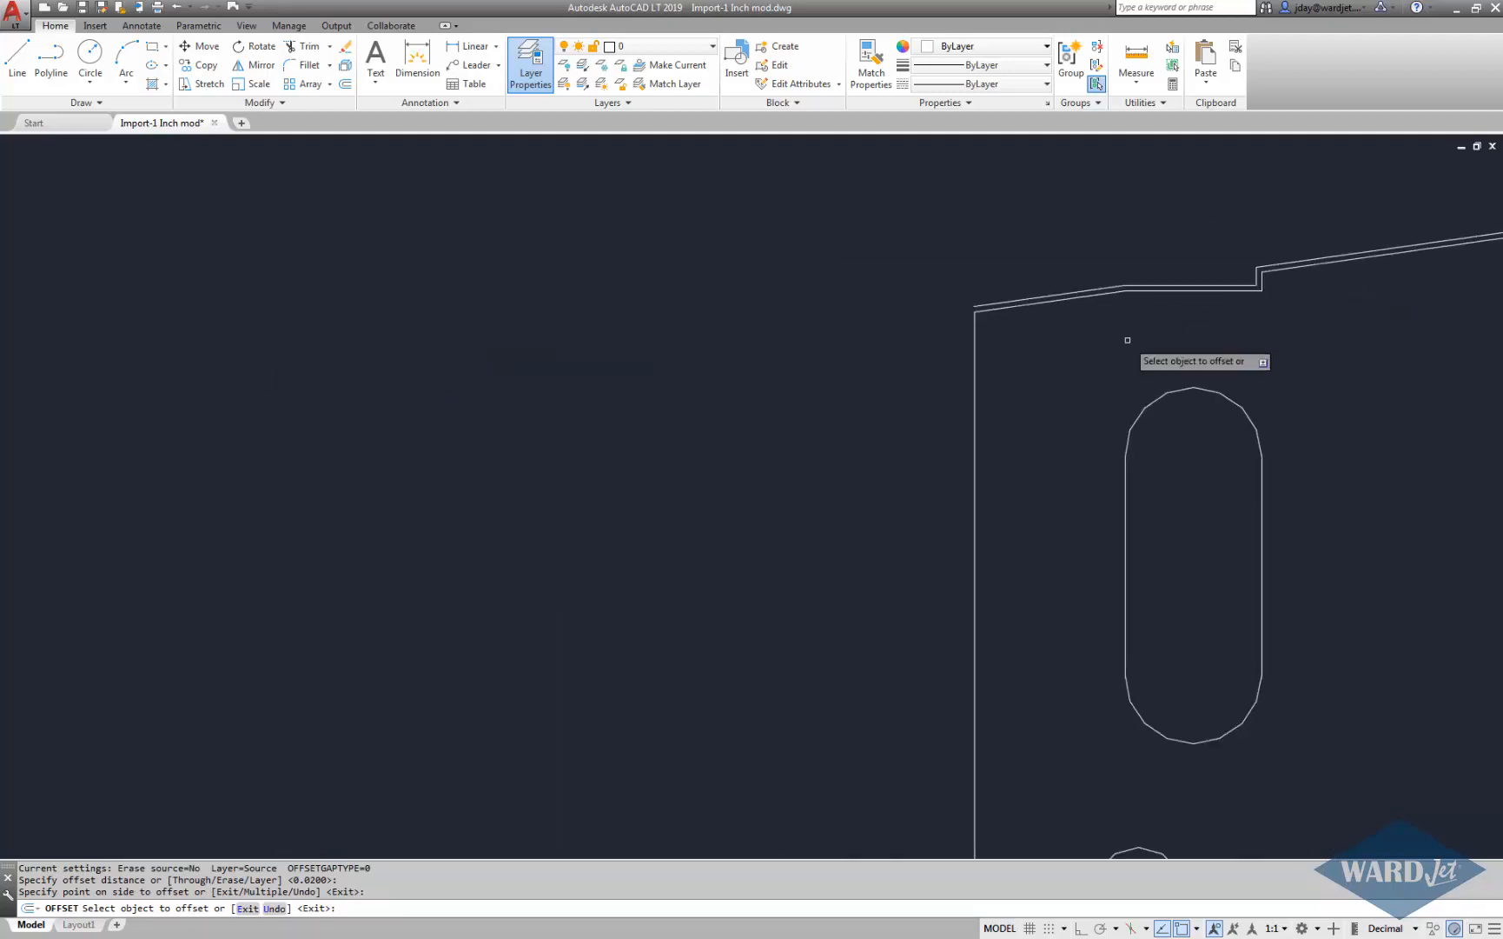
{"action": "middle_click_drag", "start_coordinate": [1127, 339], "coordinate": [413, 419]}
{"action": "key", "text": "Escape"}
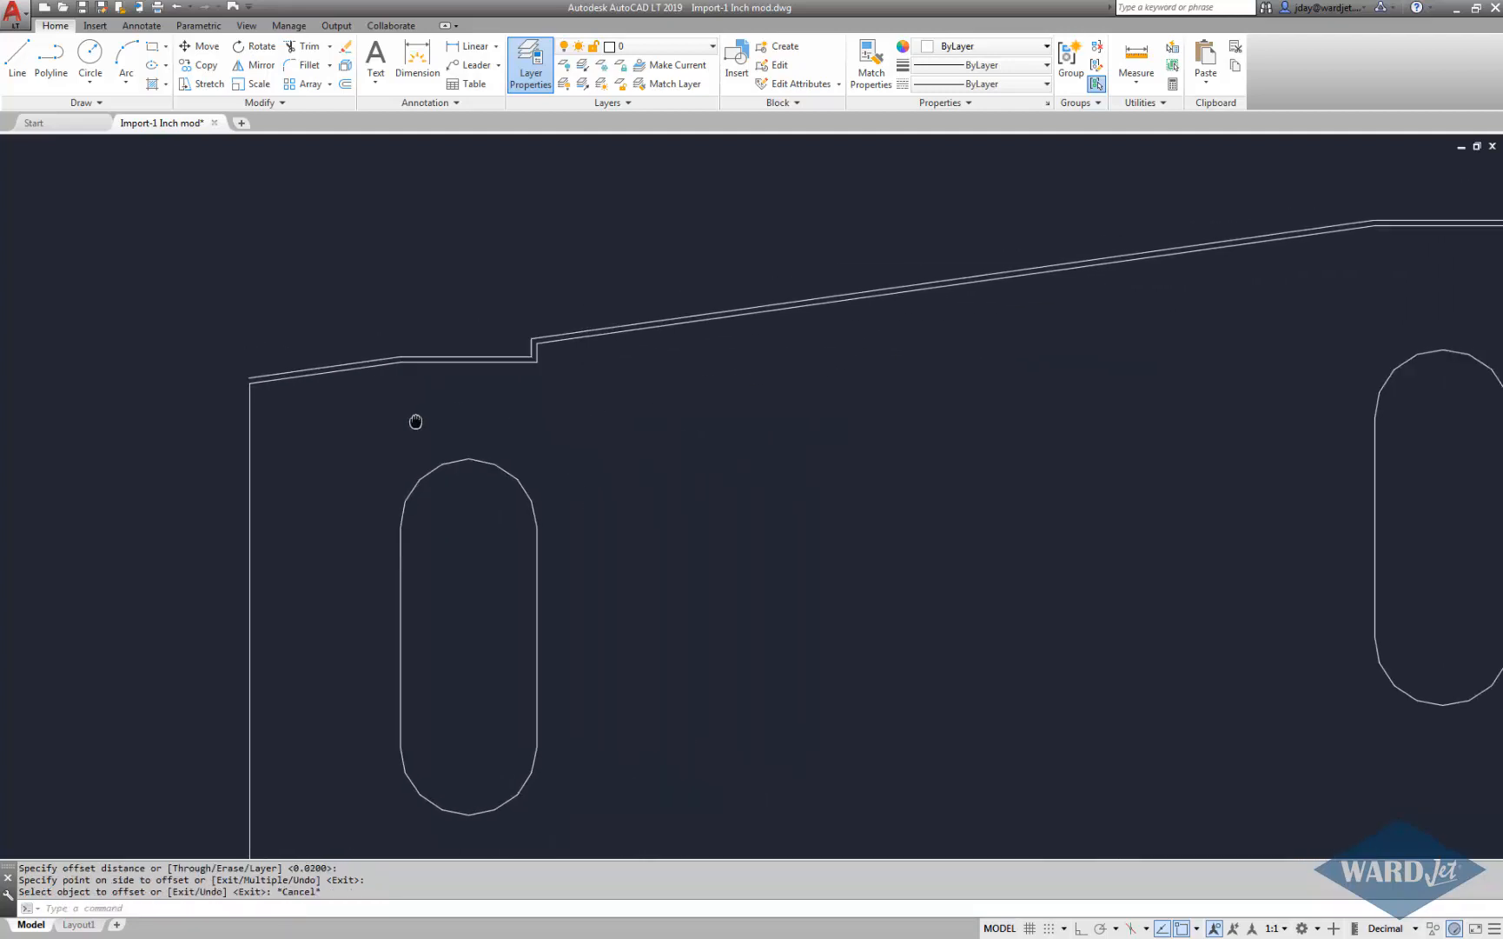
Step: Lengthen the left end of the offset upper line by a delta of 0.125, past the part's left edge
{"action": "scroll", "coordinate": [409, 410], "scroll_direction": "up", "scroll_amount": 3}
{"action": "scroll", "coordinate": [352, 403], "scroll_direction": "down", "scroll_amount": 6}
{"action": "scroll", "coordinate": [326, 395], "scroll_direction": "down", "scroll_amount": 6}
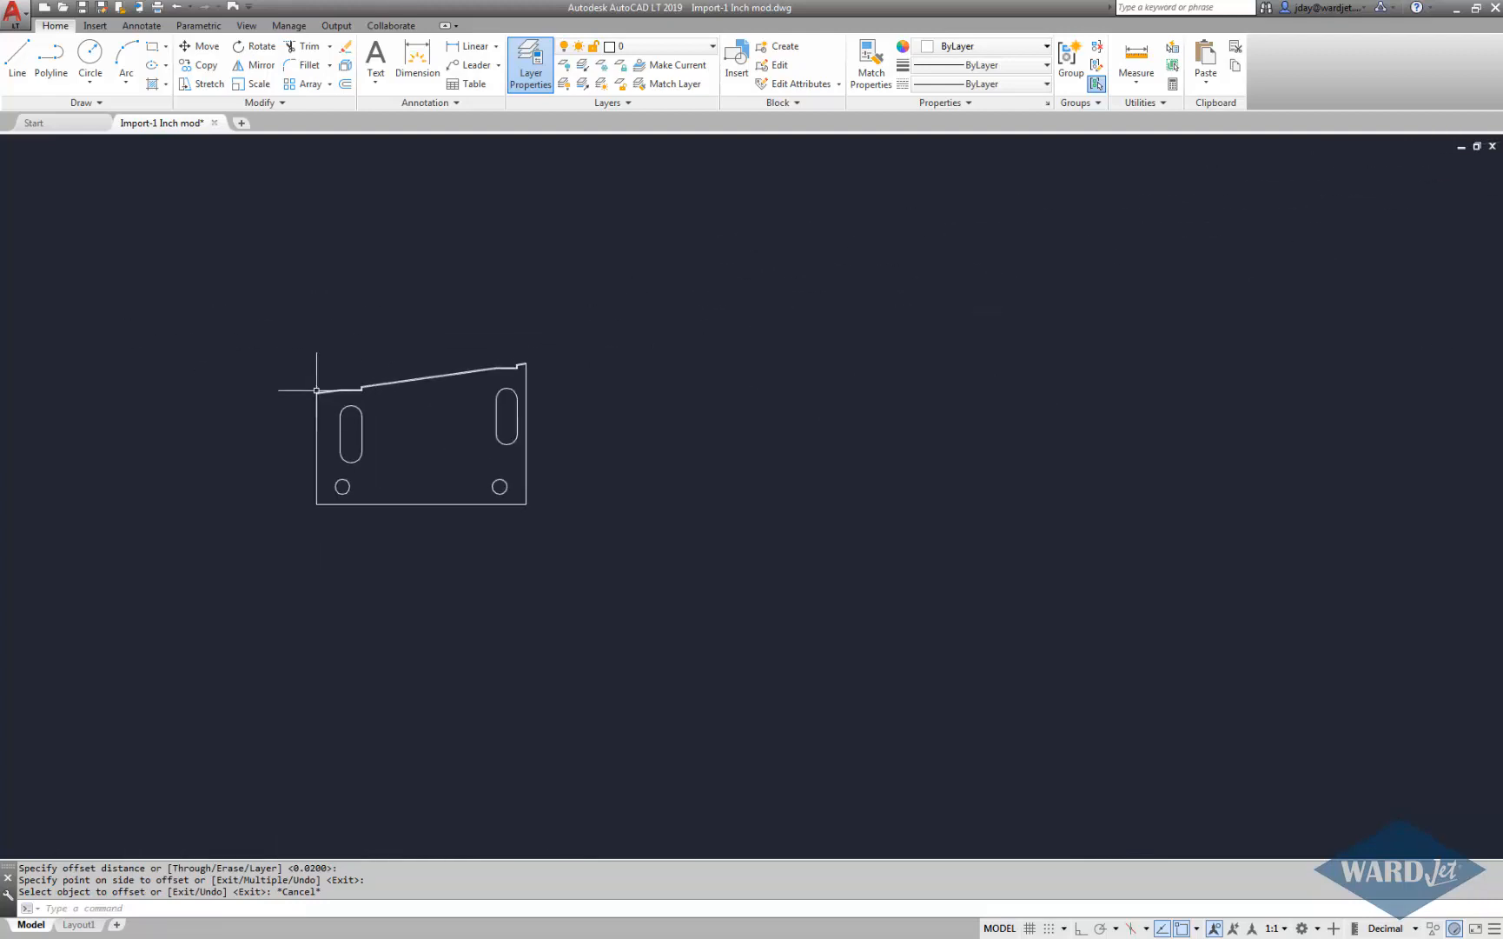
{"action": "scroll", "coordinate": [319, 393], "scroll_direction": "up", "scroll_amount": 12}
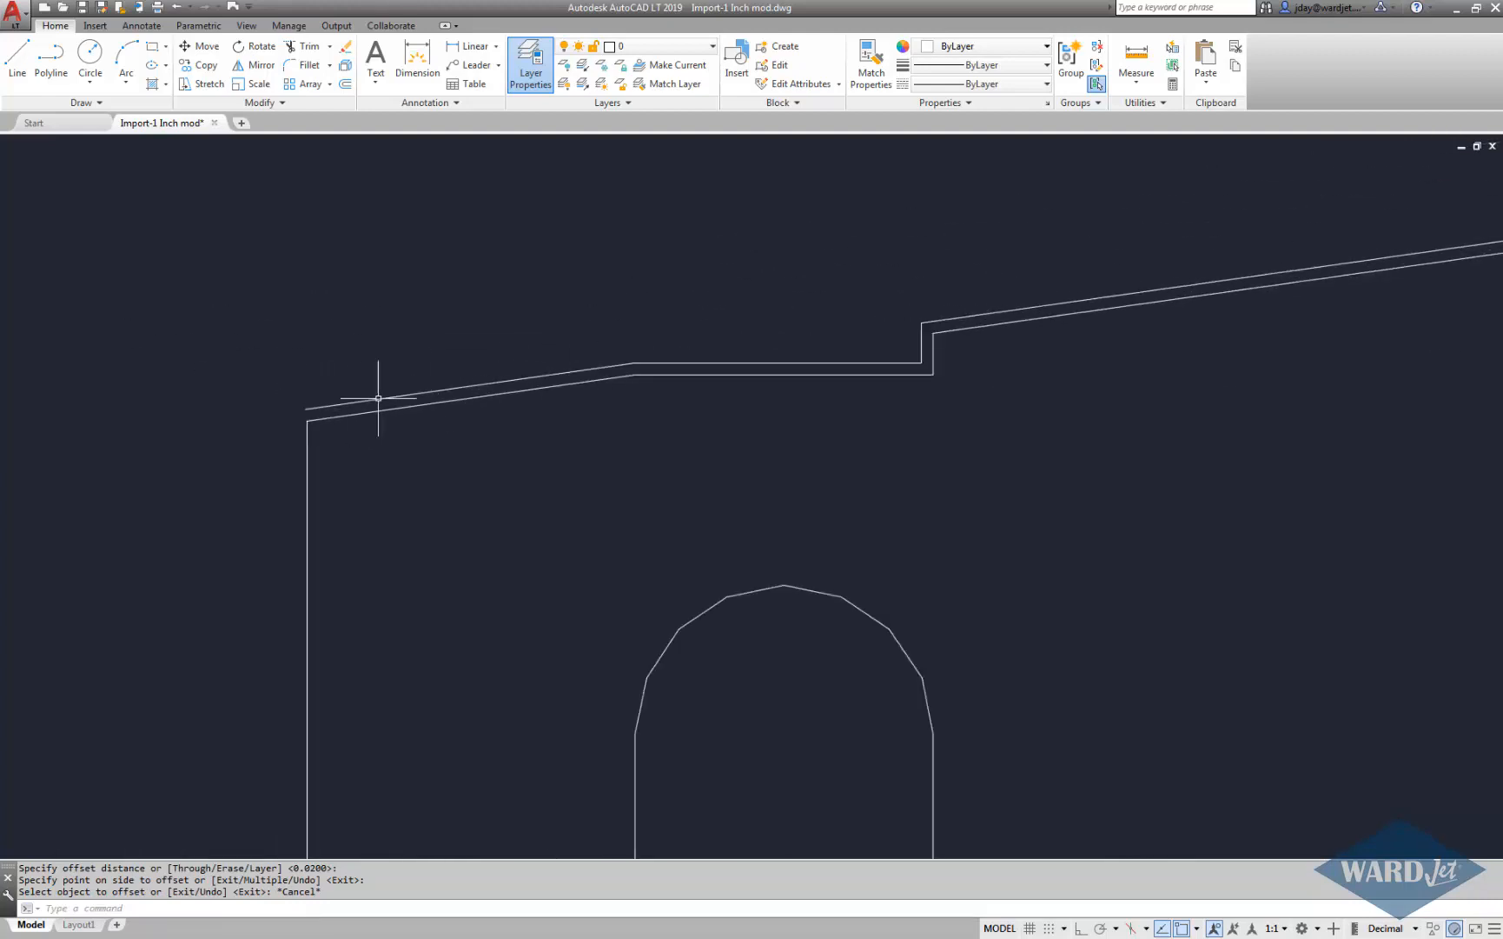
{"action": "scroll", "coordinate": [486, 480], "scroll_direction": "down", "scroll_amount": 6}
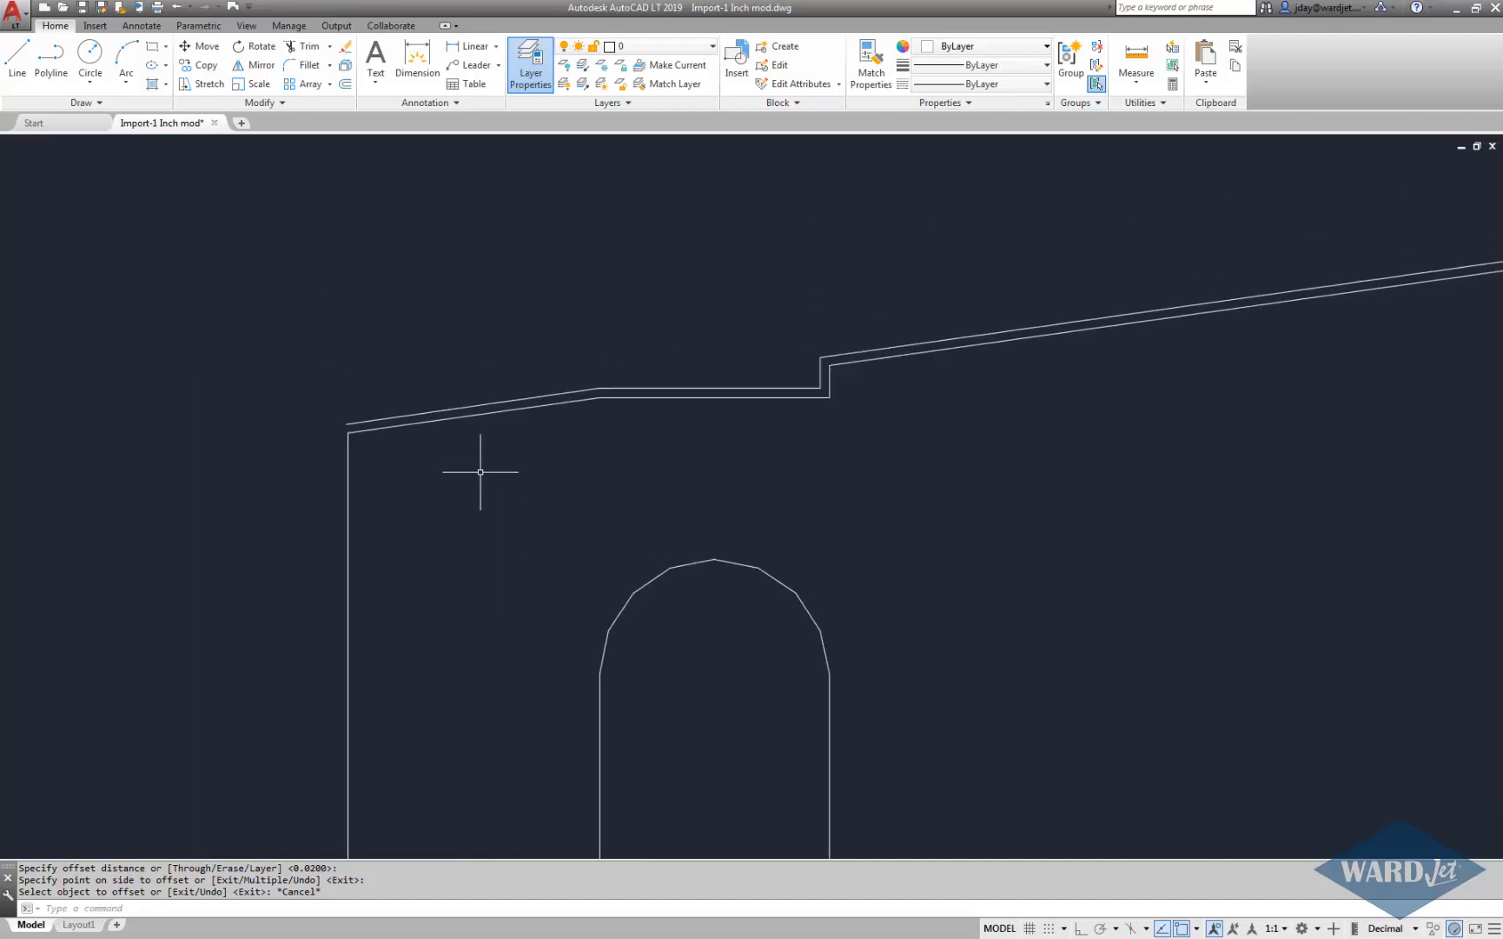
{"action": "middle_click_drag", "start_coordinate": [604, 469], "coordinate": [492, 446]}
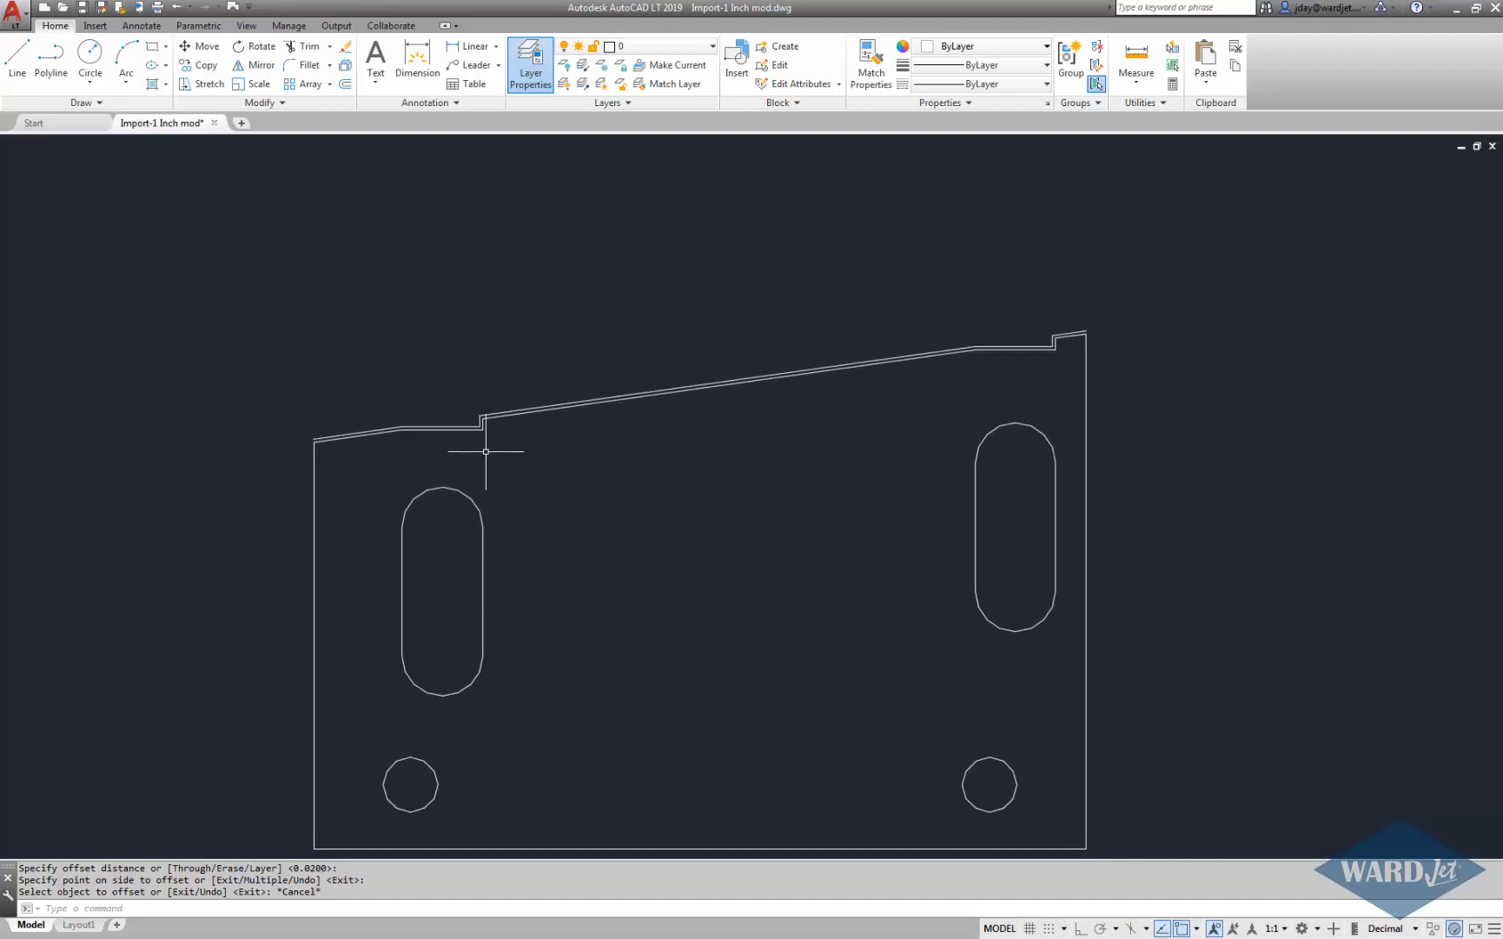
{"action": "type", "text": "l"}
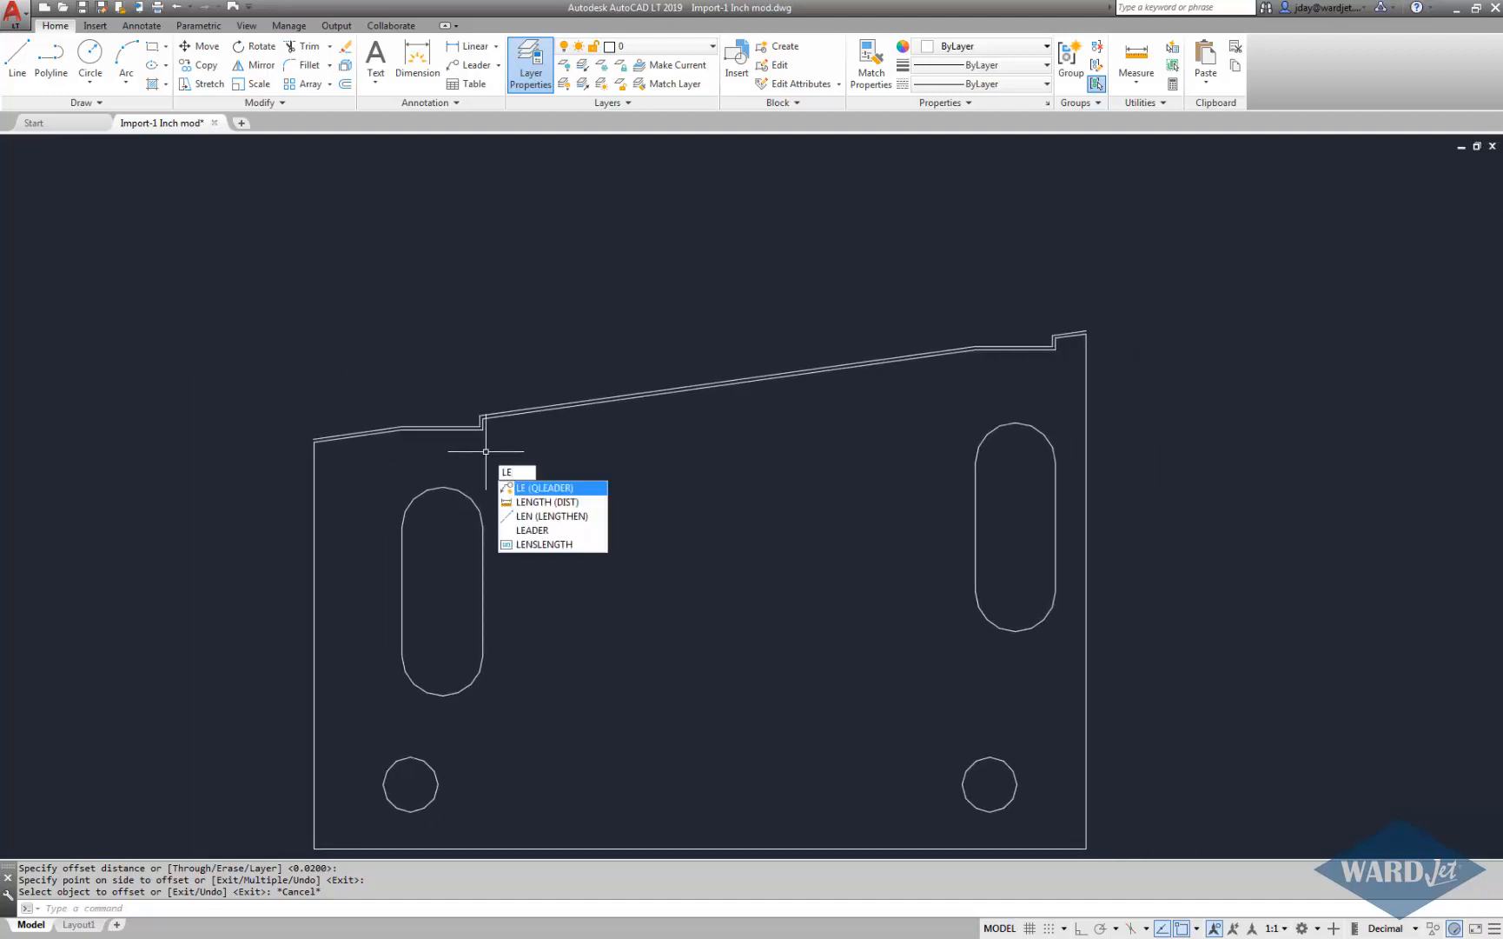
{"action": "type", "text": "en"}
{"action": "key", "text": "Return"}
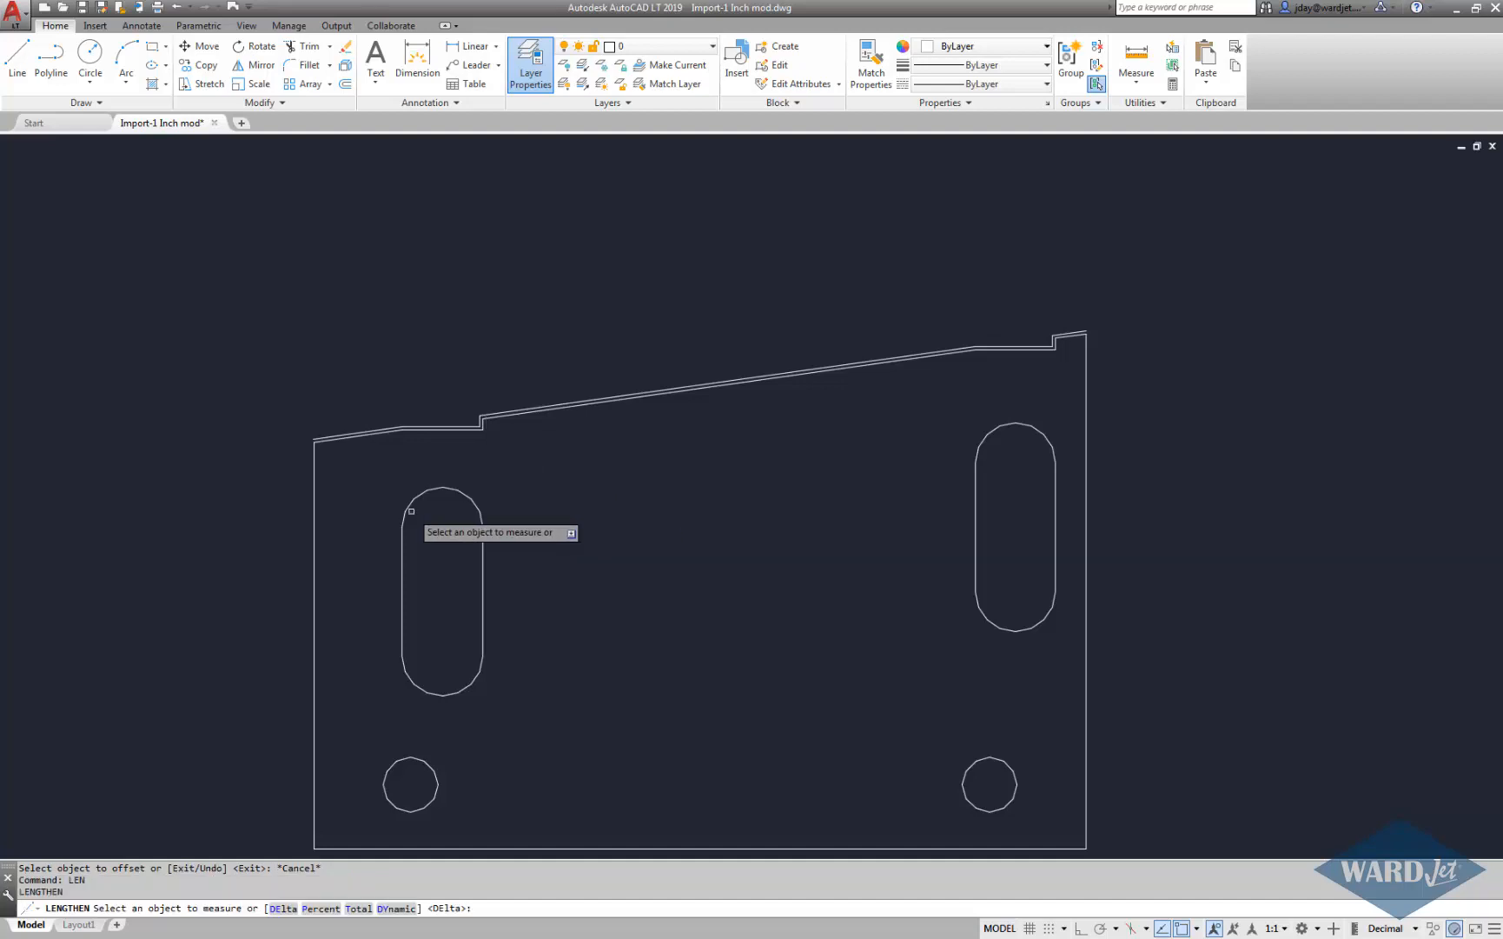
{"action": "scroll", "coordinate": [341, 497], "scroll_direction": "up", "scroll_amount": 5}
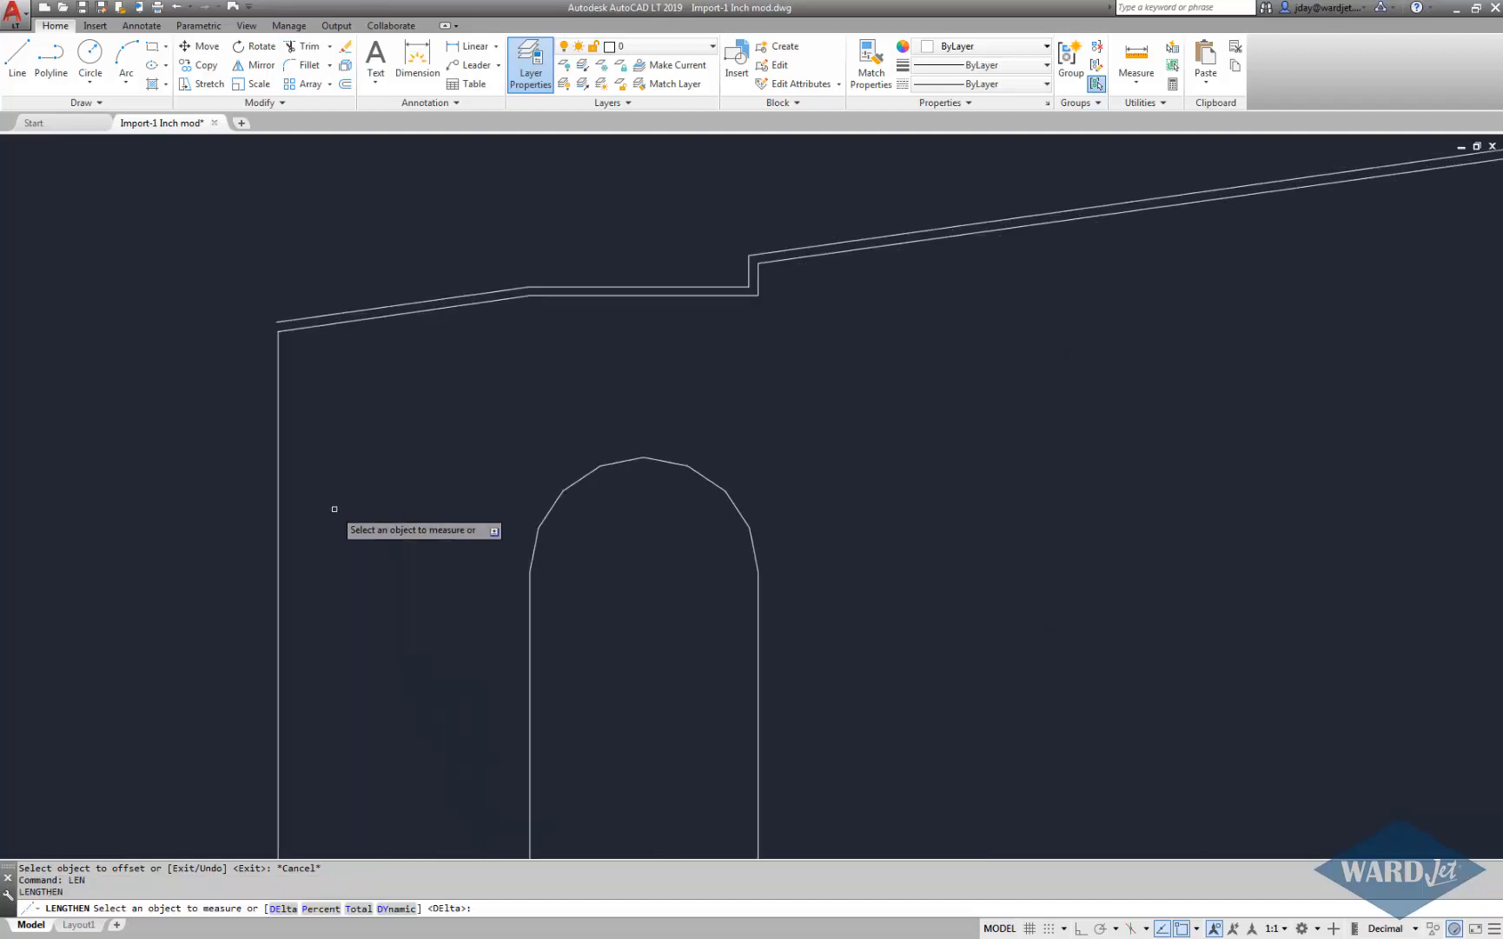
{"action": "type", "text": "de"}
{"action": "key", "text": "Return"}
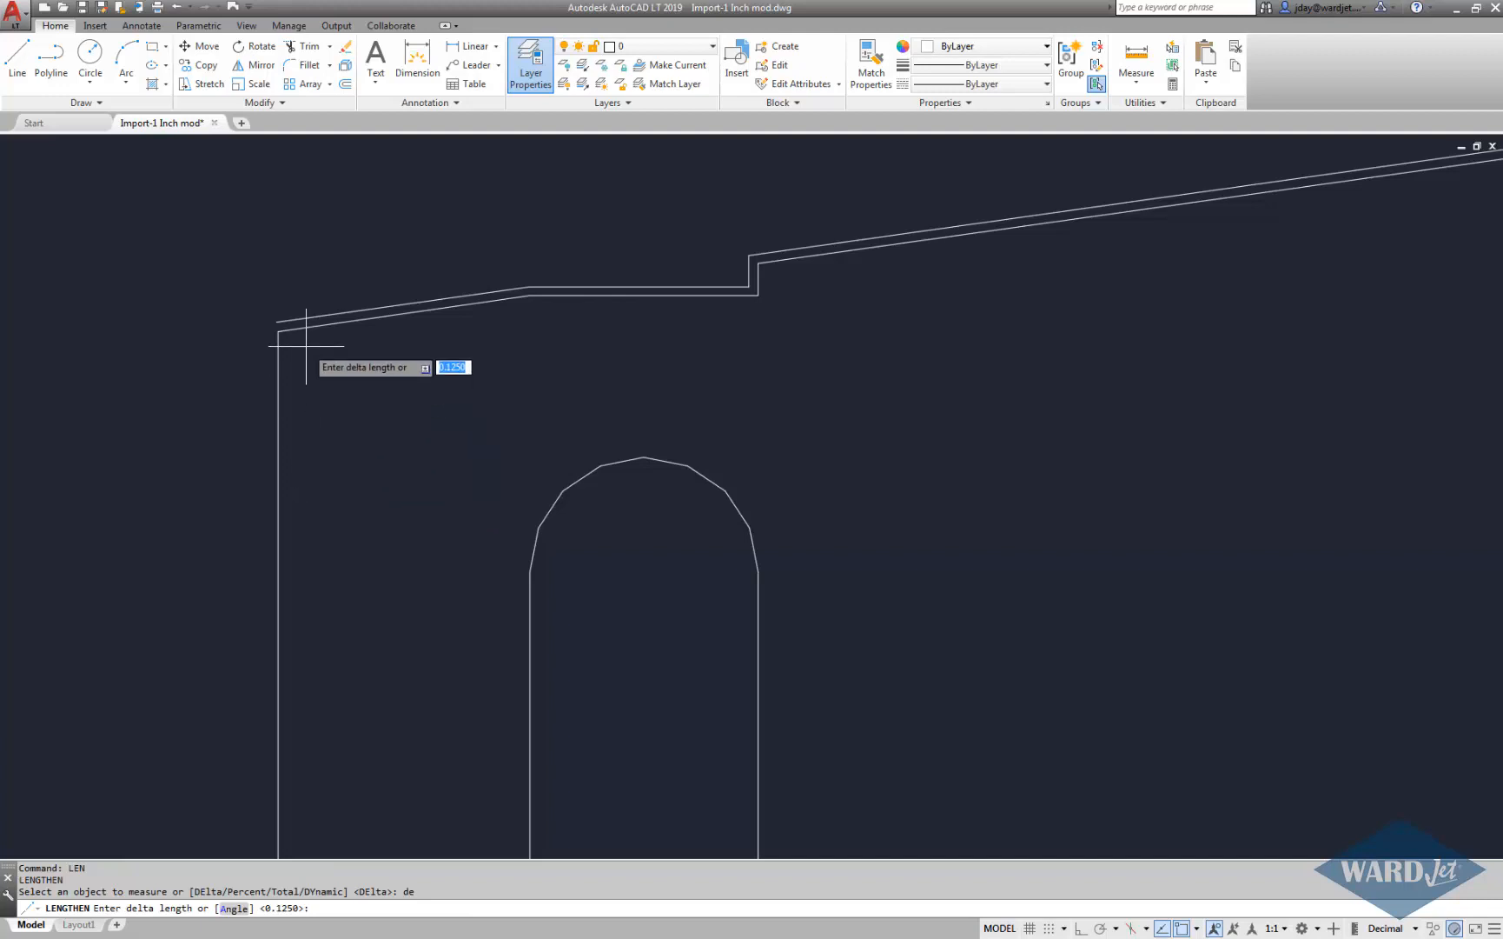
{"action": "key", "text": "Return"}
{"action": "left_click", "coordinate": [285, 320]}
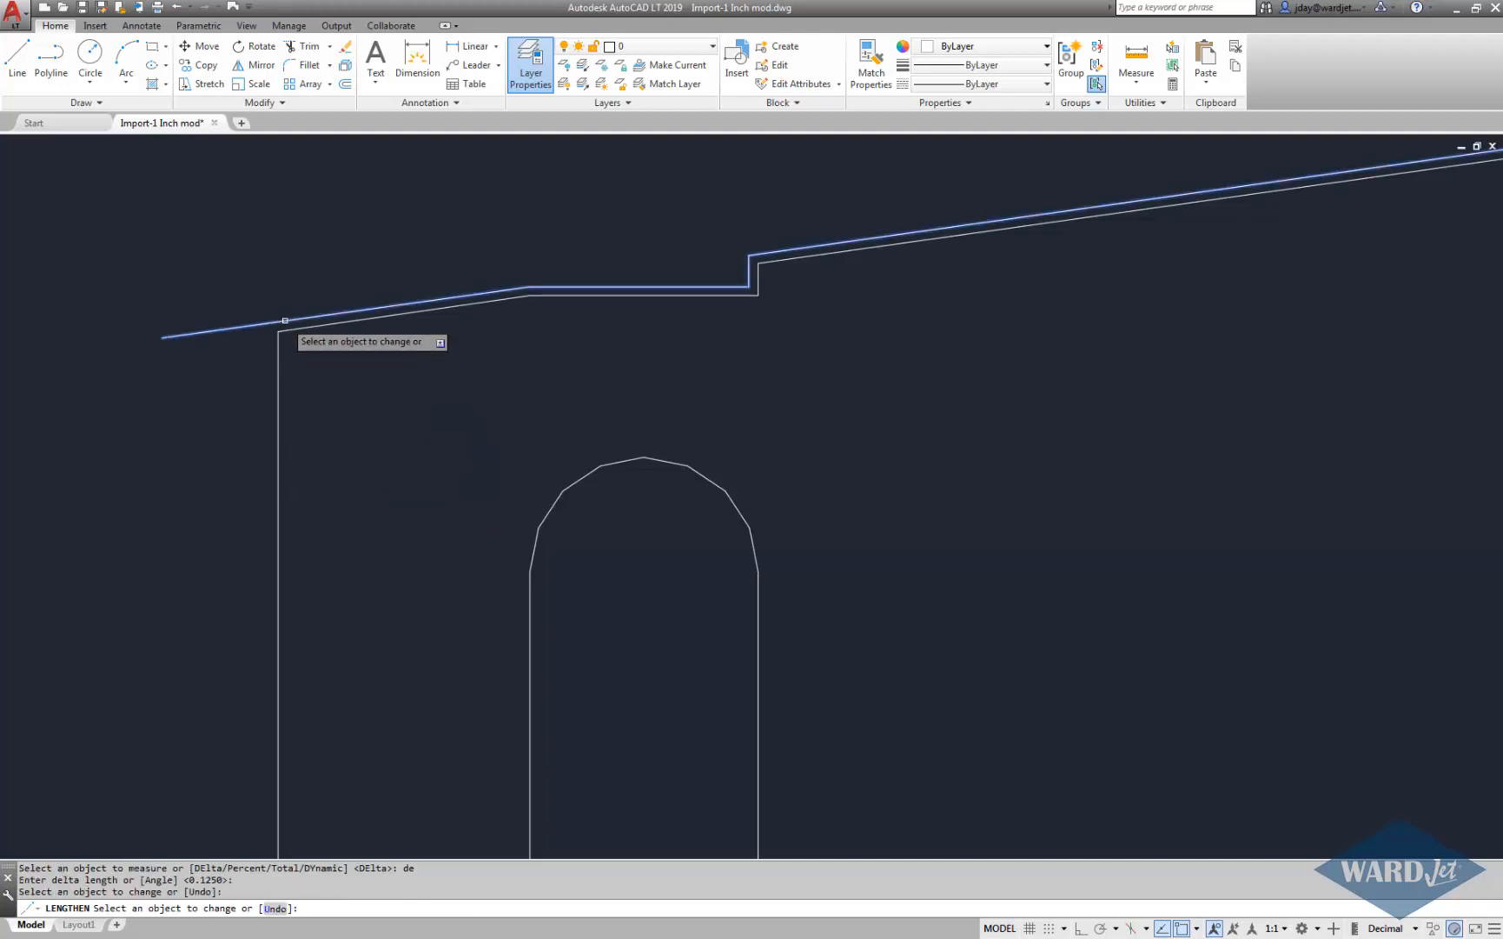
Step: Lengthen the right end of the offset upper line by the same delta, past the part's right edge
{"action": "scroll", "coordinate": [312, 346], "scroll_direction": "up", "scroll_amount": 4}
{"action": "scroll", "coordinate": [410, 359], "scroll_direction": "down", "scroll_amount": 10}
{"action": "scroll", "coordinate": [500, 408], "scroll_direction": "down", "scroll_amount": 2}
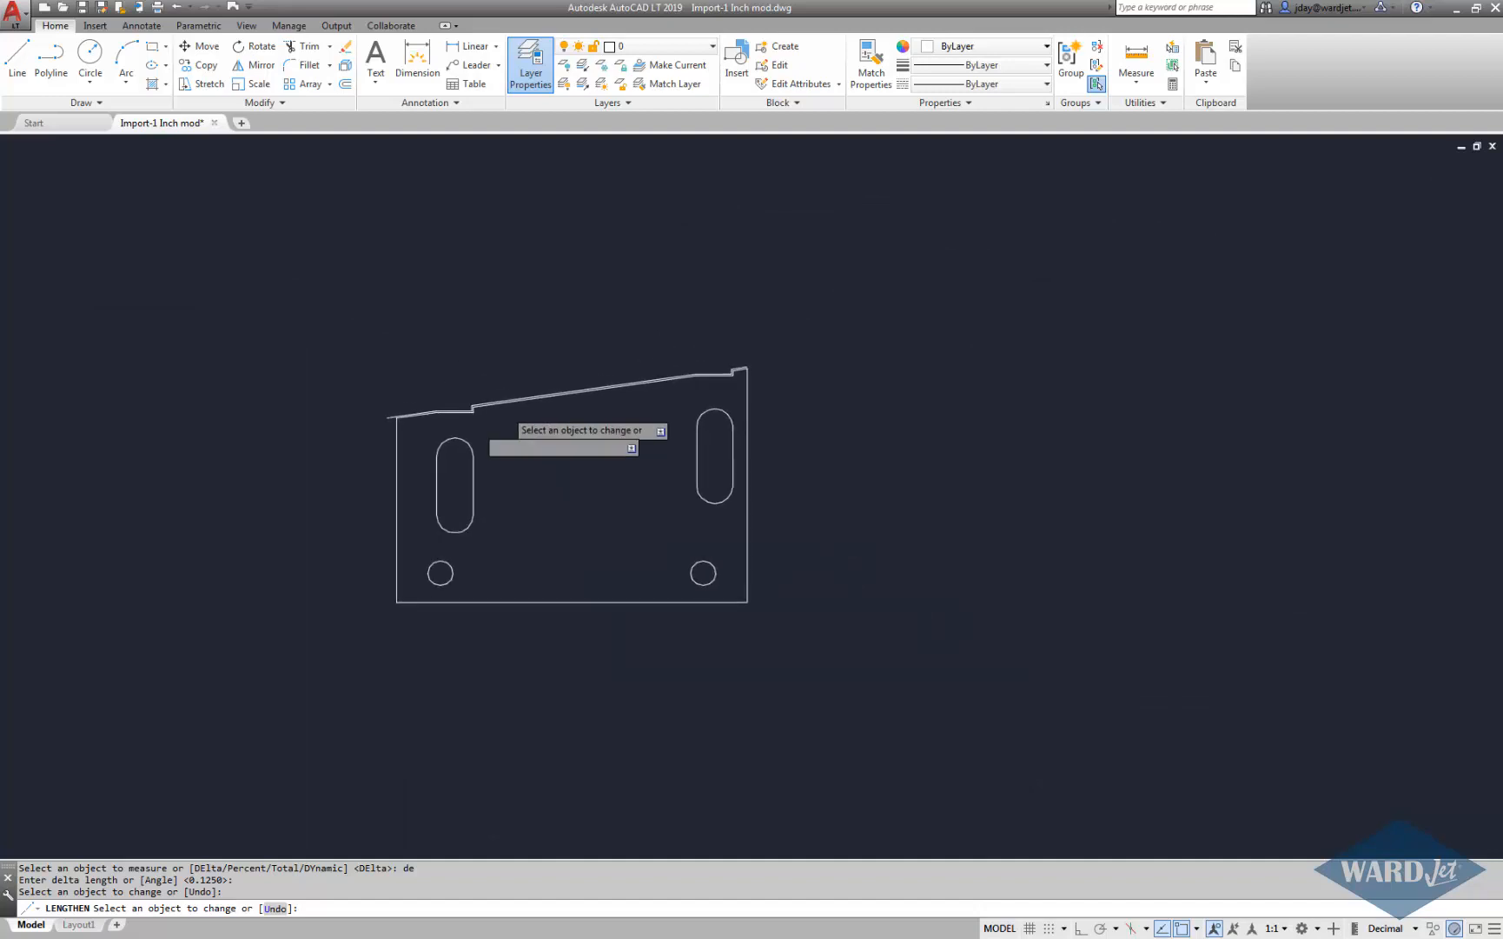
{"action": "scroll", "coordinate": [689, 352], "scroll_direction": "up", "scroll_amount": 10}
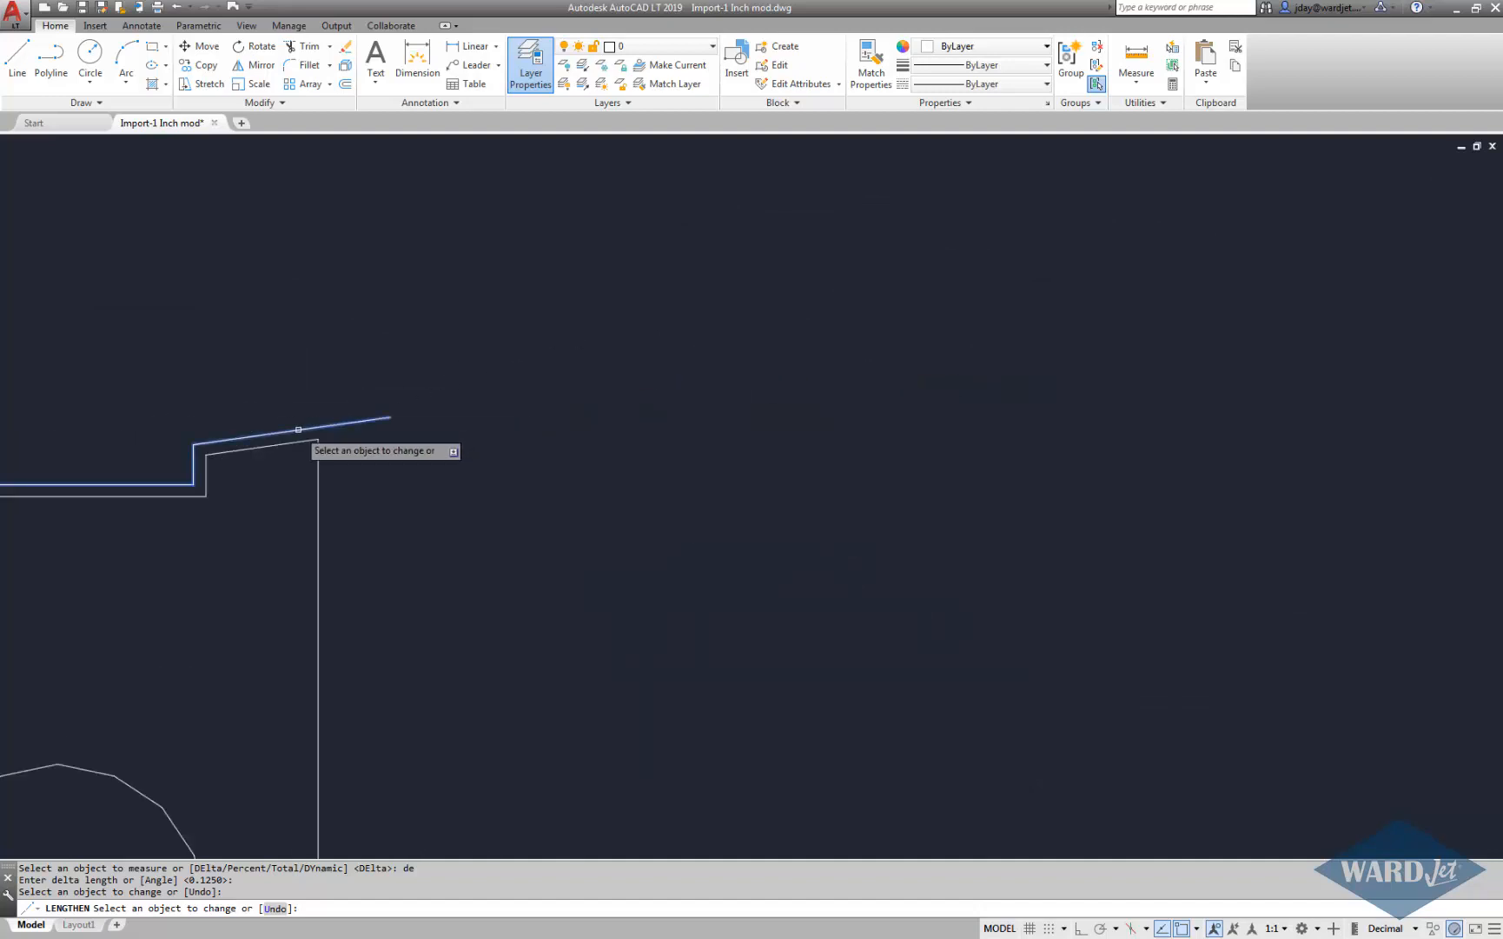
{"action": "left_click", "coordinate": [299, 429]}
{"action": "scroll", "coordinate": [293, 505], "scroll_direction": "up", "scroll_amount": 2}
{"action": "scroll", "coordinate": [293, 505], "scroll_direction": "down", "scroll_amount": 6}
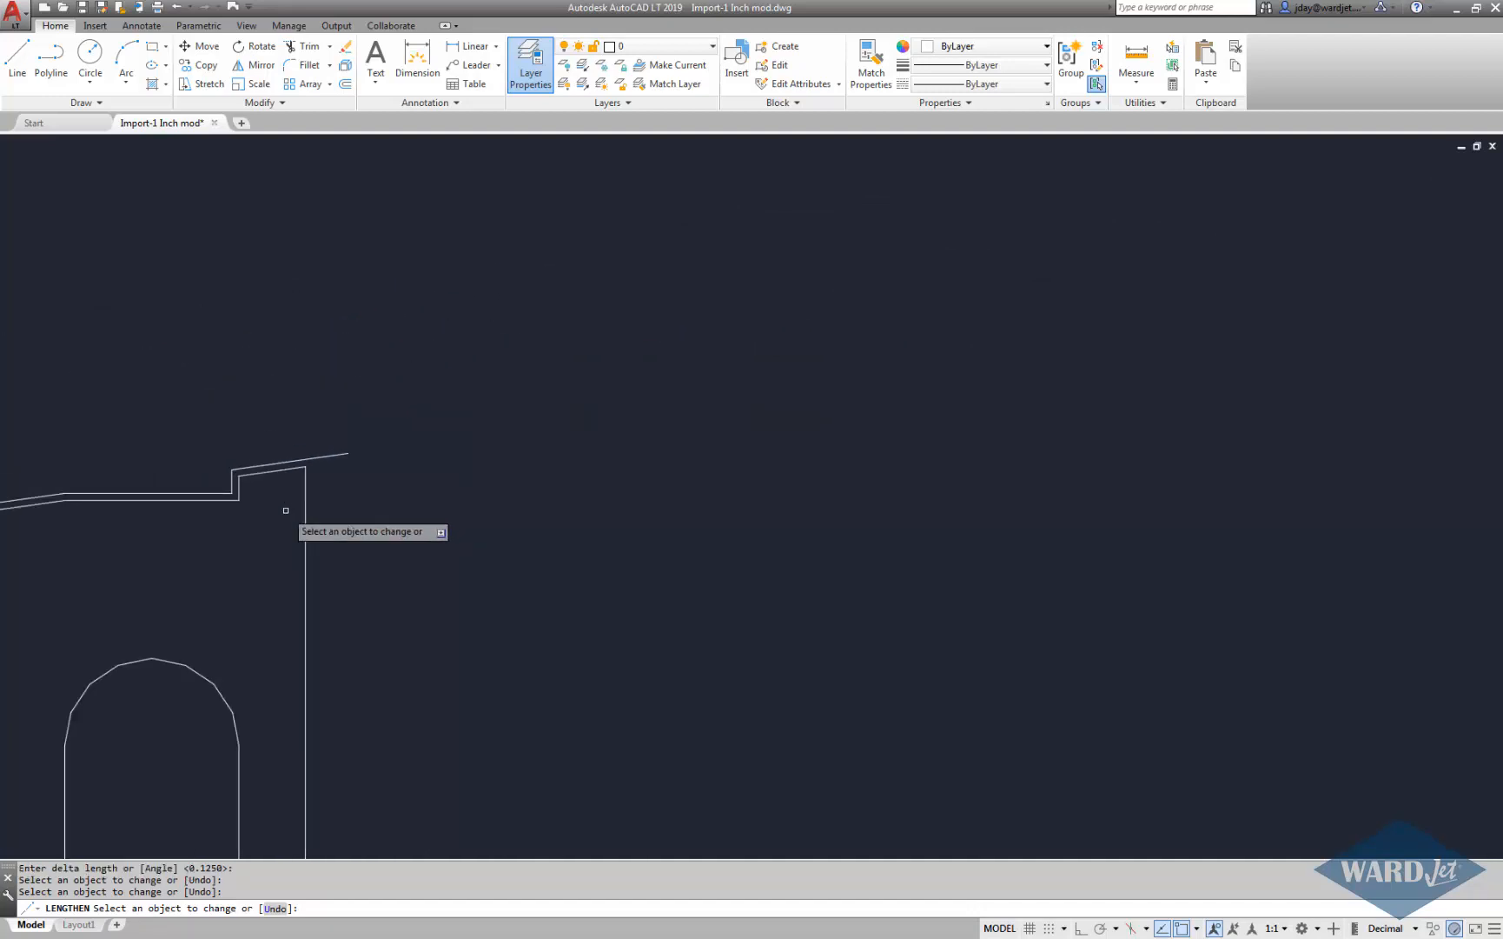
{"action": "key", "text": "Escape"}
Step: Save the modified drawing
{"action": "scroll", "coordinate": [557, 469], "scroll_direction": "down", "scroll_amount": 1}
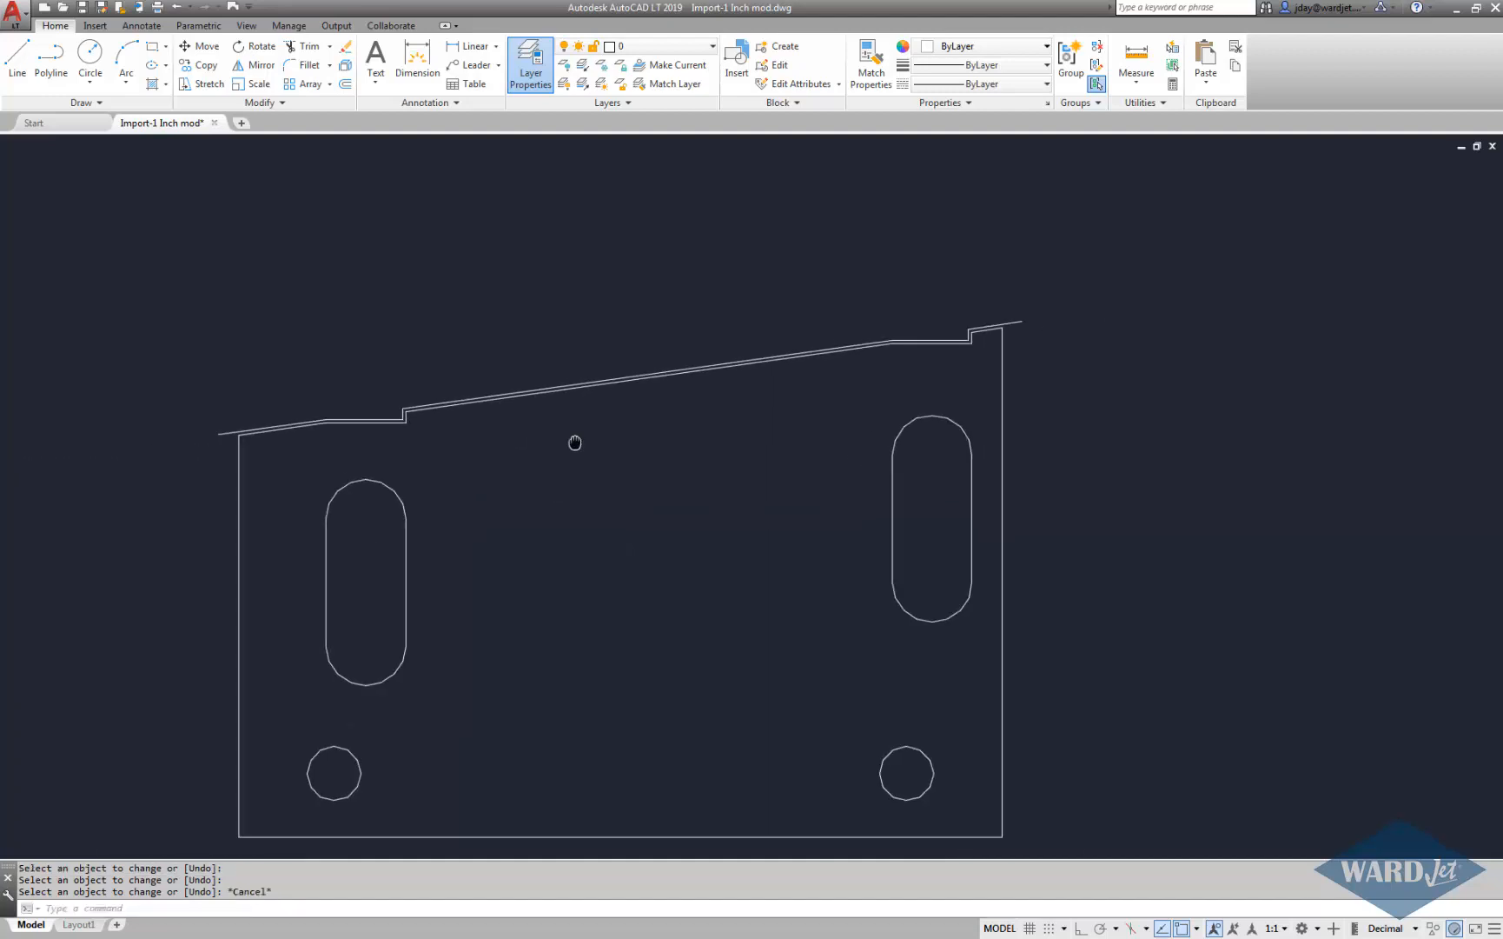
{"action": "middle_click_drag", "start_coordinate": [574, 439], "coordinate": [647, 379]}
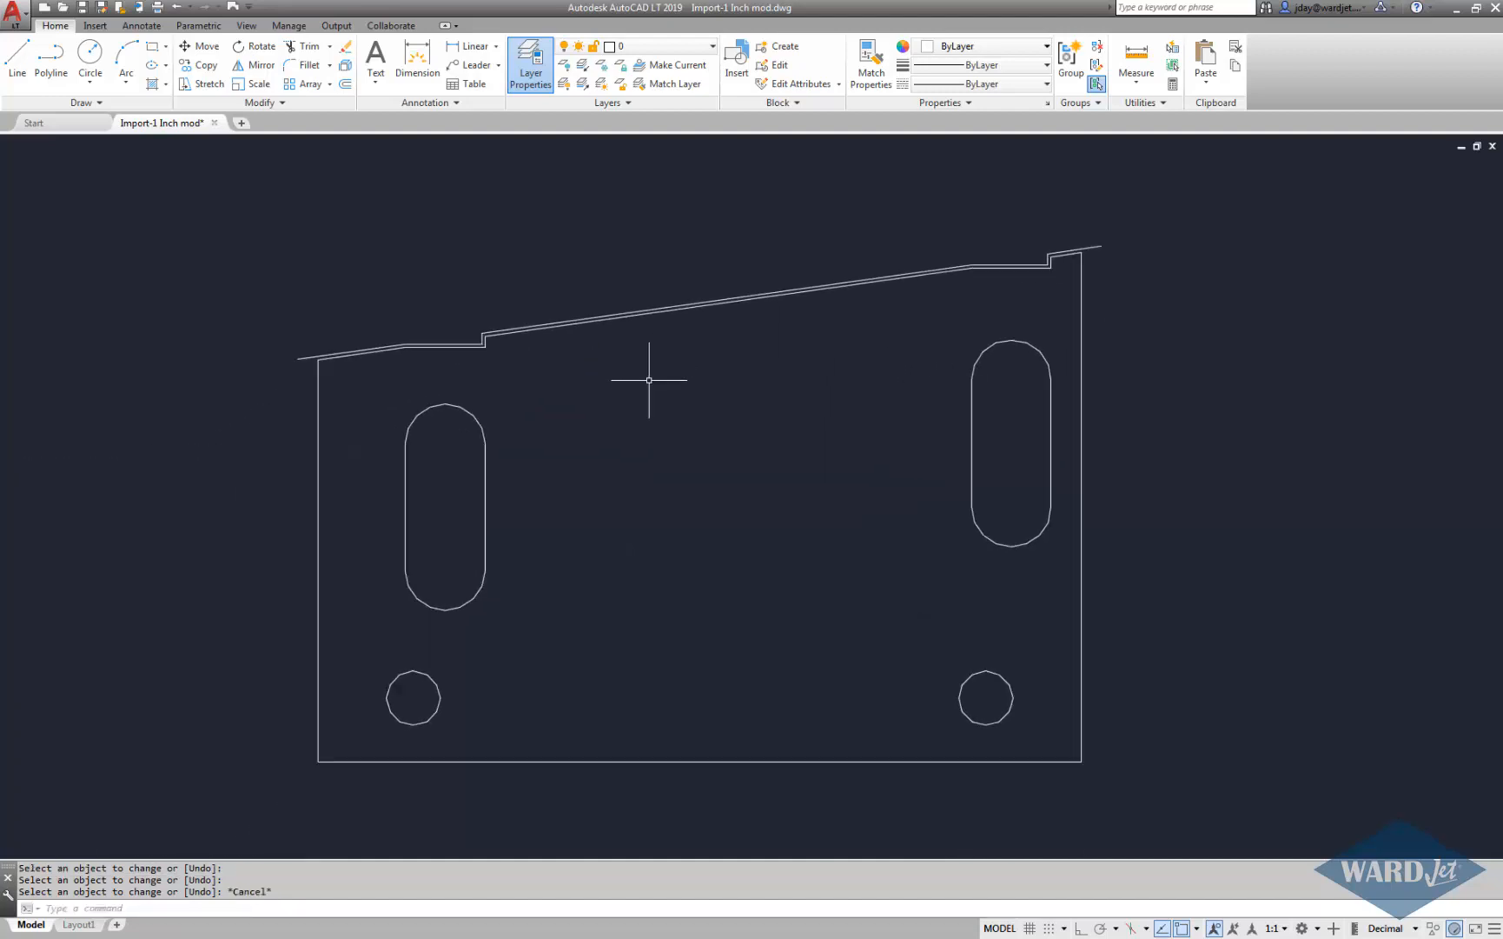
{"action": "left_click", "coordinate": [15, 15]}
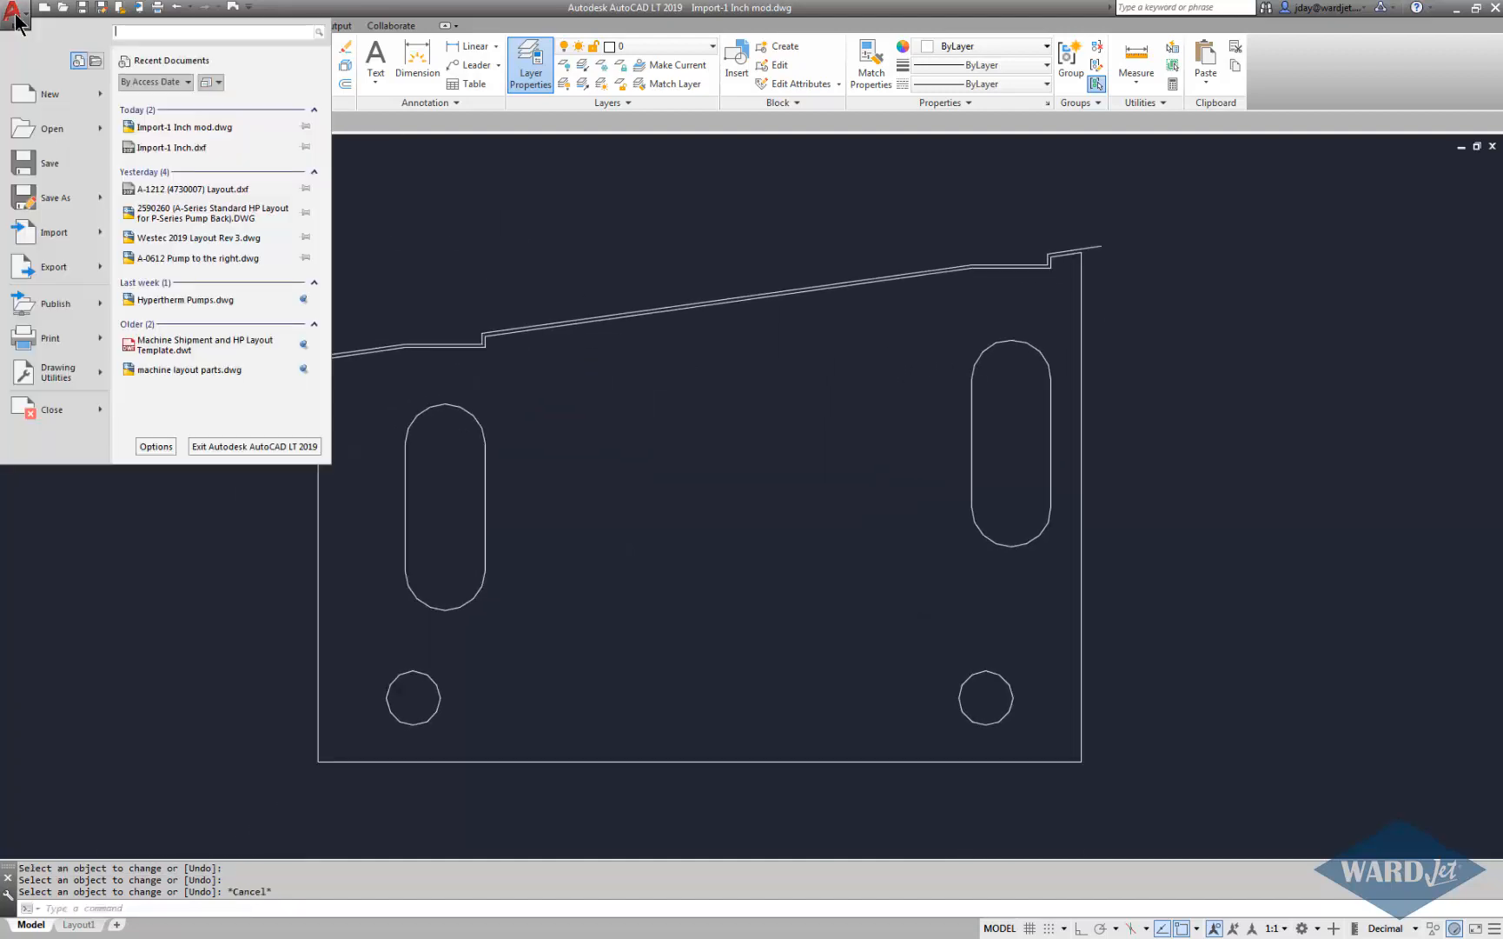
{"action": "left_click", "coordinate": [50, 164]}
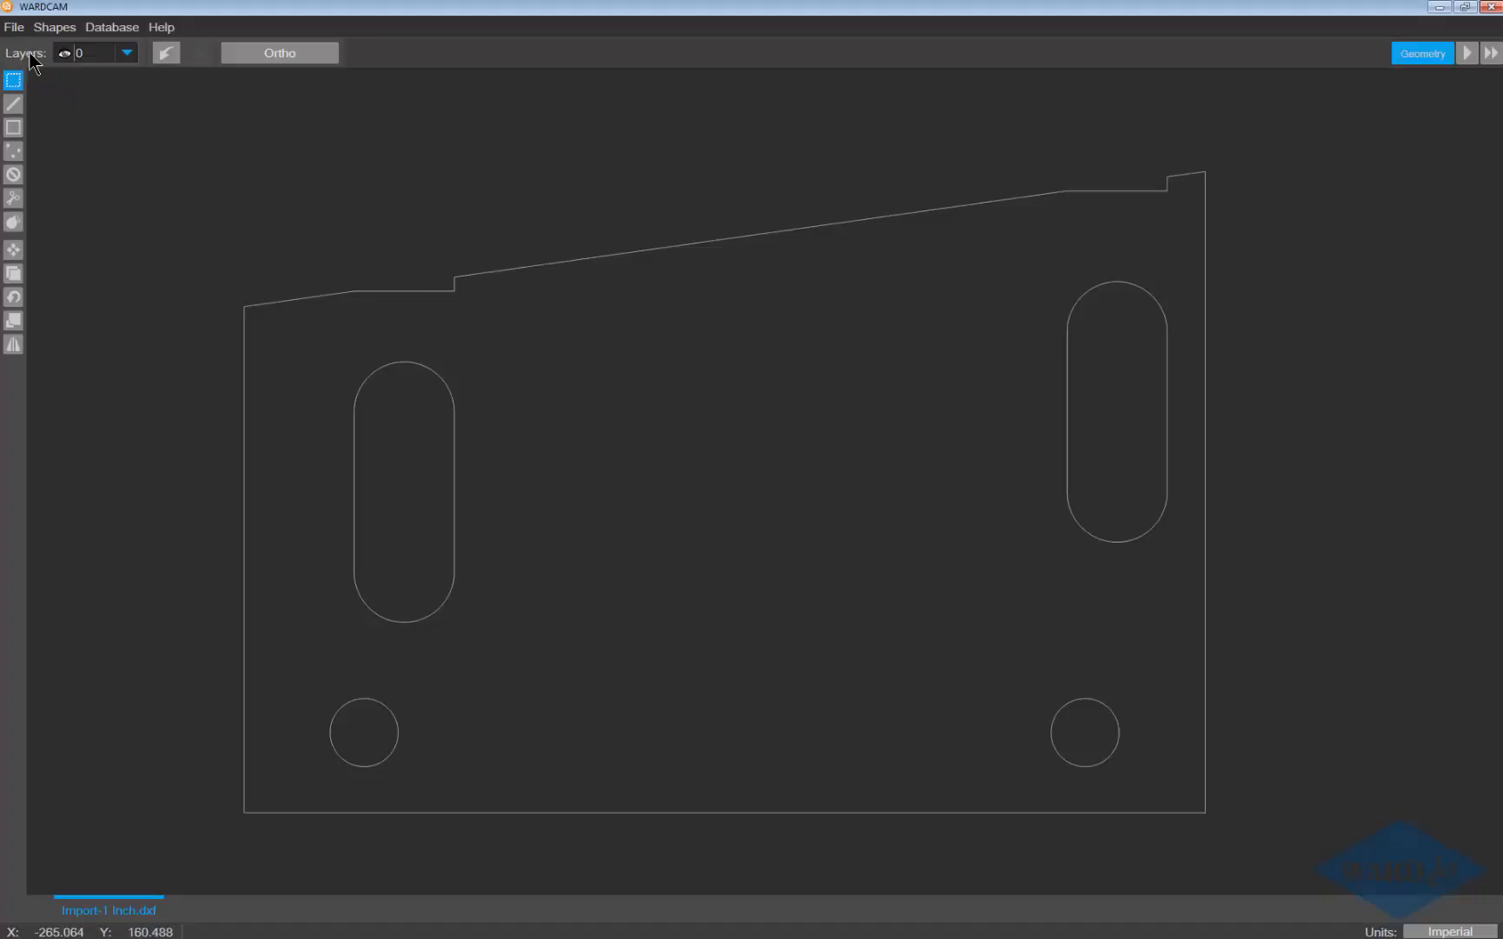
Step: Switch to WARDCAM and import Import-1 Inch mod.dwg from the DXF Files folder
{"action": "left_click", "coordinate": [14, 27]}
{"action": "left_click", "coordinate": [31, 51]}
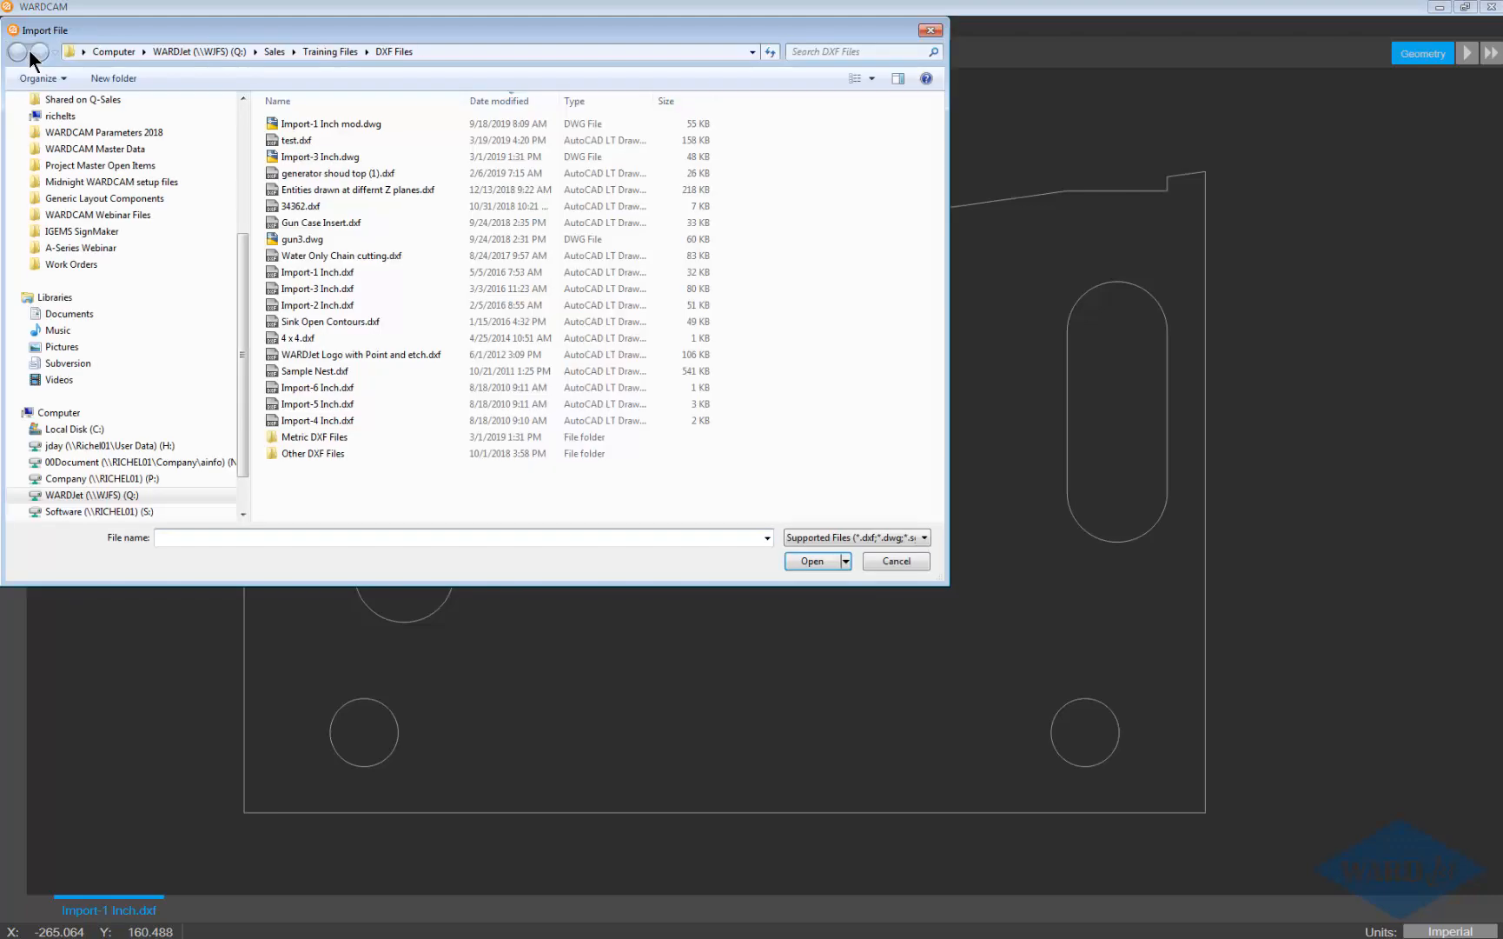
{"action": "left_click", "coordinate": [301, 126]}
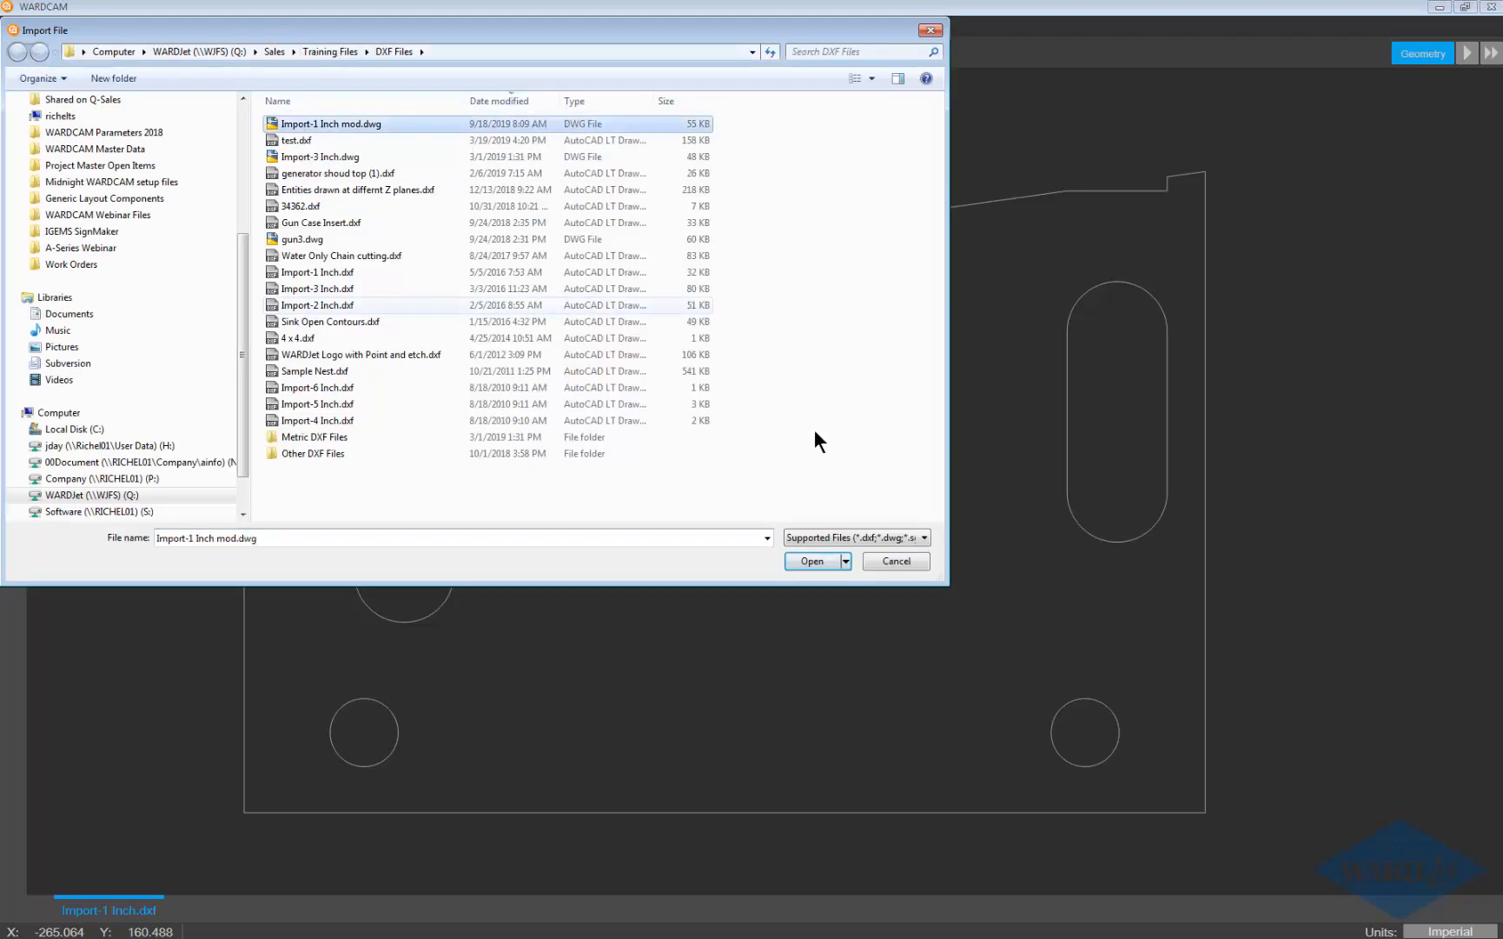
{"action": "left_click", "coordinate": [813, 560]}
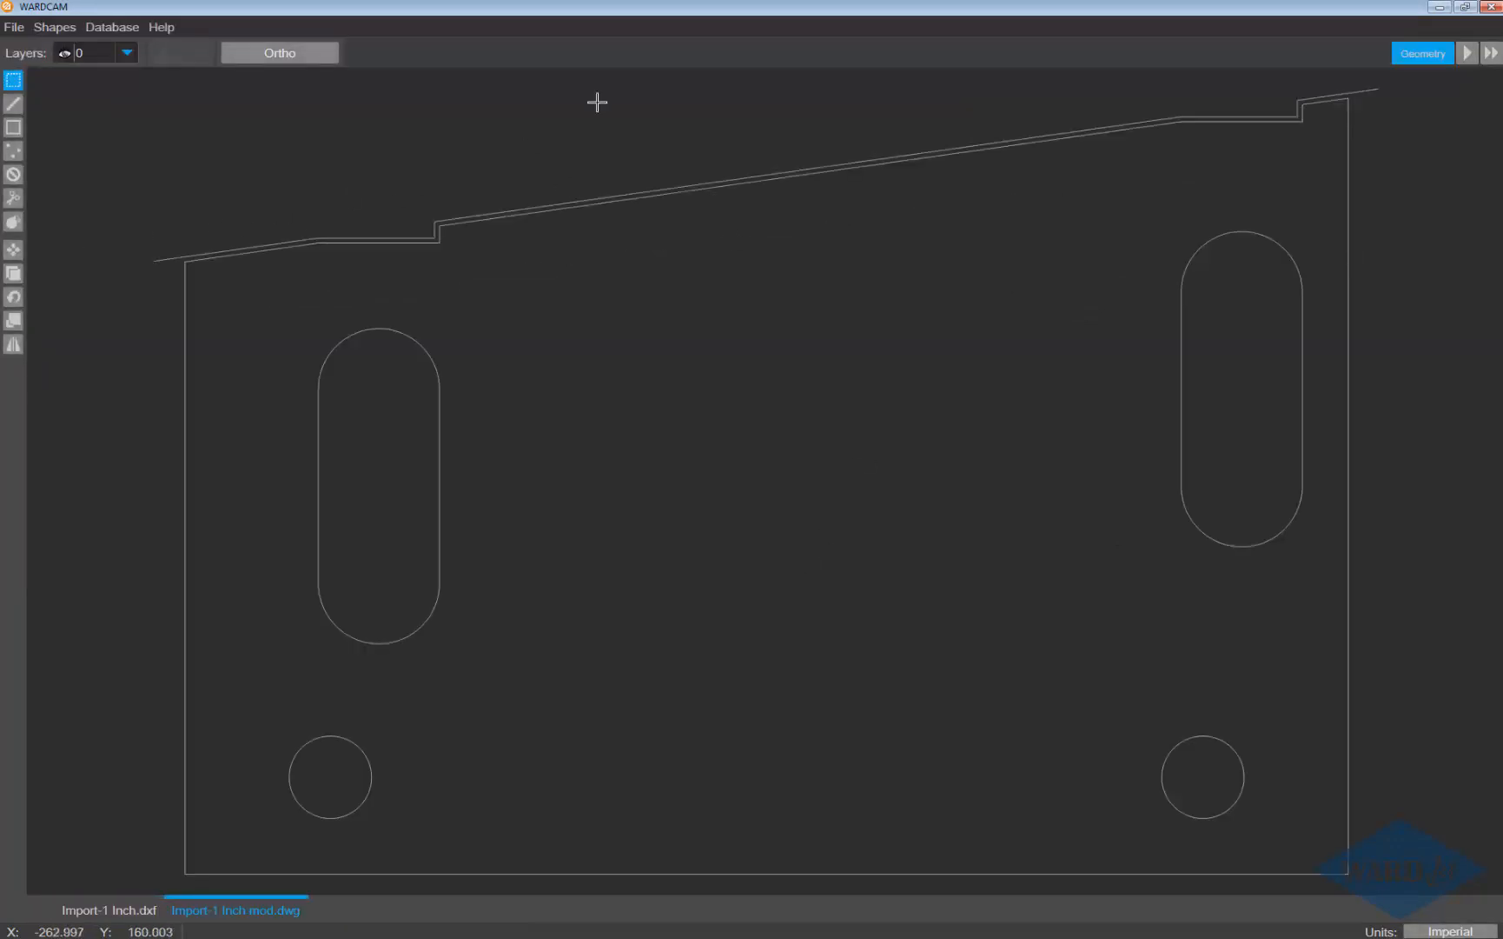
Step: Advance to the Parts stage and set the material to Aluminium (6061) with a thickness of 0.500
{"action": "left_click", "coordinate": [1468, 54]}
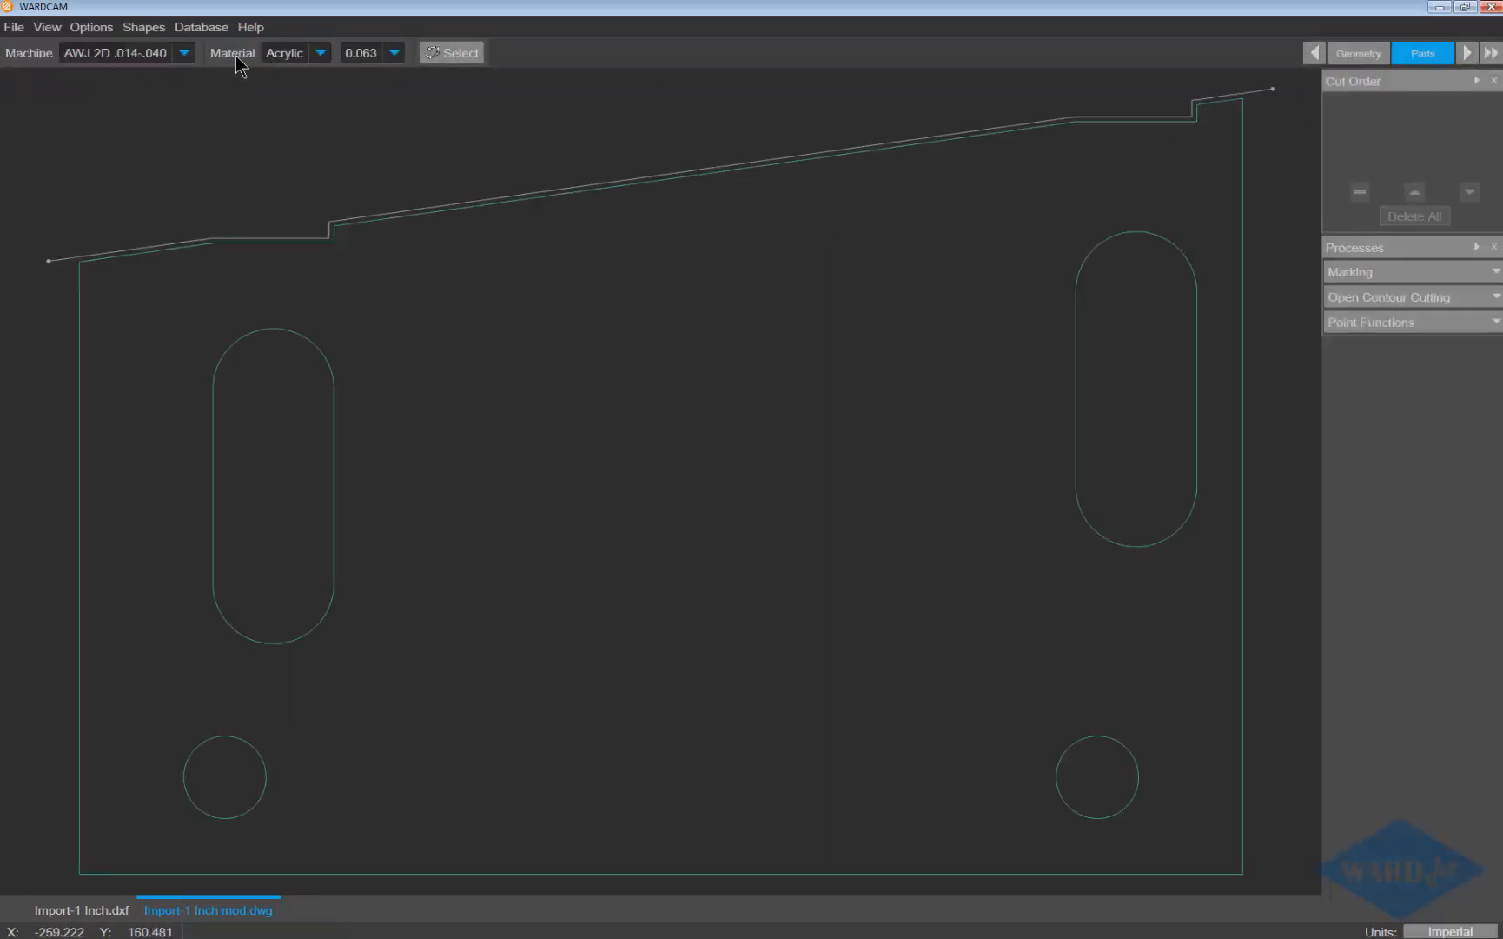
{"action": "left_click", "coordinate": [321, 53]}
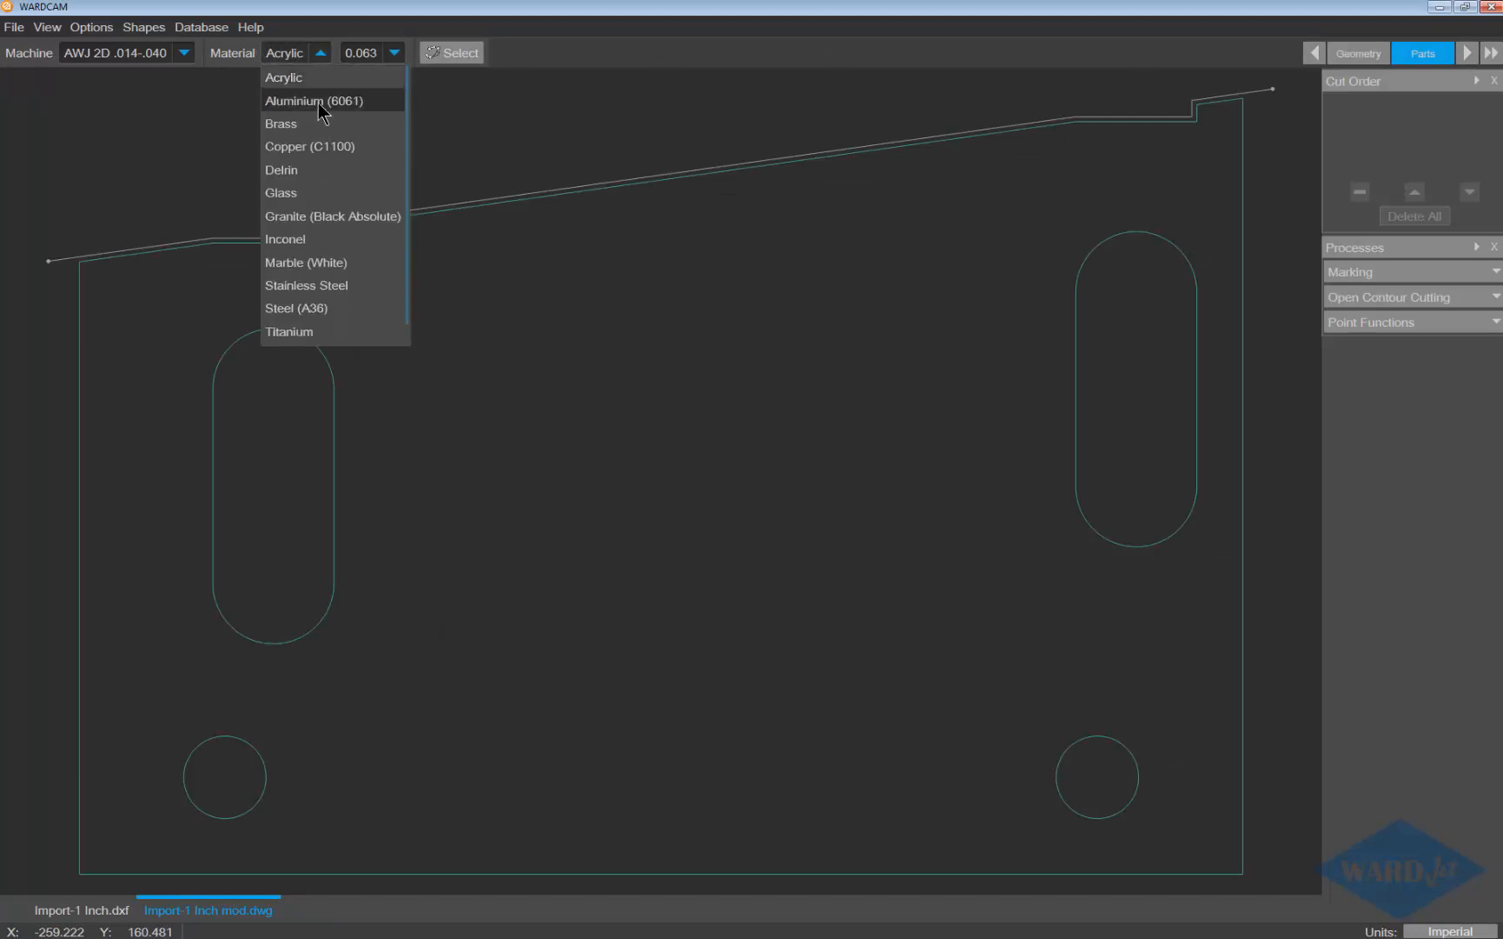
{"action": "left_click", "coordinate": [319, 103]}
{"action": "left_click", "coordinate": [456, 53]}
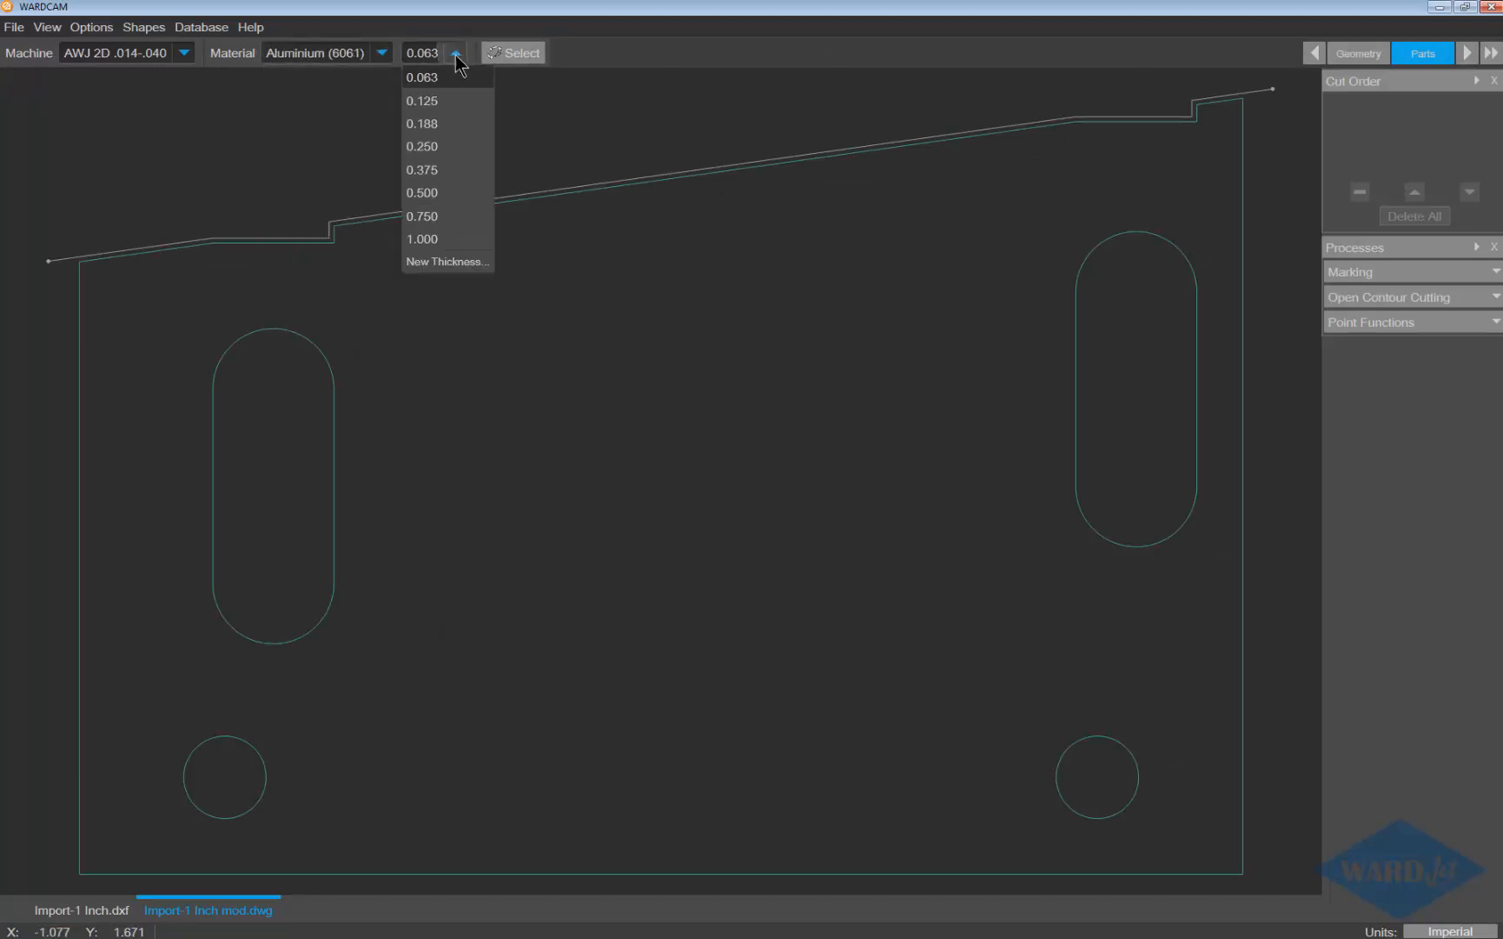
{"action": "left_click", "coordinate": [429, 192]}
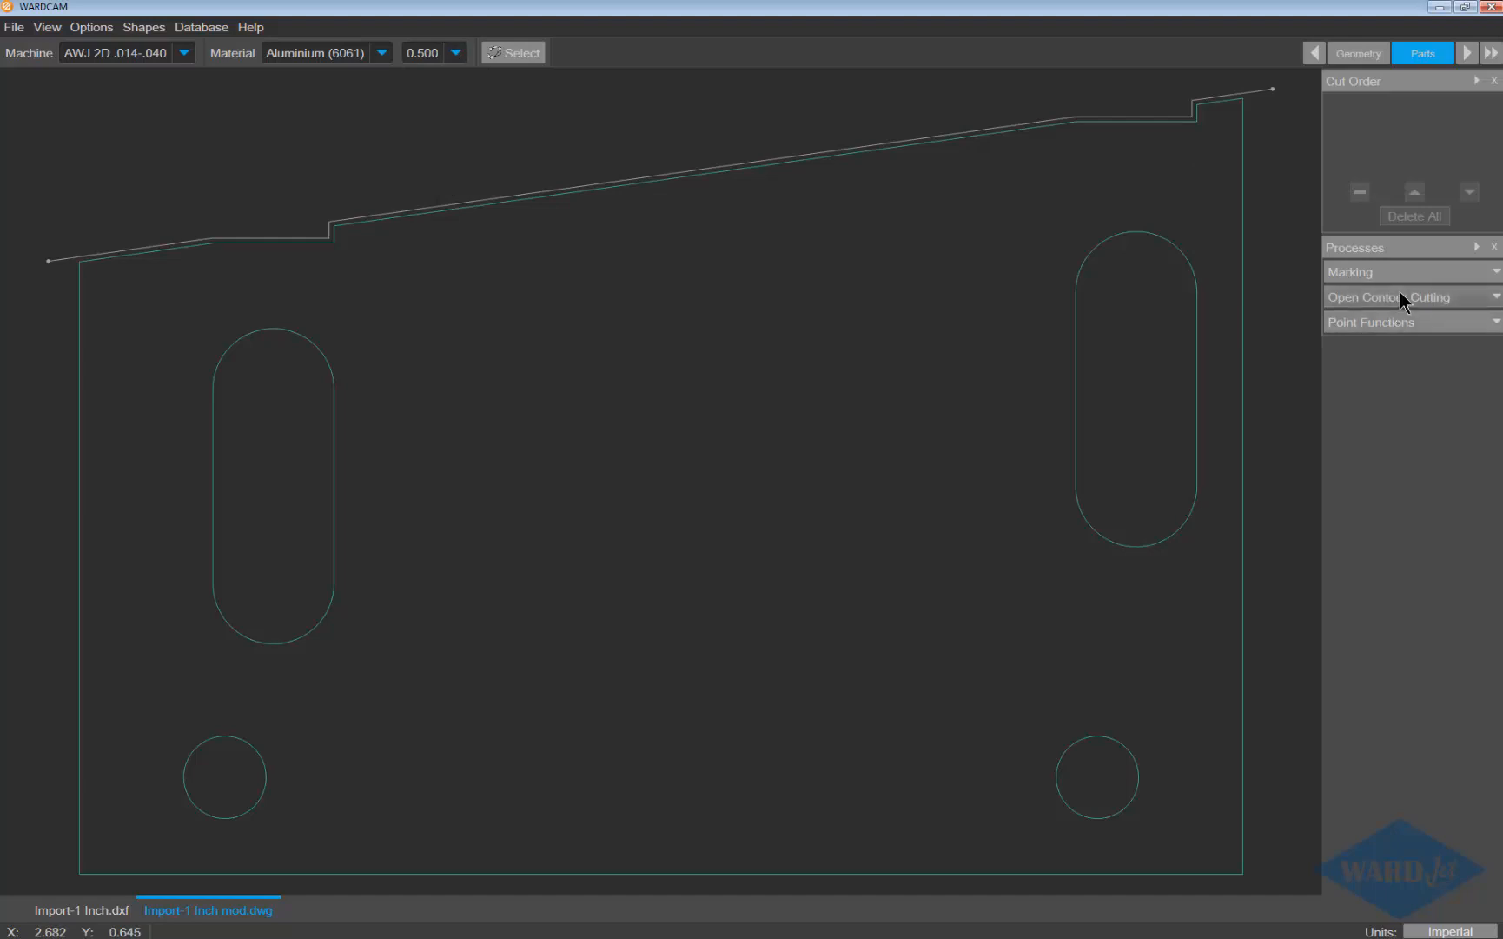
Step: Add a Normal quality open contour cut along the offset upper line, starting at its left end, and advance to the Tool Path stage
{"action": "left_click", "coordinate": [1494, 299]}
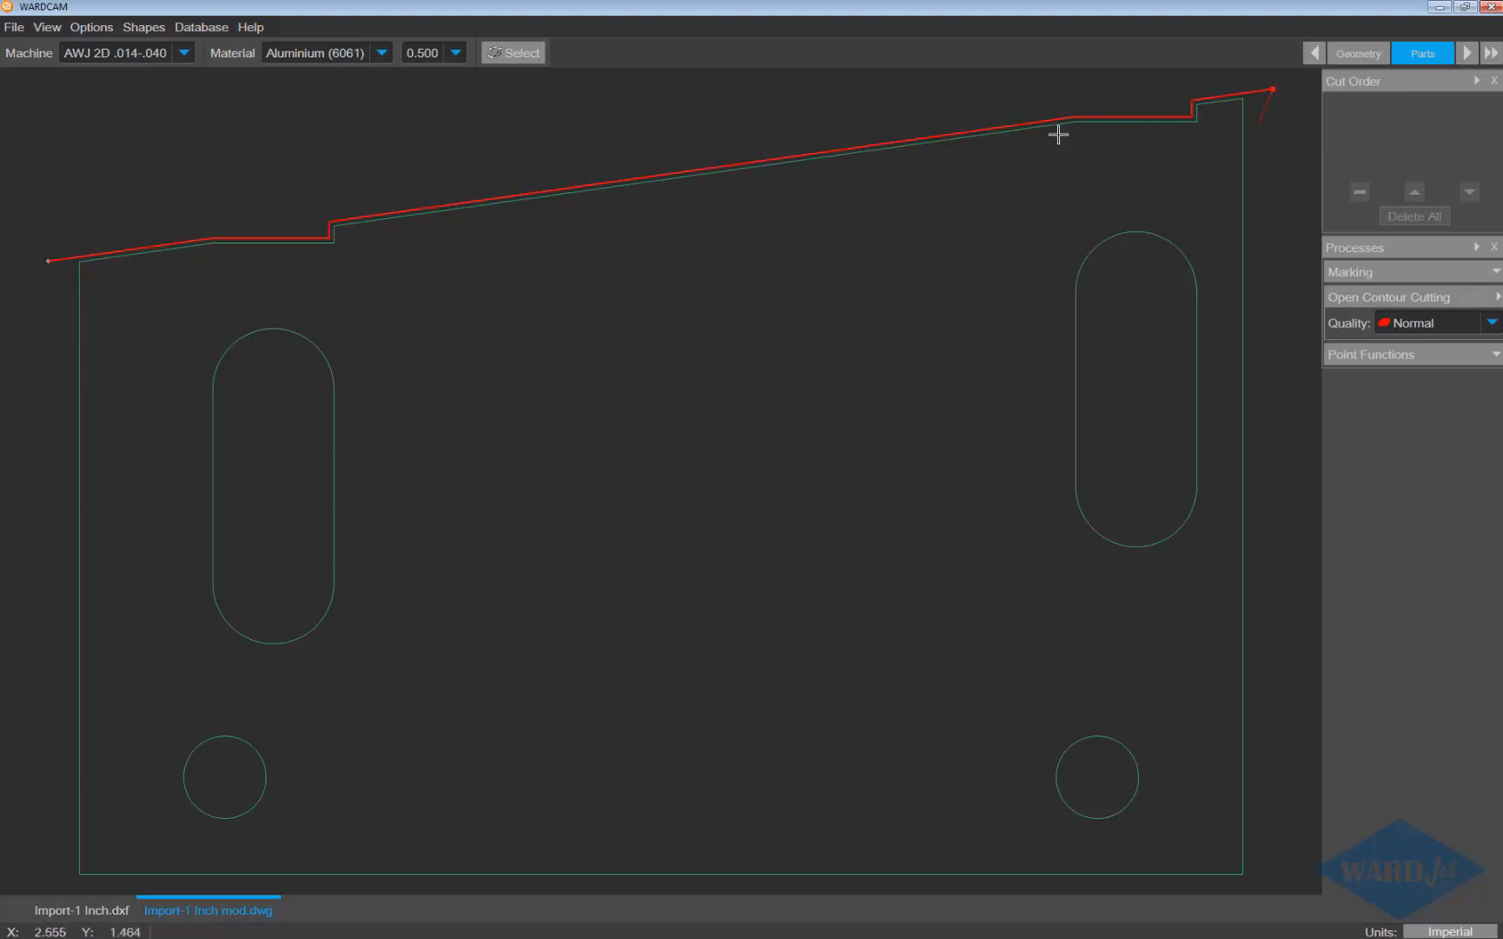
{"action": "left_click", "coordinate": [36, 239]}
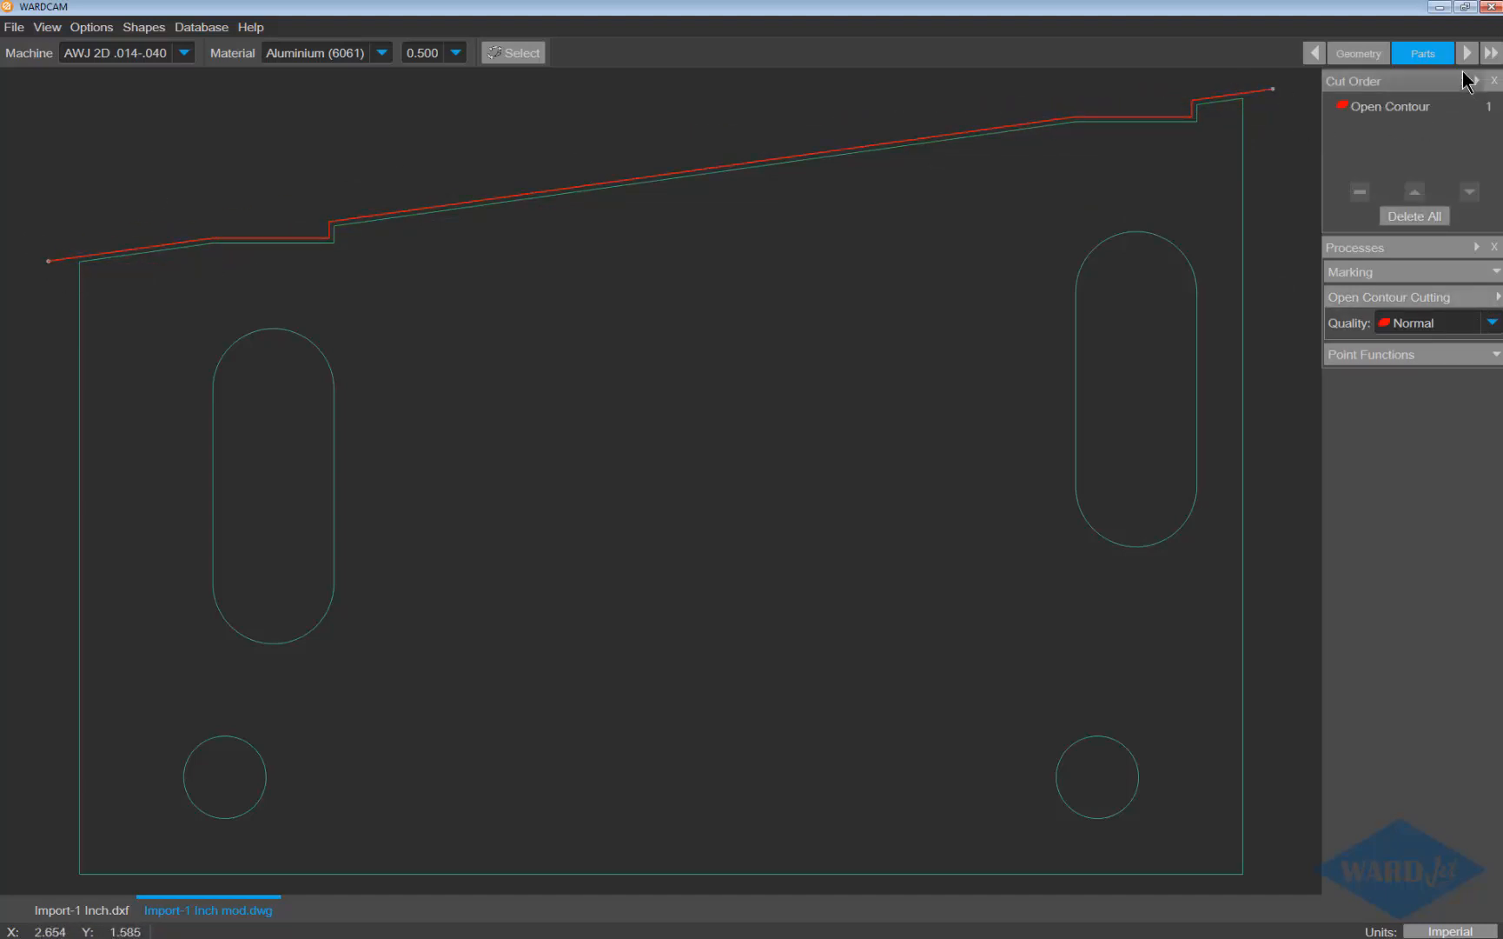
{"action": "left_click", "coordinate": [1466, 58]}
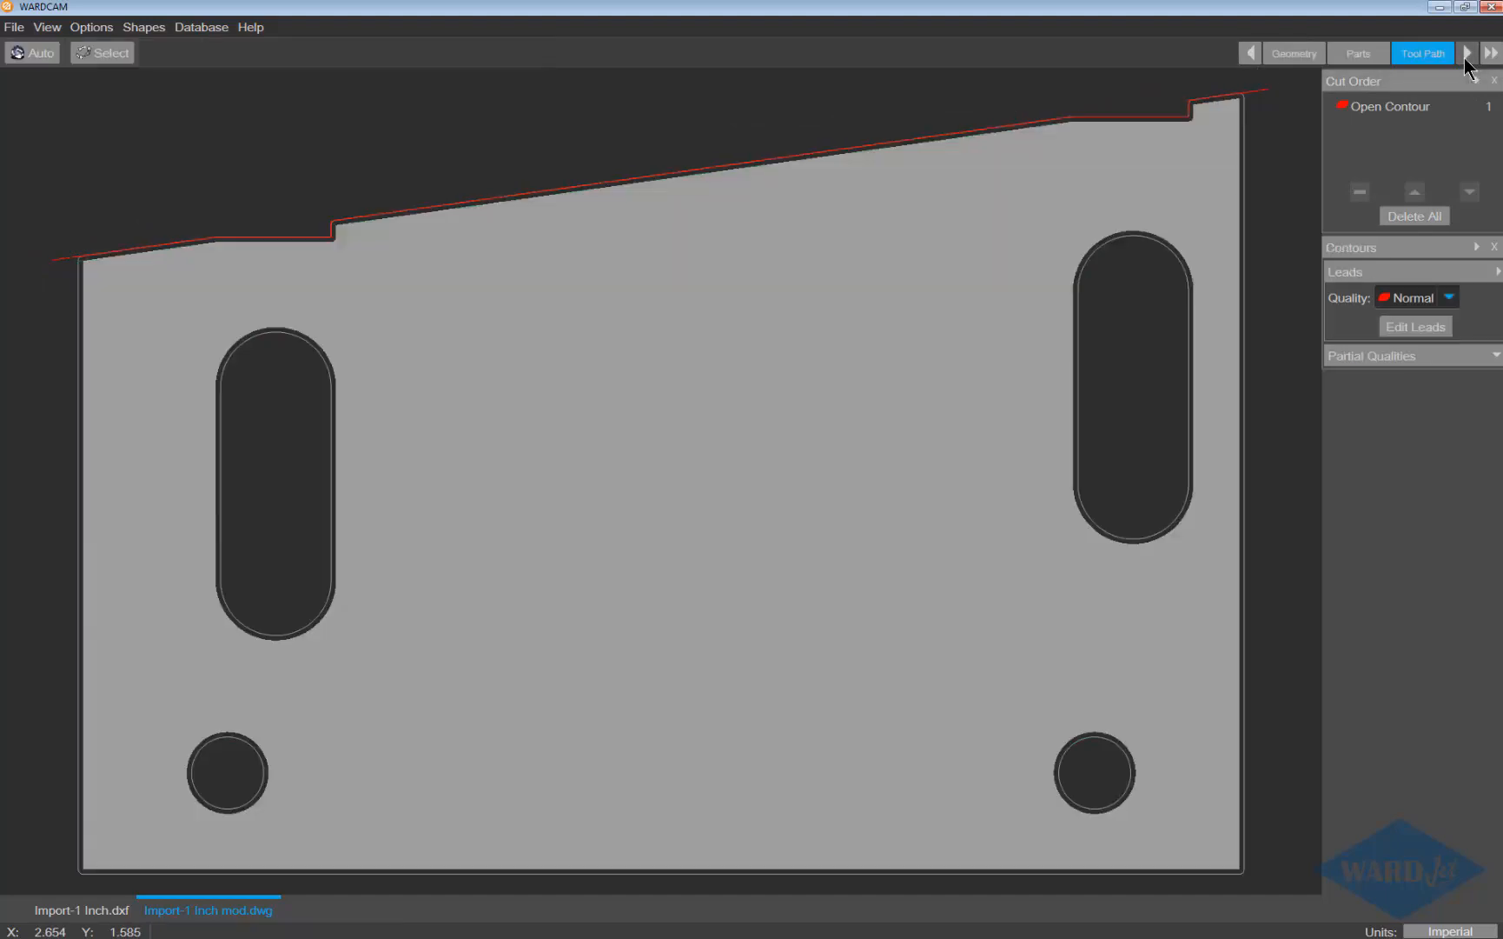
Step: Add automatic leads to the part's contours and remove the outside lead from the cut order
{"action": "left_click", "coordinate": [42, 56]}
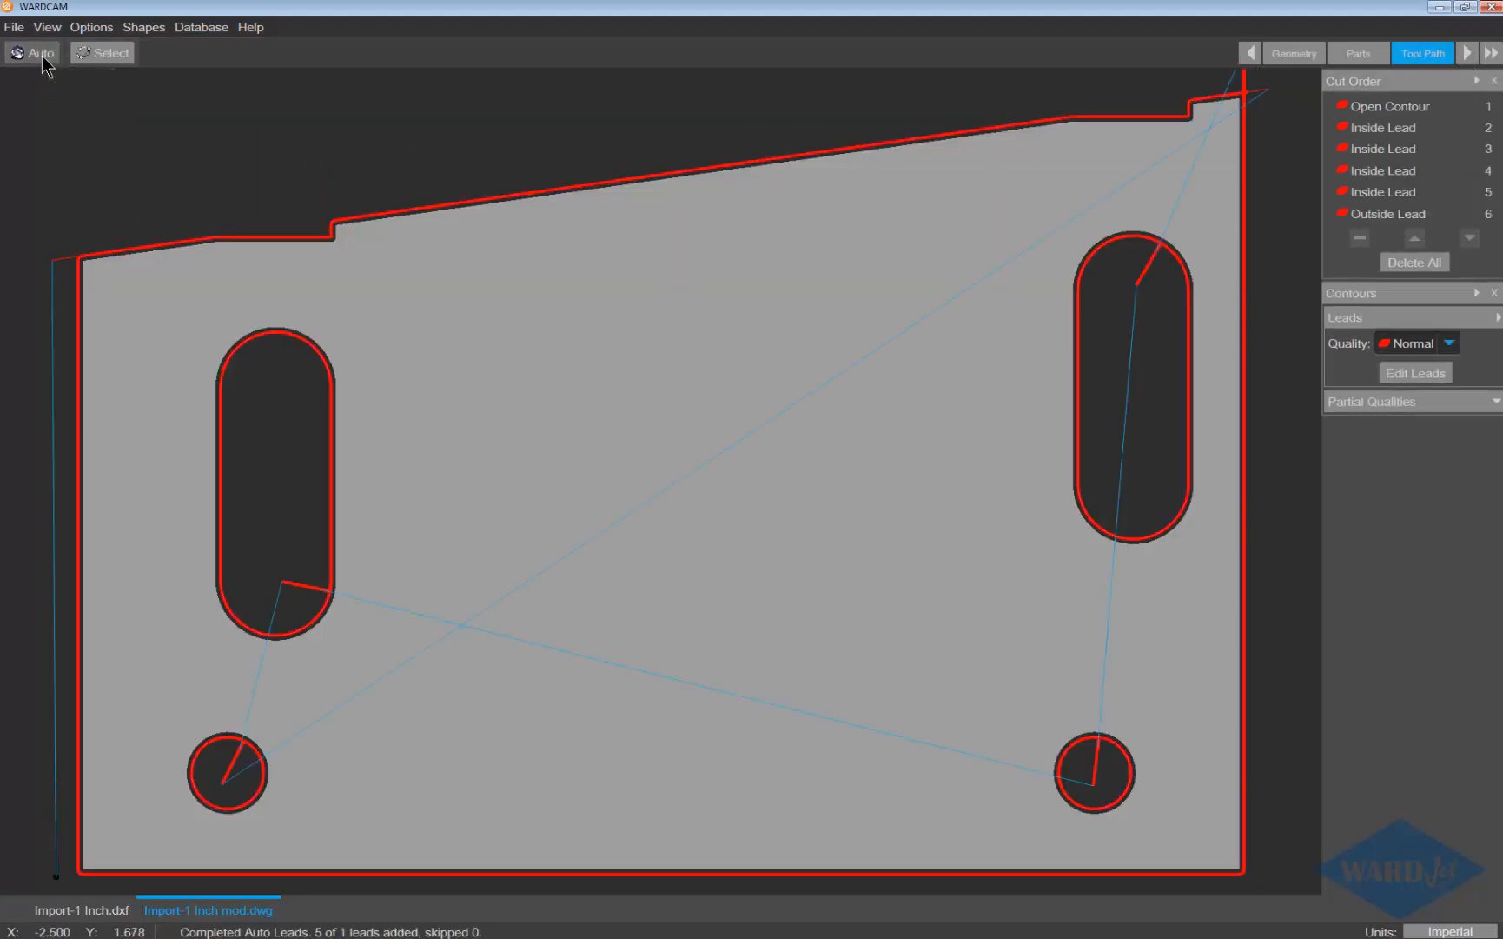
{"action": "left_click", "coordinate": [1361, 239]}
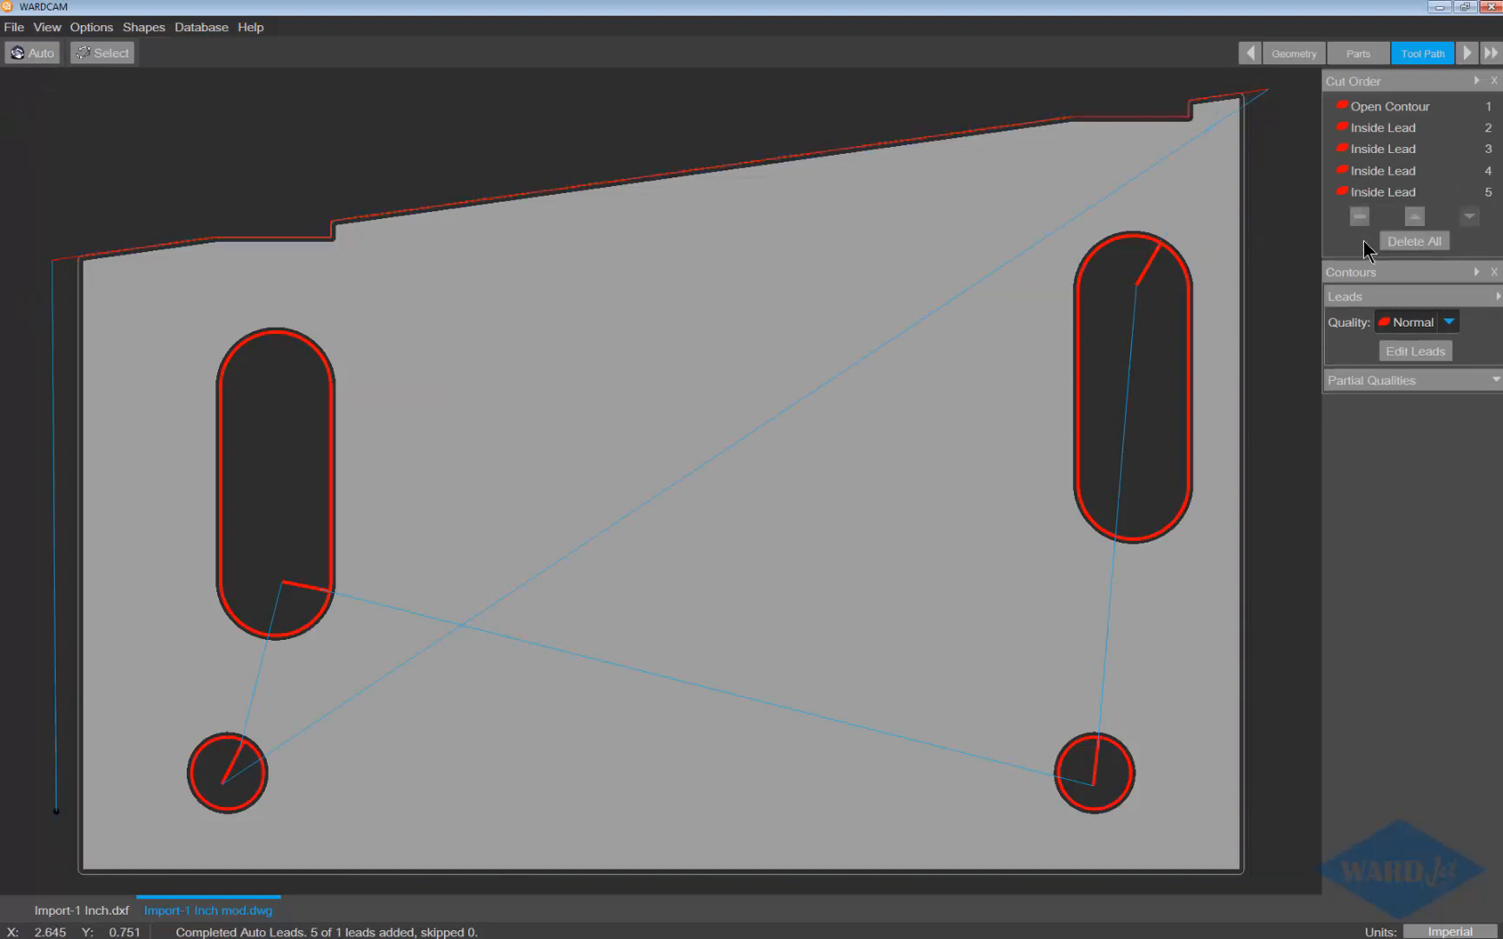
Step: Move the open contour to the end of the cut order and check which contour each entry represents
{"action": "left_click", "coordinate": [1374, 110]}
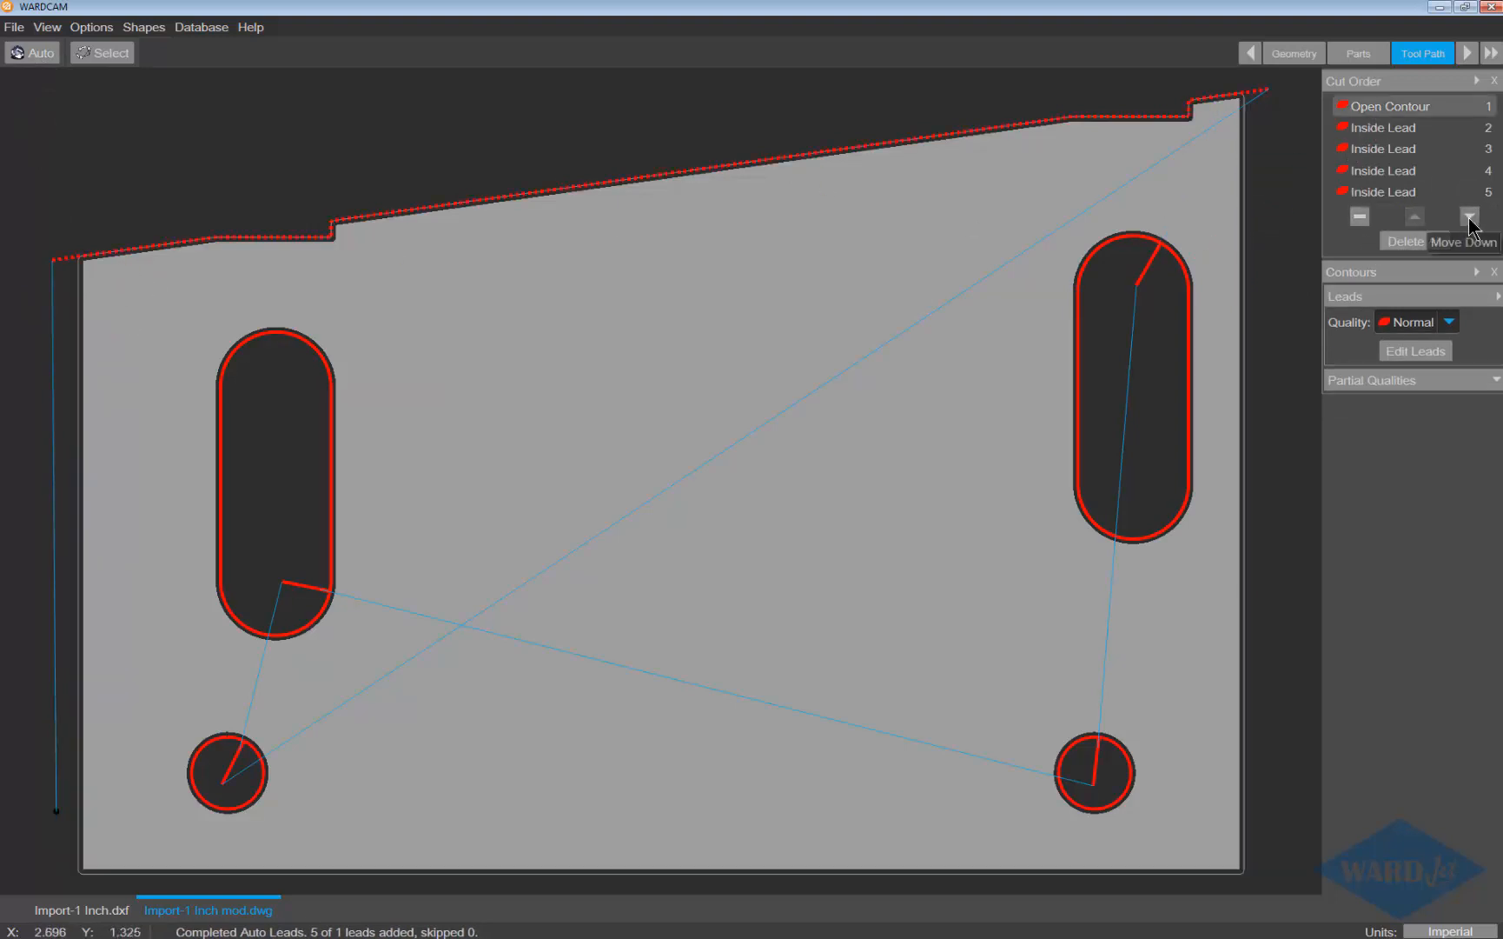
{"action": "left_click", "coordinate": [1469, 219]}
{"action": "left_click", "coordinate": [1470, 219]}
{"action": "left_click", "coordinate": [1470, 219]}
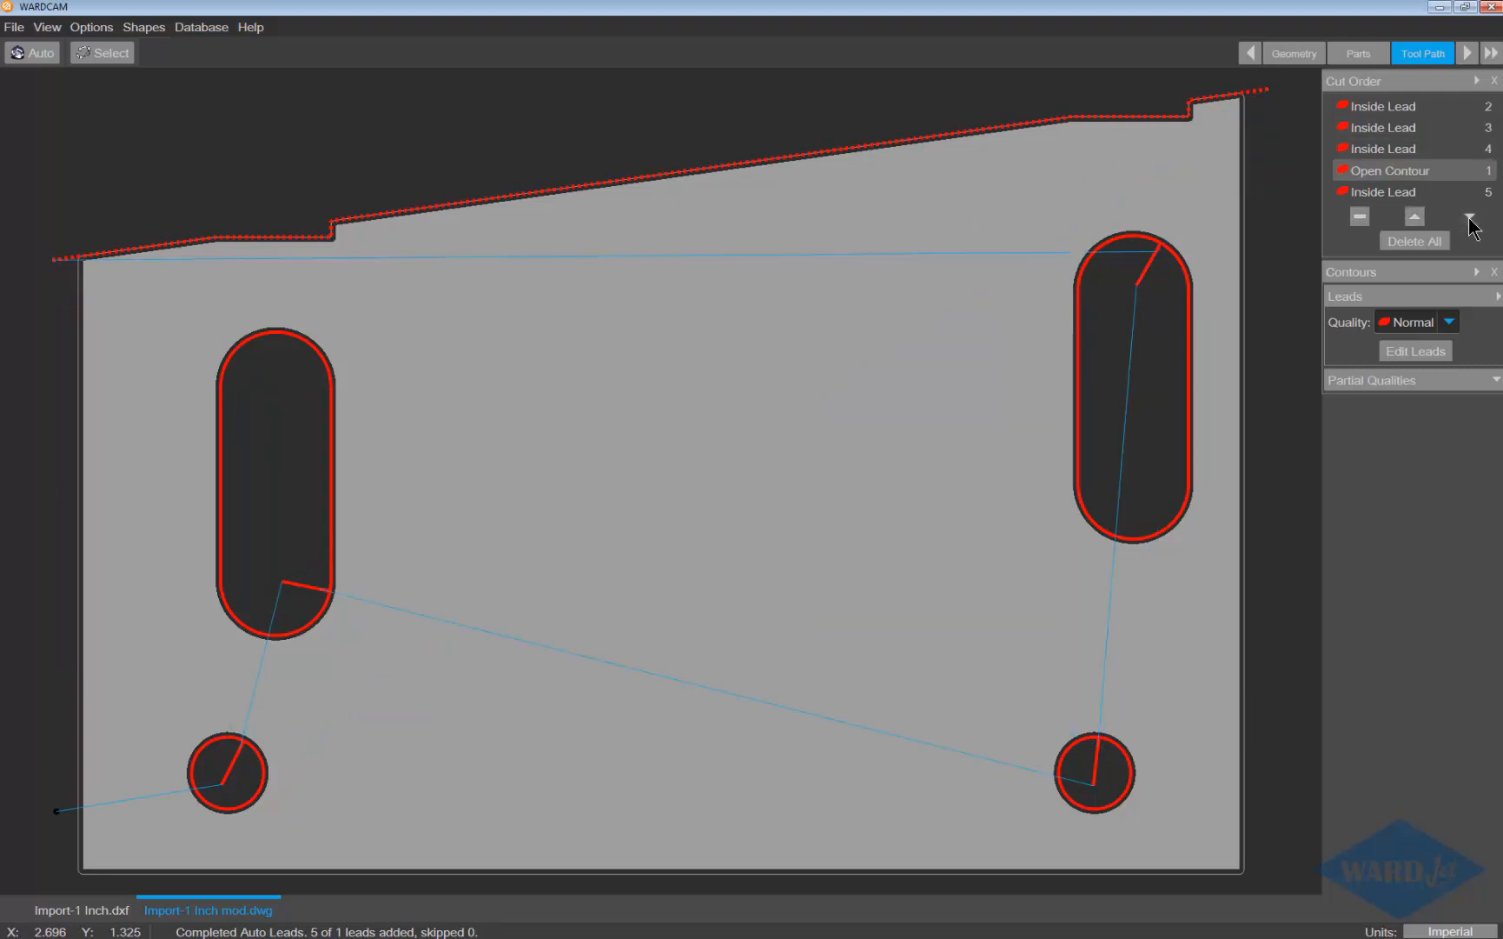
{"action": "left_click", "coordinate": [1469, 219]}
{"action": "left_click", "coordinate": [1394, 112]}
{"action": "left_click", "coordinate": [1394, 126]}
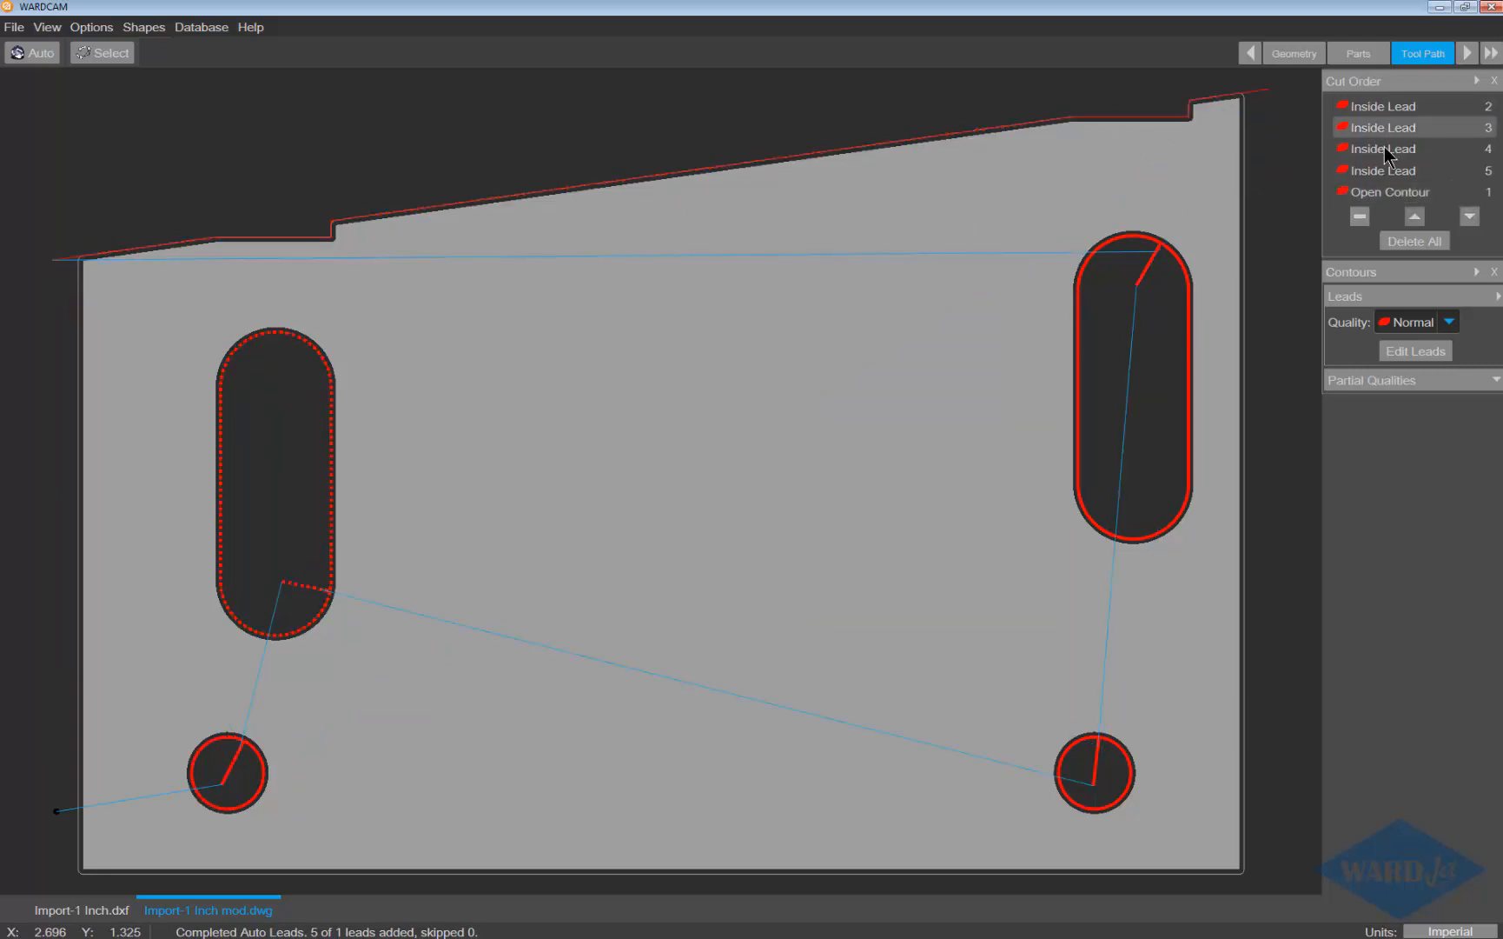
{"action": "left_click", "coordinate": [1386, 147]}
{"action": "left_click", "coordinate": [1385, 172]}
{"action": "left_click", "coordinate": [1381, 193]}
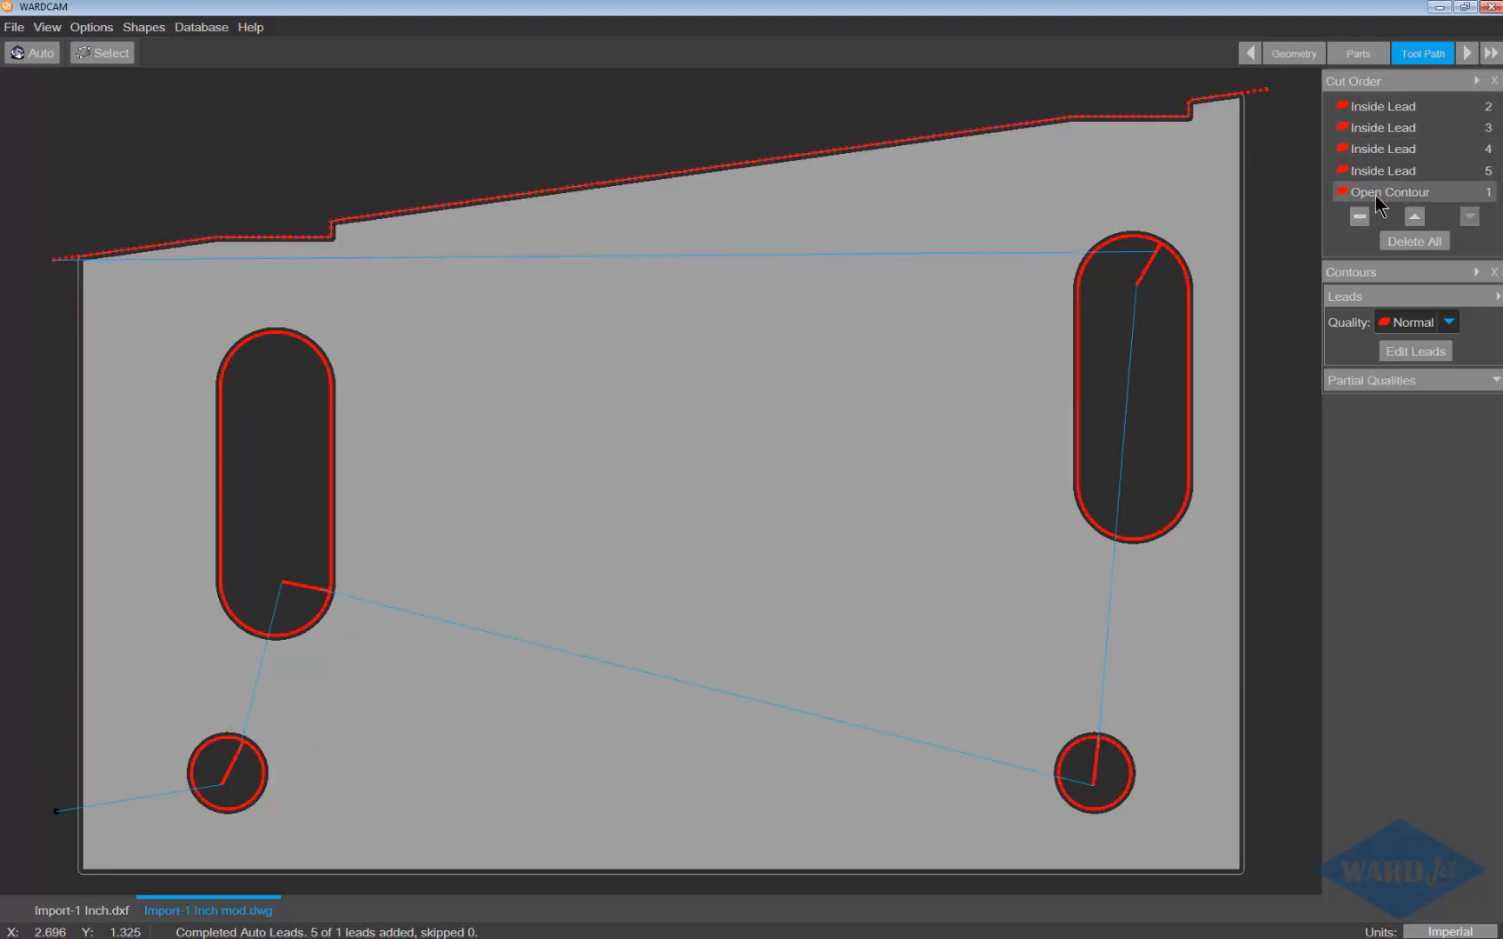
Step: In the Post stage, set the start point at the part's lower-left corner and save the CNC program as Import-1 Inch mod.cnc
{"action": "left_click", "coordinate": [1467, 53]}
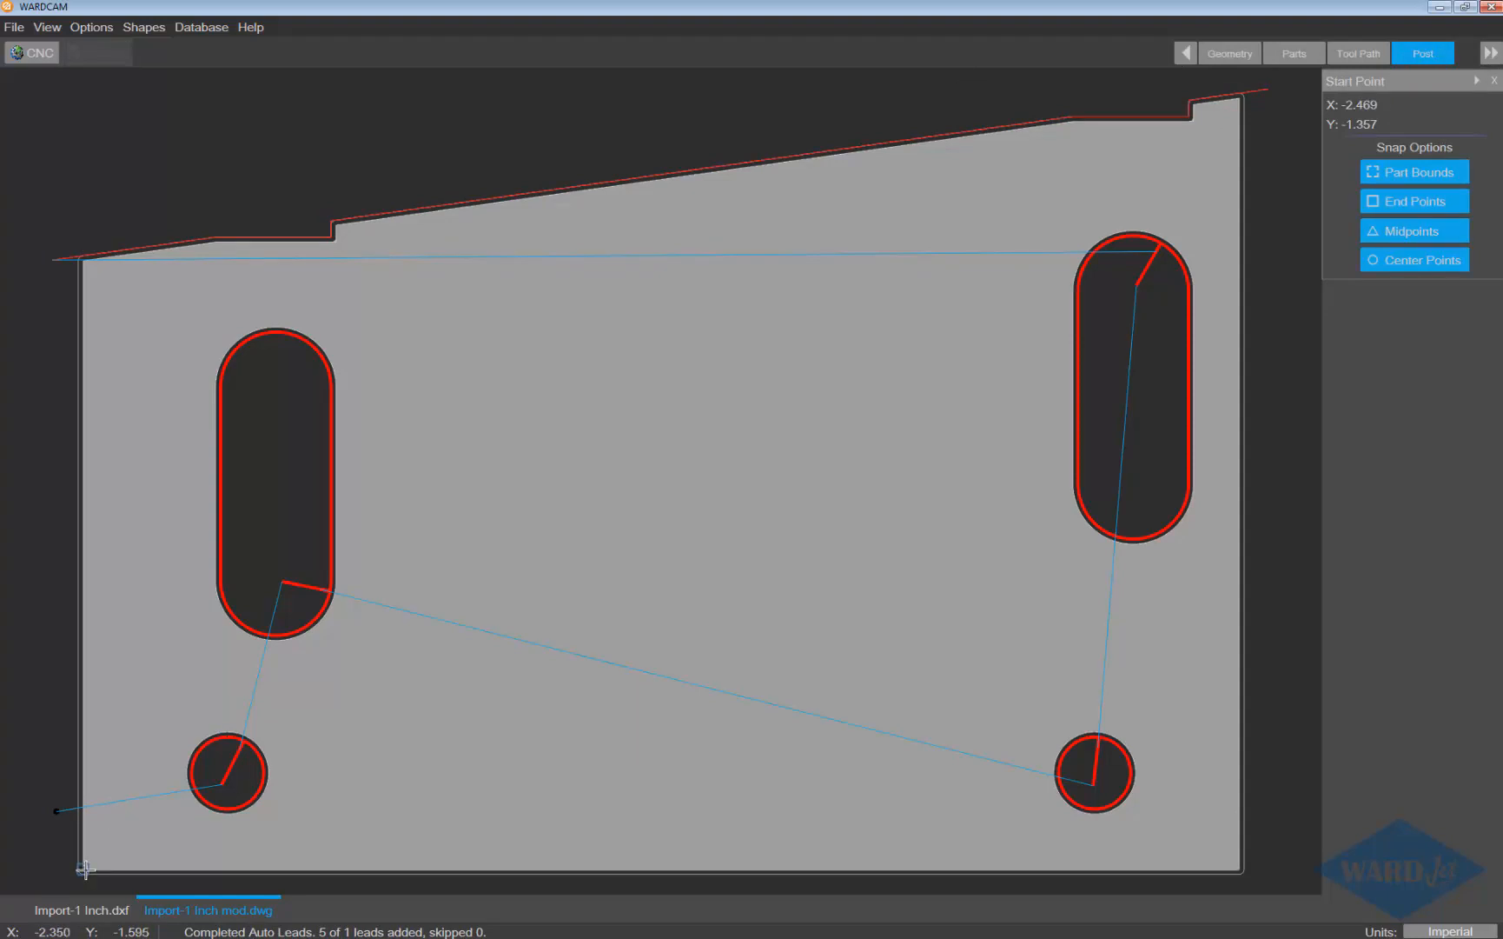
{"action": "left_click", "coordinate": [83, 868]}
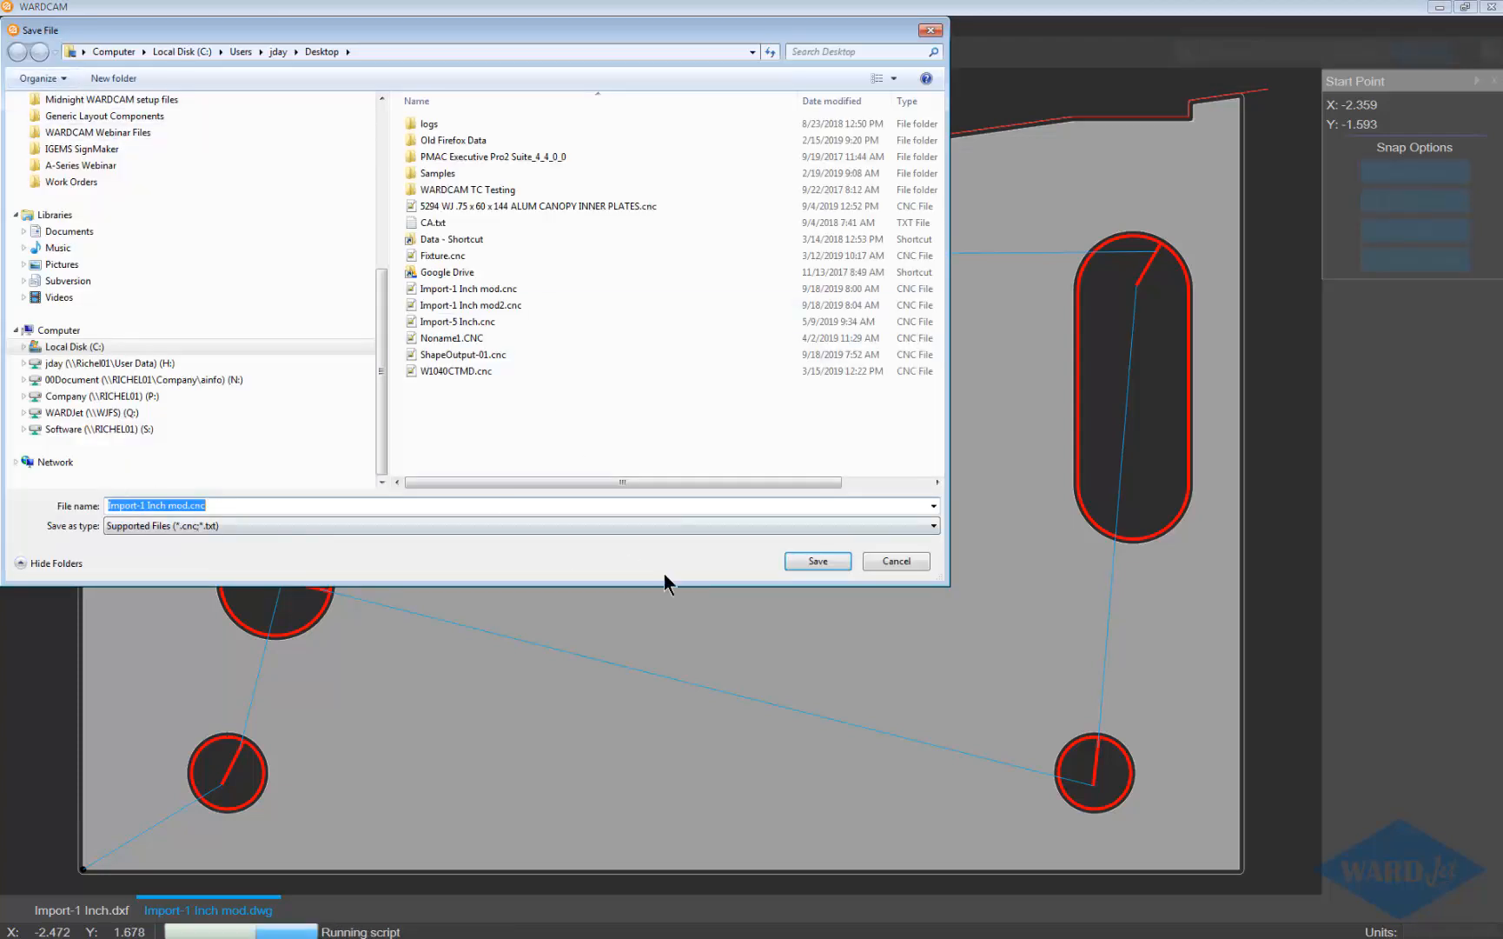
{"action": "left_click", "coordinate": [819, 562]}
{"action": "left_click", "coordinate": [793, 477]}
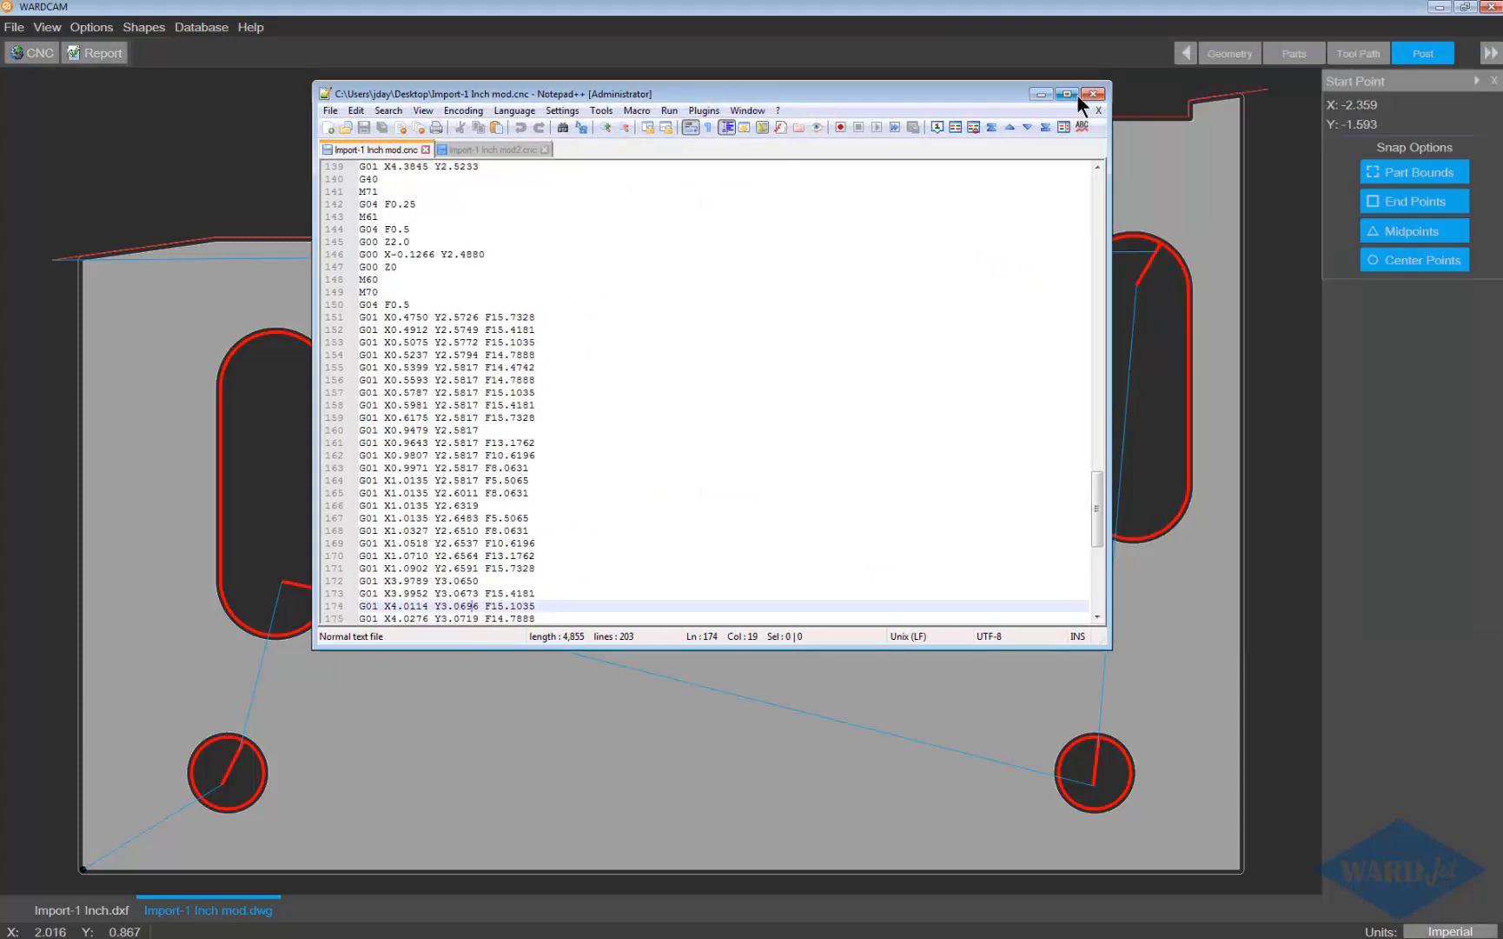
Step: Enlarge the Import-1 Inch mod.cnc code listing and examine the feed rates in the open contour's G01 moves
{"action": "left_click", "coordinate": [1077, 94]}
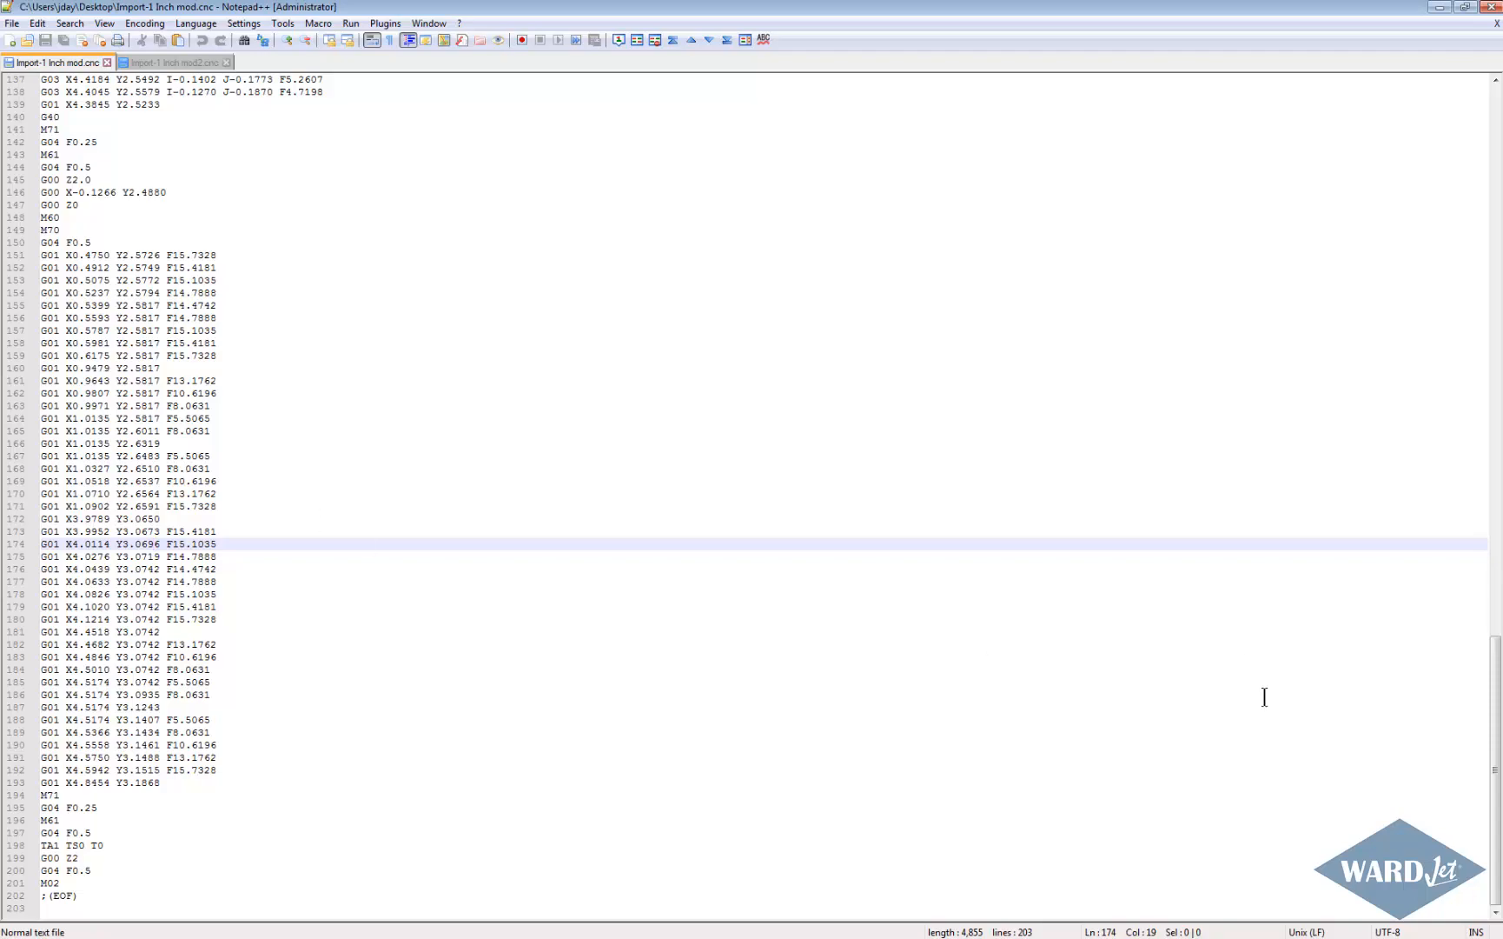
{"action": "mouse_move", "coordinate": [1497, 718]}
{"action": "left_mouse_down"}
{"action": "mouse_move", "coordinate": [1497, 165]}
{"action": "mouse_move", "coordinate": [1464, 399]}
{"action": "mouse_move", "coordinate": [1482, 741]}
{"action": "left_mouse_up"}
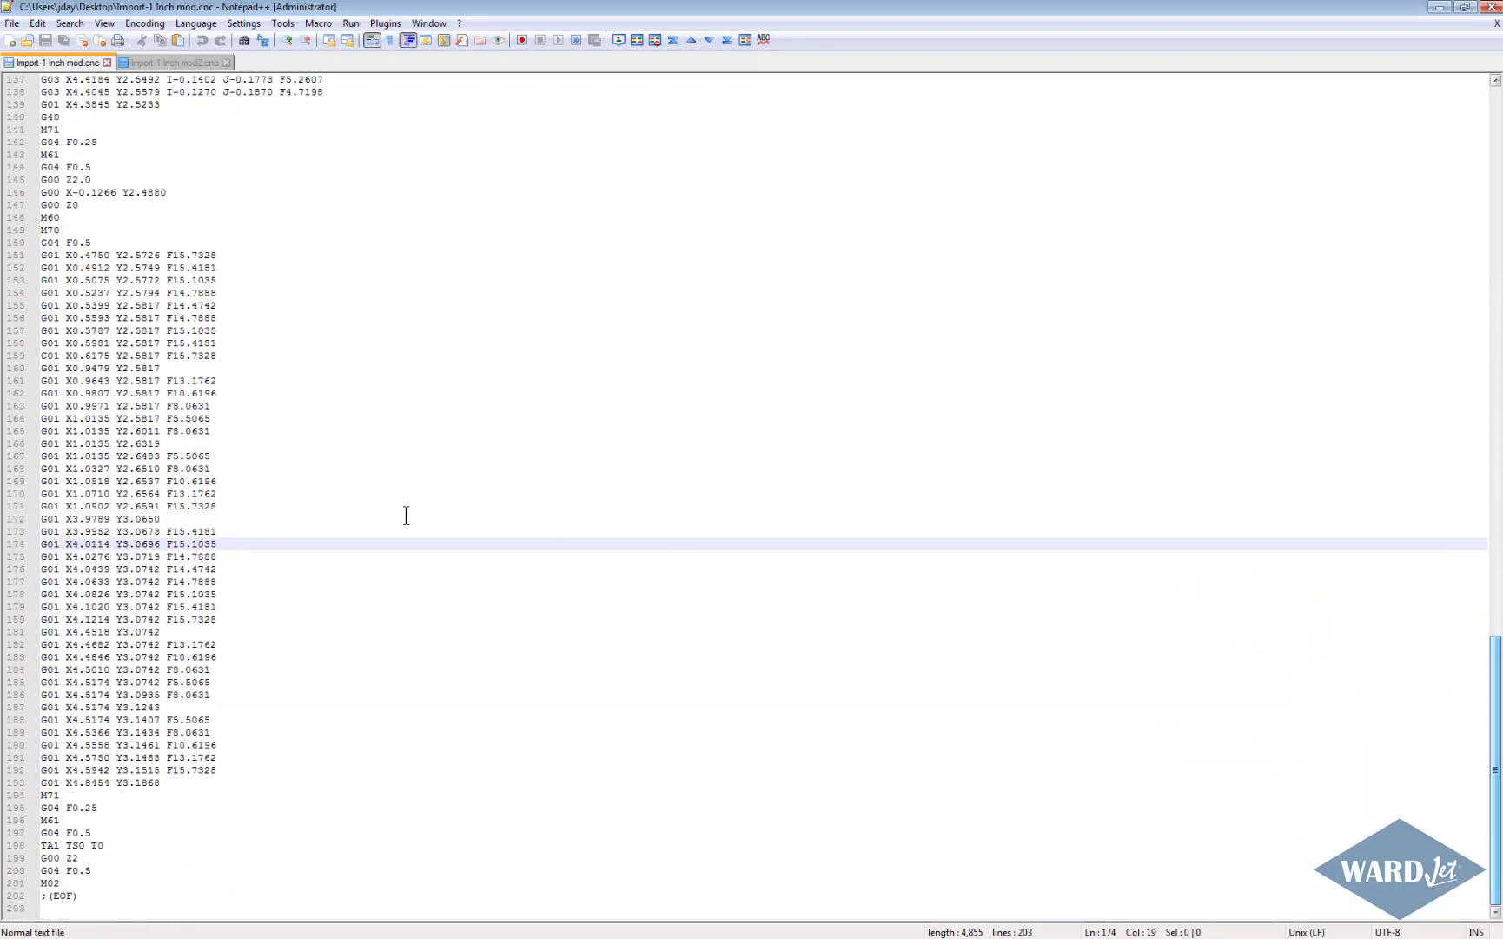
{"action": "left_click", "coordinate": [213, 356]}
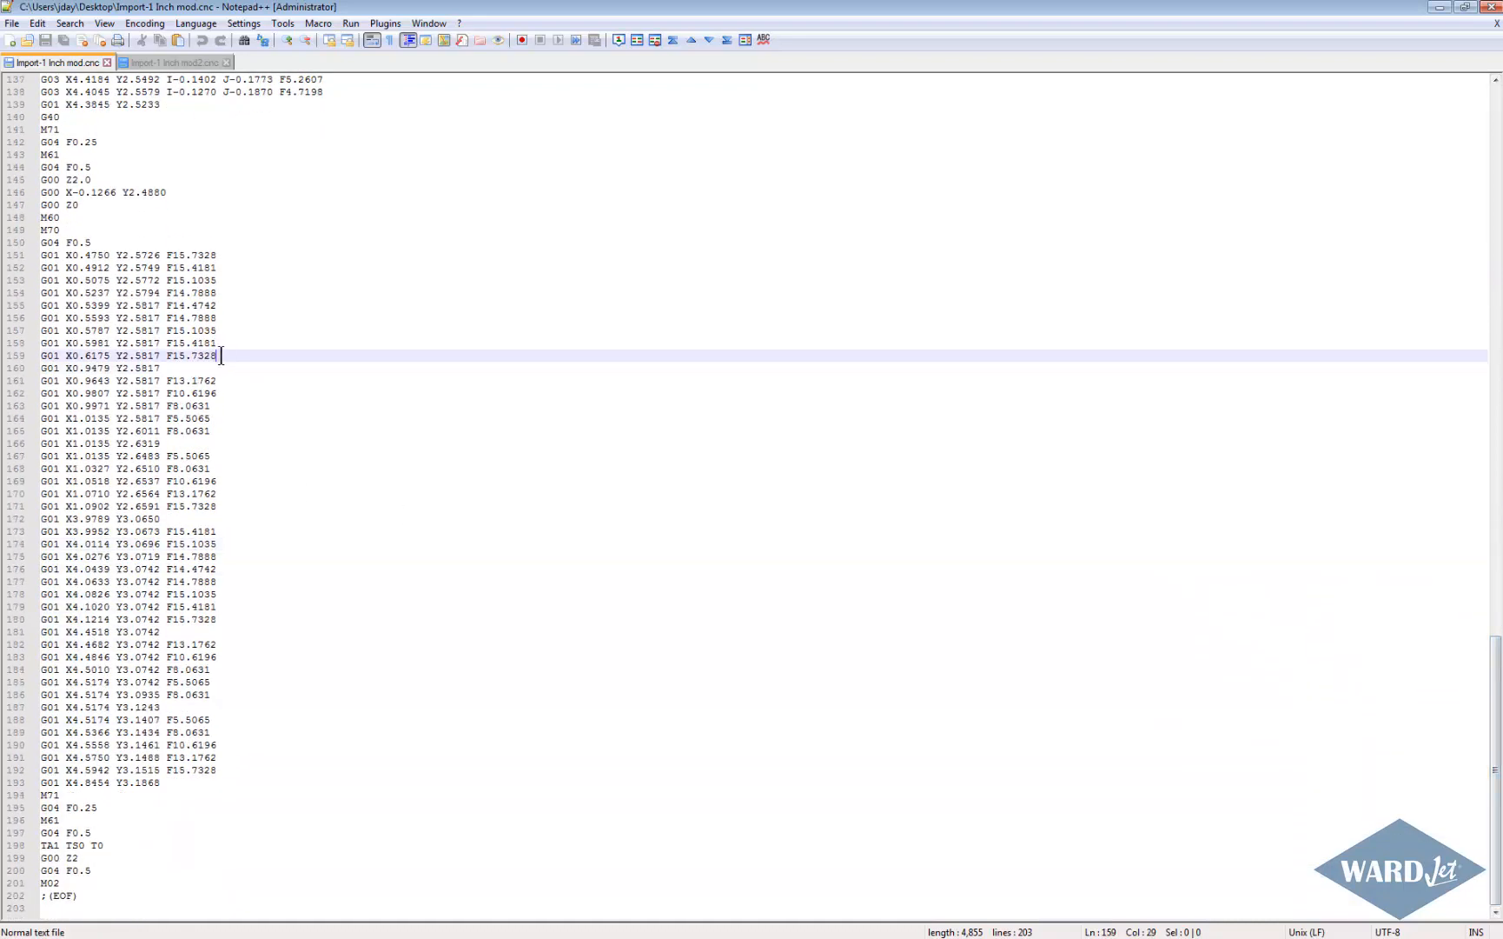
{"action": "left_click_drag", "start_coordinate": [221, 355], "coordinate": [159, 356]}
Step: Return to WARDCAM and check the Normal quality high-speed feed rate for 0.500 Aluminium (6061) in the Material Database without saving
{"action": "left_click", "coordinate": [1440, 7]}
{"action": "left_click", "coordinate": [215, 29]}
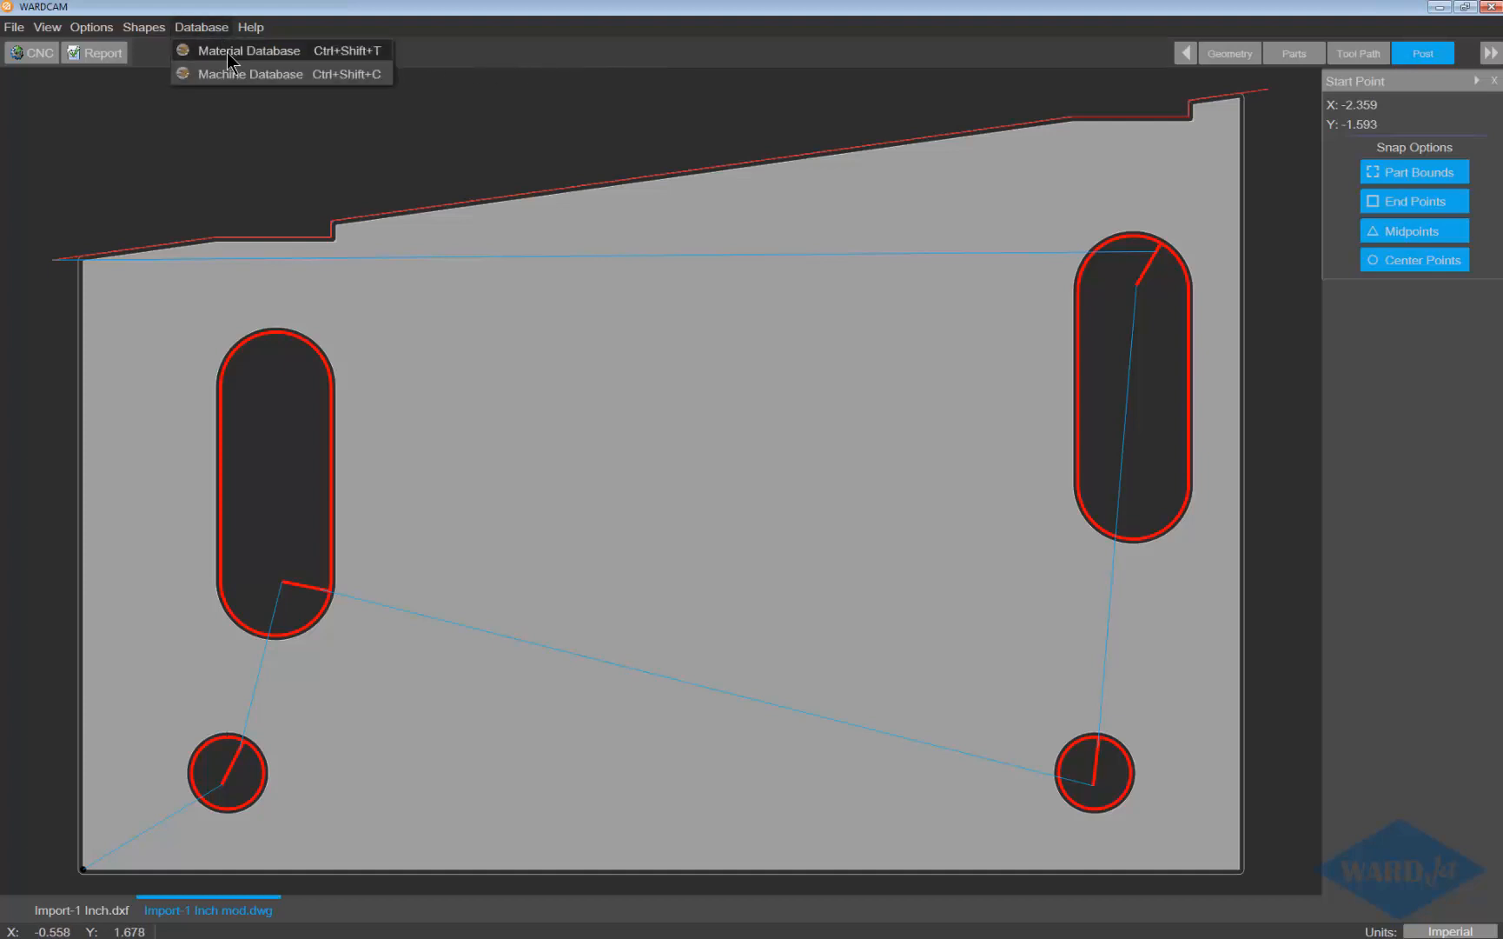
{"action": "left_click", "coordinate": [227, 52]}
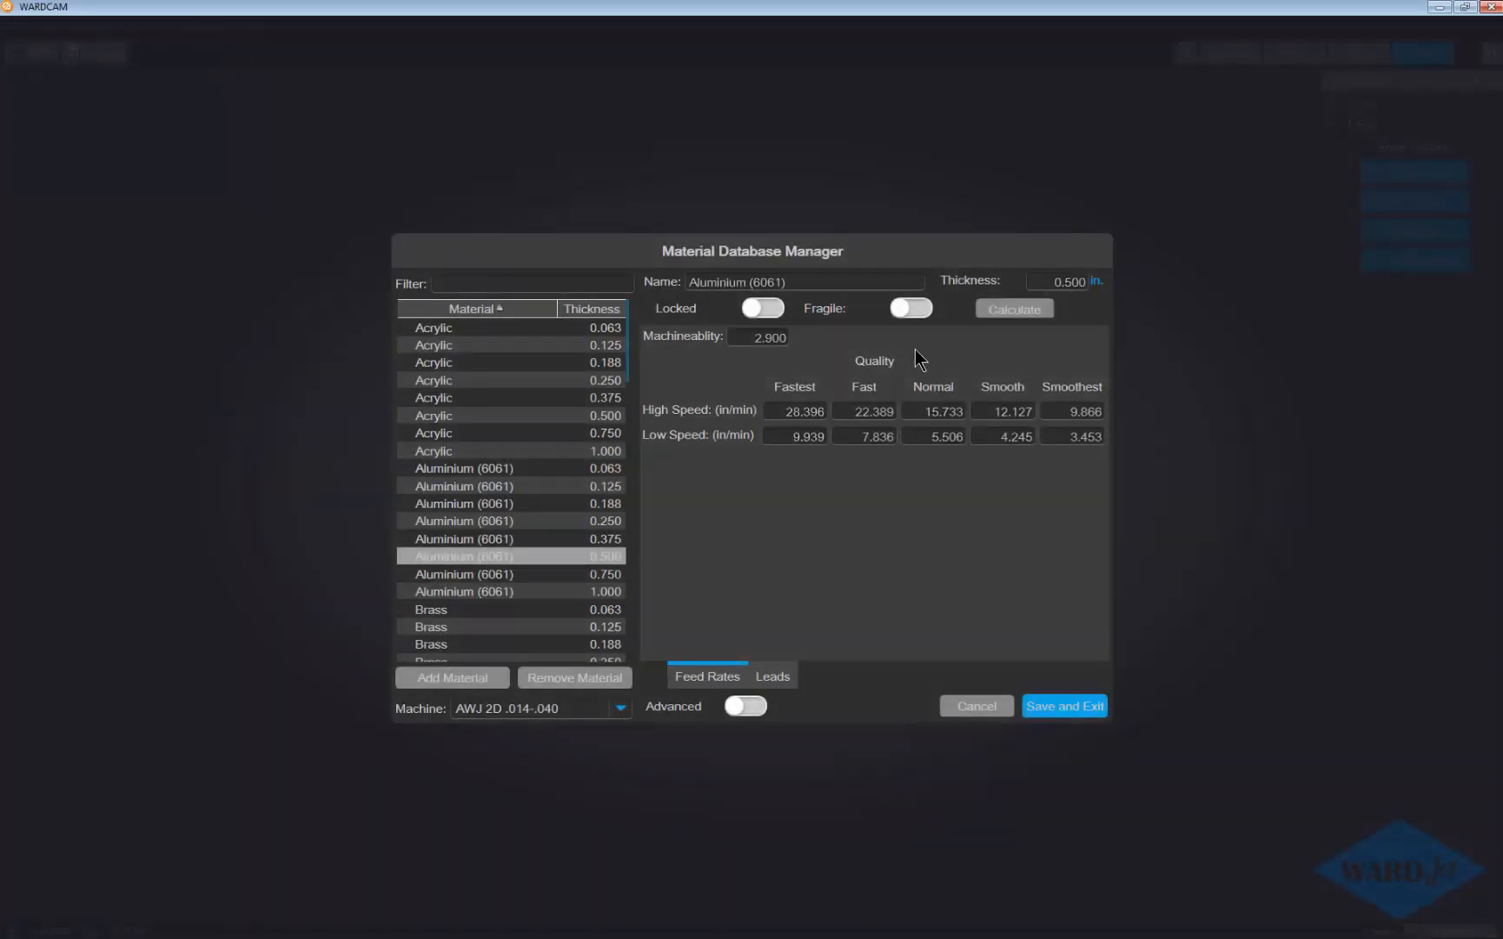
{"action": "left_click_drag", "start_coordinate": [923, 411], "coordinate": [959, 406]}
{"action": "left_click", "coordinate": [977, 706]}
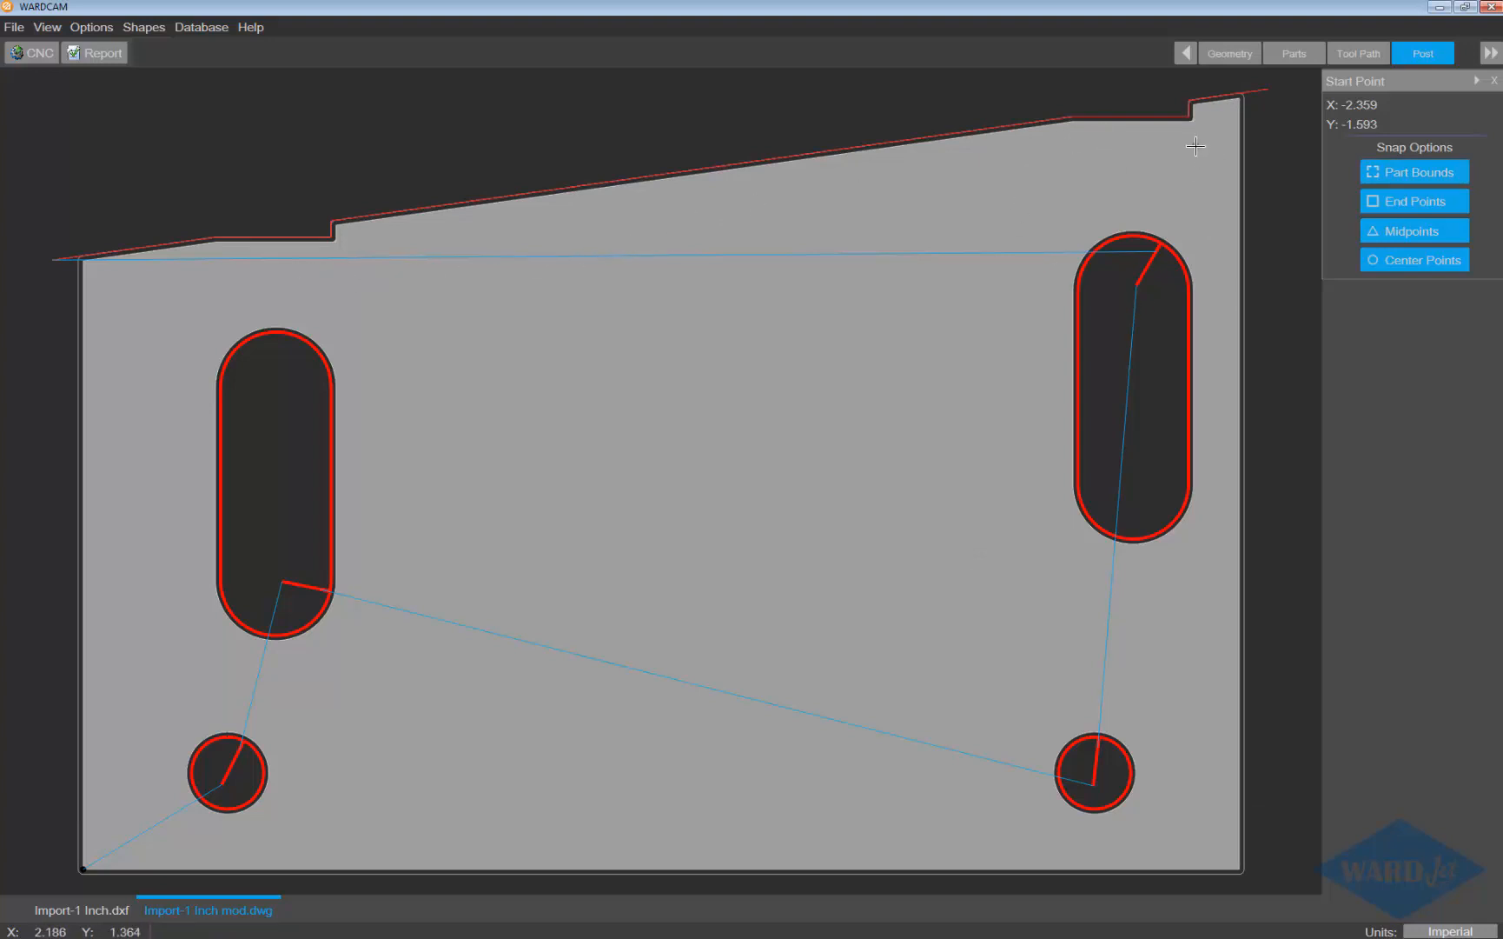
Step: Switch to the Import-1 Inch.dxf drawing and advance it to the Parts stage
{"action": "left_click", "coordinate": [102, 913]}
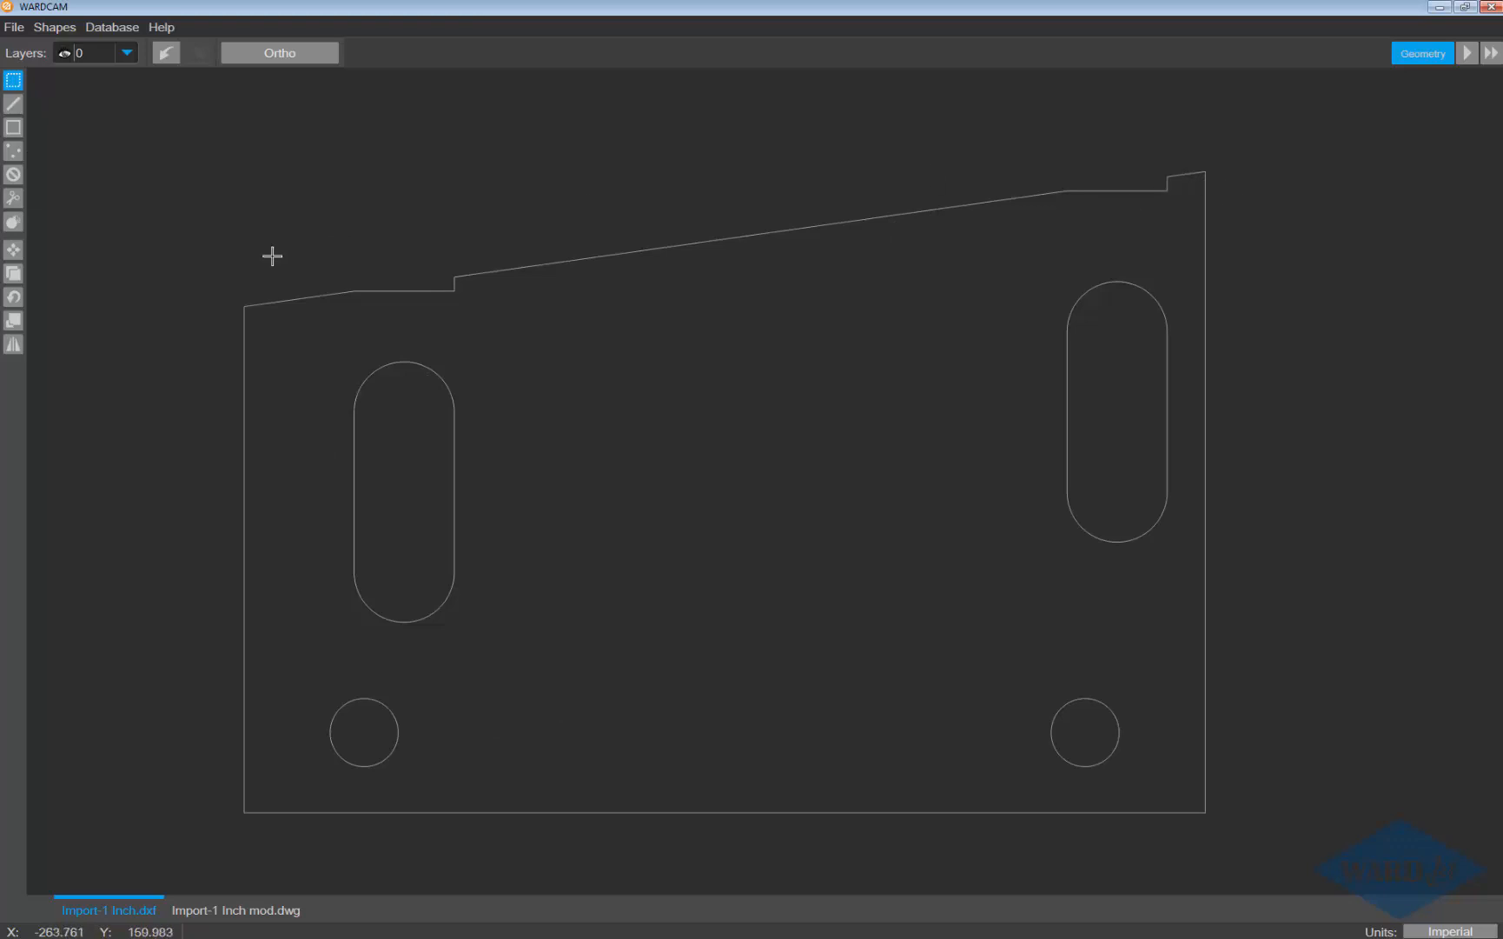
{"action": "left_click", "coordinate": [1467, 54]}
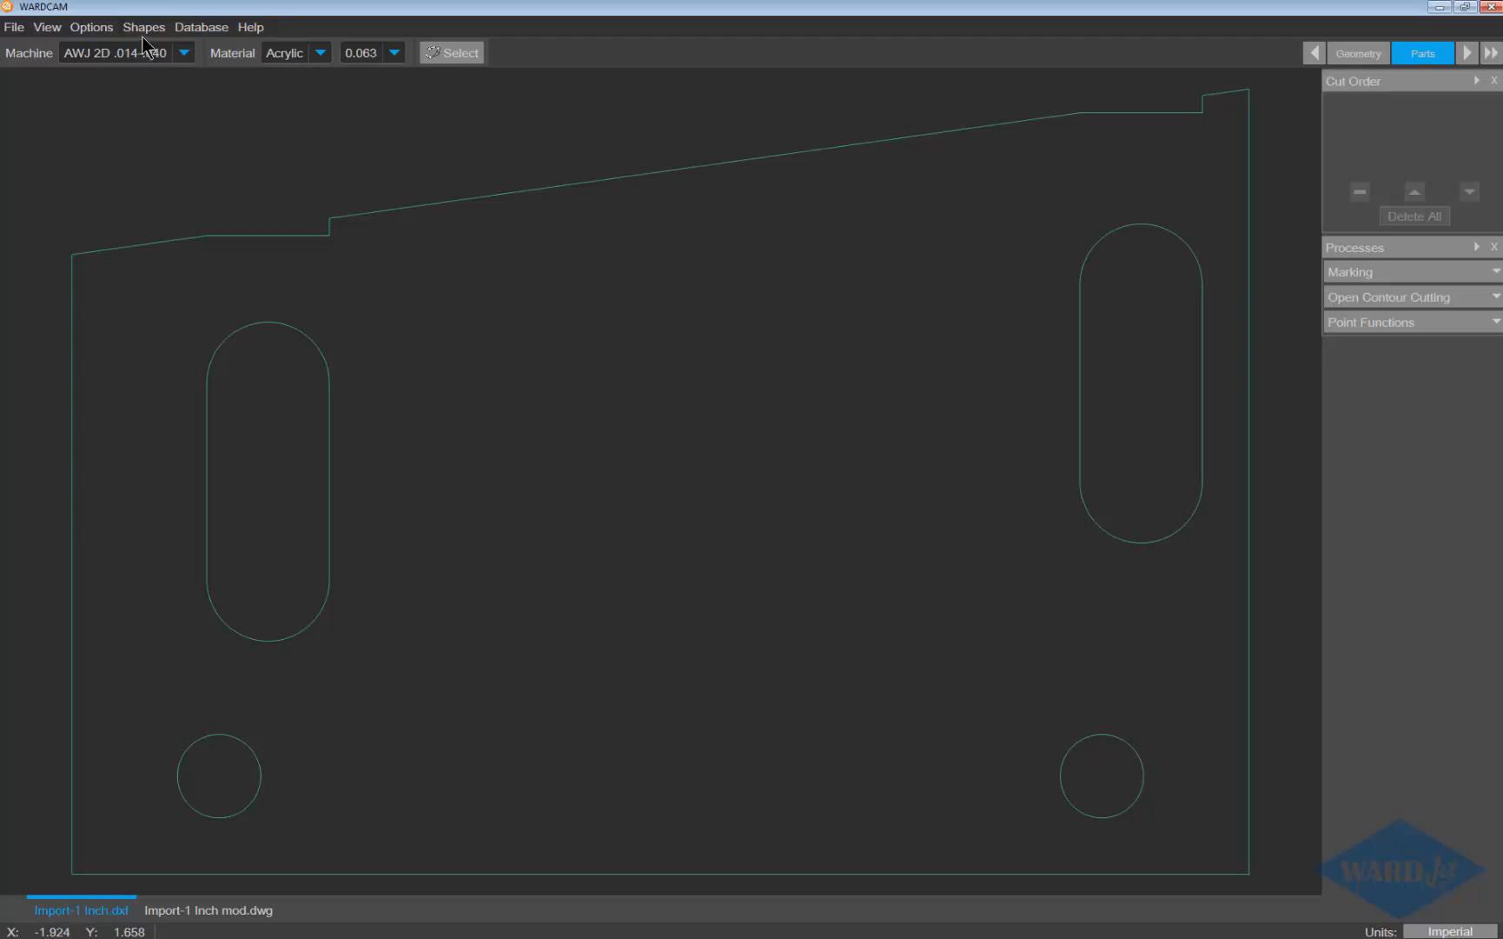
{"action": "left_click", "coordinate": [179, 54]}
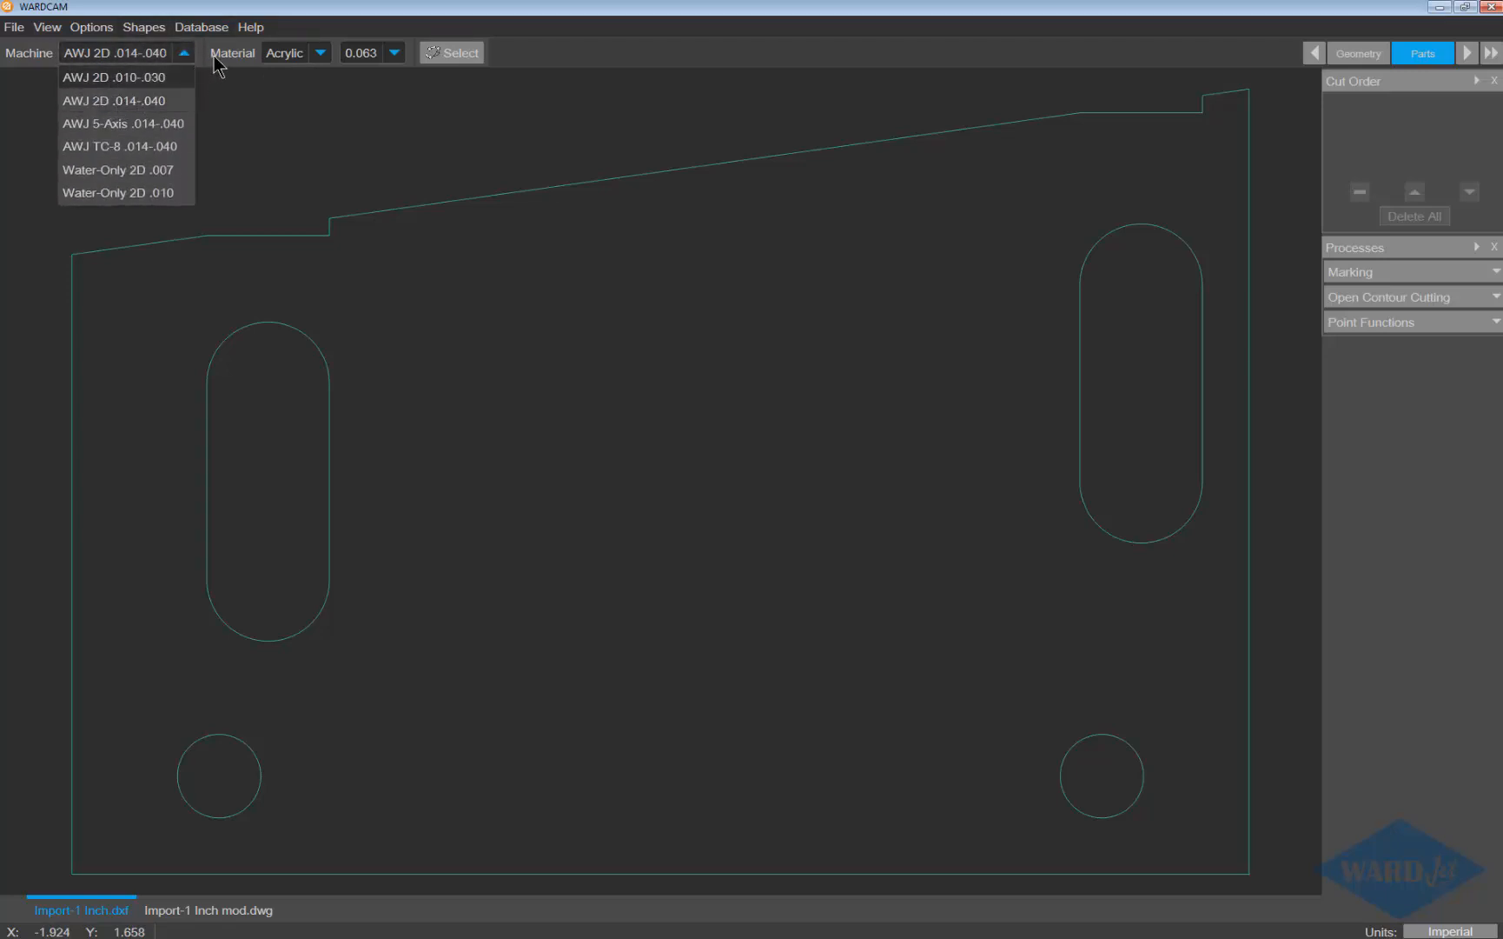
{"action": "left_click", "coordinate": [212, 27]}
{"action": "left_click", "coordinate": [208, 27]}
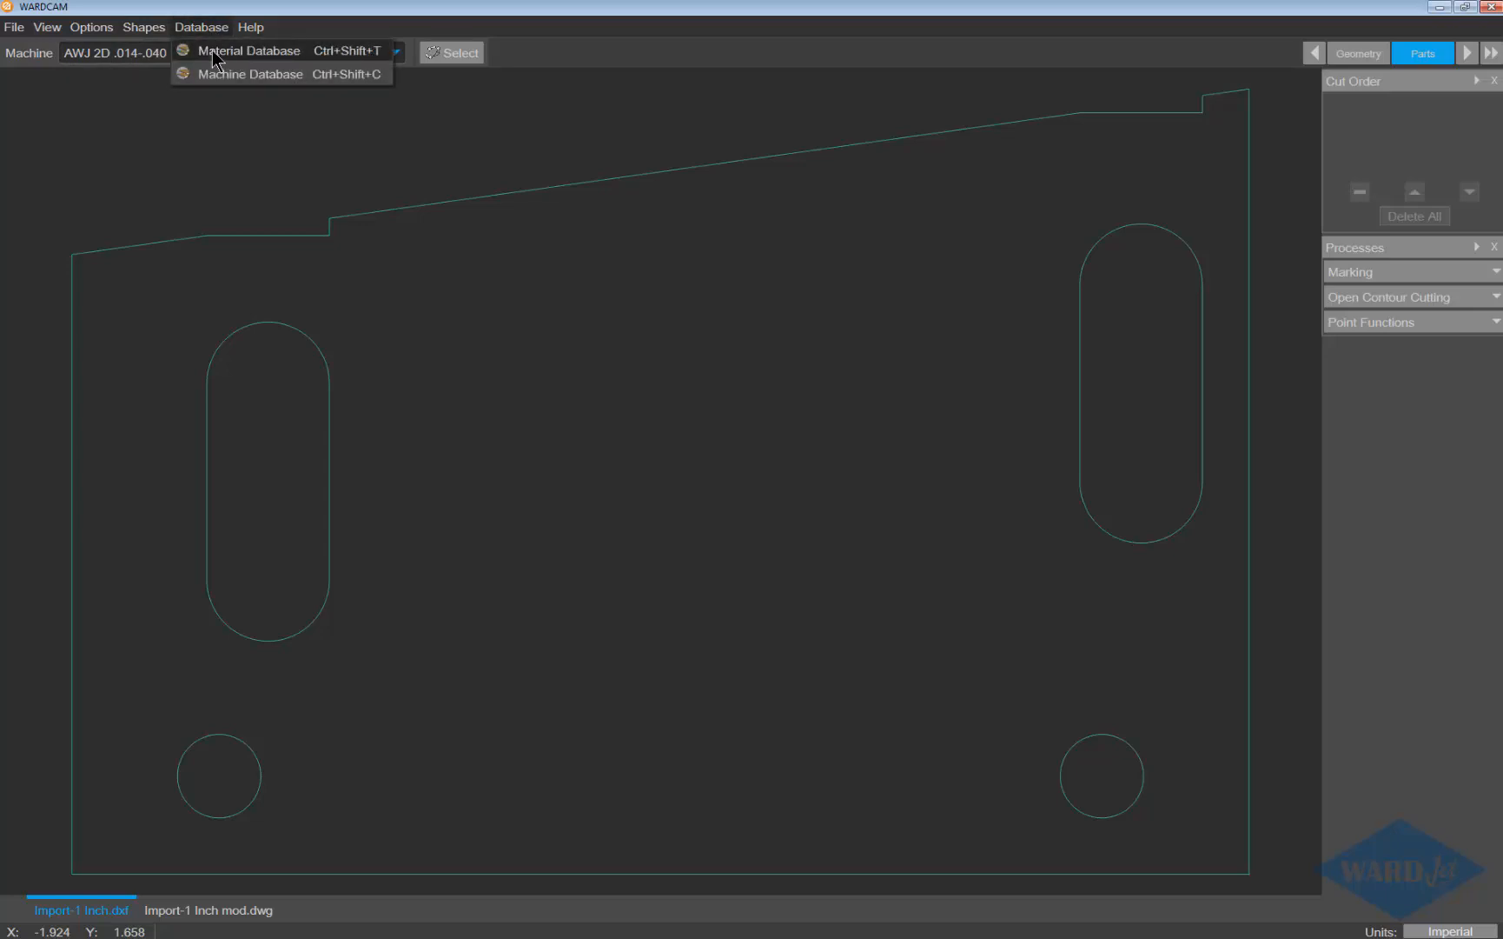
{"action": "left_click", "coordinate": [213, 50]}
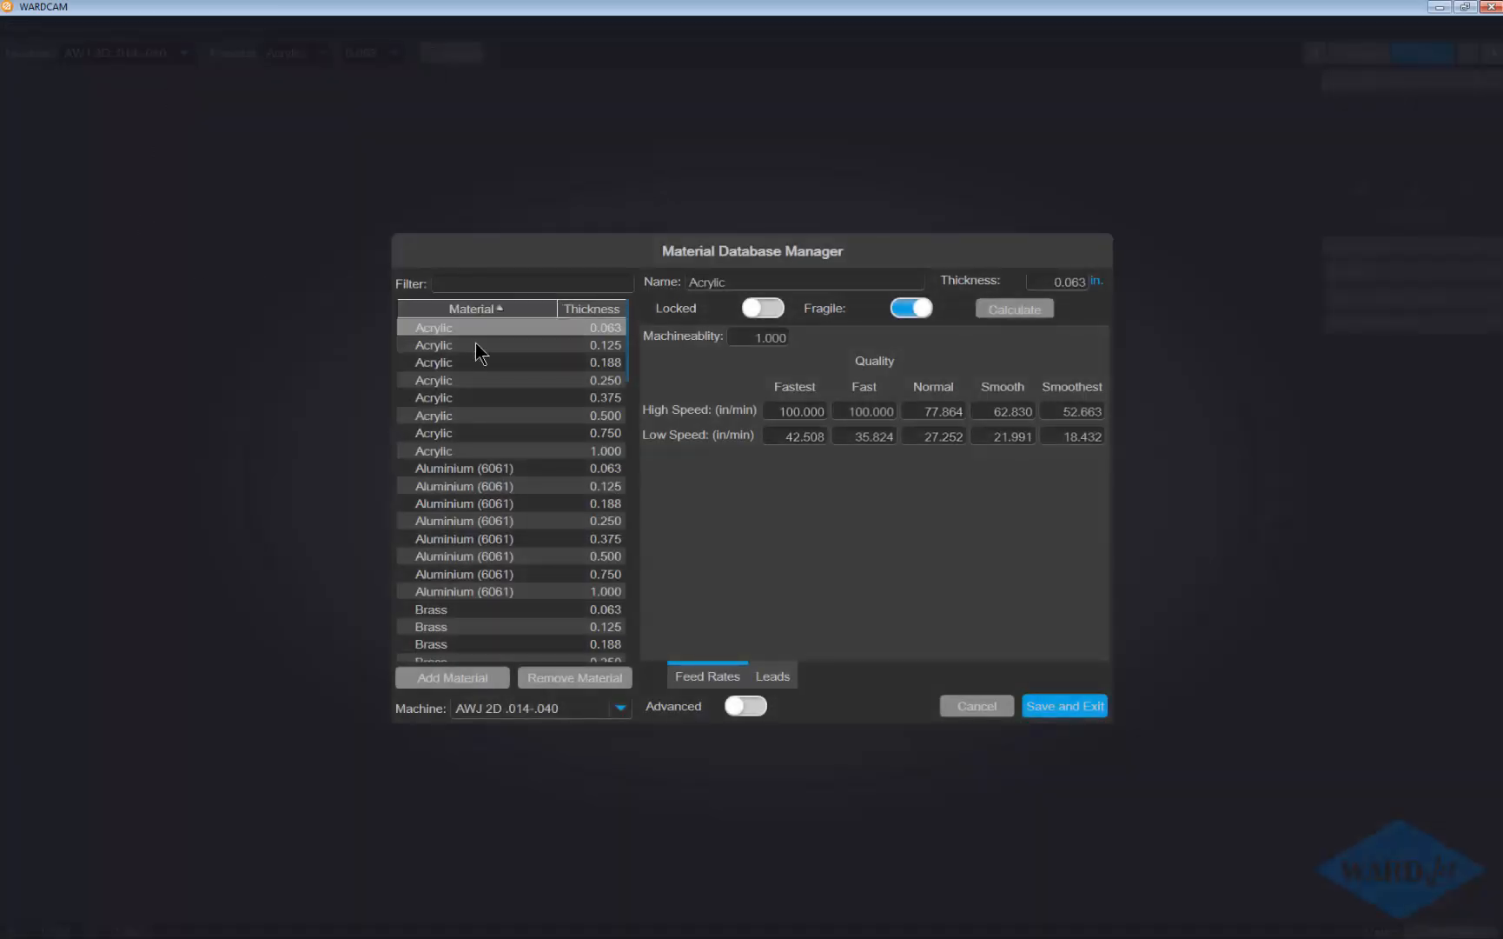
{"action": "left_click", "coordinate": [990, 708]}
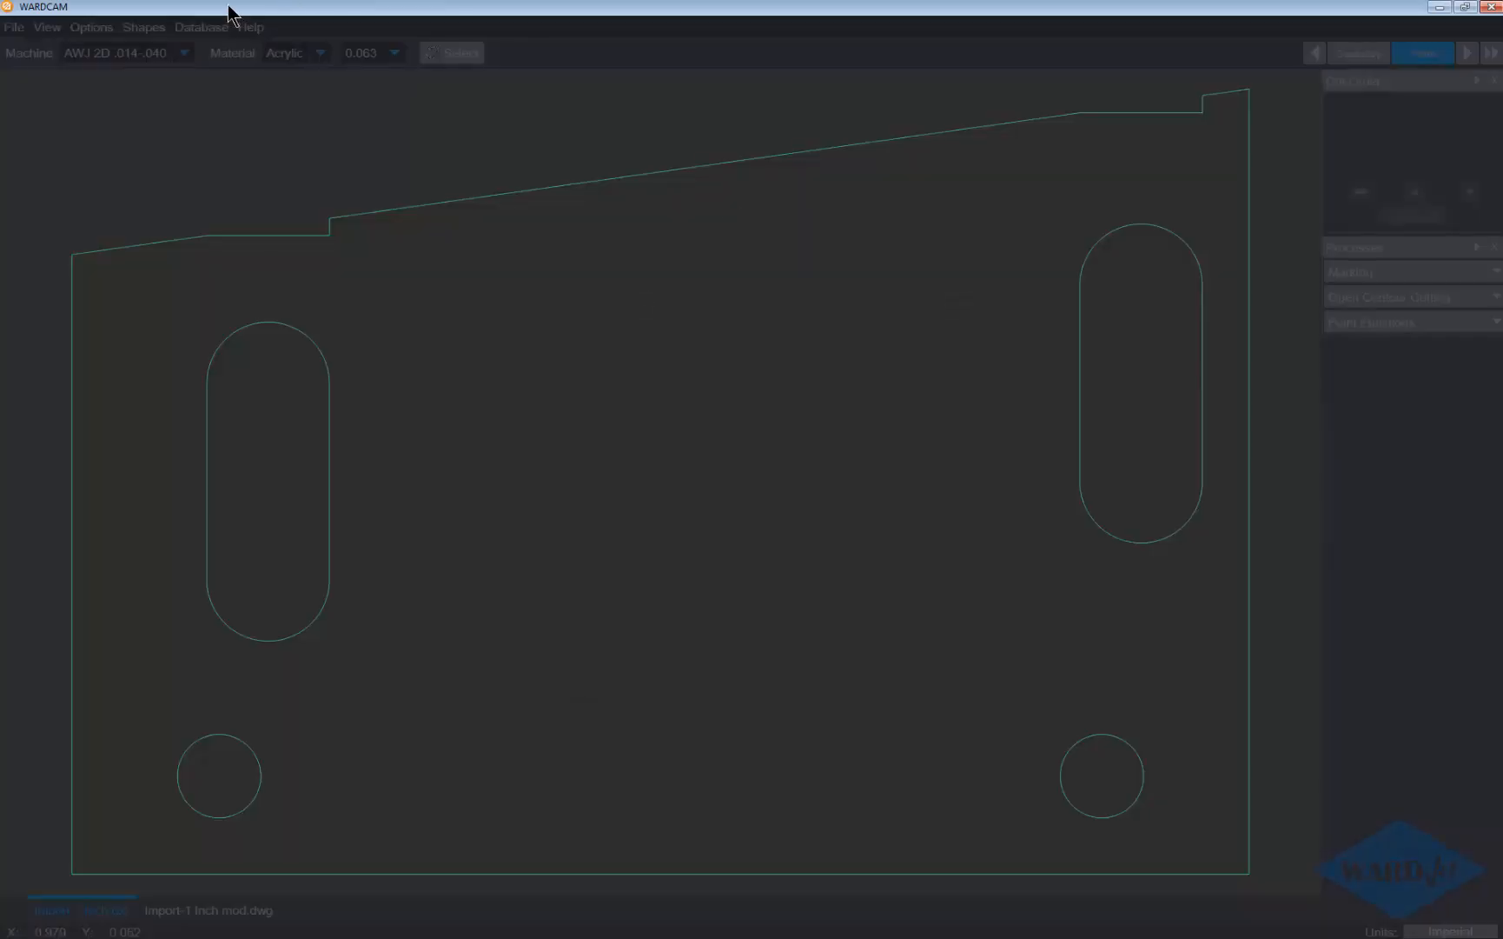
Step: Enable the 5-Axis option for the AWJ 2D .014-.040 machine in the Machine Database and save the change
{"action": "left_click", "coordinate": [199, 28]}
{"action": "left_click", "coordinate": [201, 75]}
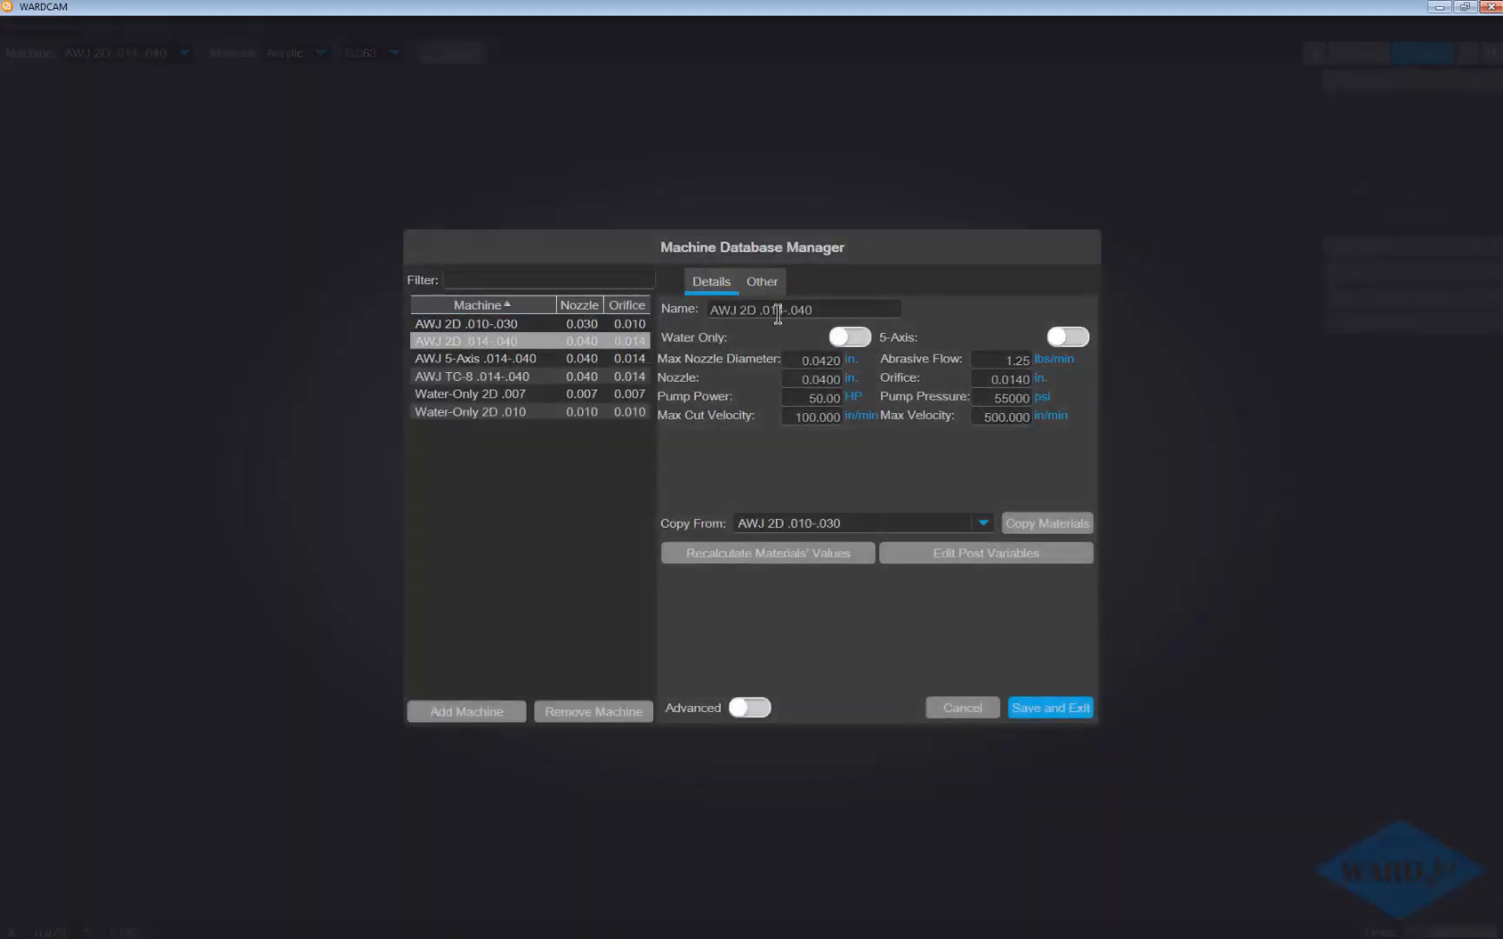
{"action": "left_click", "coordinate": [1076, 337]}
{"action": "left_click", "coordinate": [1056, 707]}
Step: Set the material to Aluminium (6061) with a thickness of 0.500 and add automatic leads in the Tool Path stage
{"action": "left_click", "coordinate": [334, 53]}
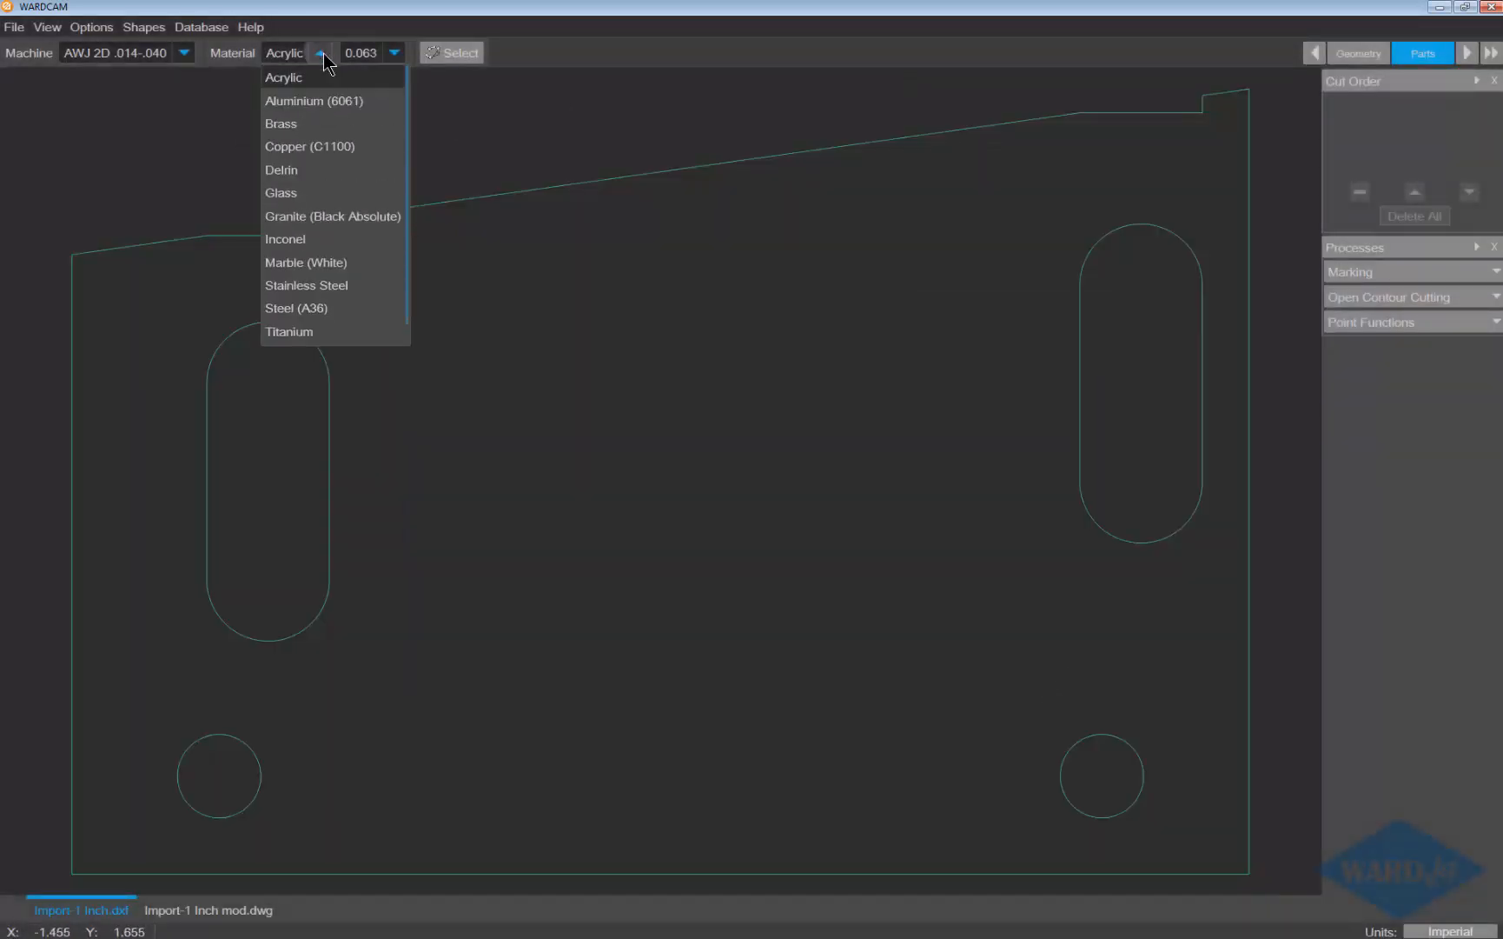
{"action": "left_click", "coordinate": [318, 93]}
{"action": "left_click", "coordinate": [456, 53]}
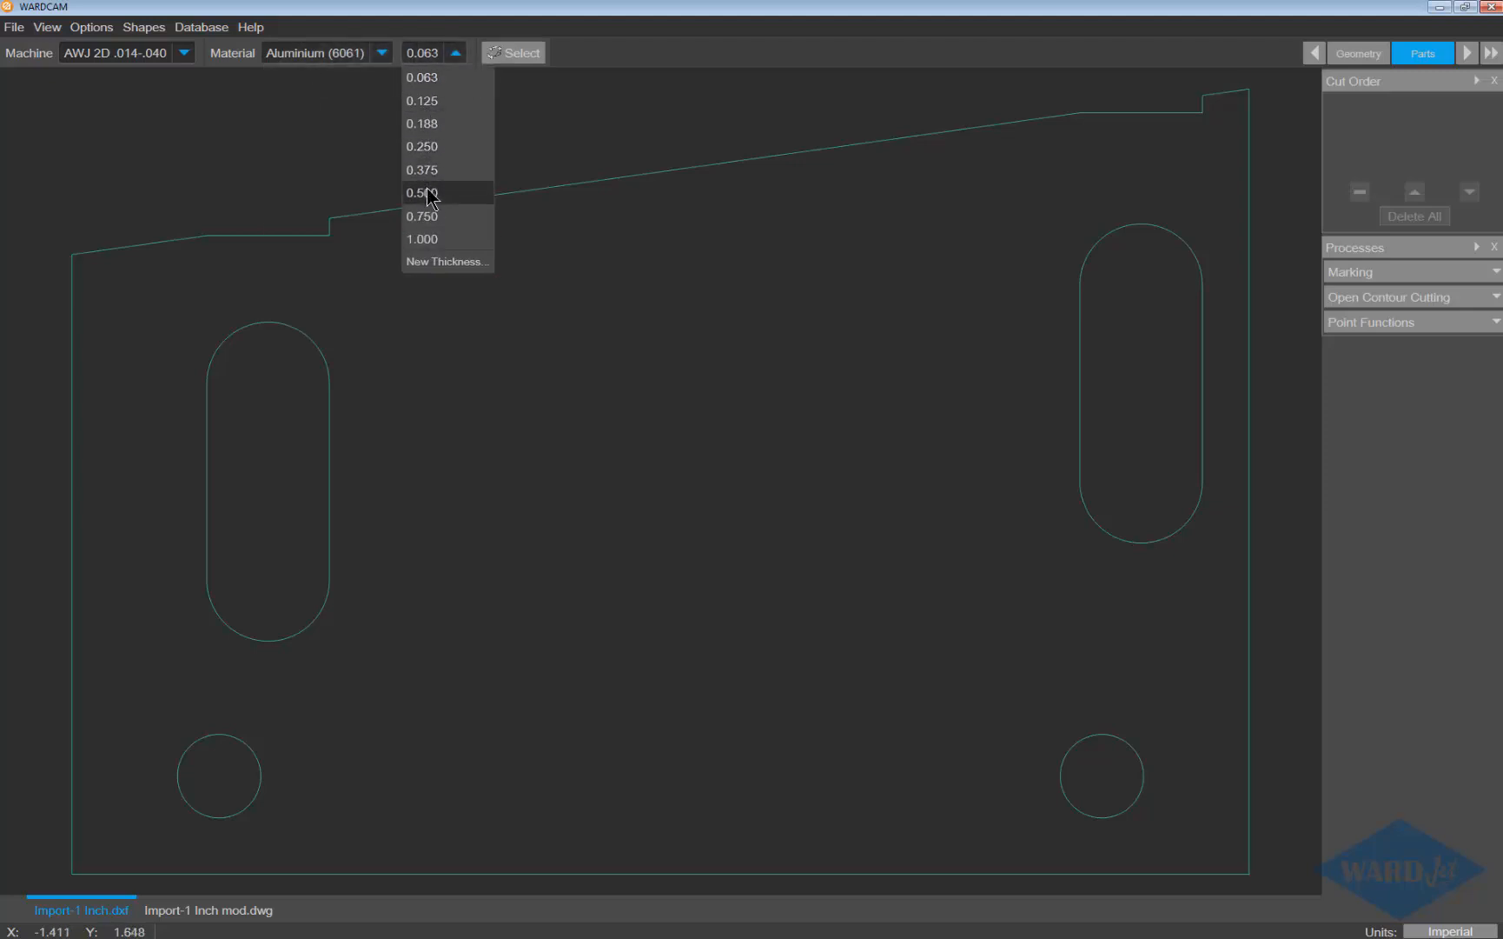
{"action": "left_click", "coordinate": [426, 193]}
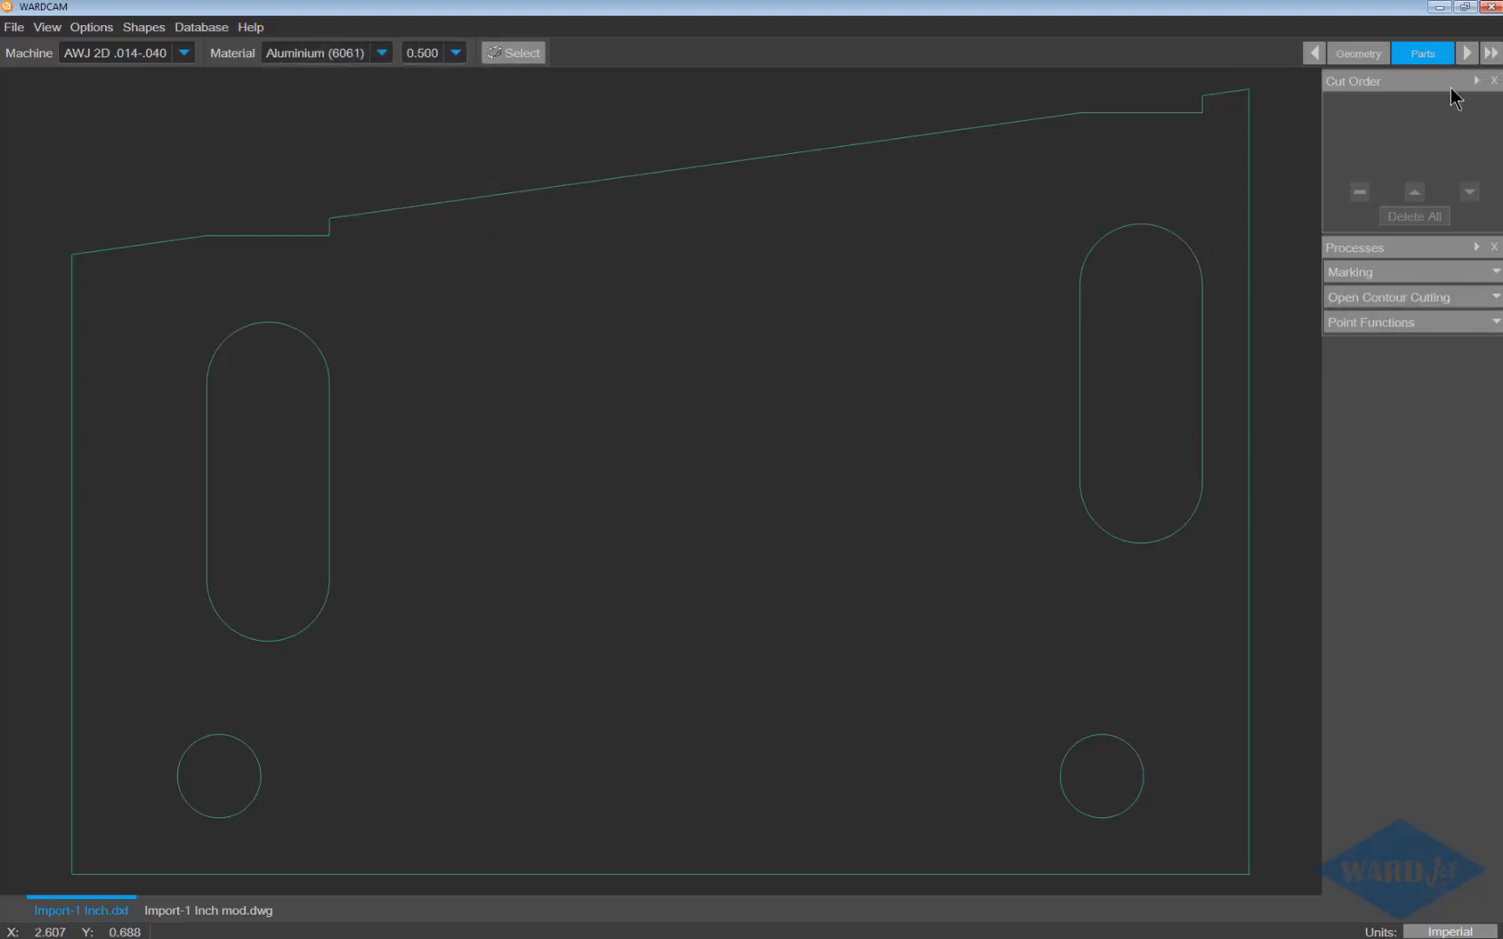
{"action": "left_click", "coordinate": [1467, 53]}
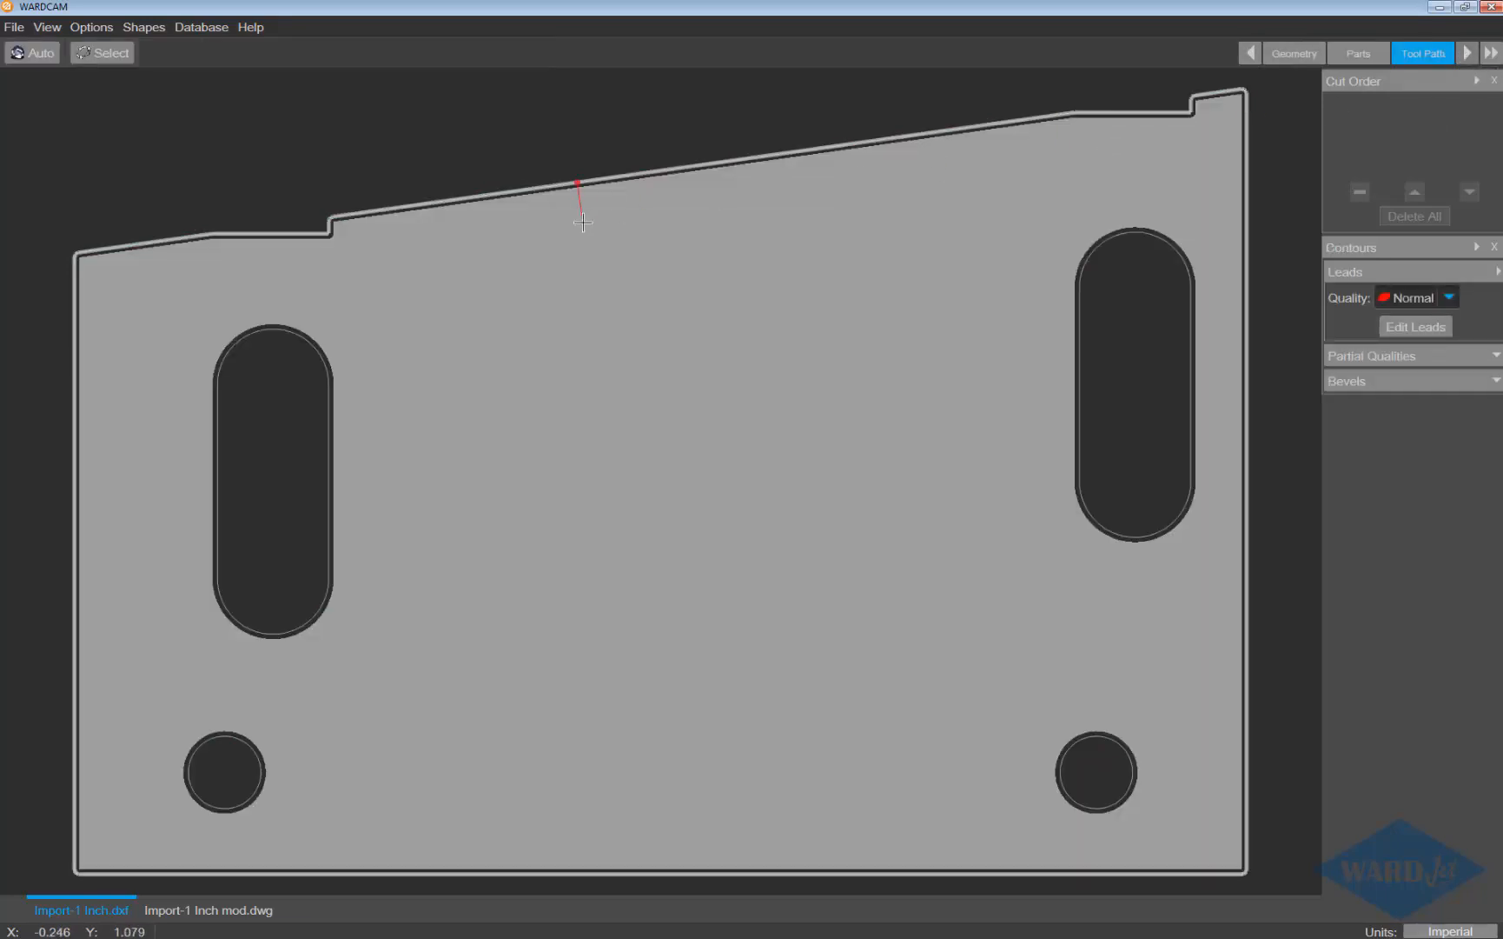
{"action": "left_click", "coordinate": [43, 57]}
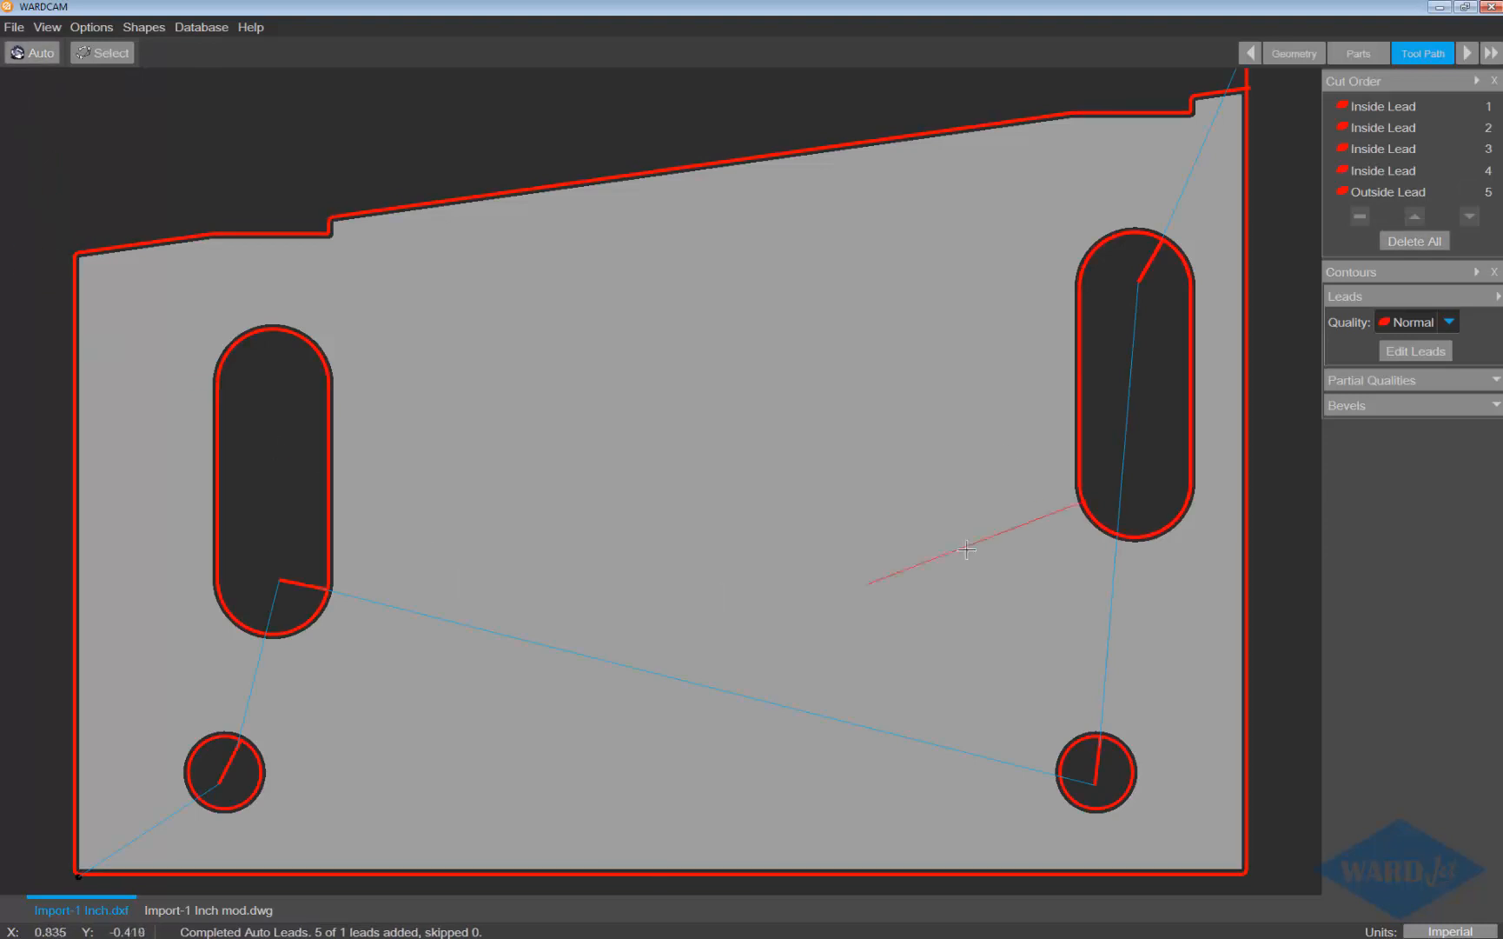
Step: Configure a Top bevel with an angle of 0 and apply it to the whole contour
{"action": "scroll", "coordinate": [1025, 425], "scroll_direction": "down", "scroll_amount": 3}
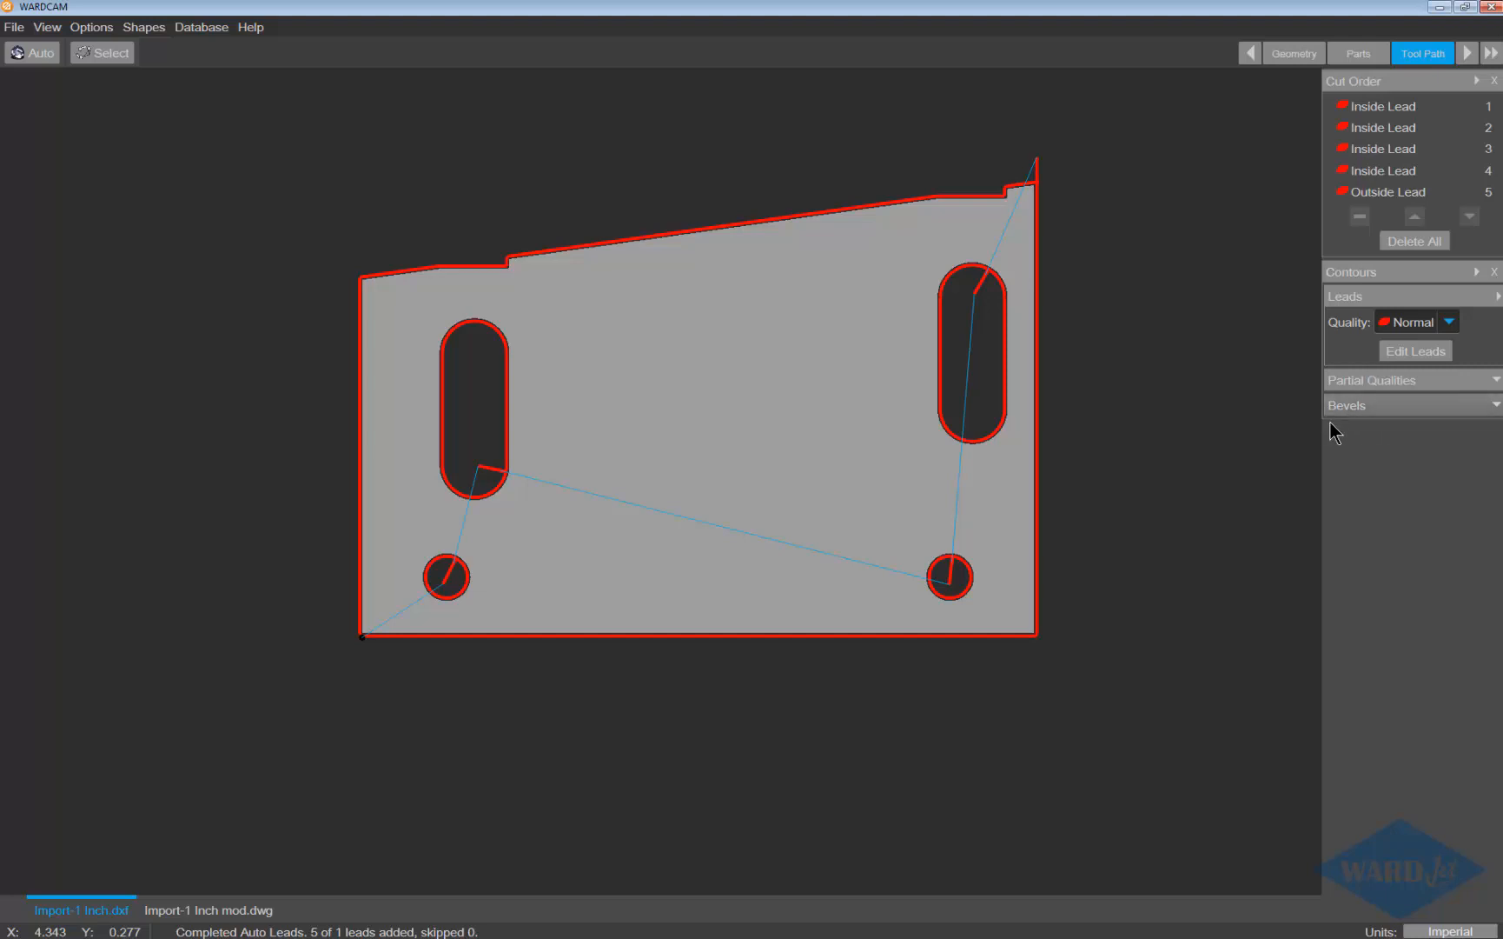
{"action": "left_click_drag", "start_coordinate": [1322, 429], "coordinate": [1297, 426]}
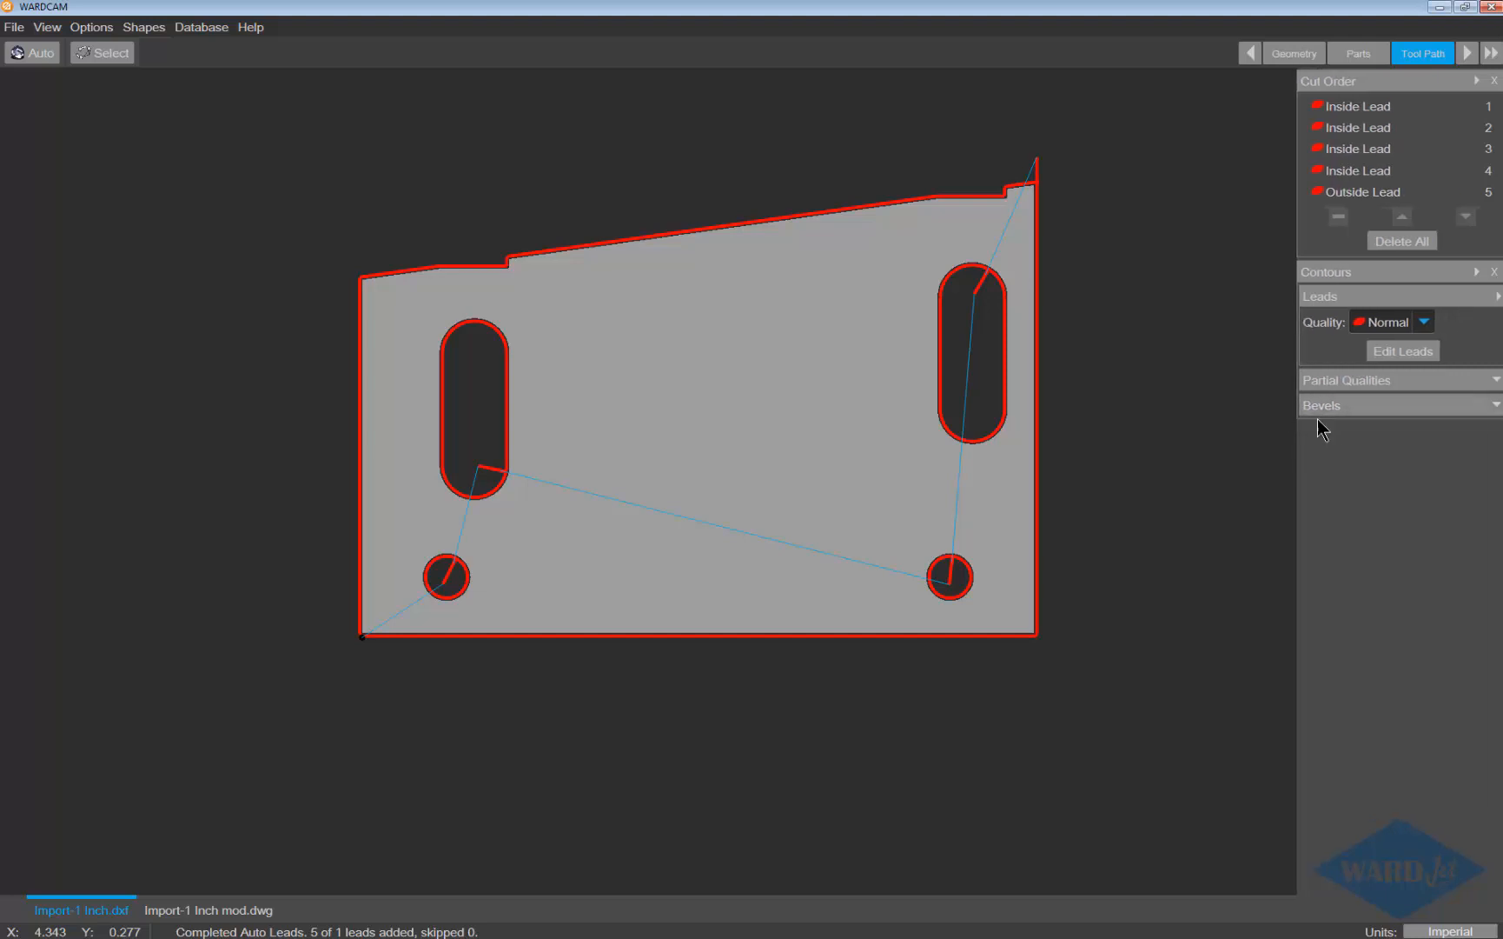
{"action": "left_click", "coordinate": [1495, 407]}
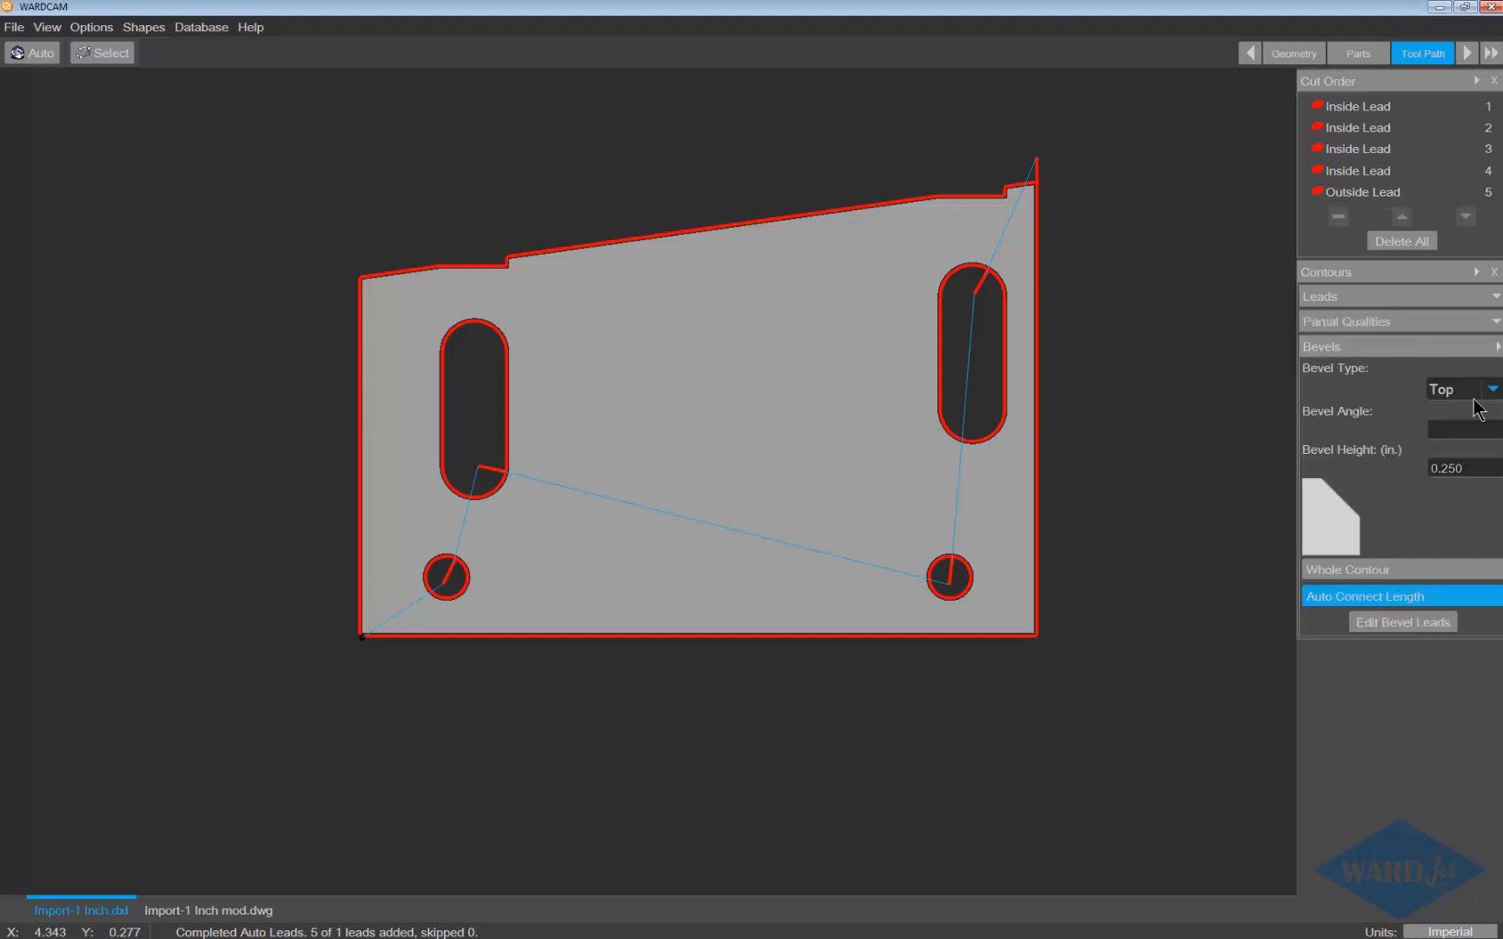
{"action": "left_click", "coordinate": [1491, 391]}
{"action": "left_click", "coordinate": [1492, 392]}
{"action": "left_click", "coordinate": [1418, 427]}
{"action": "type", "text": "0"}
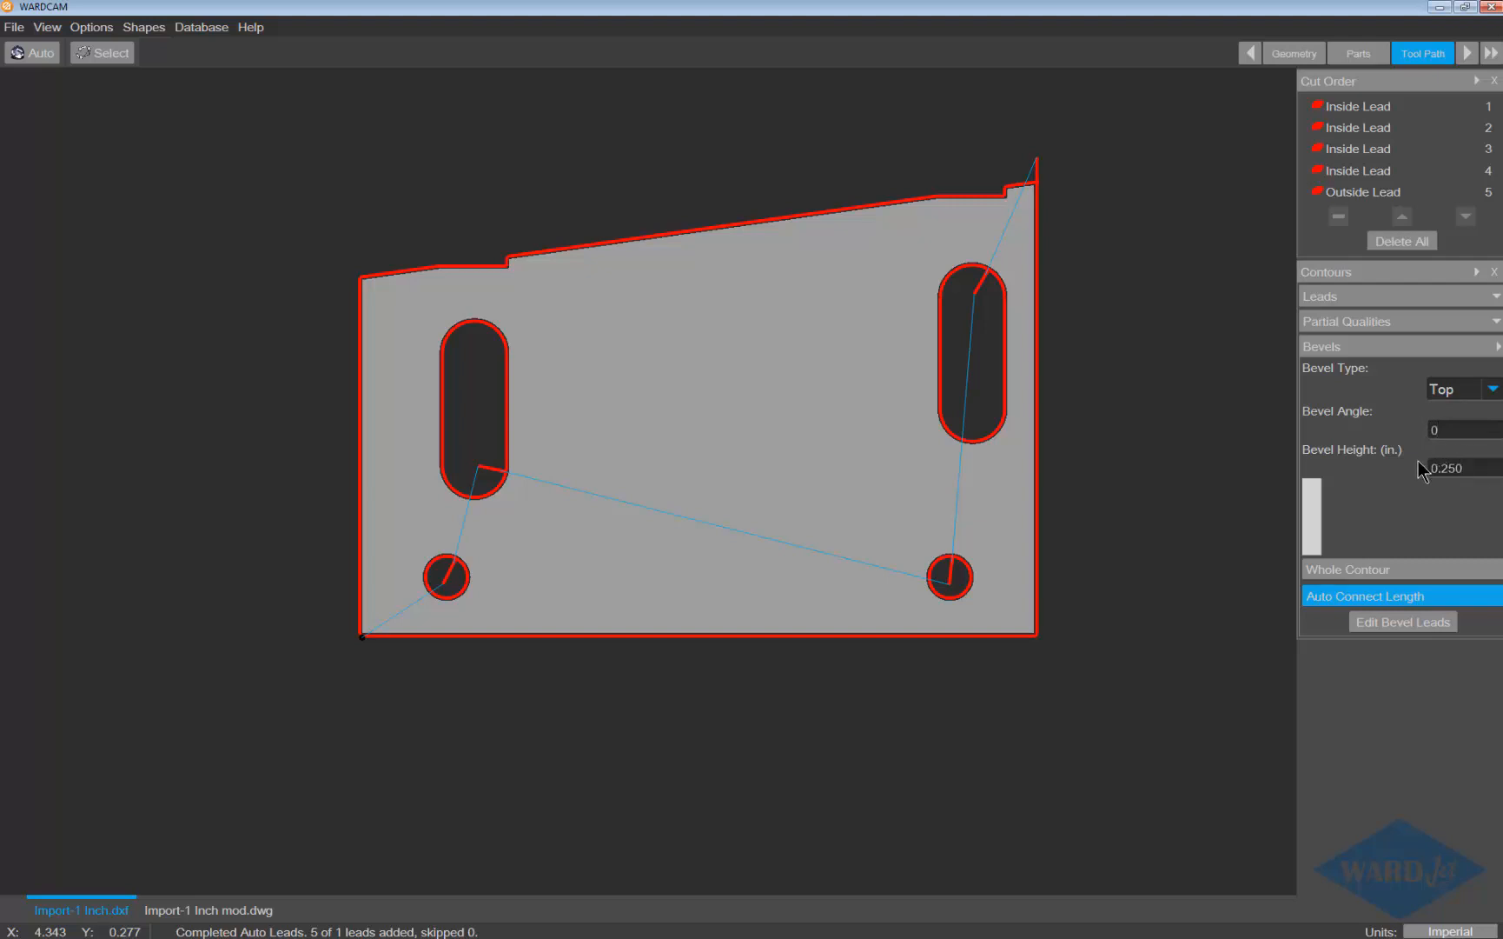
{"action": "left_click", "coordinate": [1342, 575]}
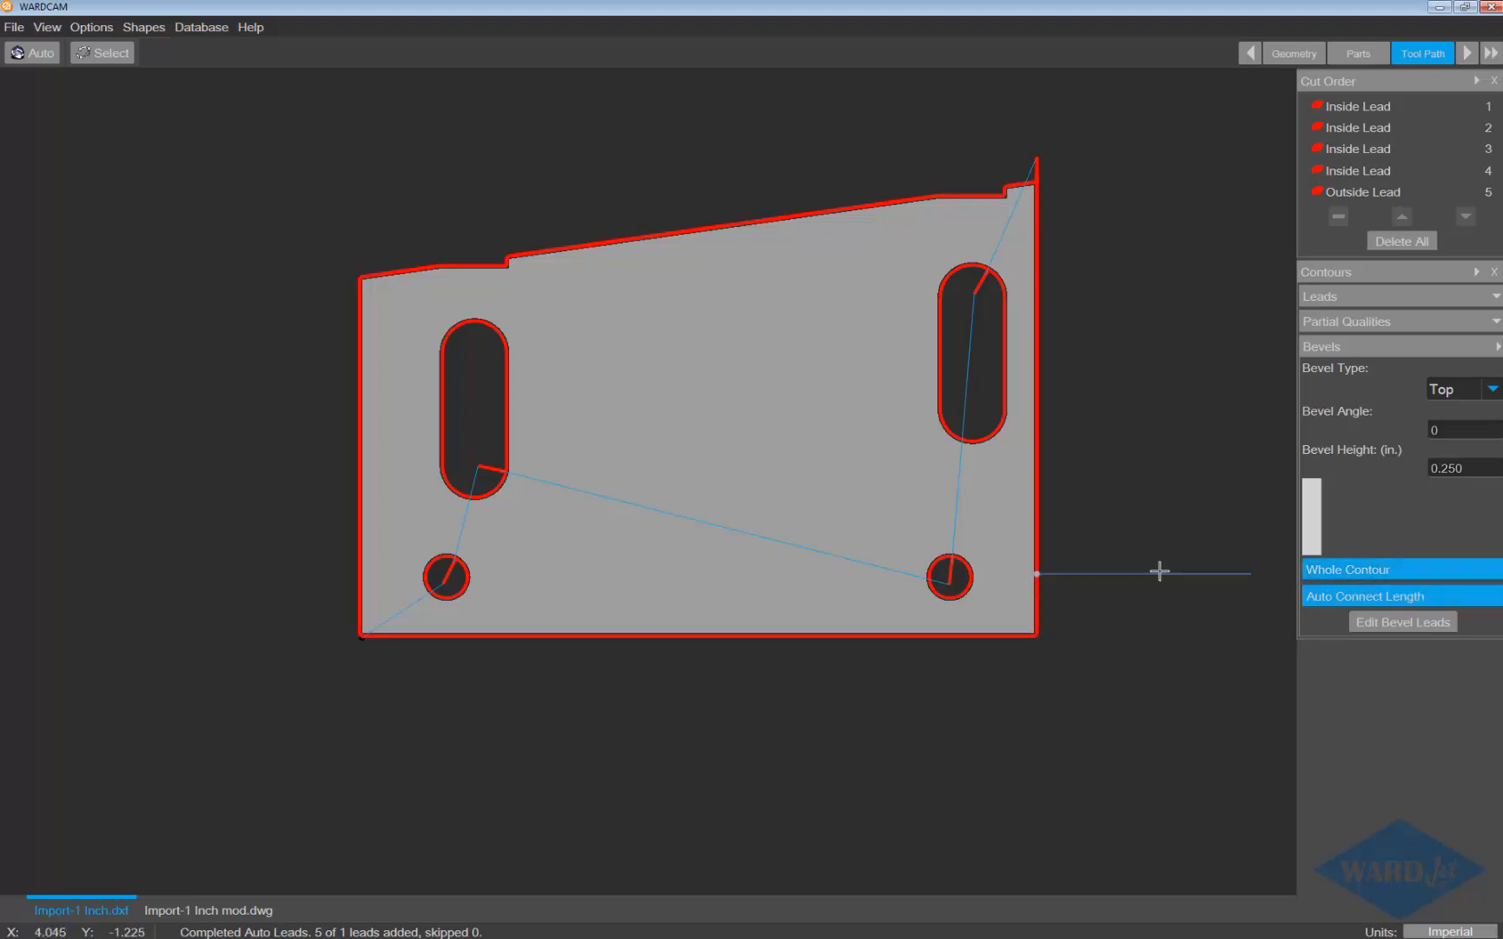
Step: Set the Outside Out Length of the bevel leads to 0.2 in, check the advanced Outside In and Out Angles, and save
{"action": "scroll", "coordinate": [1047, 691], "scroll_direction": "up", "scroll_amount": 4}
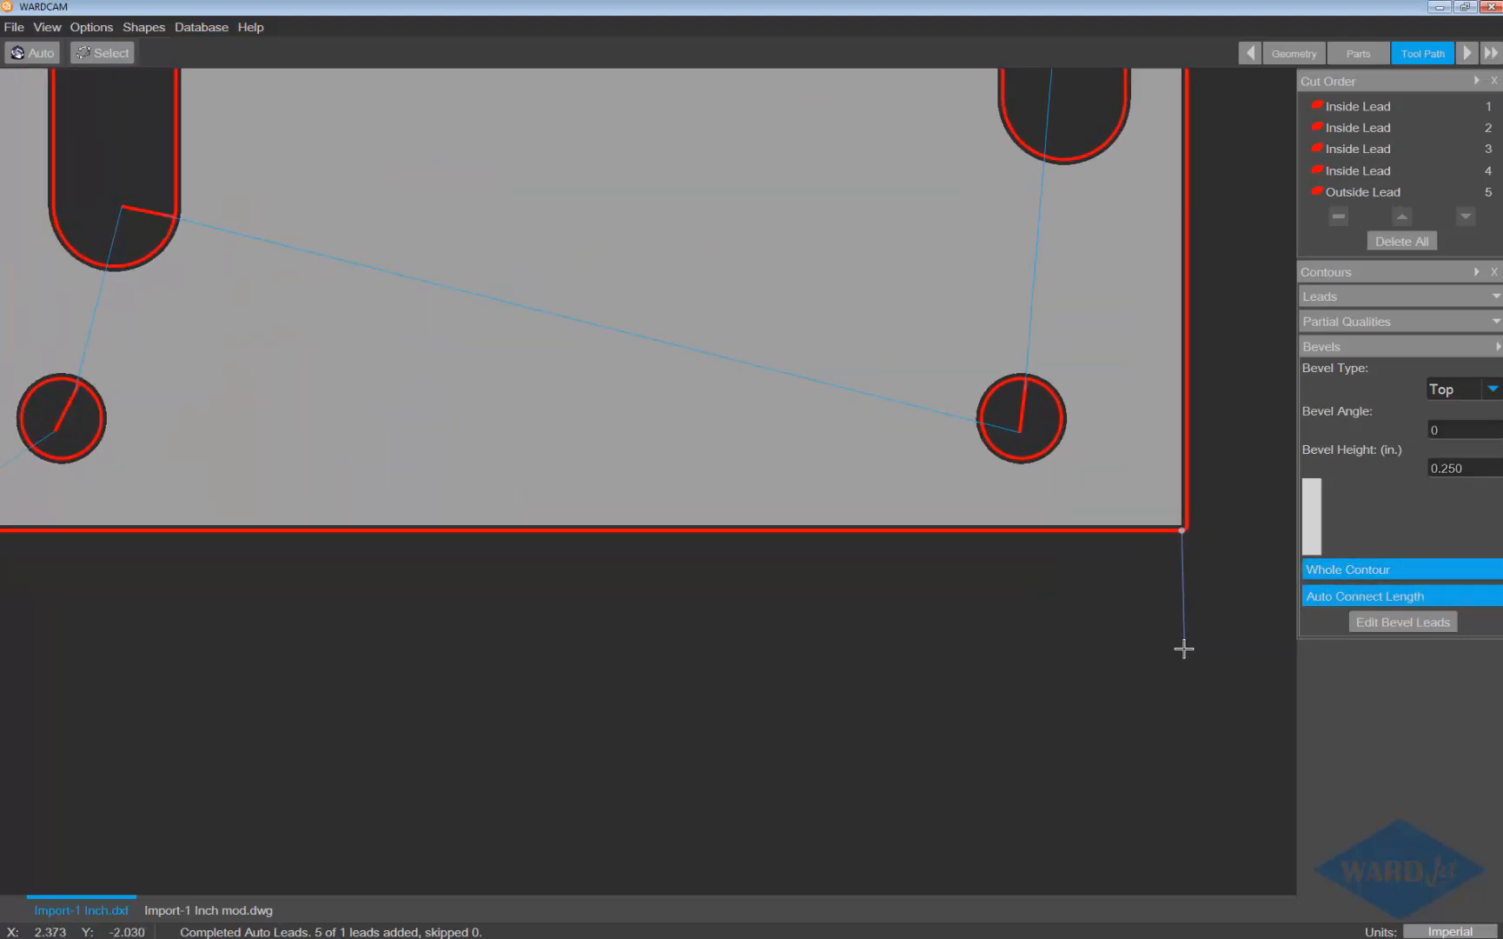
{"action": "scroll", "coordinate": [1184, 648], "scroll_direction": "down", "scroll_amount": 2}
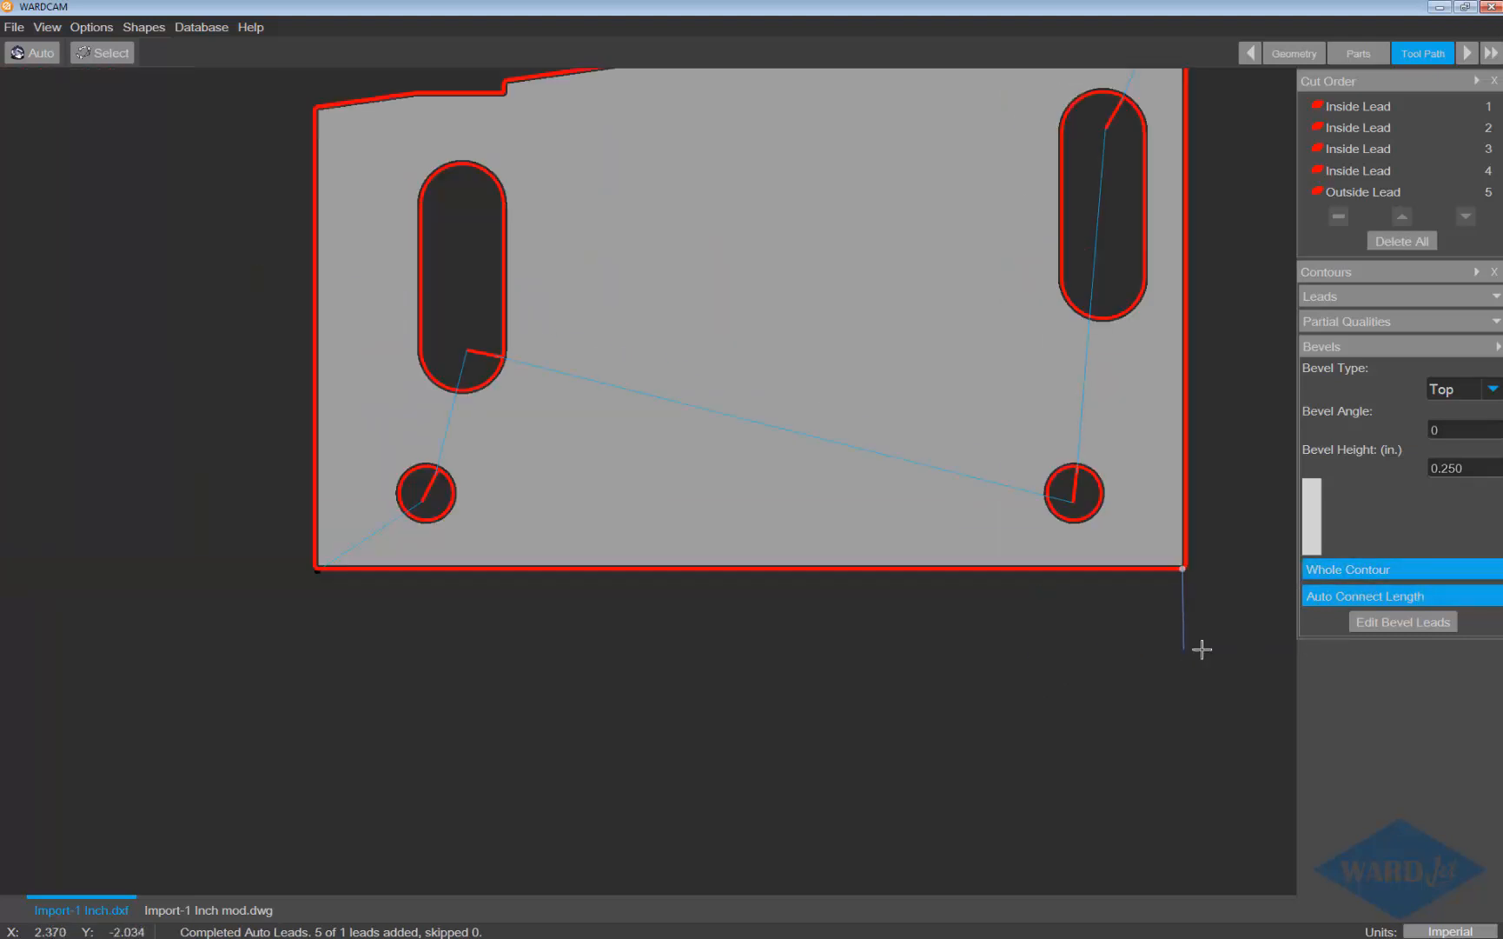
{"action": "left_click", "coordinate": [1383, 623]}
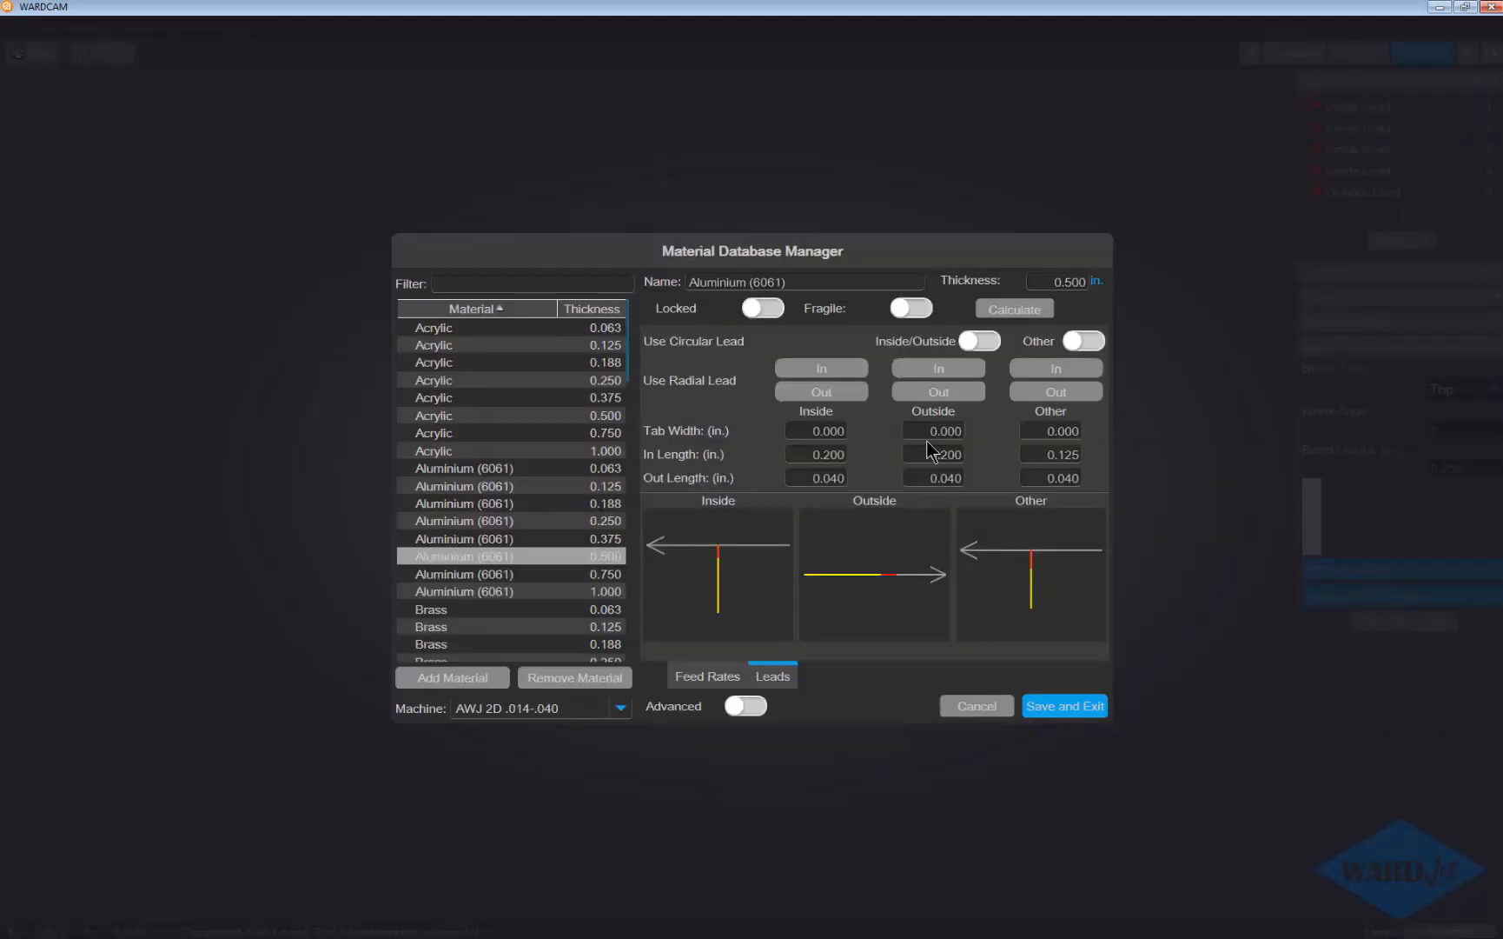
{"action": "left_click_drag", "start_coordinate": [921, 432], "coordinate": [985, 443]}
{"action": "left_click_drag", "start_coordinate": [925, 455], "coordinate": [1008, 482]}
{"action": "type", "text": "0.5"}
{"action": "key", "text": "BackSpace"}
{"action": "type", "text": "2"}
{"action": "left_click", "coordinate": [746, 707]}
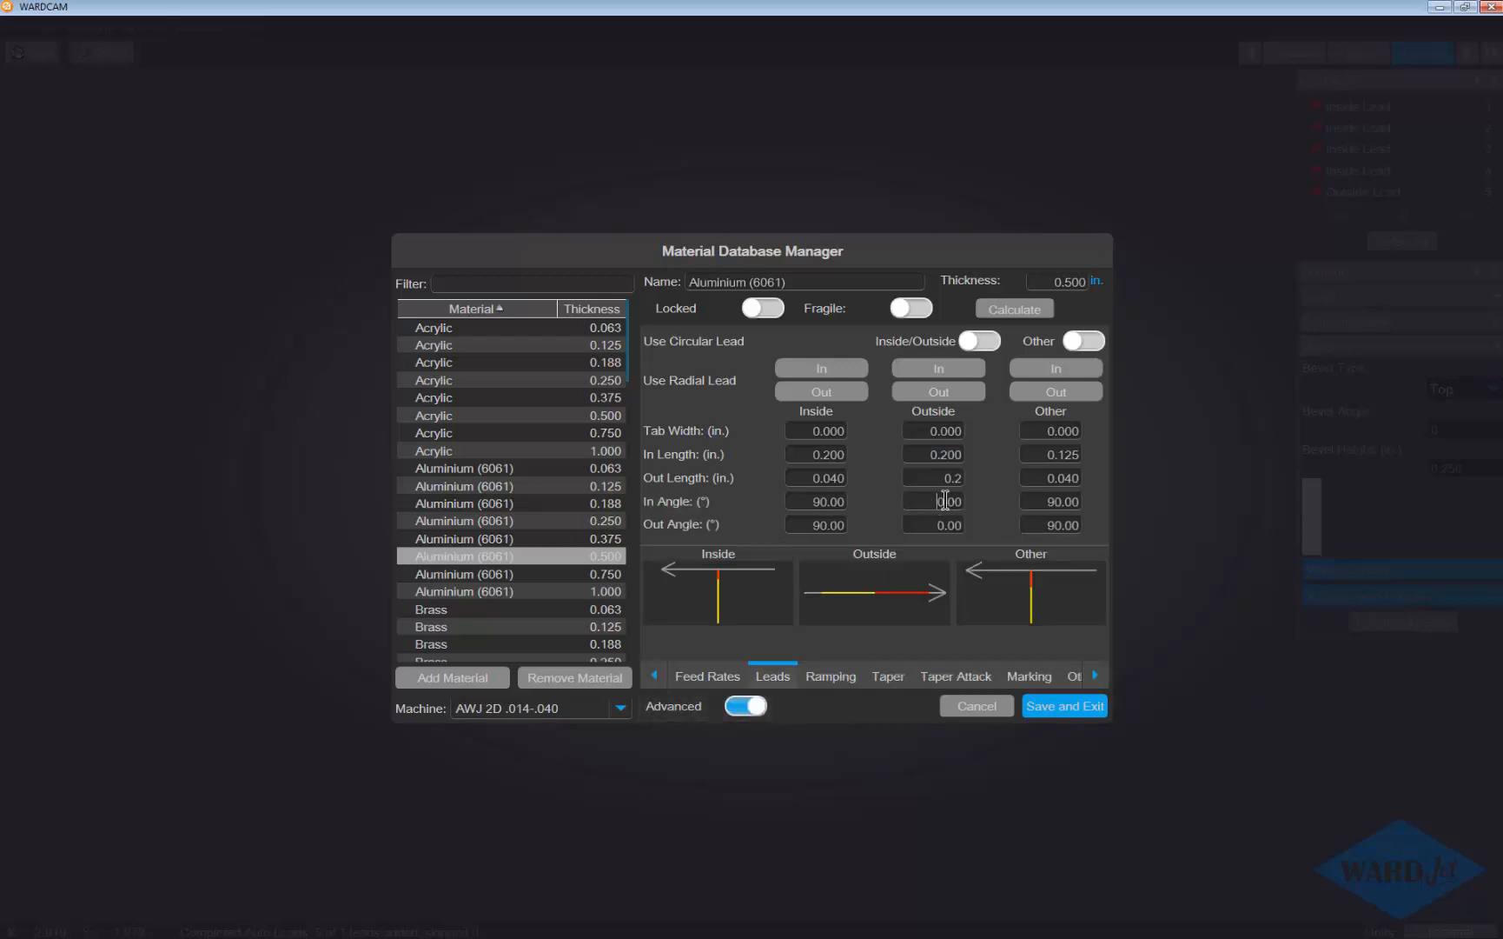
{"action": "left_click", "coordinate": [944, 500]}
{"action": "left_click", "coordinate": [935, 525]}
{"action": "left_click", "coordinate": [1039, 708]}
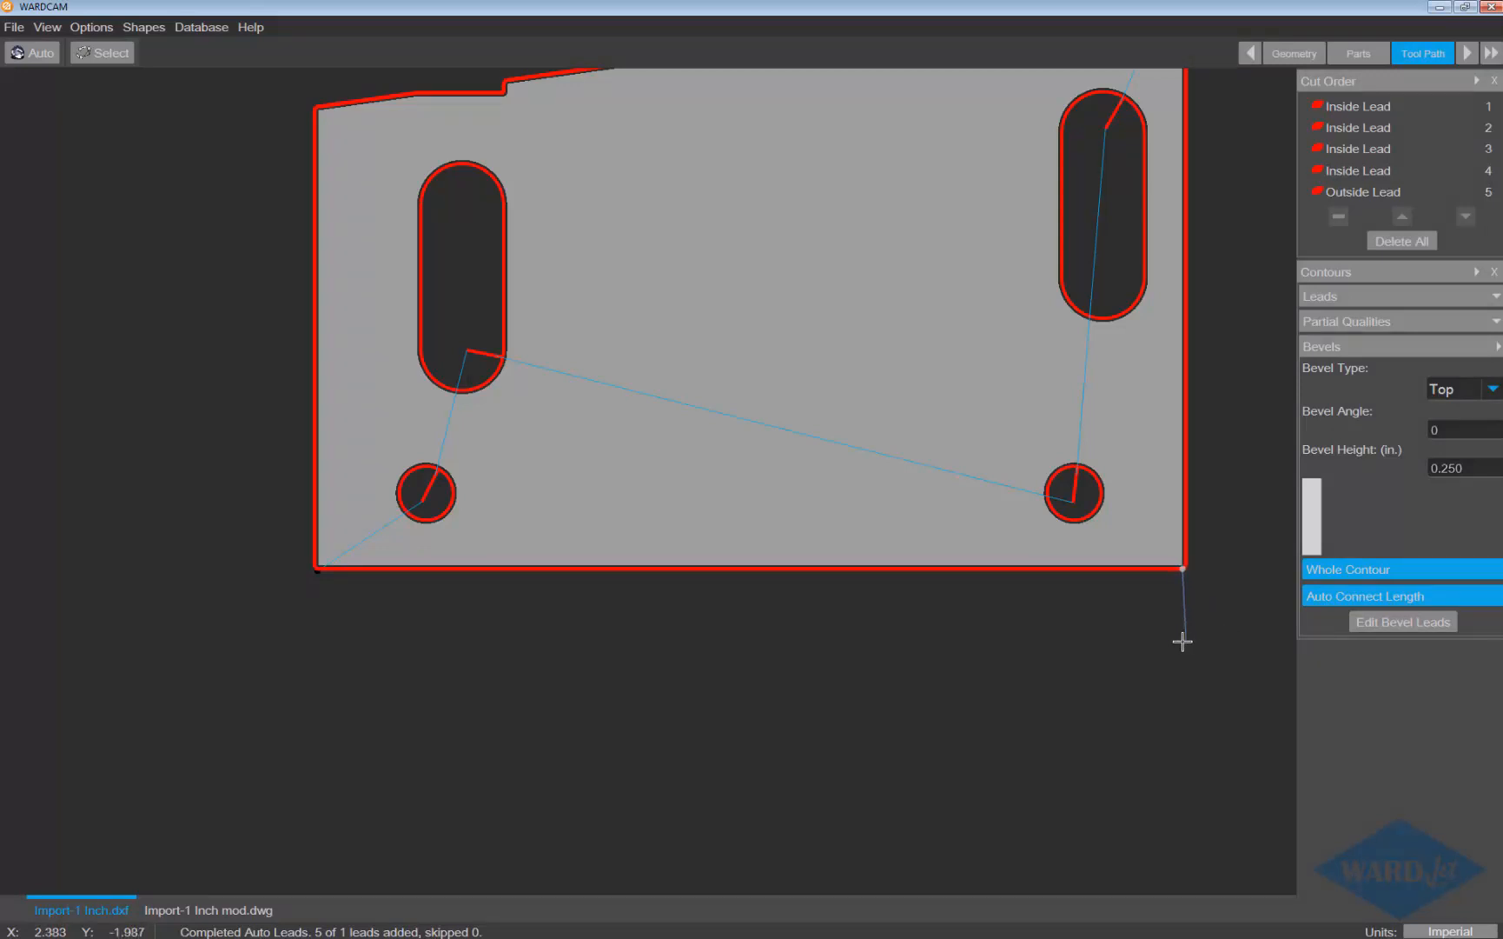
Step: Apply the 0-degree Top bevel to the whole outer contour, starting at the part's upper-left corner
{"action": "scroll", "coordinate": [603, 620], "scroll_direction": "up", "scroll_amount": 3}
{"action": "scroll", "coordinate": [604, 637], "scroll_direction": "down", "scroll_amount": 5}
{"action": "middle_click_drag", "start_coordinate": [602, 620], "coordinate": [604, 681]}
{"action": "scroll", "coordinate": [548, 436], "scroll_direction": "up", "scroll_amount": 3}
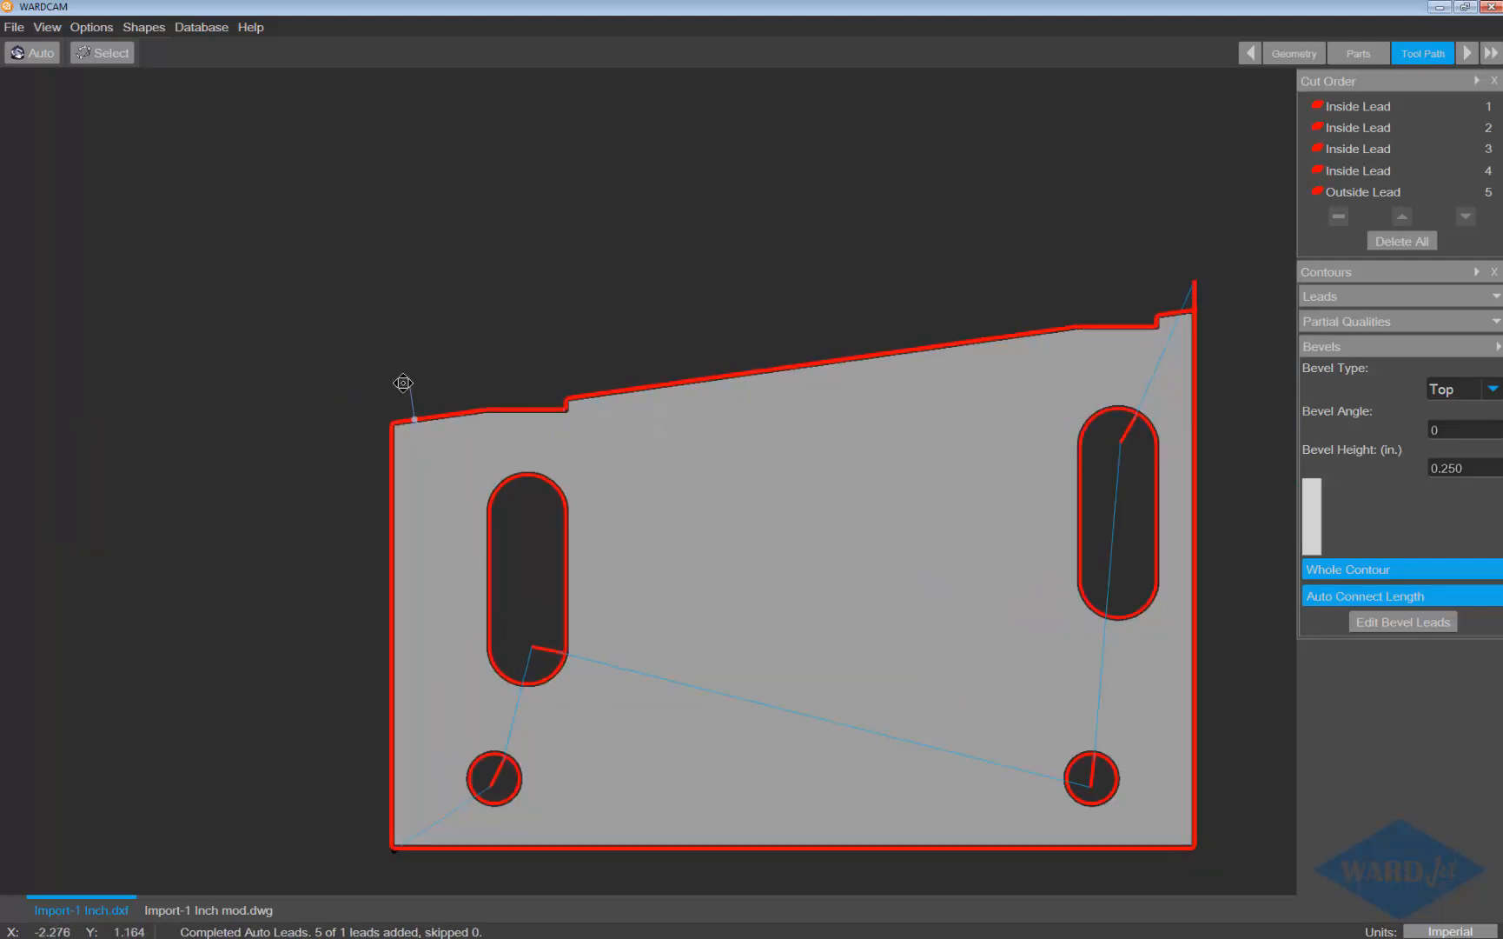
{"action": "middle_click_drag", "start_coordinate": [402, 379], "coordinate": [231, 425]}
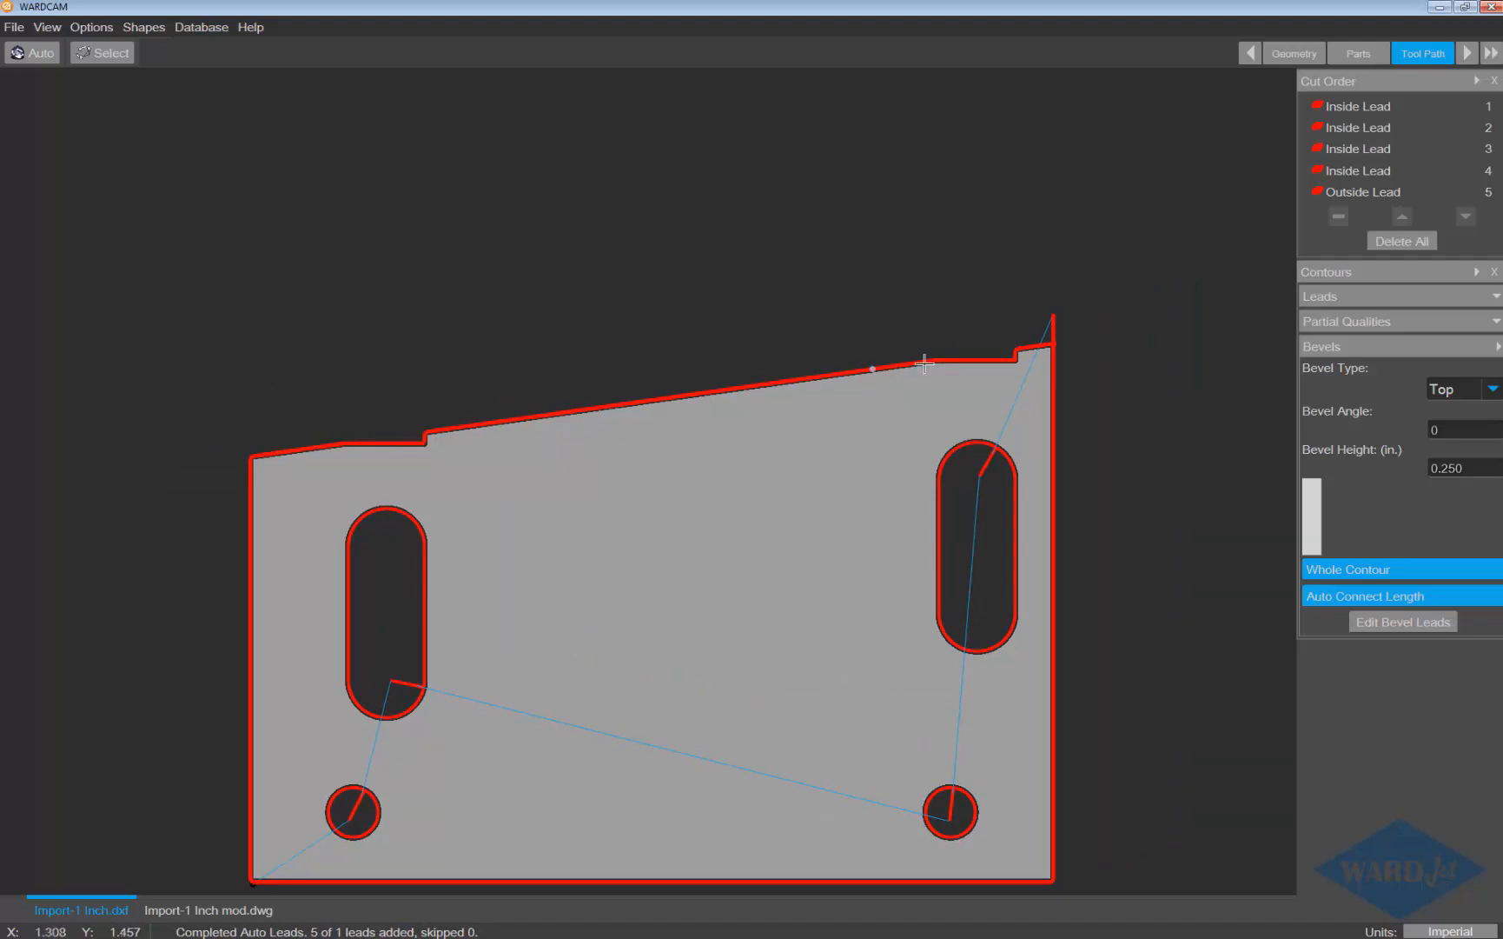
{"action": "scroll", "coordinate": [241, 456], "scroll_direction": "up", "scroll_amount": 4}
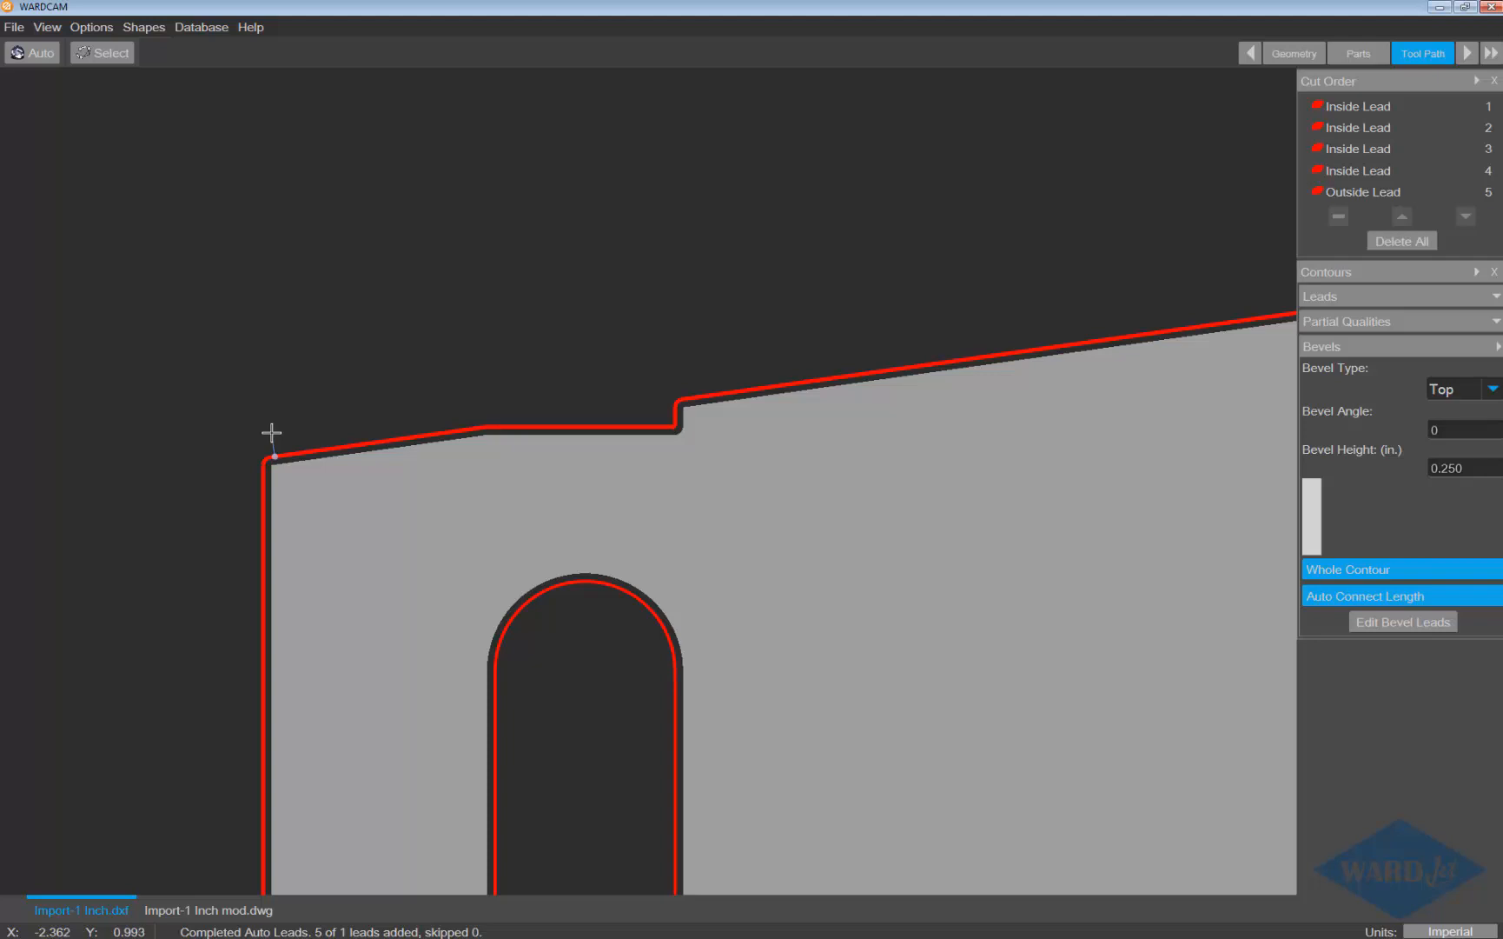
{"action": "left_click", "coordinate": [271, 431]}
{"action": "scroll", "coordinate": [328, 430], "scroll_direction": "down", "scroll_amount": 3}
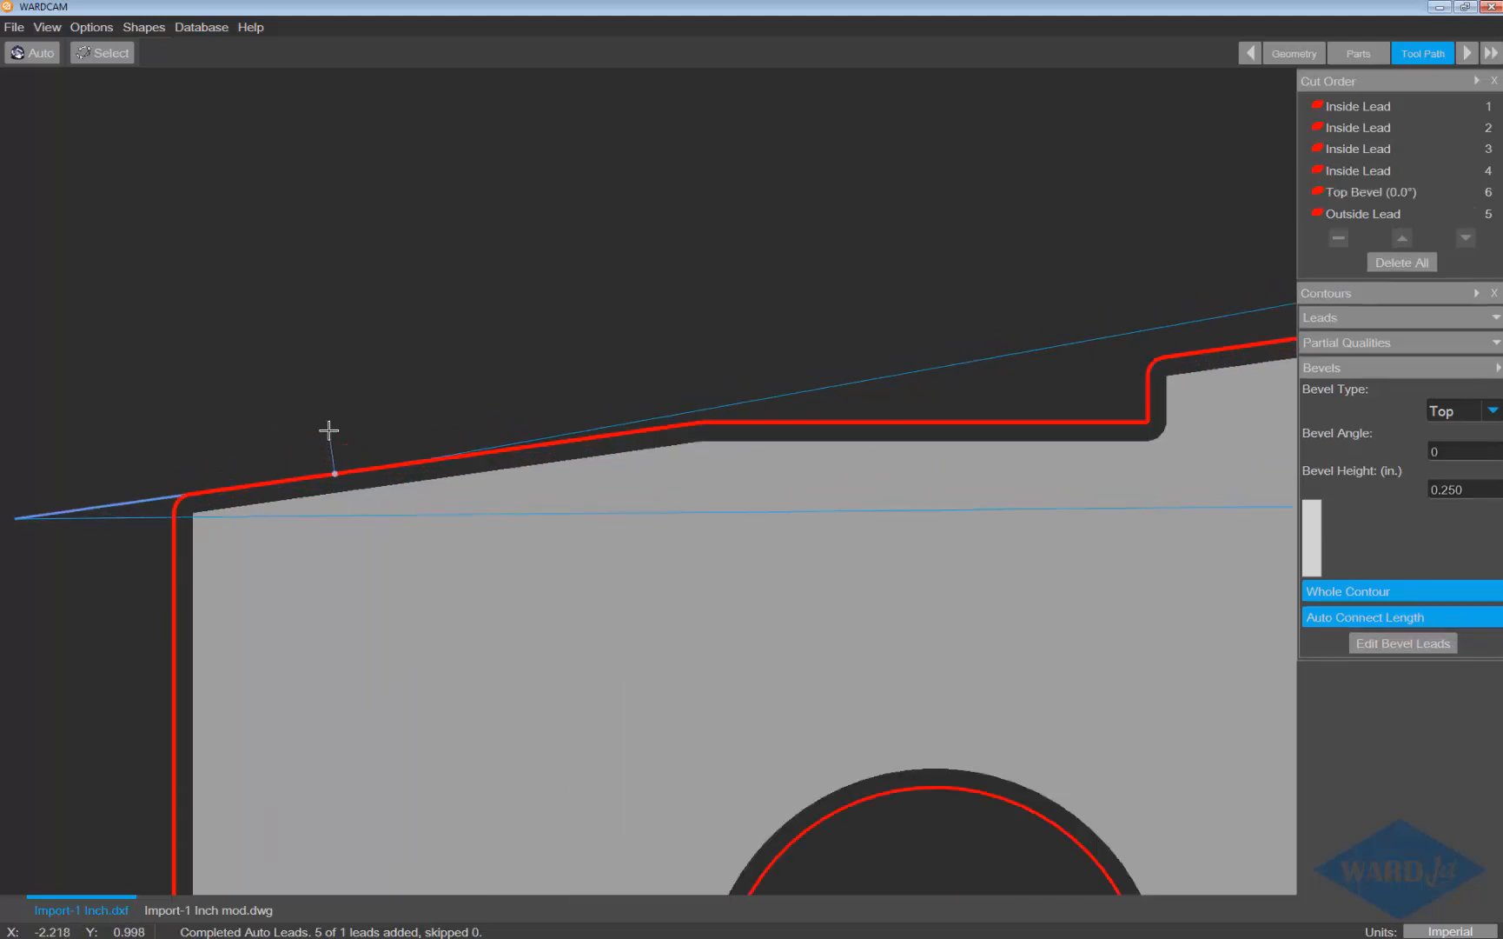
{"action": "scroll", "coordinate": [328, 429], "scroll_direction": "down", "scroll_amount": 2}
Step: Turn off the Whole Contour option for bevels and delete all cuts from the cut order
{"action": "left_click", "coordinate": [1357, 591]}
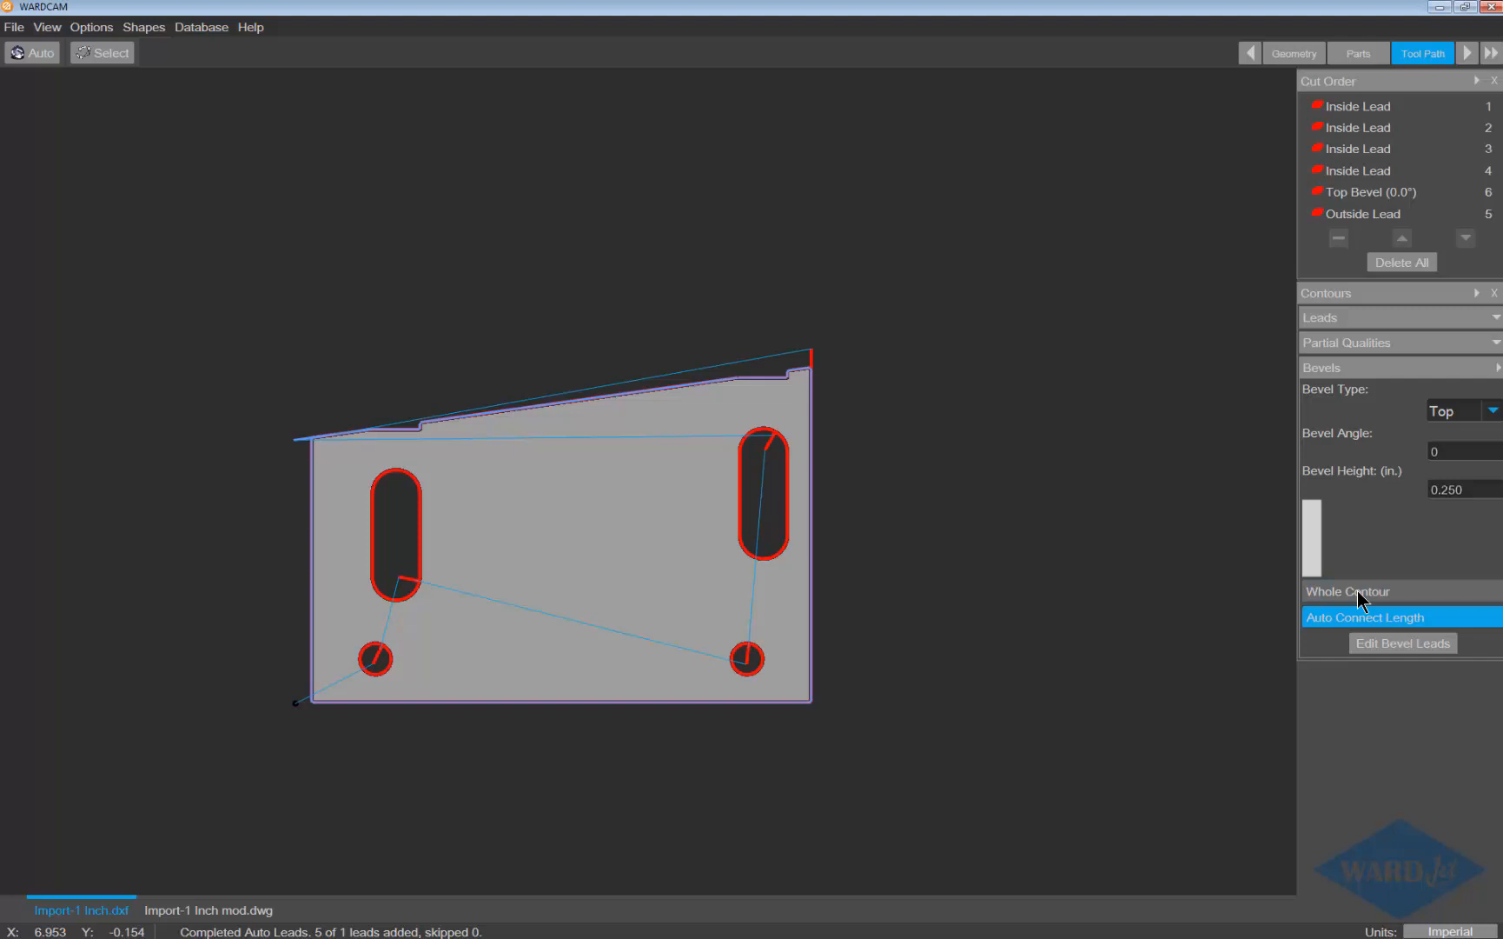
{"action": "left_click", "coordinate": [1391, 582]}
{"action": "left_click", "coordinate": [1387, 590]}
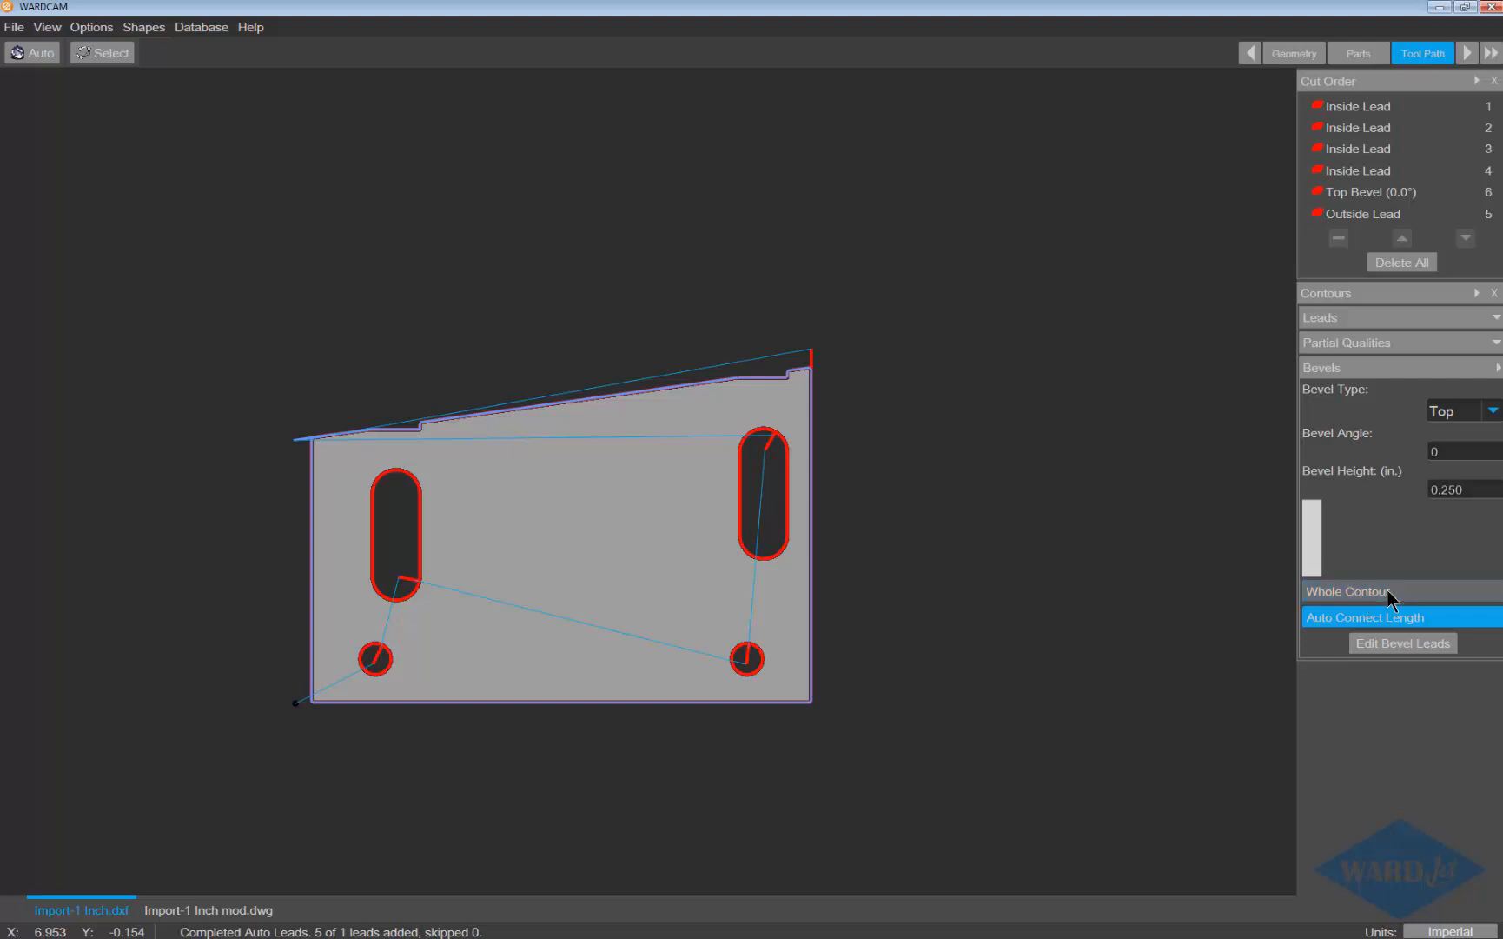
{"action": "left_click", "coordinate": [1394, 261]}
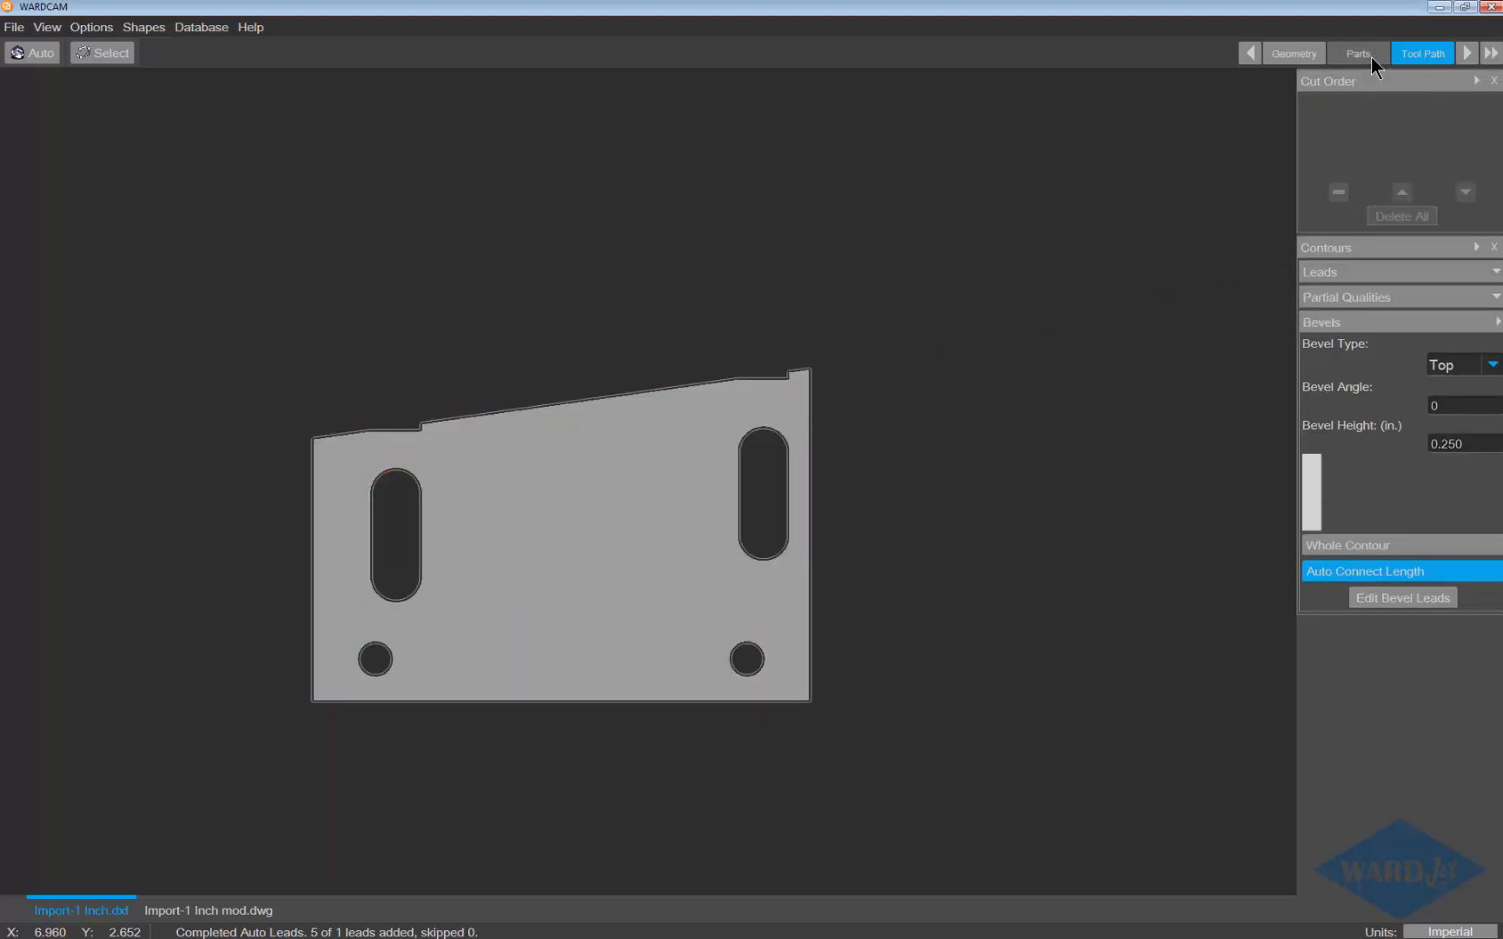
Step: Go back to the Parts stage, return to the Tool Path stage and add automatic leads to all contours
{"action": "left_click", "coordinate": [1495, 323]}
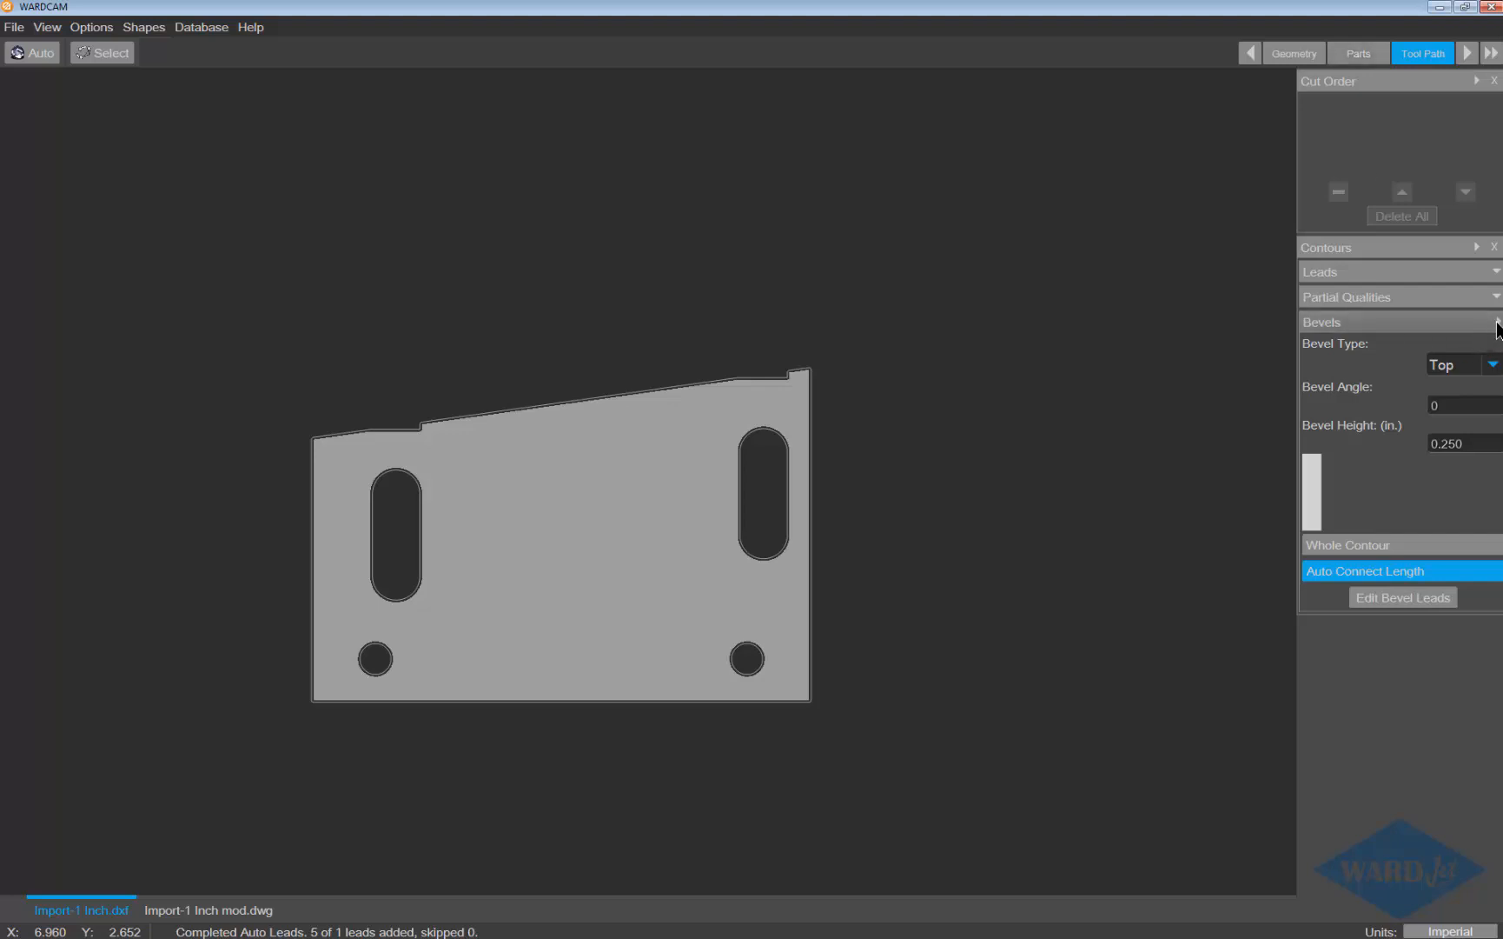
{"action": "left_click", "coordinate": [1376, 53]}
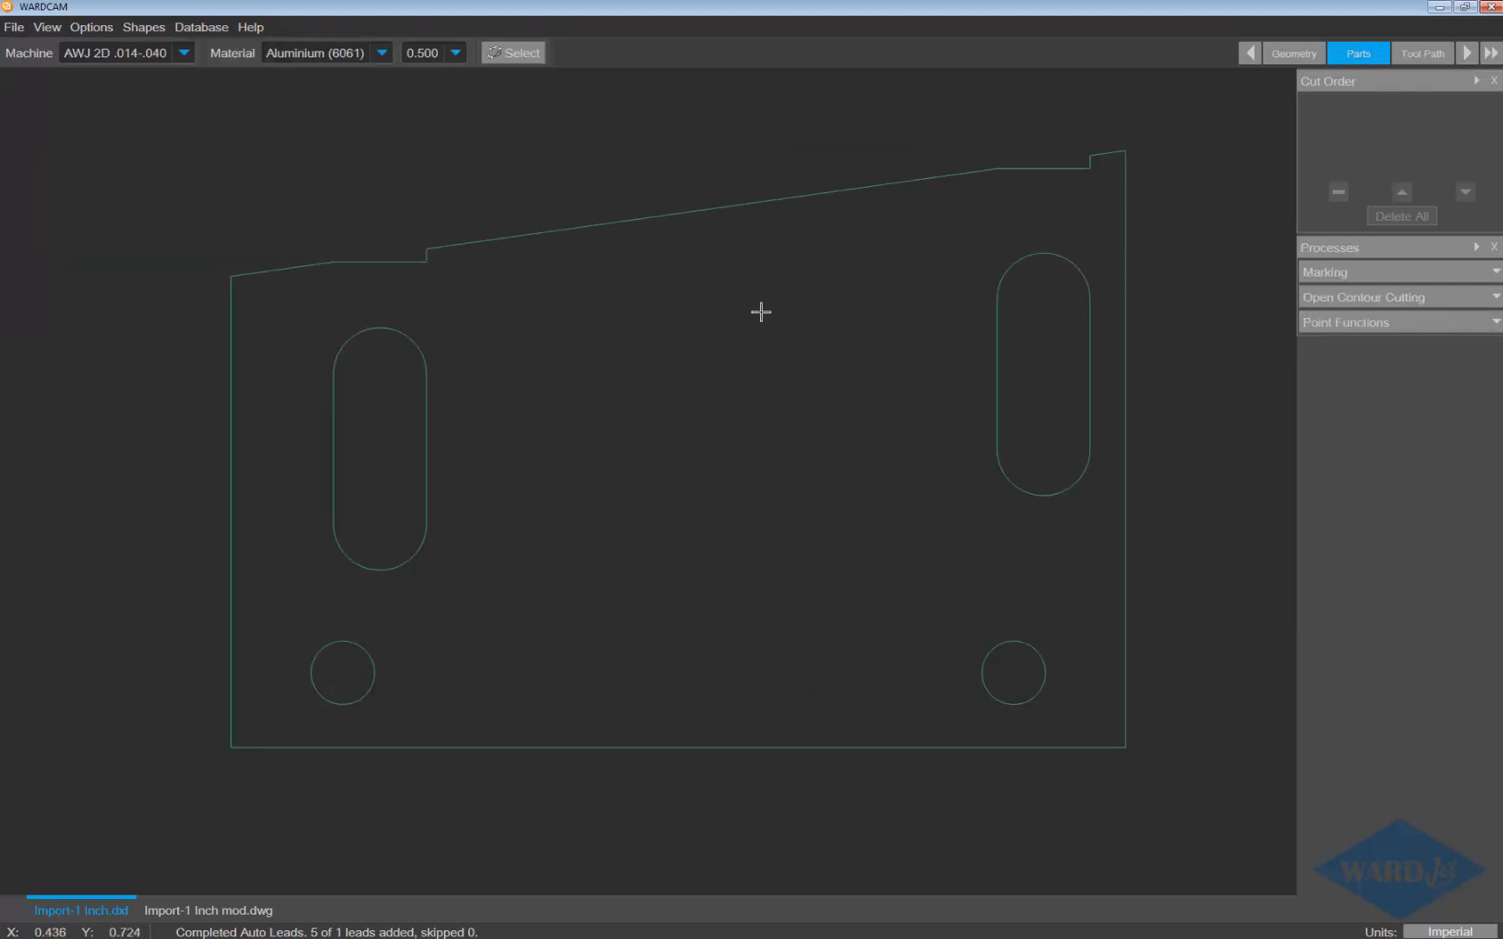
{"action": "middle_click_drag", "start_coordinate": [762, 312], "coordinate": [756, 333]}
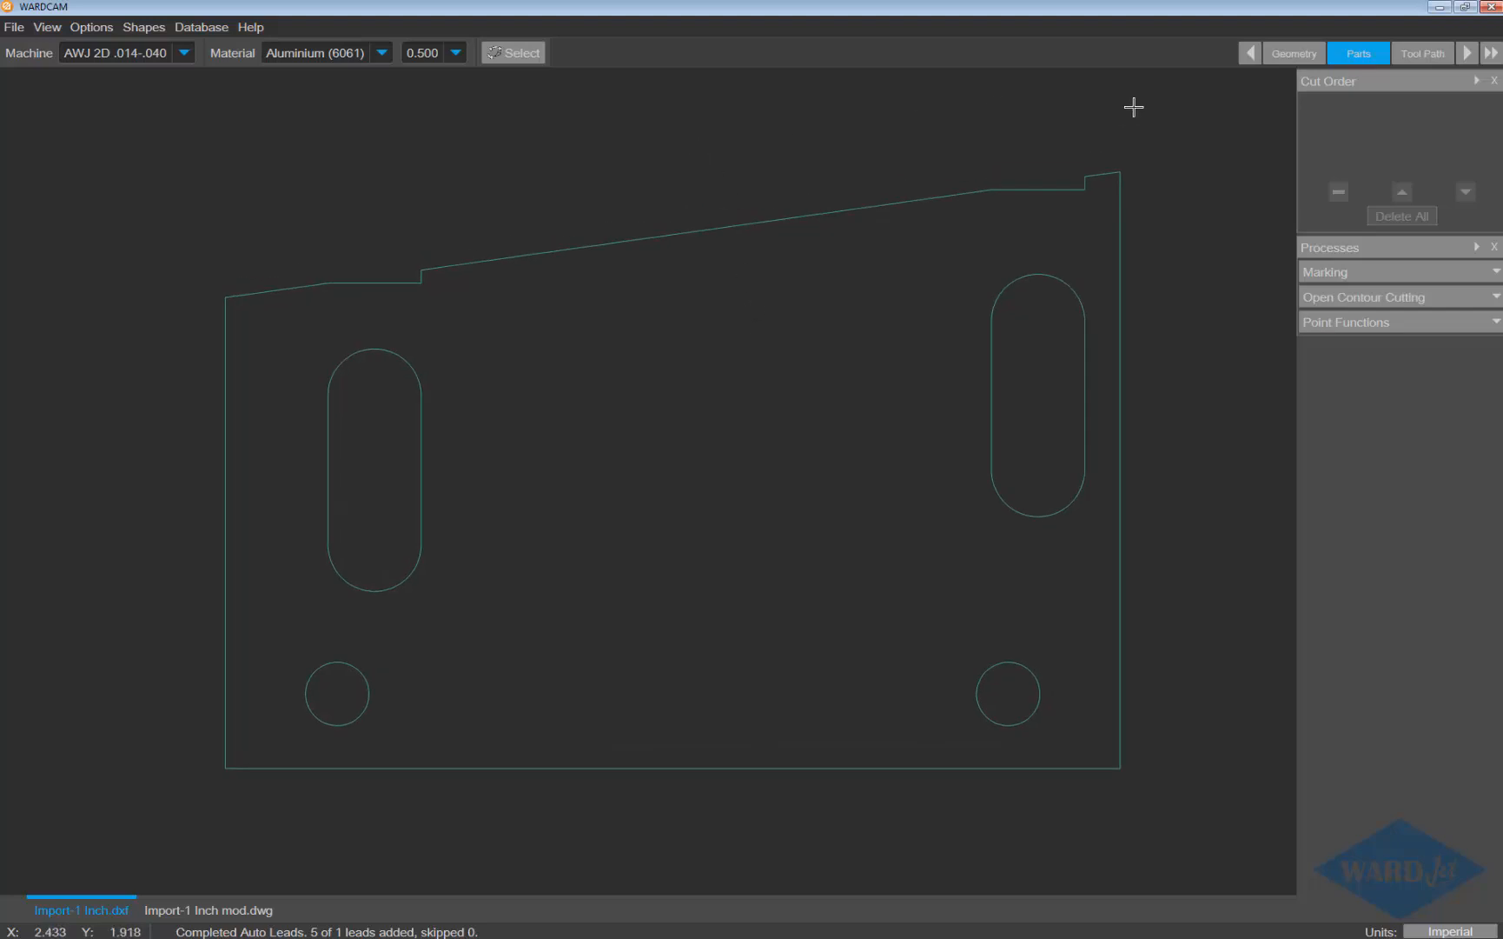
{"action": "left_click", "coordinate": [1467, 53]}
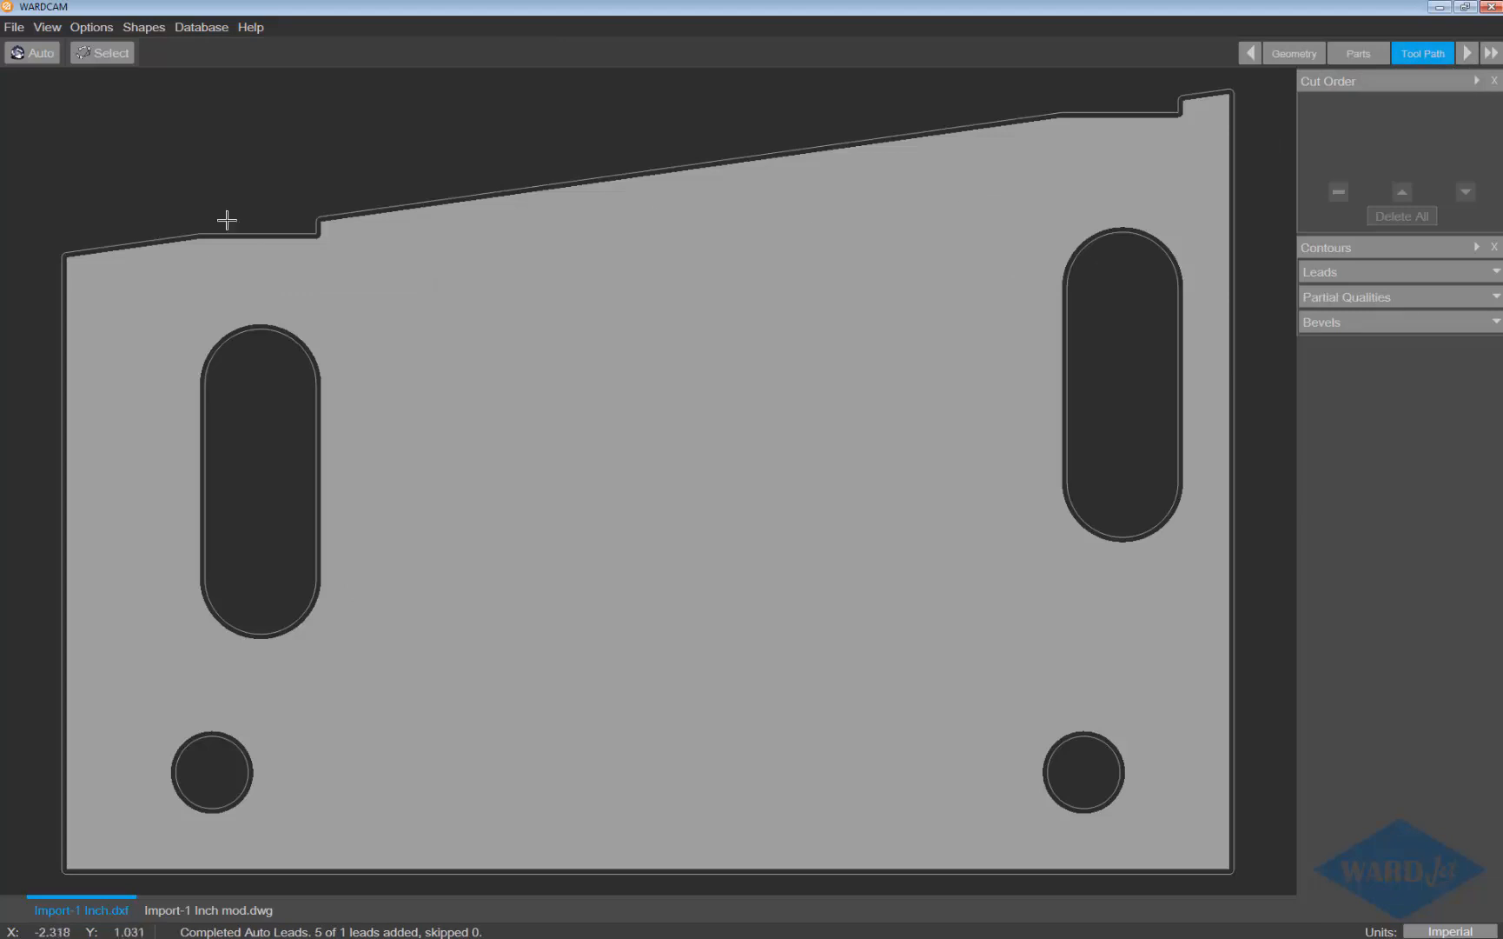
{"action": "left_click", "coordinate": [1494, 273]}
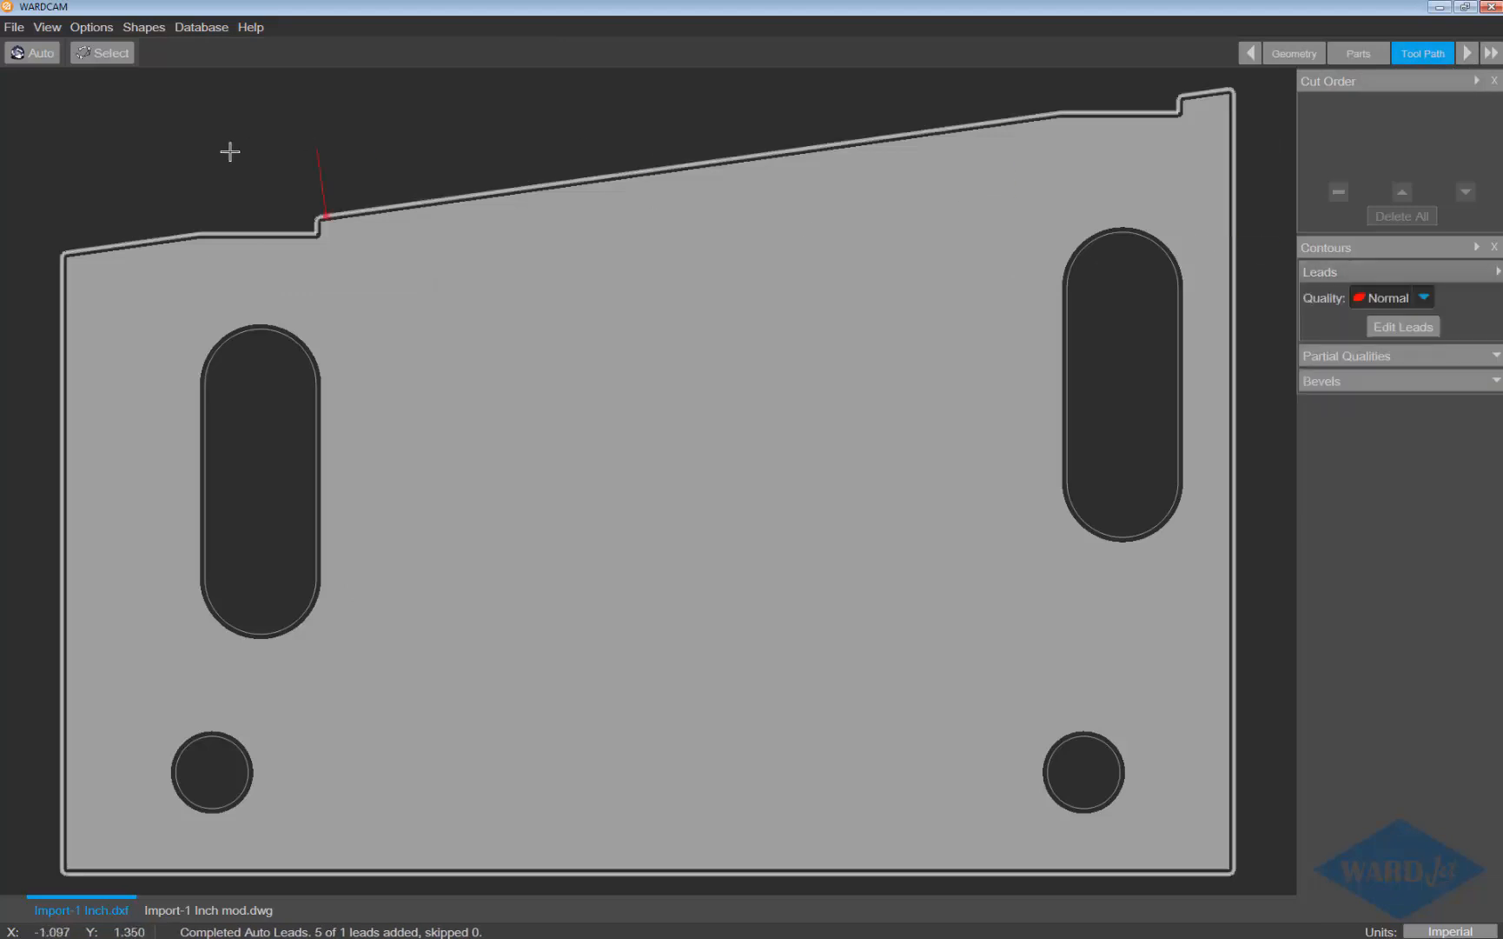
{"action": "left_click", "coordinate": [37, 54]}
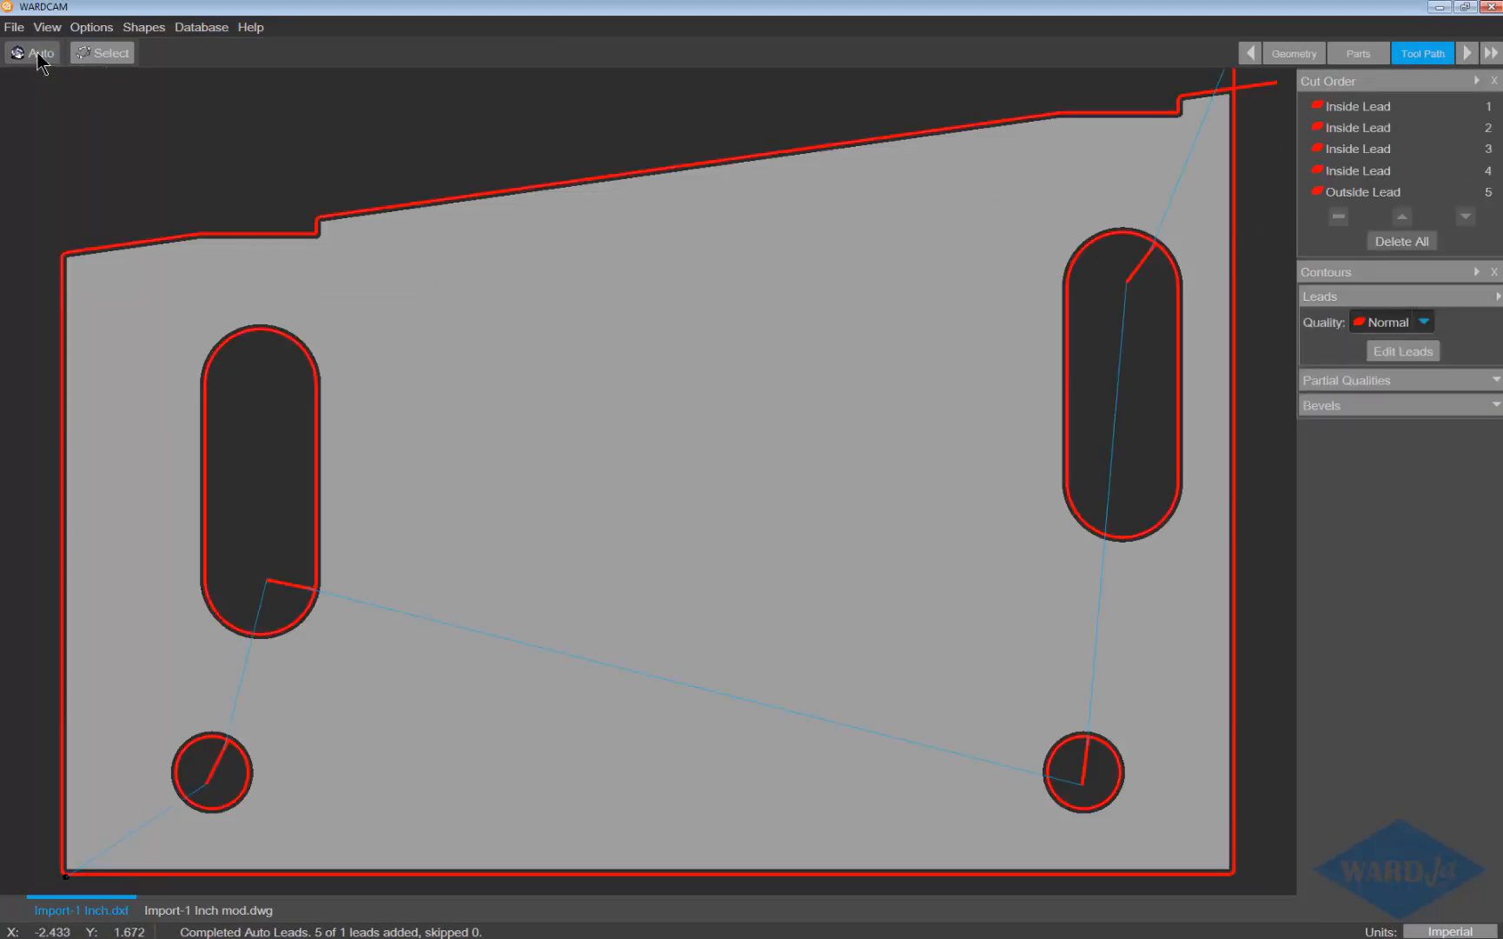
{"action": "scroll", "coordinate": [756, 462], "scroll_direction": "down", "scroll_amount": 3}
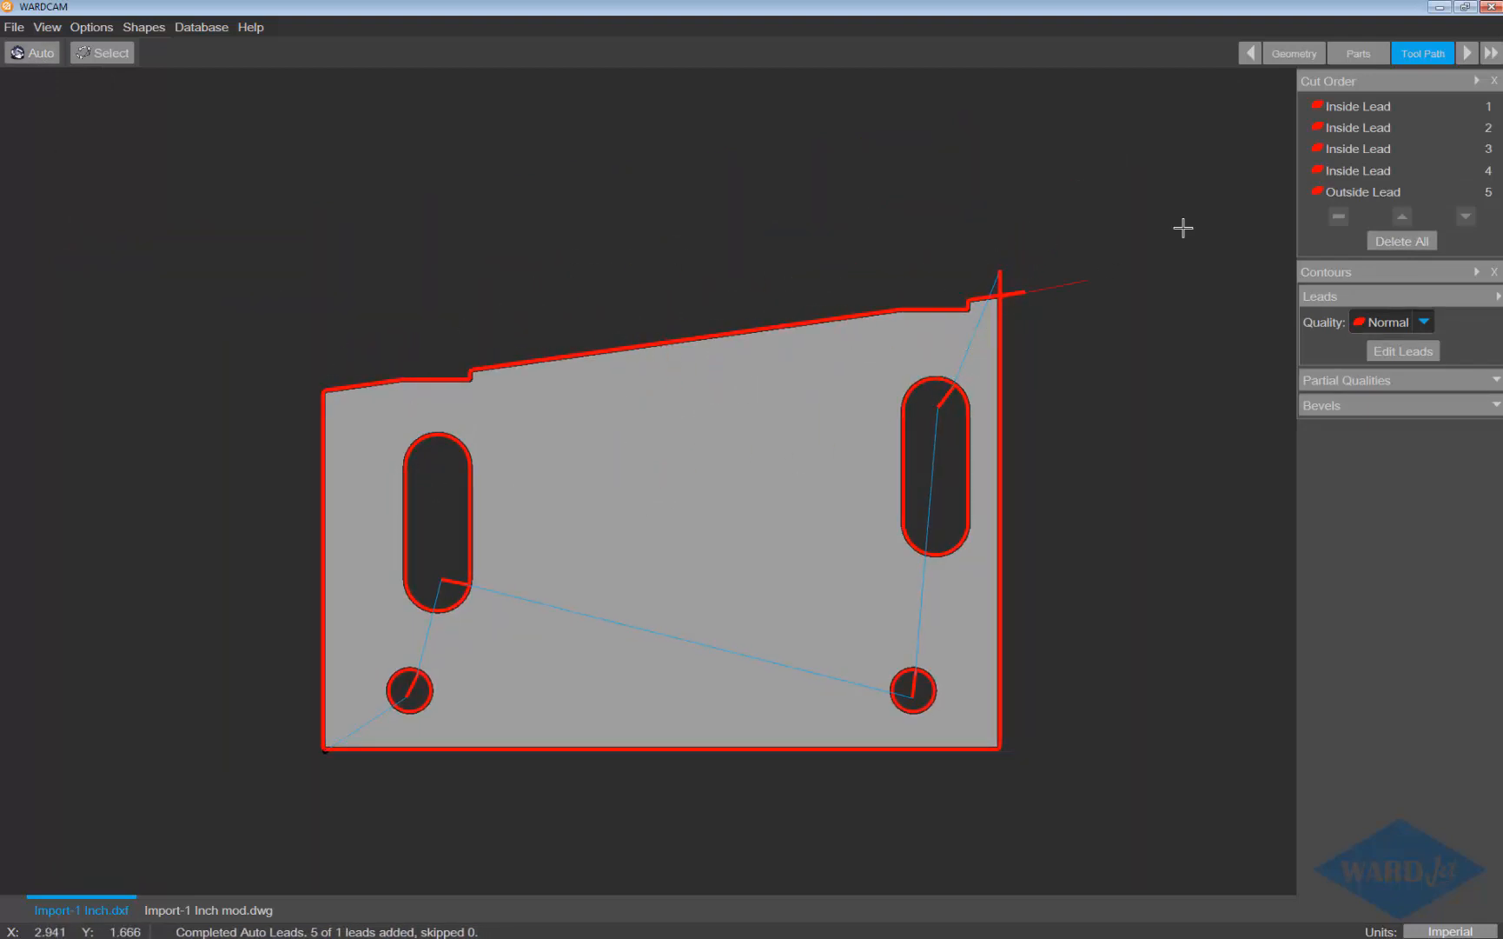
Step: Select the Outside Lead cut and review the bevel type, angle and height settings
{"action": "left_click", "coordinate": [1345, 198]}
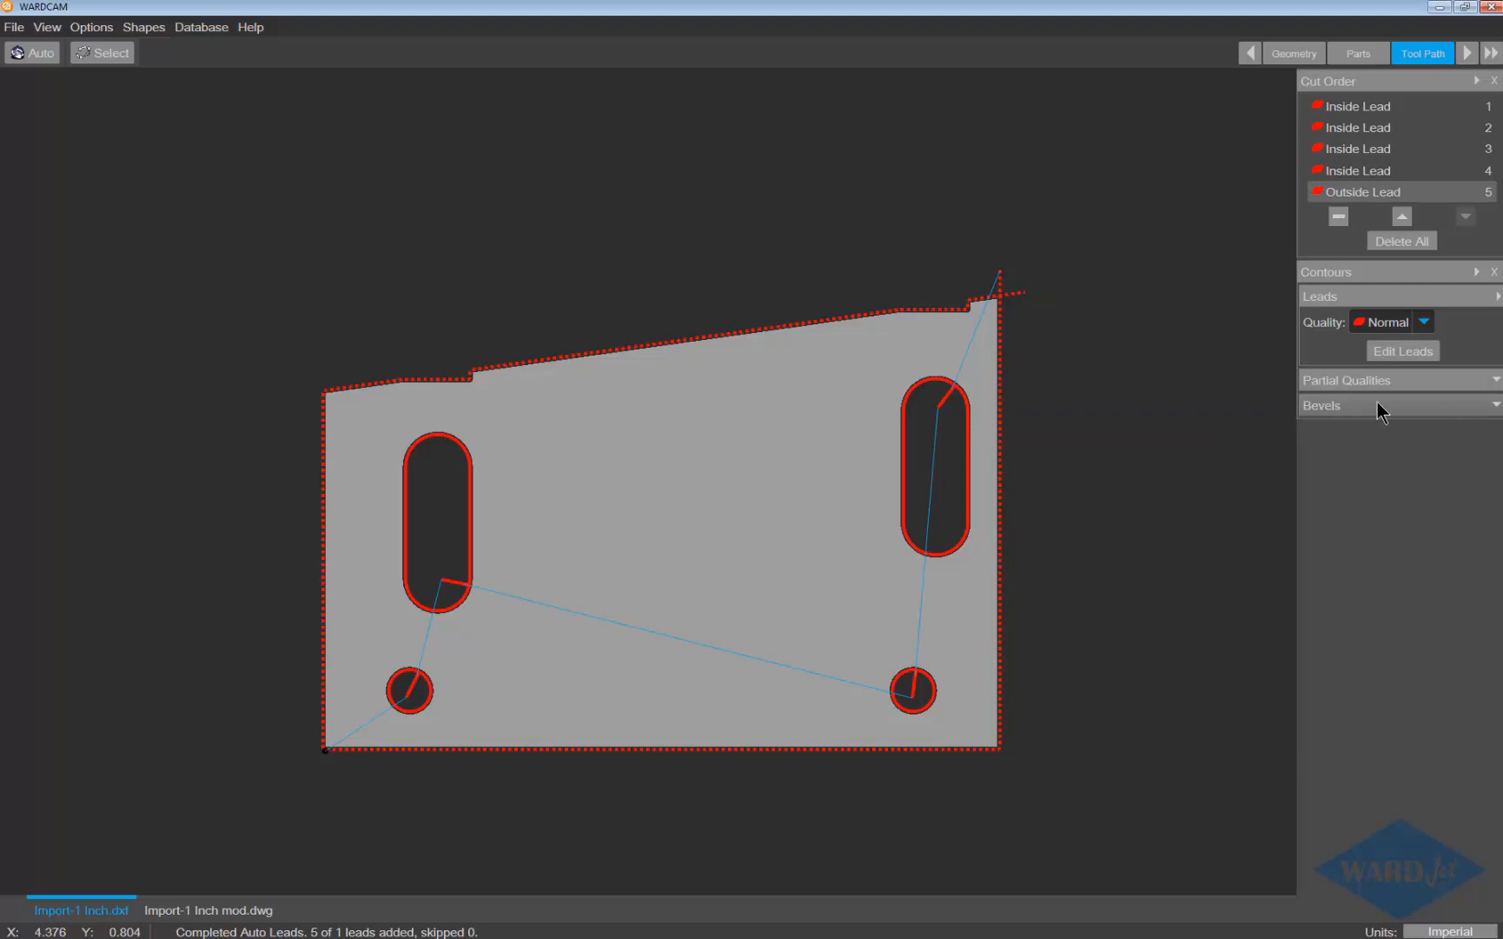
{"action": "left_click", "coordinate": [1496, 407]}
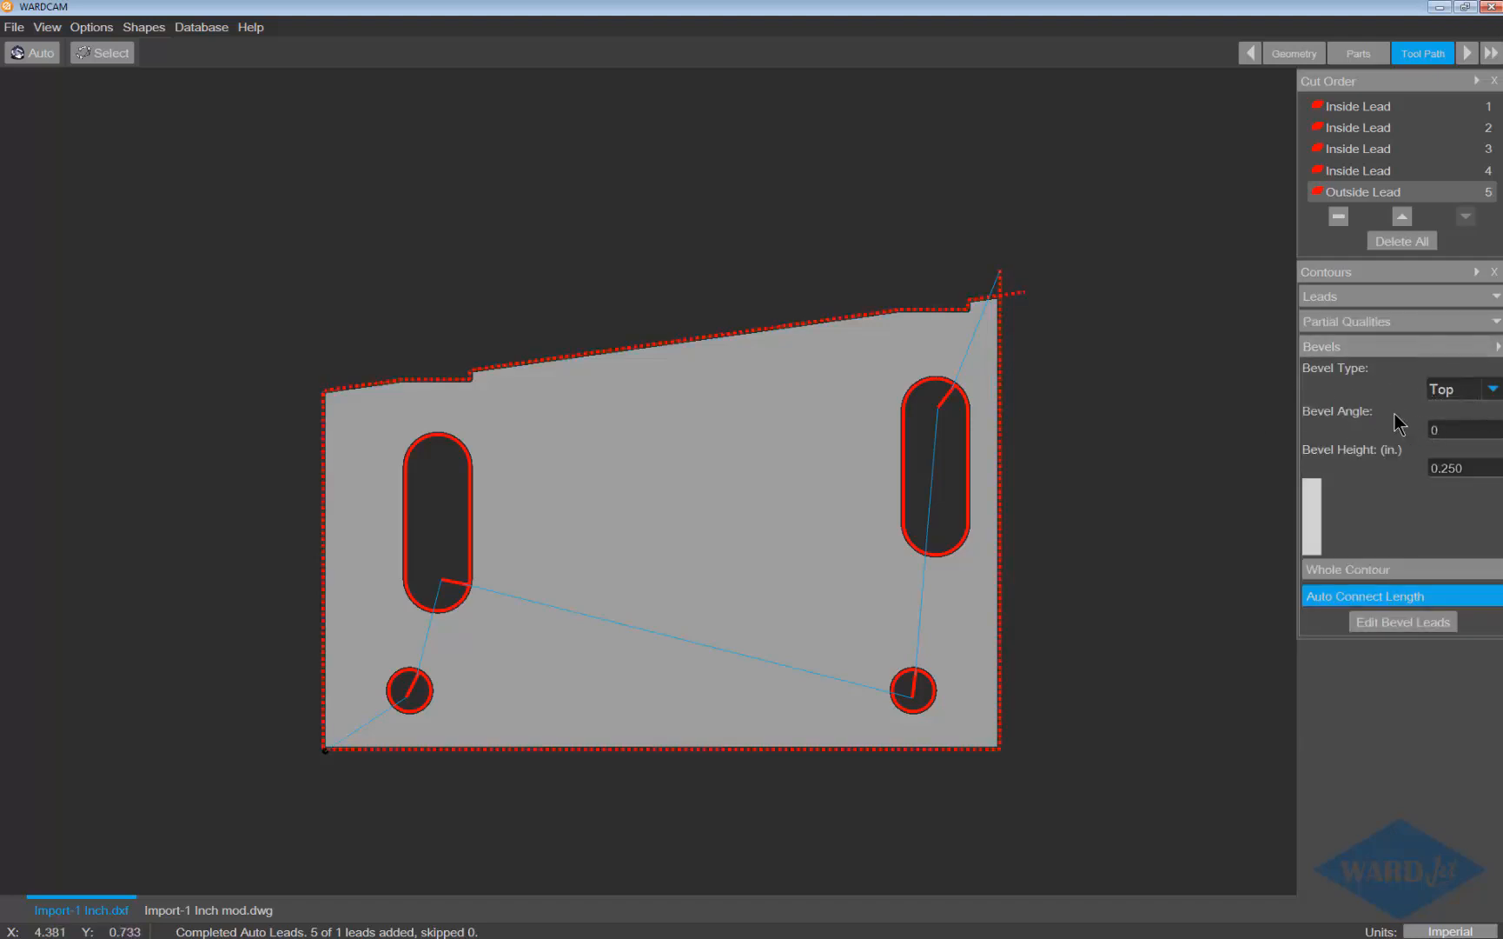
{"action": "key", "text": "Tab"}
{"action": "left_click_drag", "start_coordinate": [1476, 467], "coordinate": [1425, 470]}
{"action": "left_click", "coordinate": [1477, 469]}
{"action": "left_click_drag", "start_coordinate": [1477, 469], "coordinate": [1410, 469]}
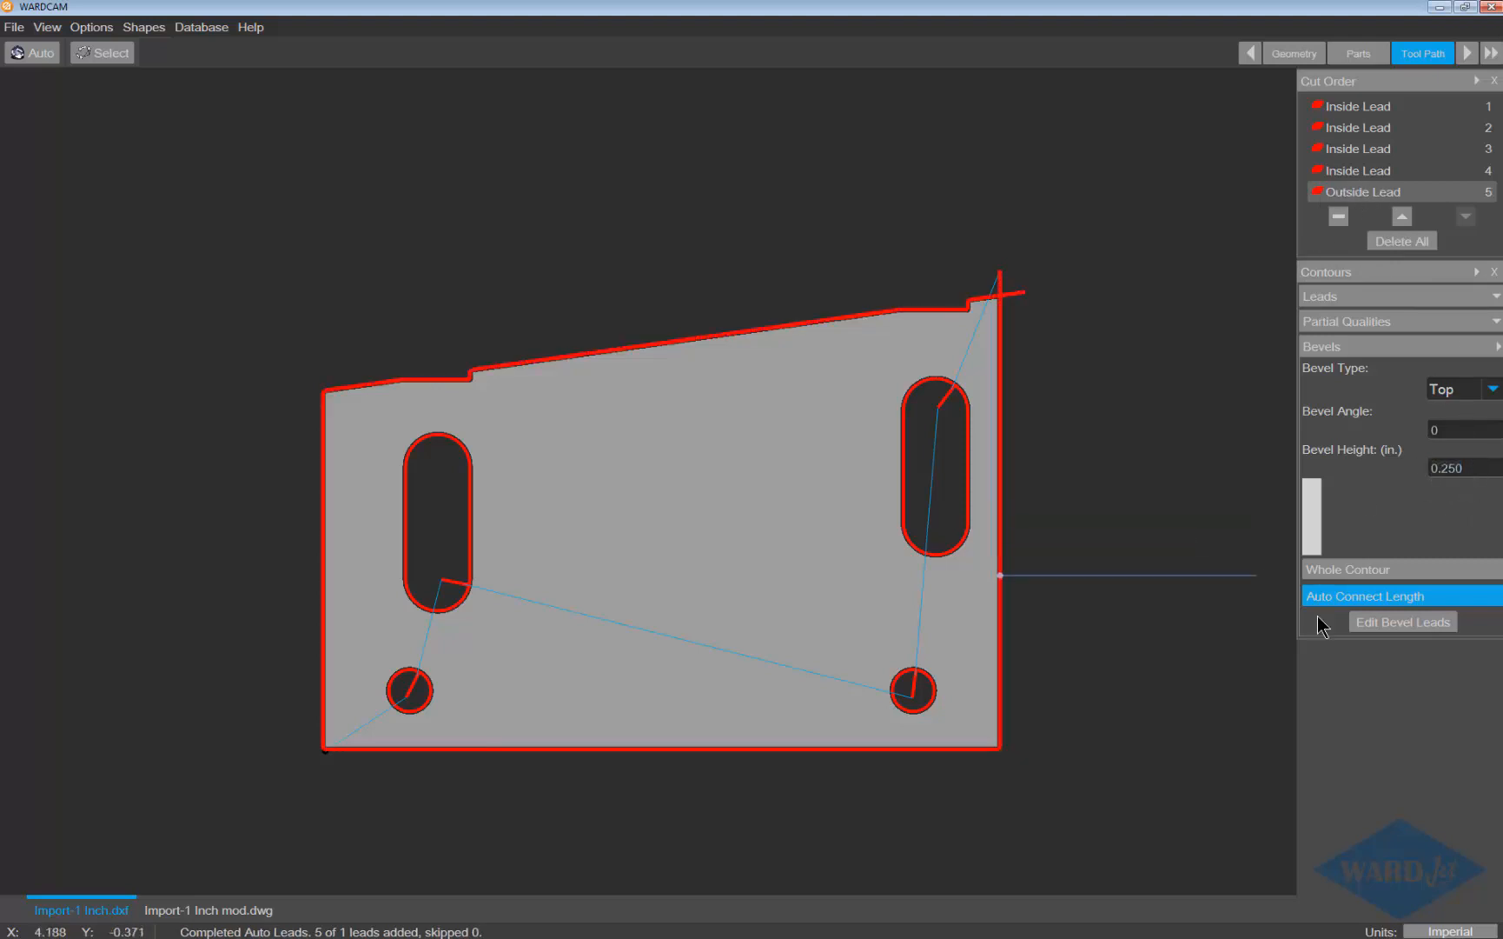
Step: Review the Outside tab width, lead lengths and advanced lead angles in the bevel lead settings, and save
{"action": "left_click", "coordinate": [1392, 622]}
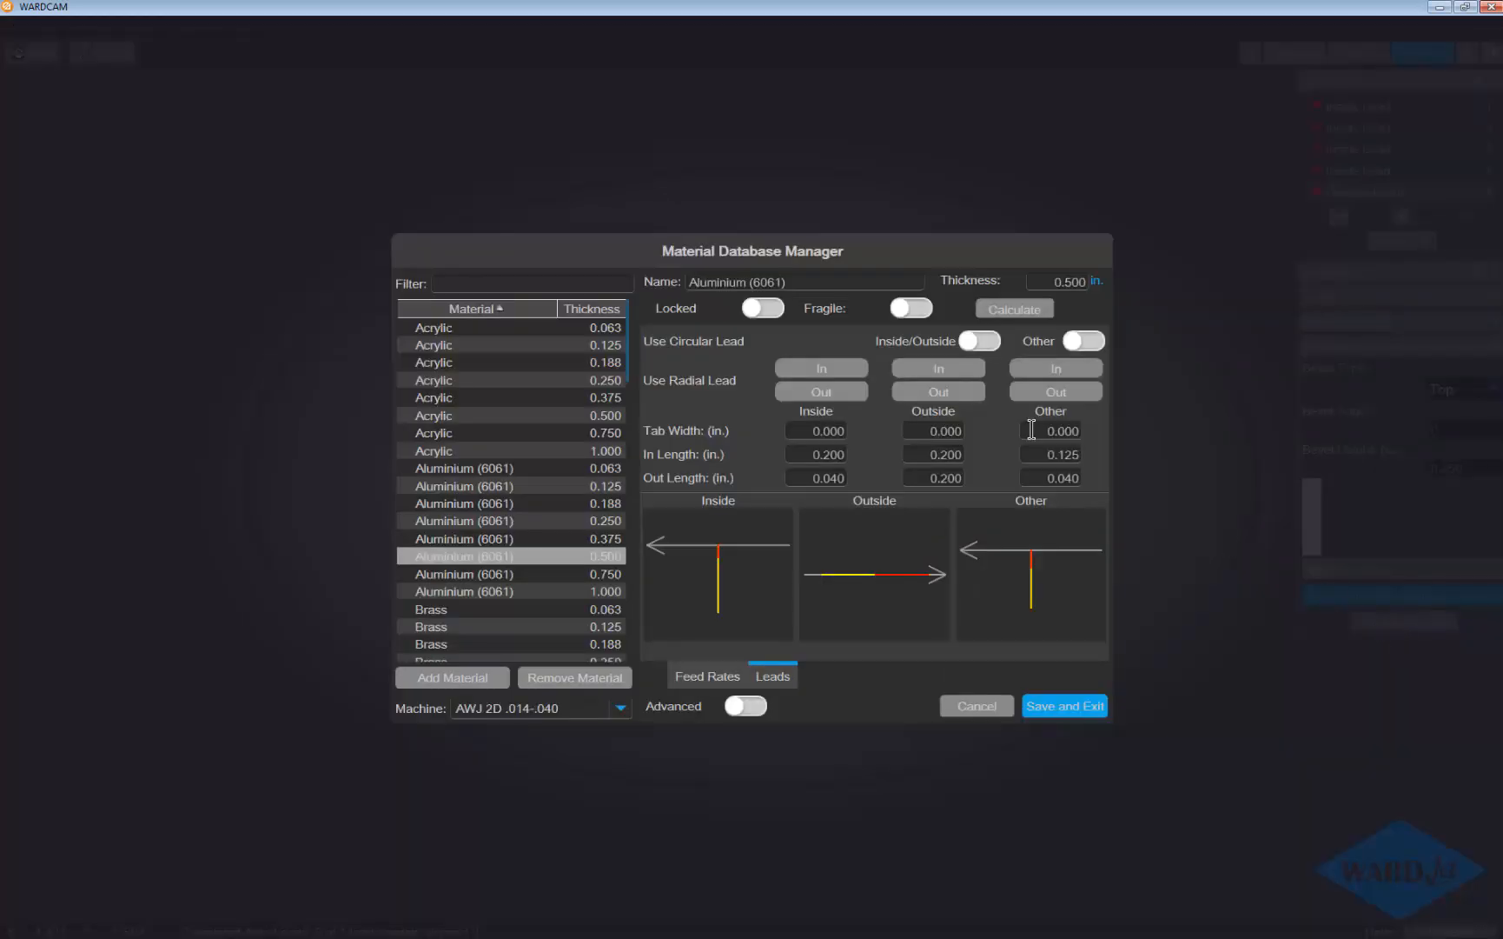
{"action": "double_click", "coordinate": [930, 430]}
{"action": "double_click", "coordinate": [929, 455]}
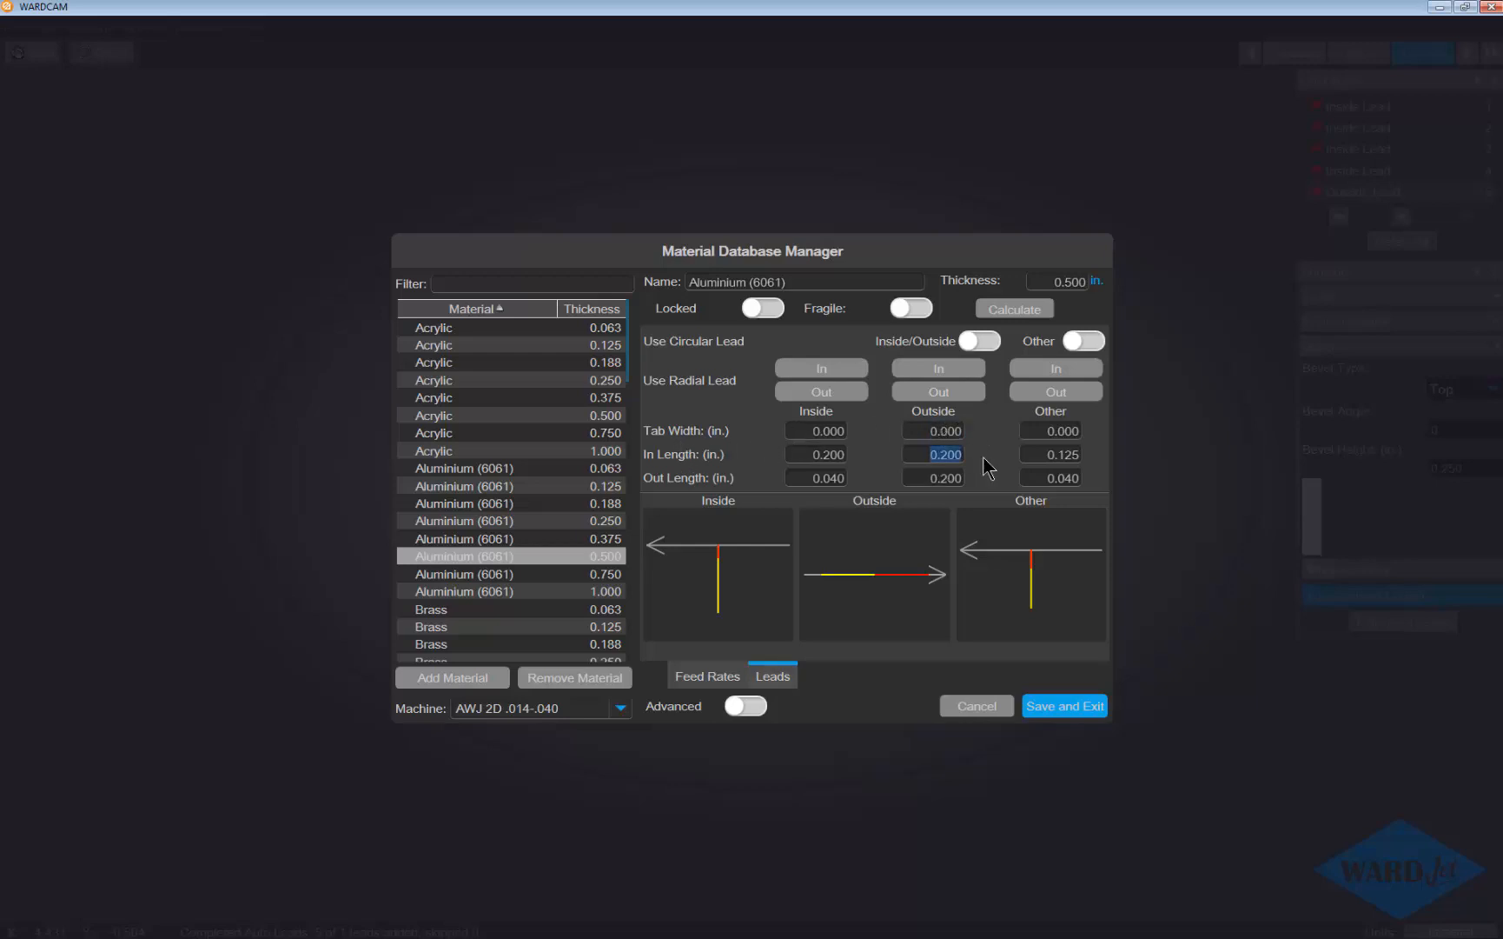
{"action": "double_click", "coordinate": [927, 479]}
{"action": "left_click", "coordinate": [749, 706]}
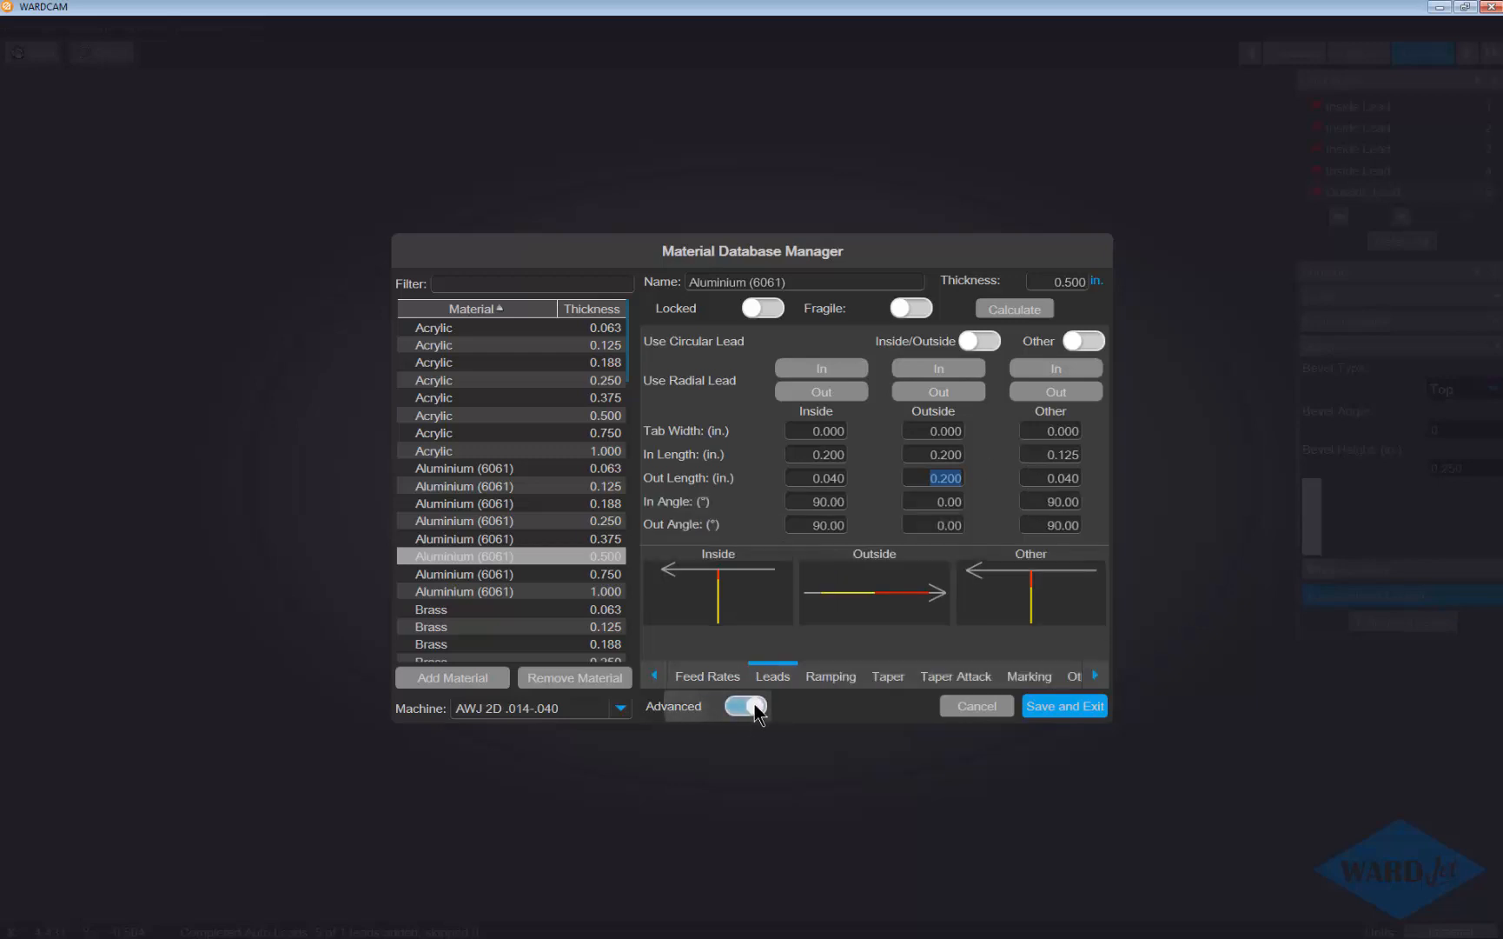
{"action": "left_click", "coordinate": [918, 504]}
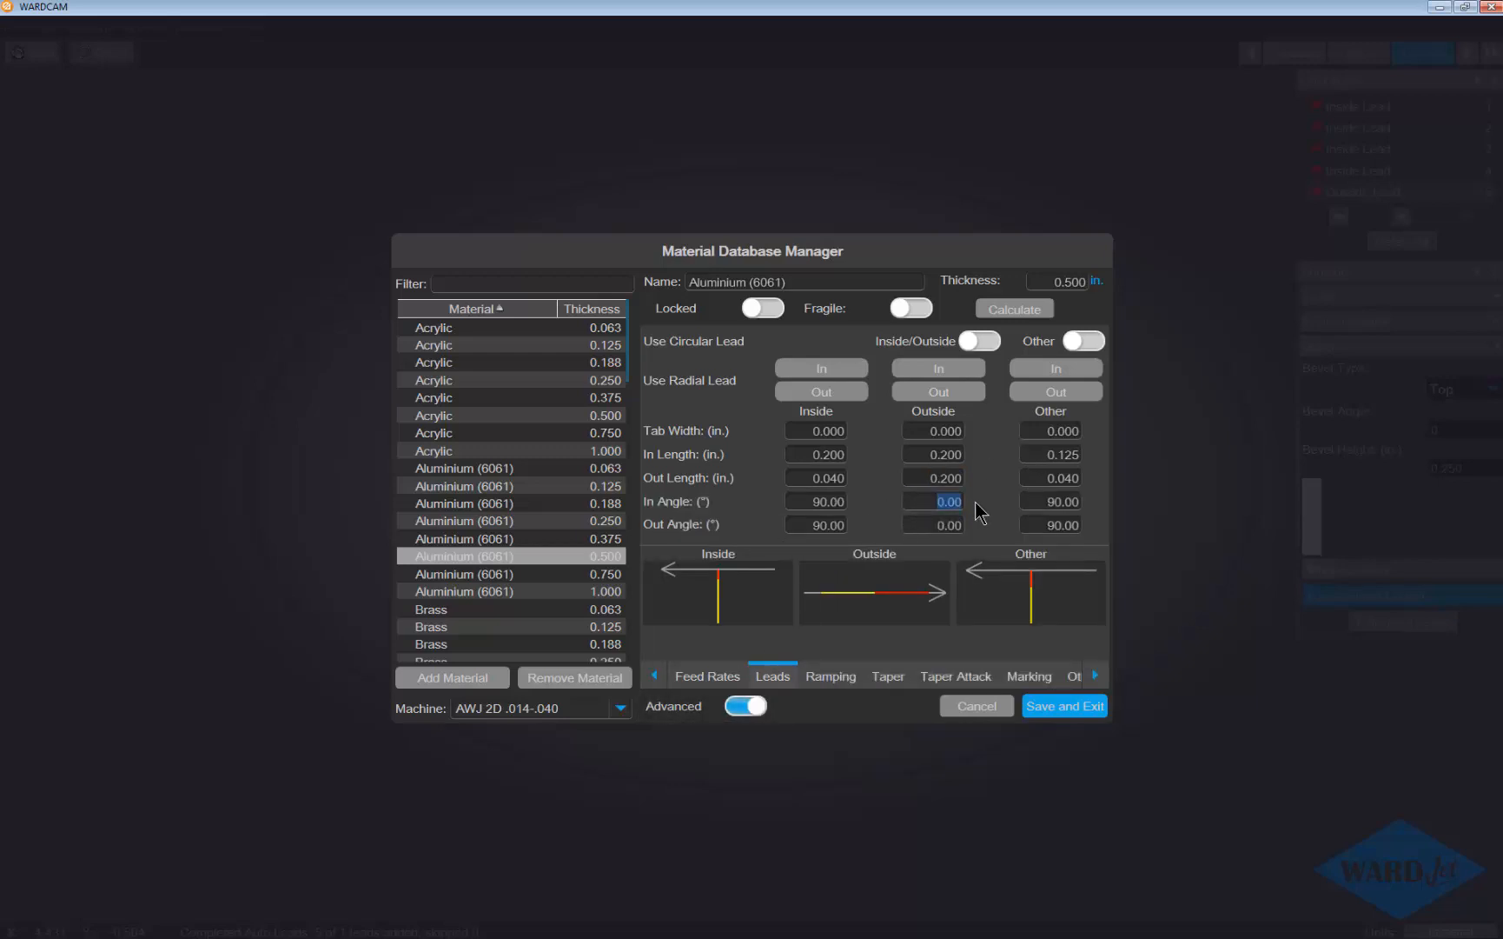
{"action": "left_click", "coordinate": [943, 525]}
{"action": "left_click", "coordinate": [1054, 707]}
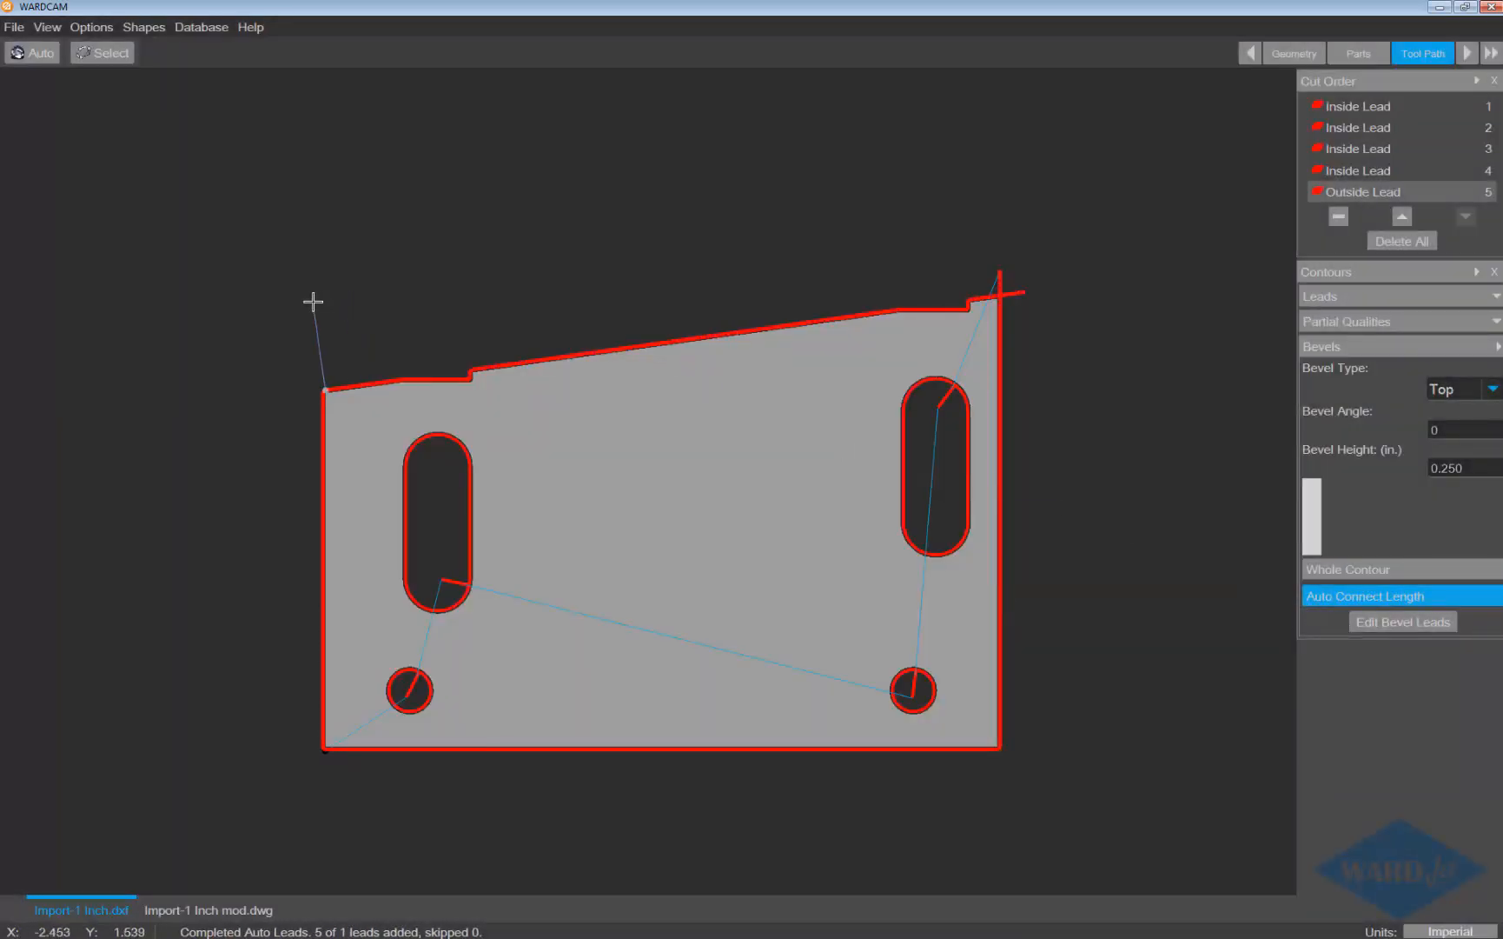
Step: Add a 0-degree Top bevel along the part's stepped, sloping upper edge, from its upper-left corner to its upper-right corner
{"action": "scroll", "coordinate": [313, 303], "scroll_direction": "up", "scroll_amount": 5}
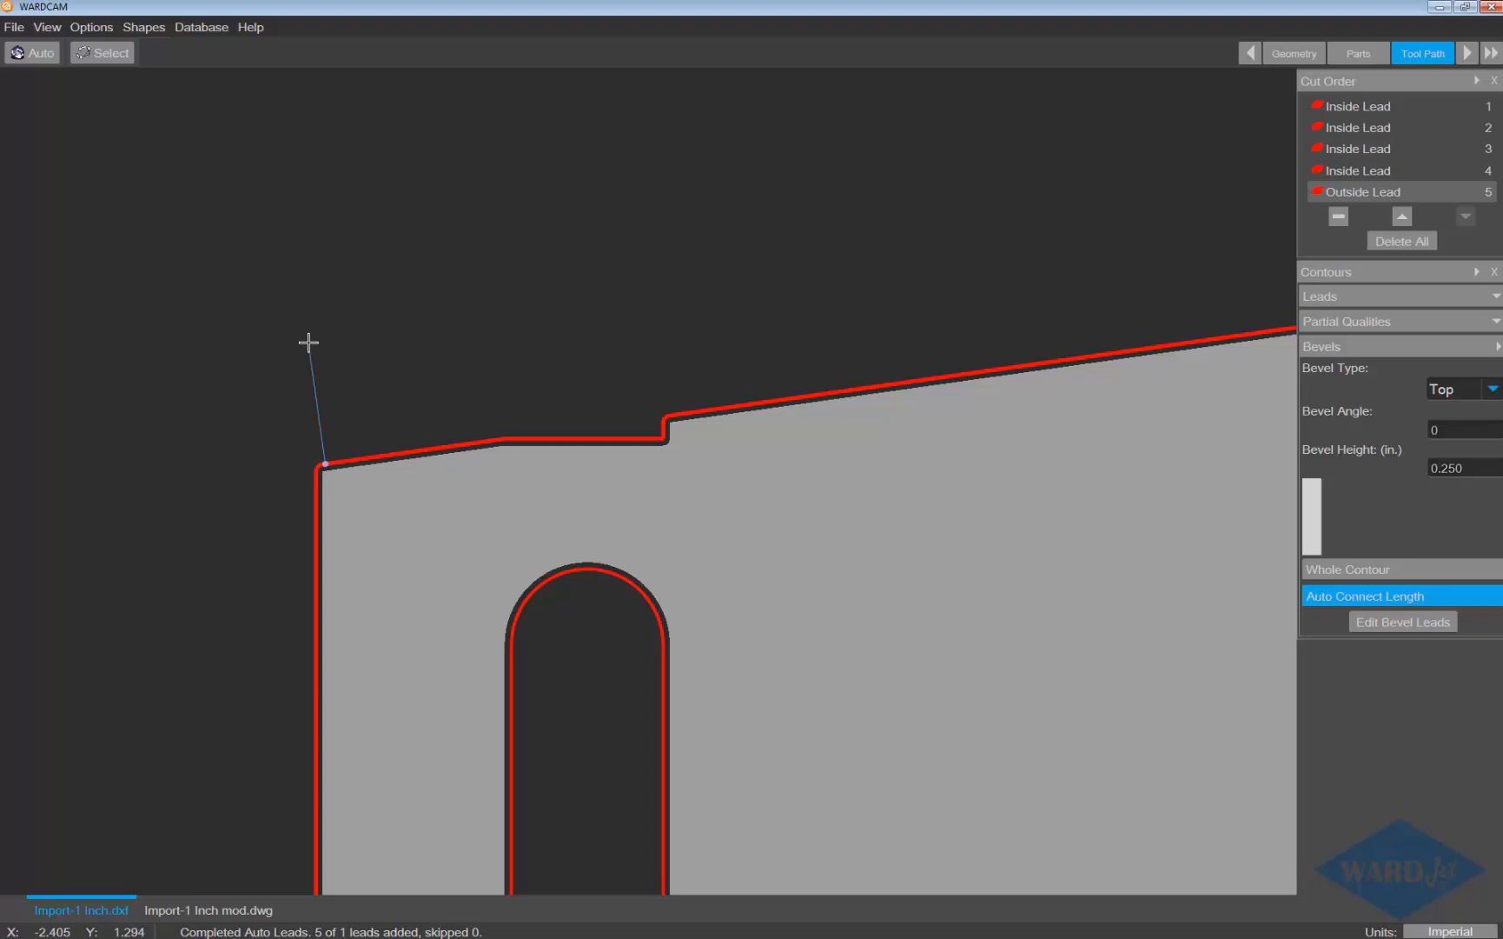
{"action": "scroll", "coordinate": [409, 325], "scroll_direction": "down", "scroll_amount": 5}
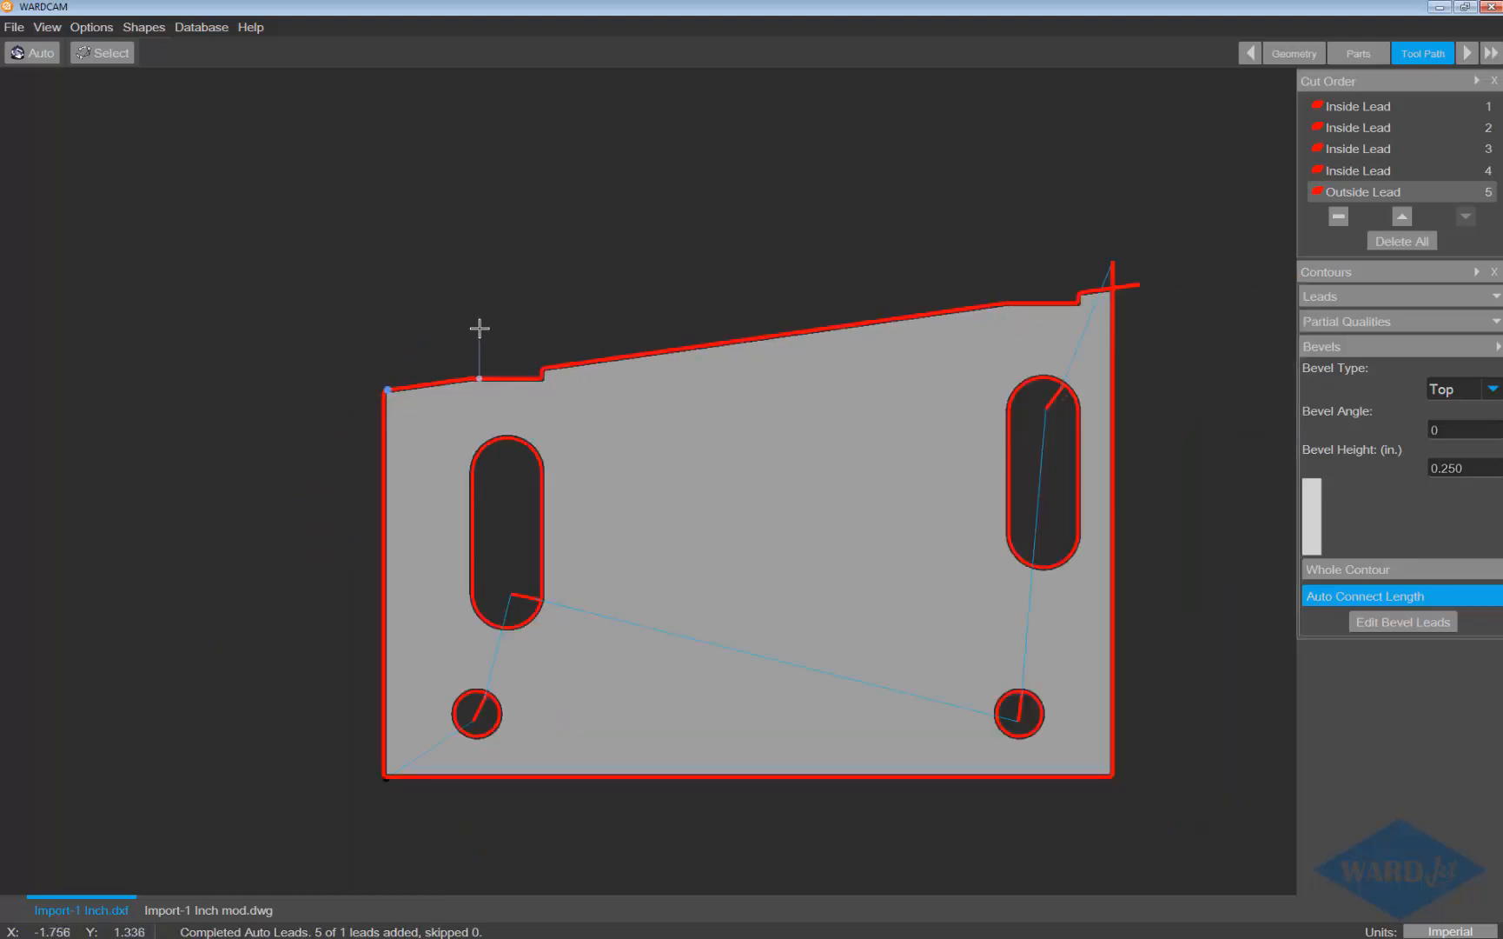
{"action": "scroll", "coordinate": [893, 305], "scroll_direction": "up", "scroll_amount": 5}
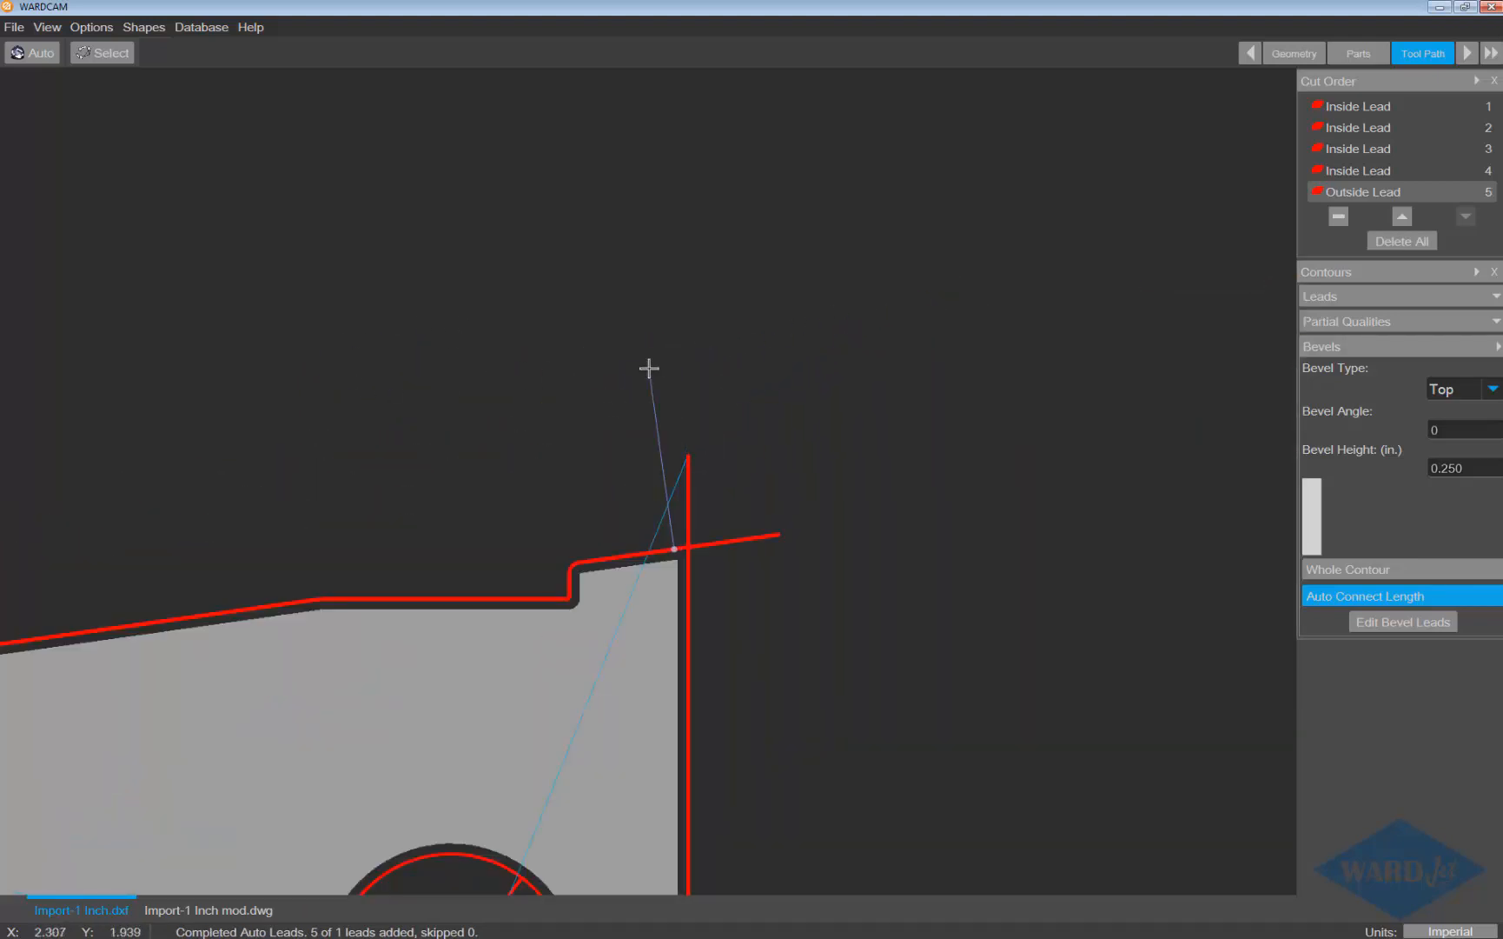
{"action": "scroll", "coordinate": [597, 409], "scroll_direction": "down", "scroll_amount": 4}
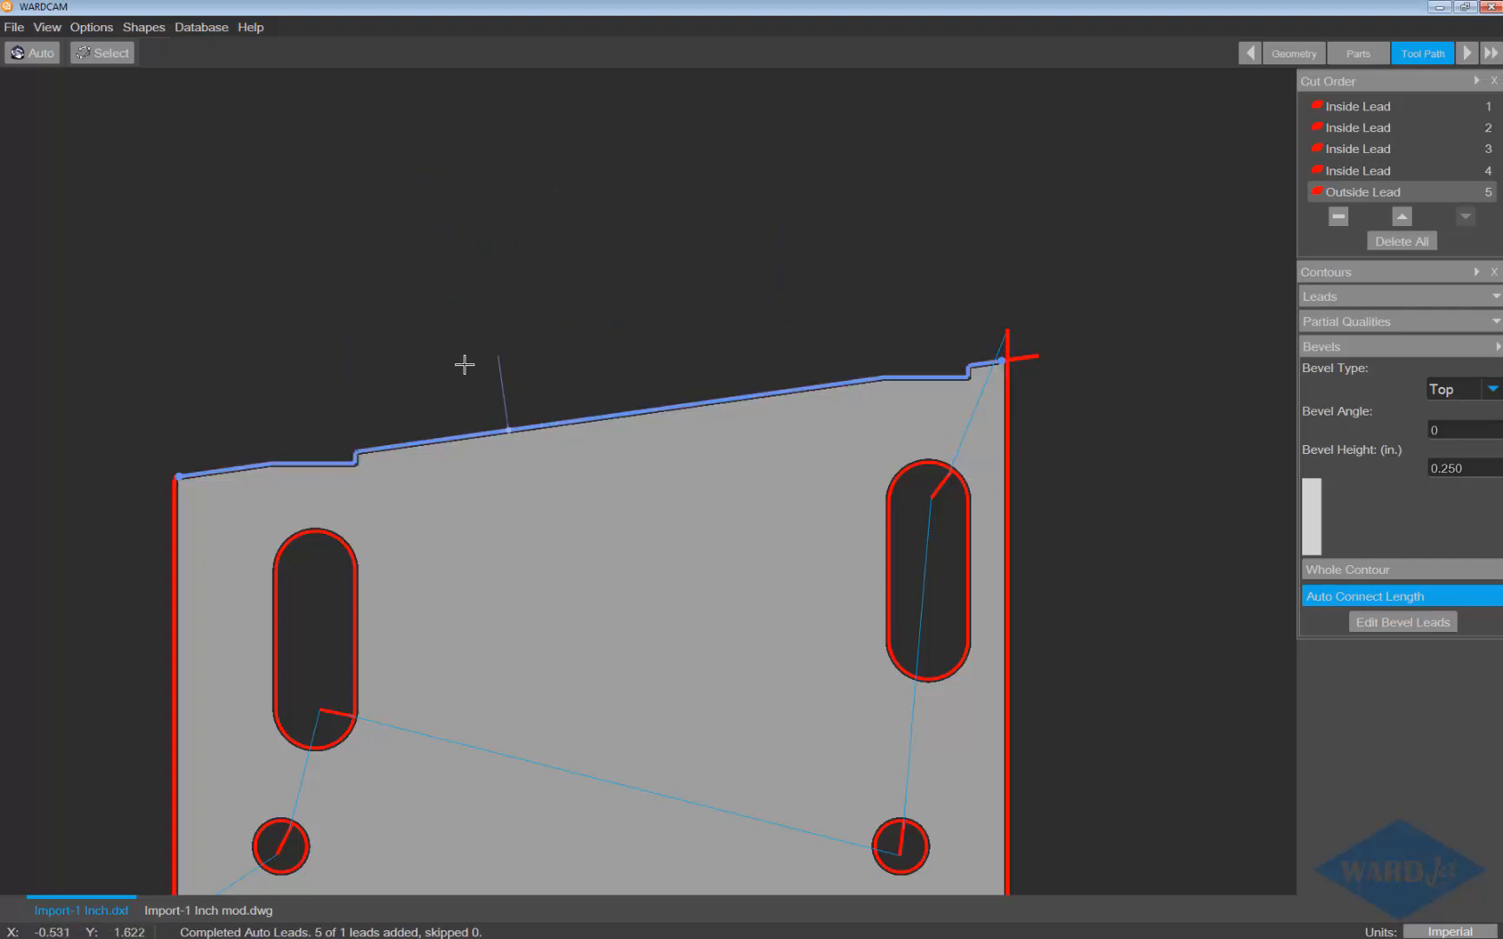
{"action": "left_click", "coordinate": [563, 345]}
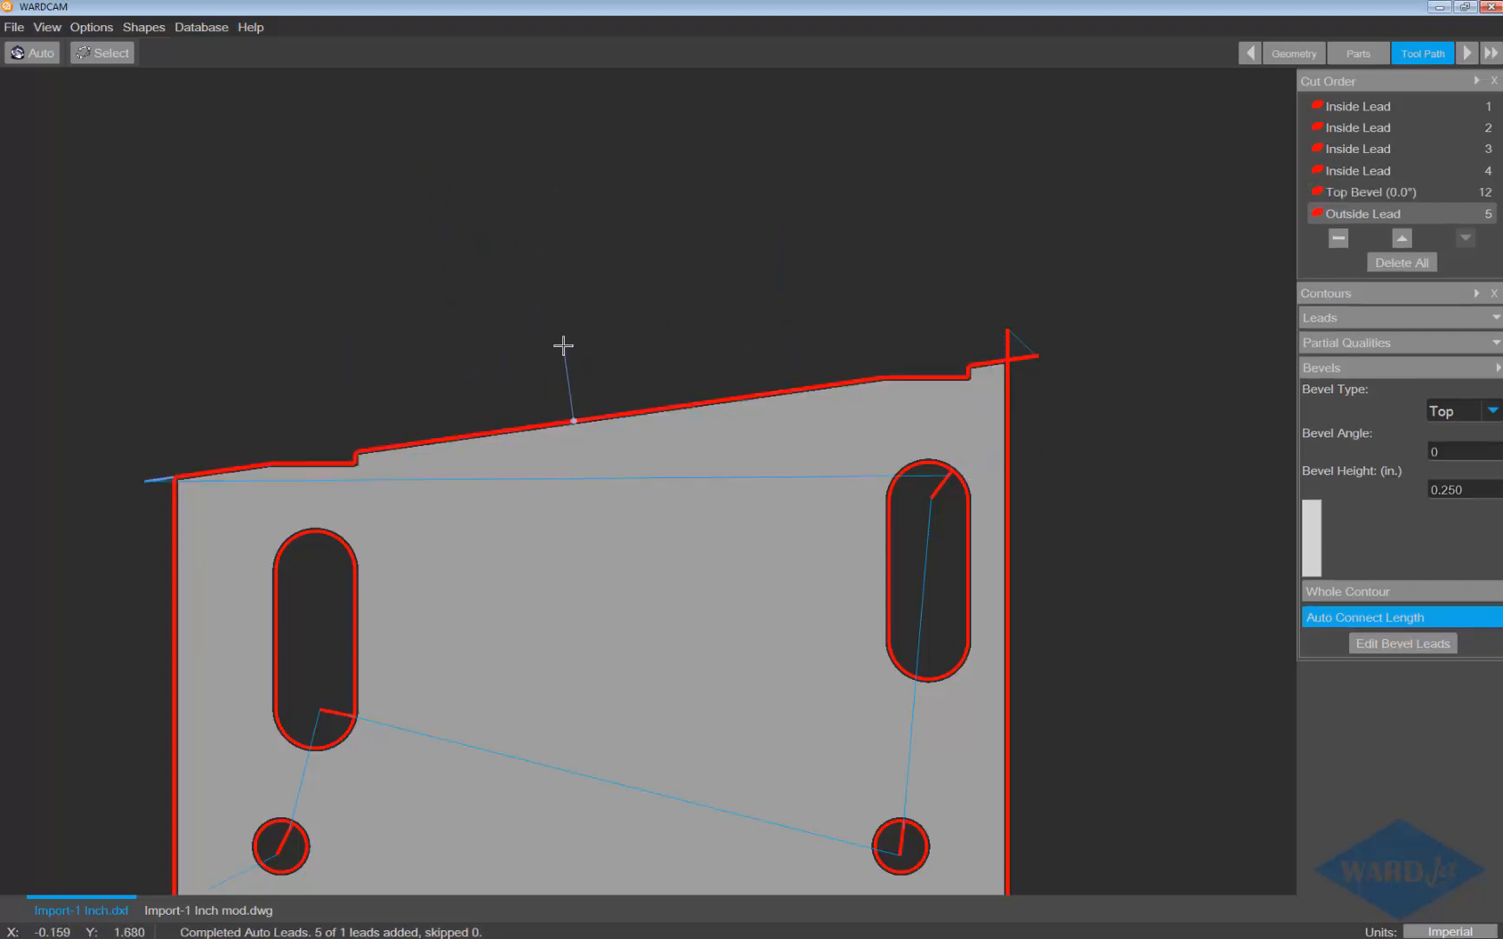
Step: Inspect the new bevel path along the upper edge and select the Top Bevel cut in the cut order
{"action": "scroll", "coordinate": [518, 423], "scroll_direction": "up", "scroll_amount": 3}
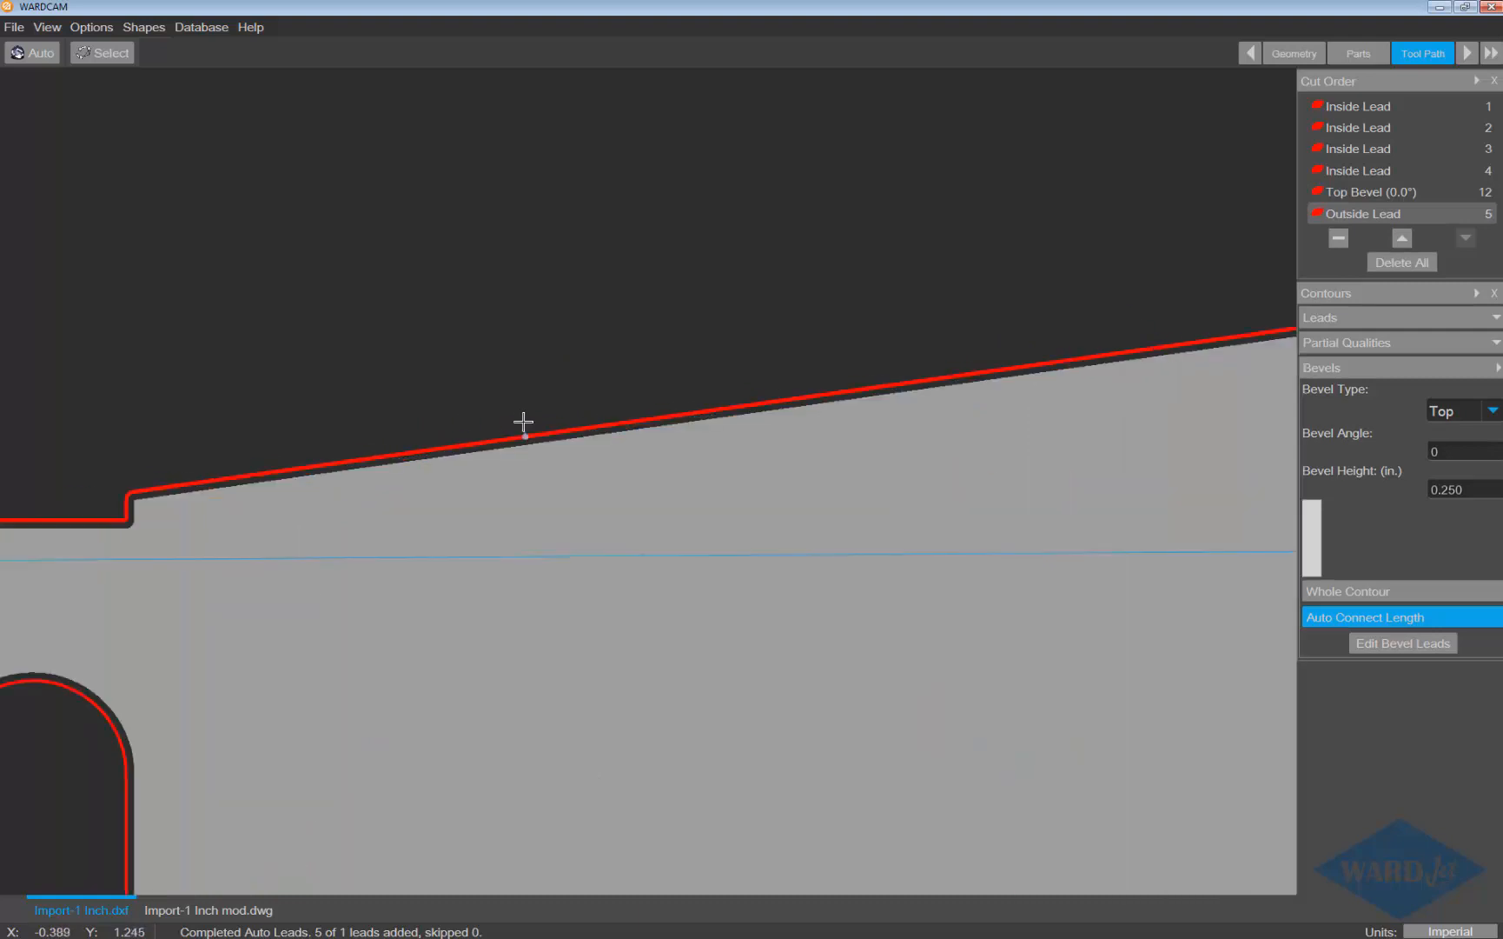
{"action": "scroll", "coordinate": [523, 426], "scroll_direction": "down", "scroll_amount": 5}
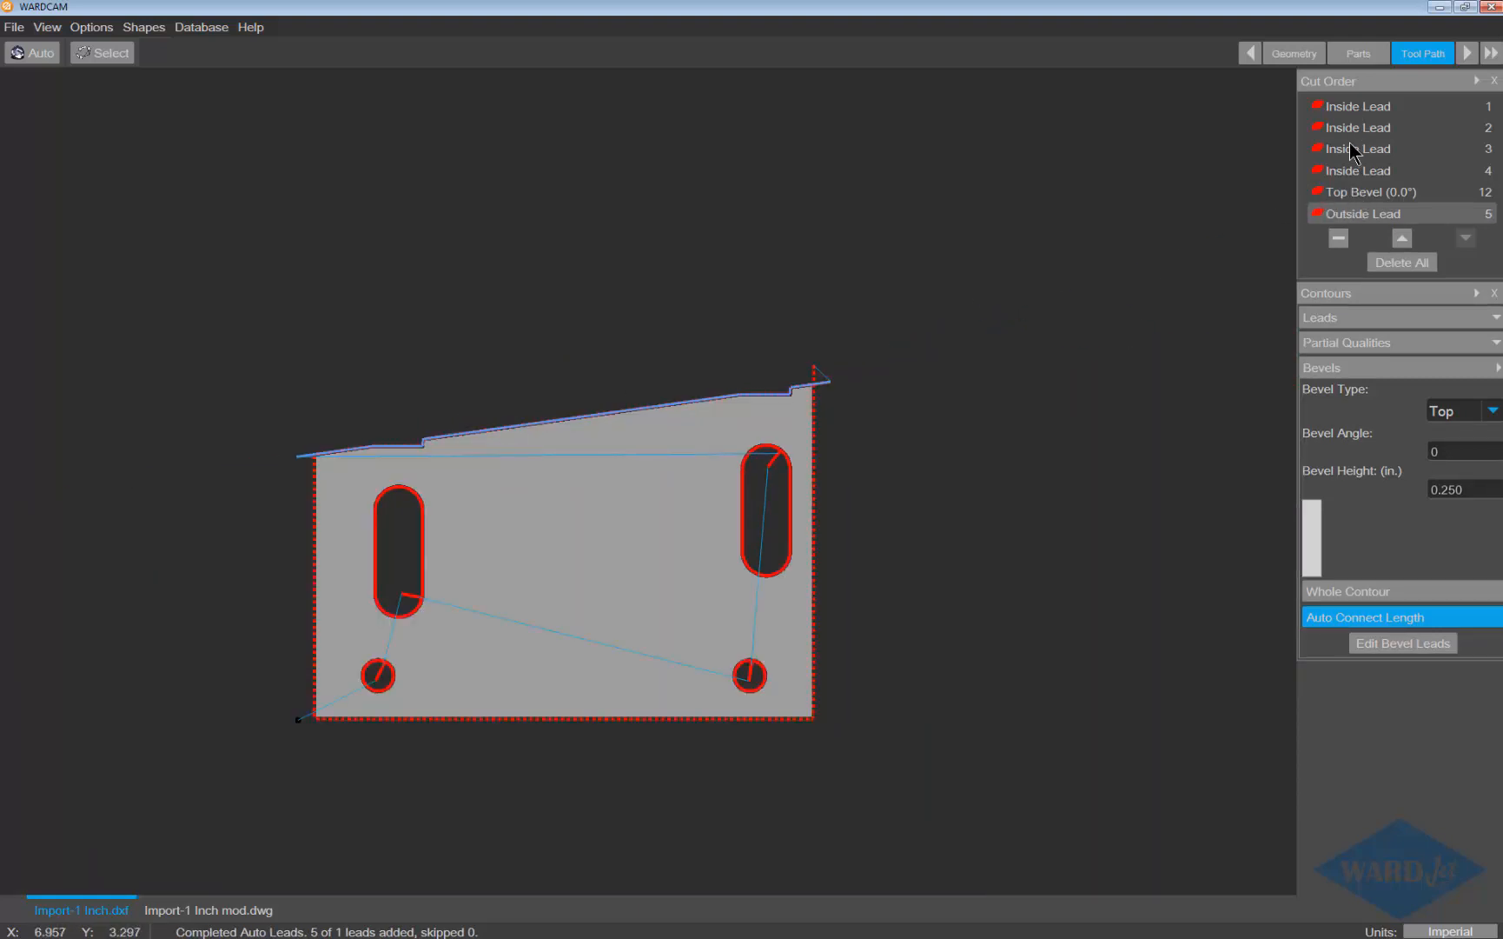
{"action": "left_click", "coordinate": [1350, 192]}
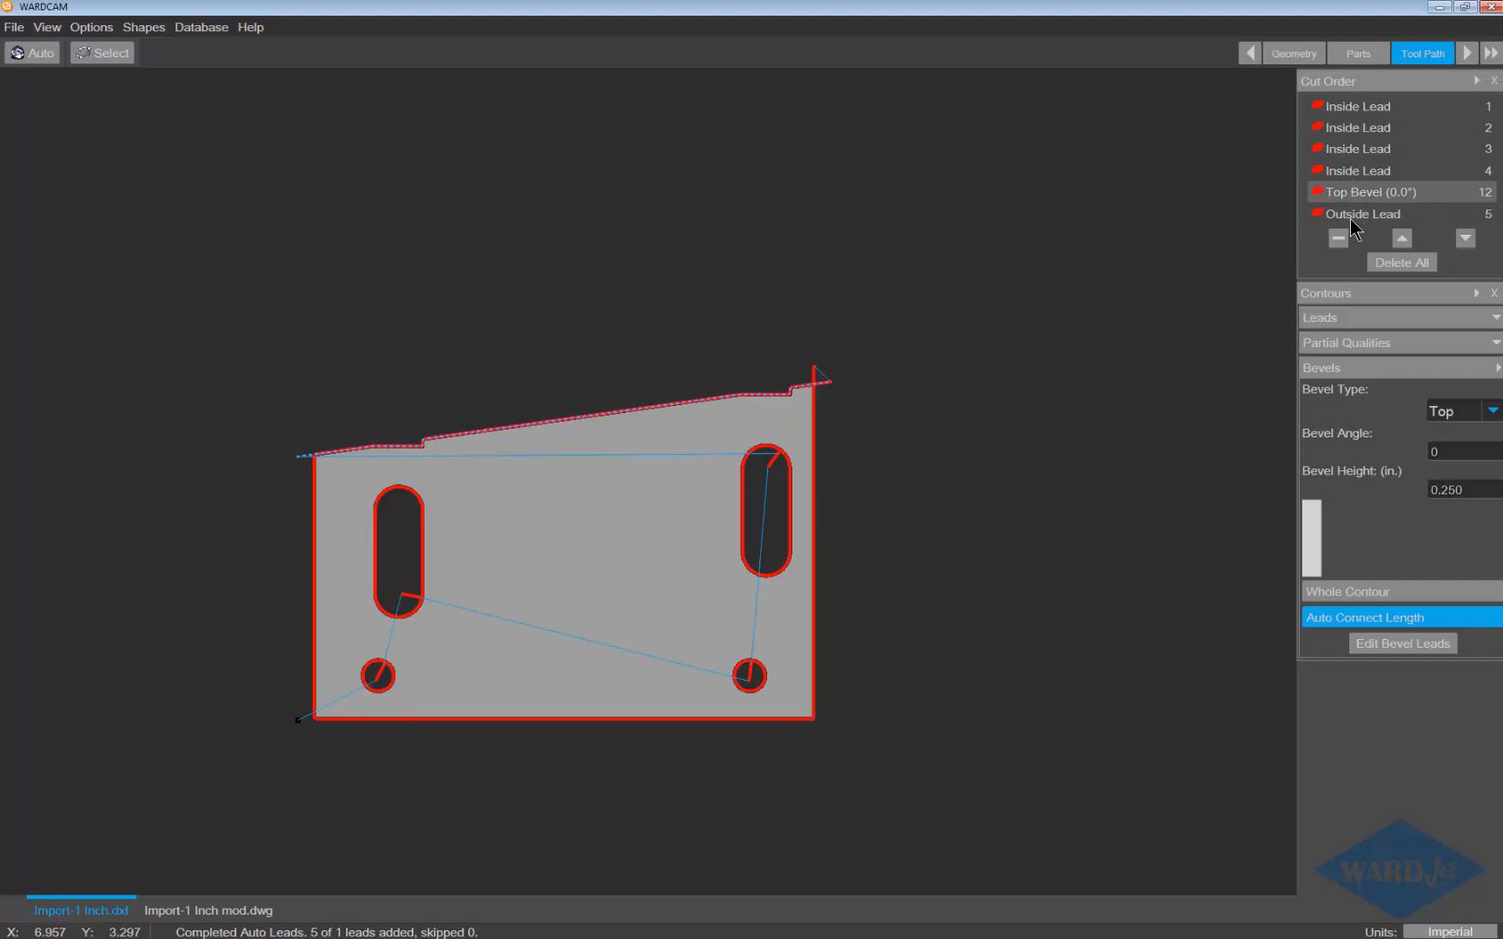
Step: Delete the Outside Lead cut from the cut order, keeping the inside leads and the Top Bevel
{"action": "left_click", "coordinate": [1329, 213]}
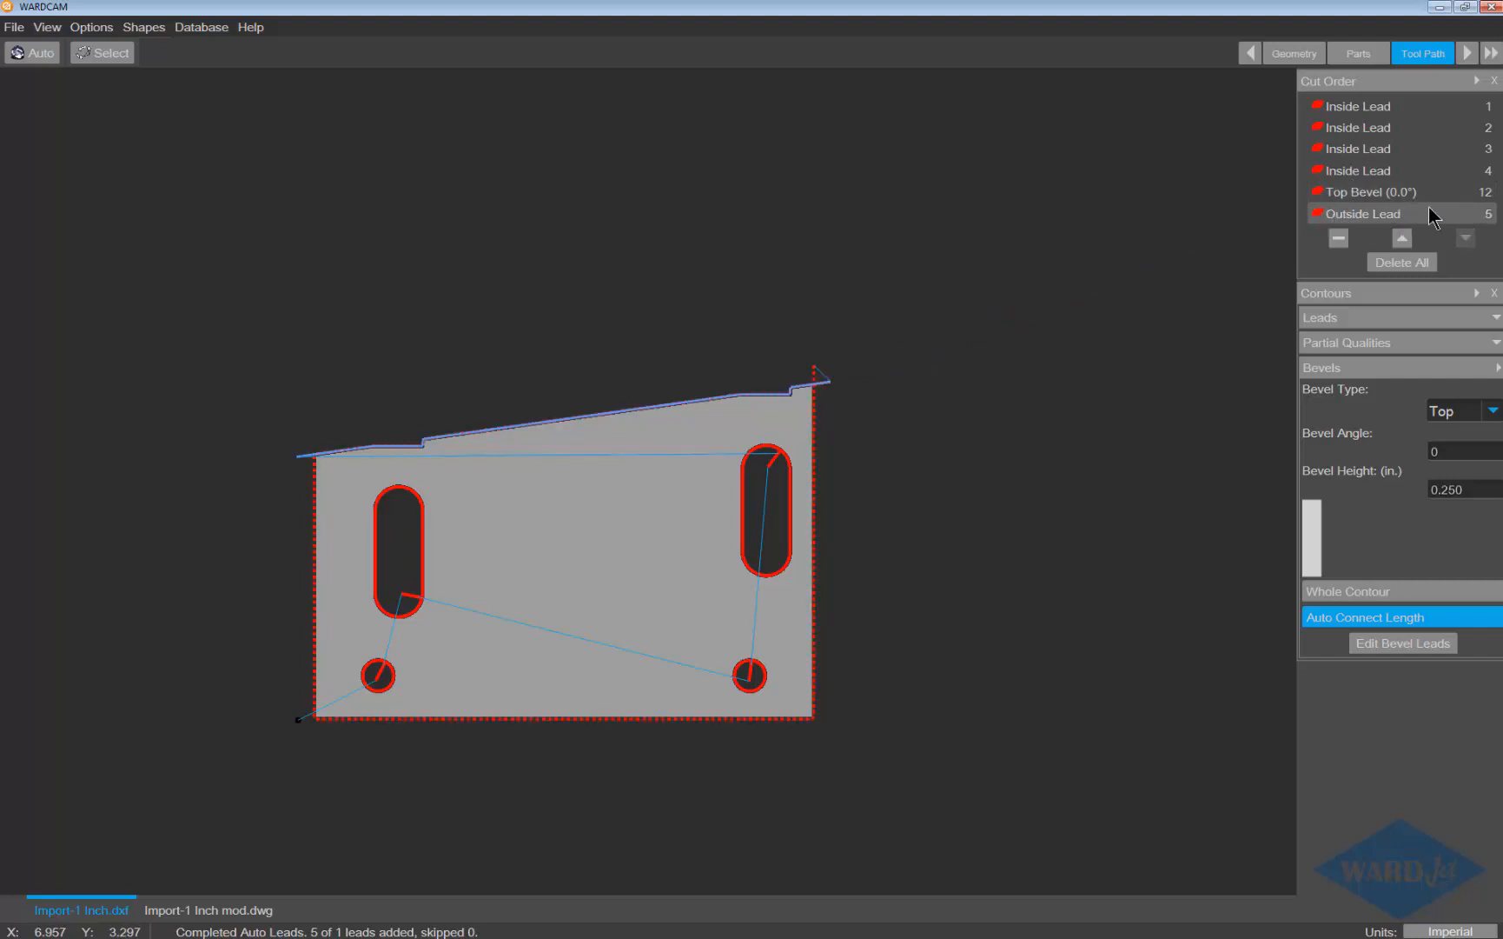
{"action": "left_click", "coordinate": [1338, 238]}
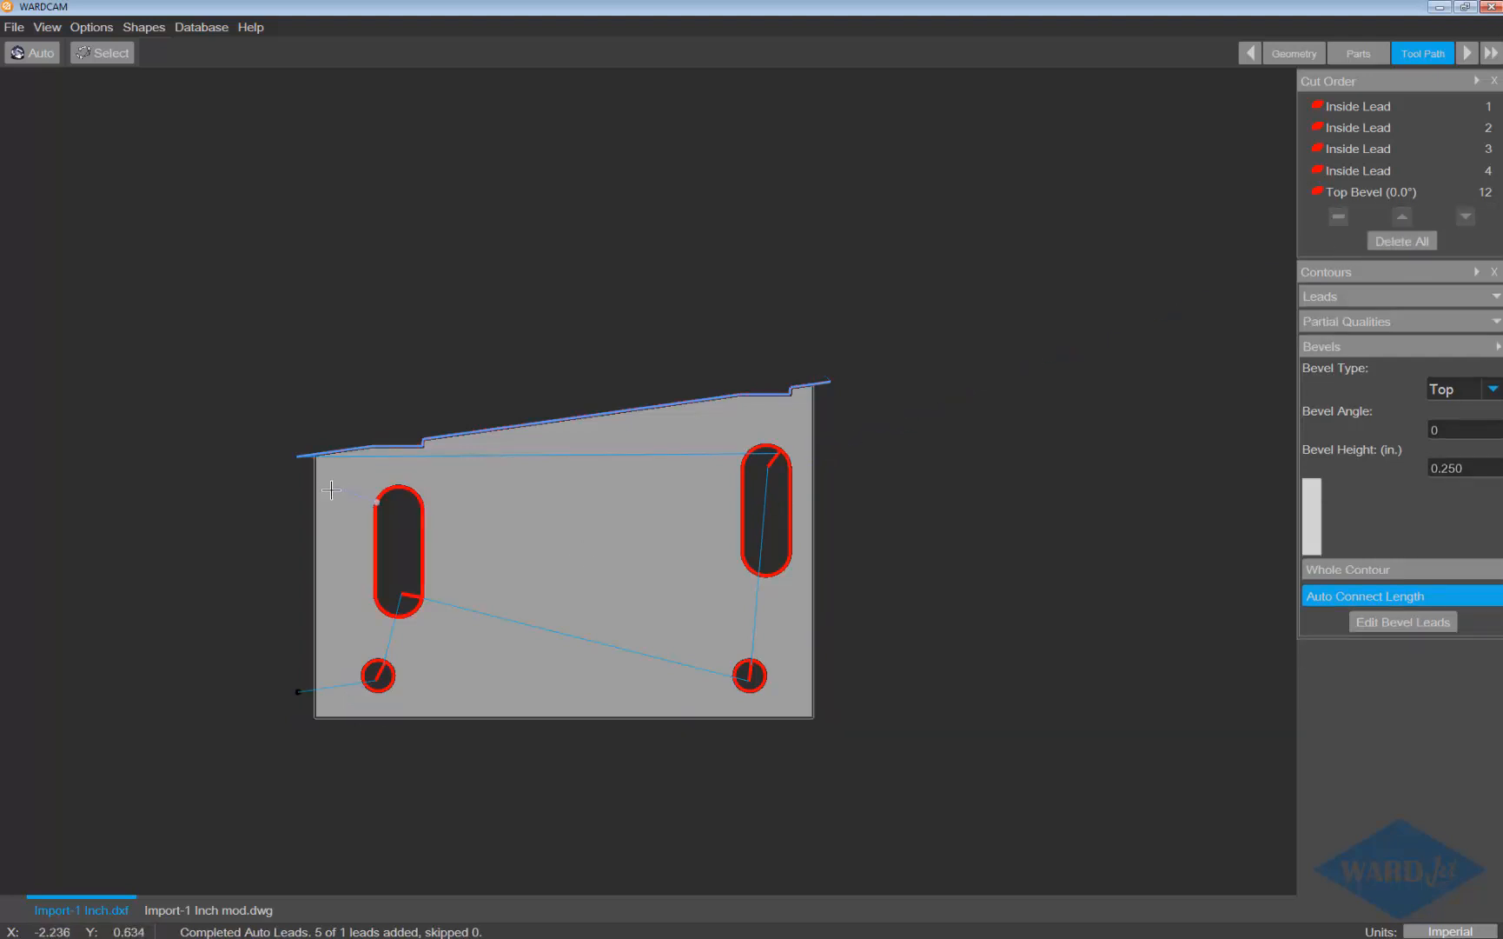
{"action": "scroll", "coordinate": [300, 454], "scroll_direction": "up", "scroll_amount": 5}
{"action": "scroll", "coordinate": [233, 470], "scroll_direction": "down", "scroll_amount": 5}
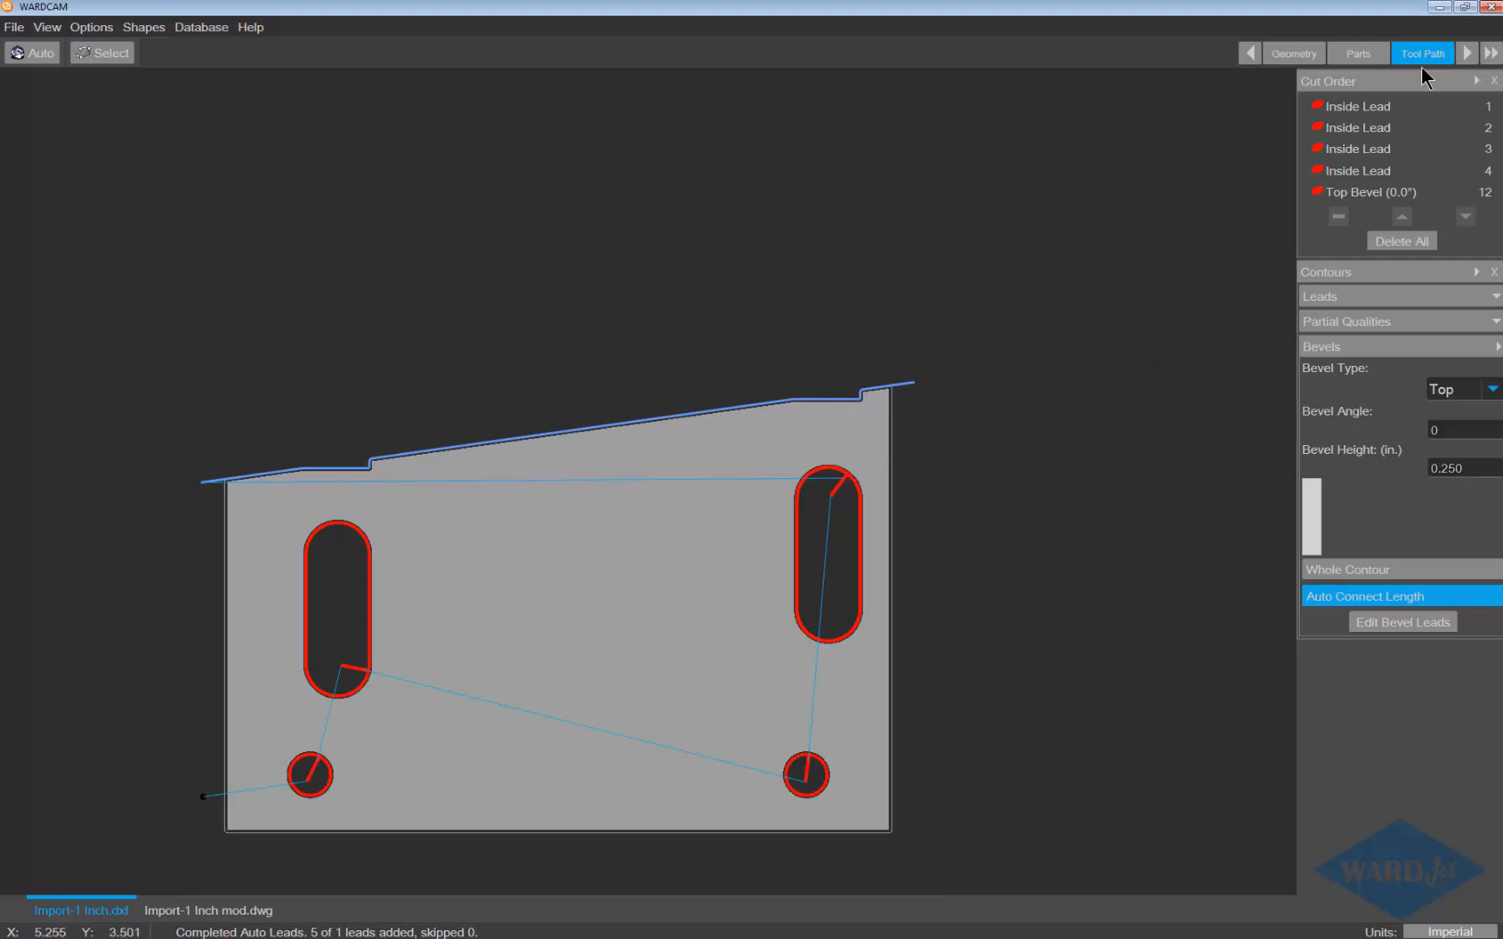
Step: Proceed to the Post stage and place the program start point on the part's lower-left corner
{"action": "left_click", "coordinate": [1468, 57]}
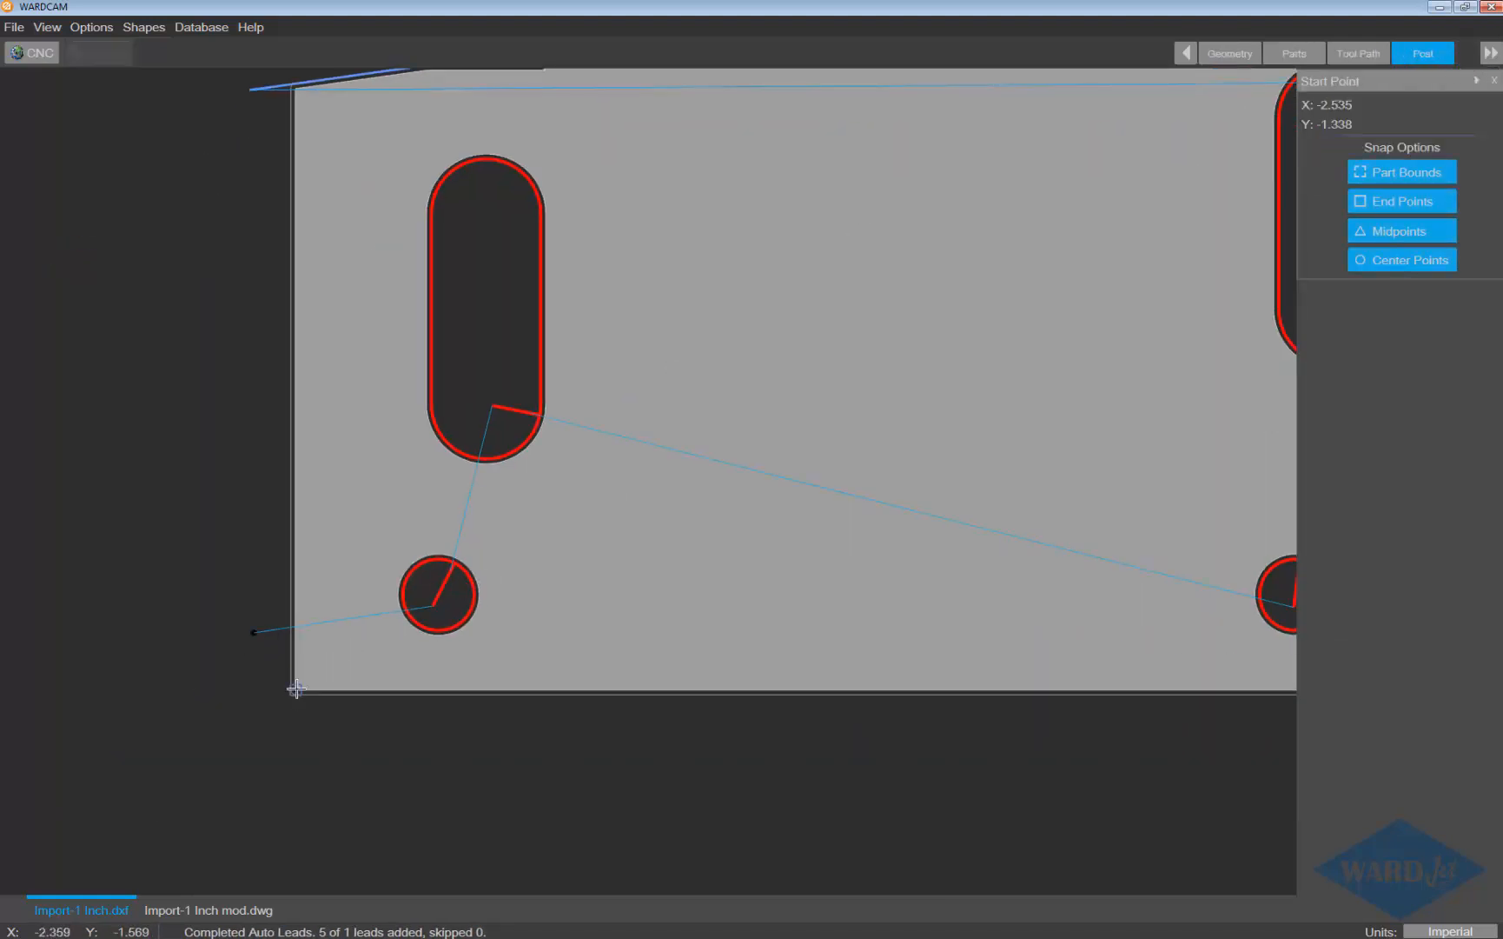
{"action": "left_click", "coordinate": [296, 688]}
{"action": "scroll", "coordinate": [573, 616], "scroll_direction": "up", "scroll_amount": 3}
{"action": "scroll", "coordinate": [570, 617], "scroll_direction": "down", "scroll_amount": 1}
{"action": "scroll", "coordinate": [570, 617], "scroll_direction": "down", "scroll_amount": 3}
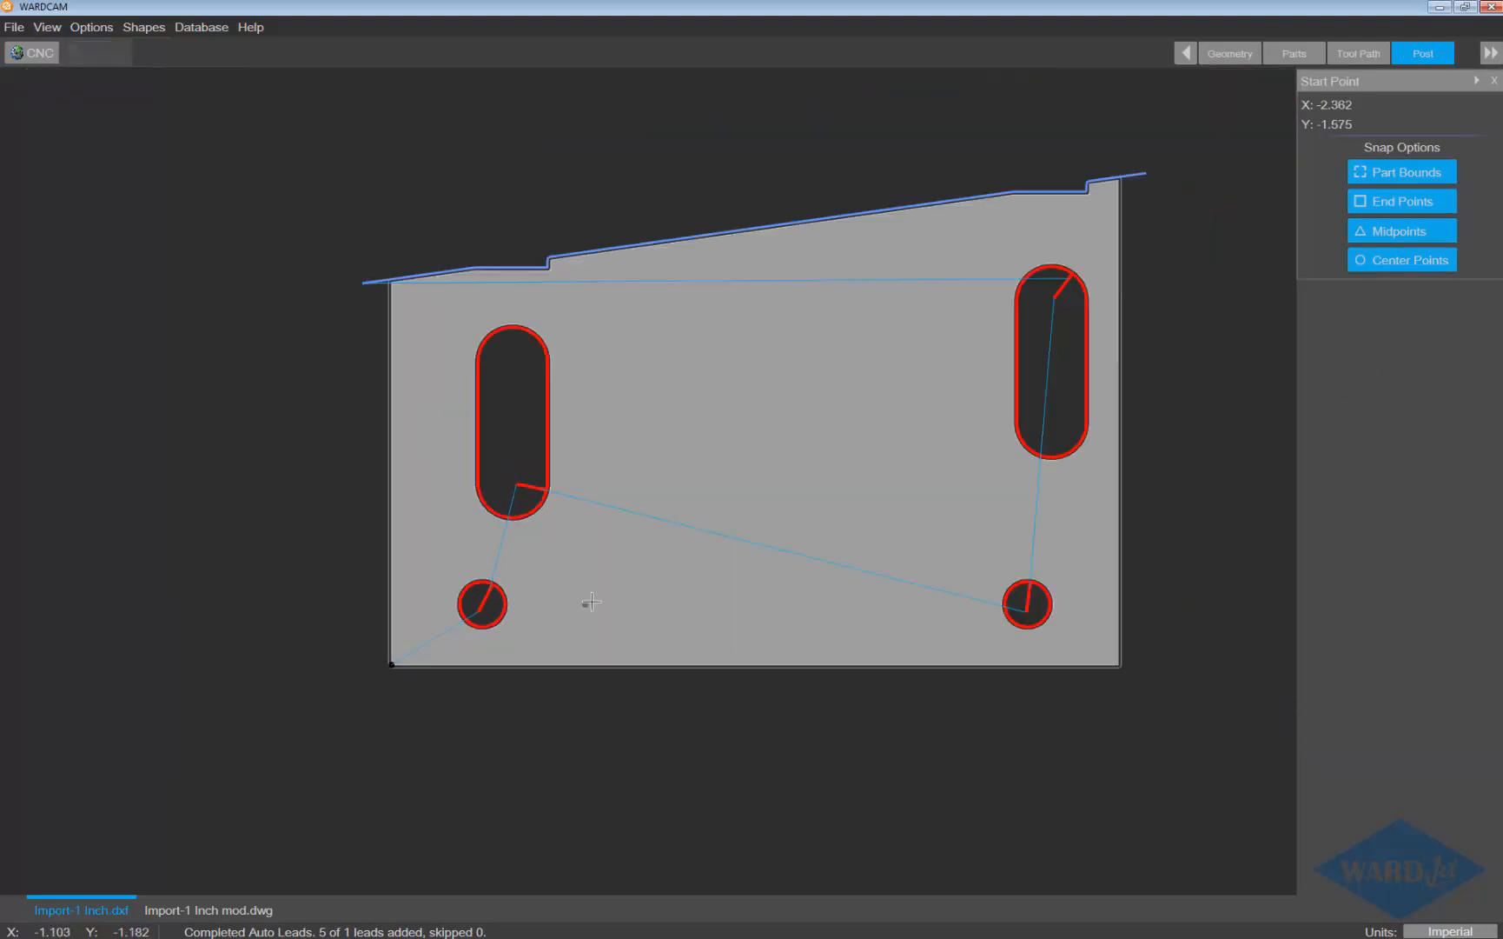
{"action": "middle_click_drag", "start_coordinate": [584, 604], "coordinate": [492, 647]}
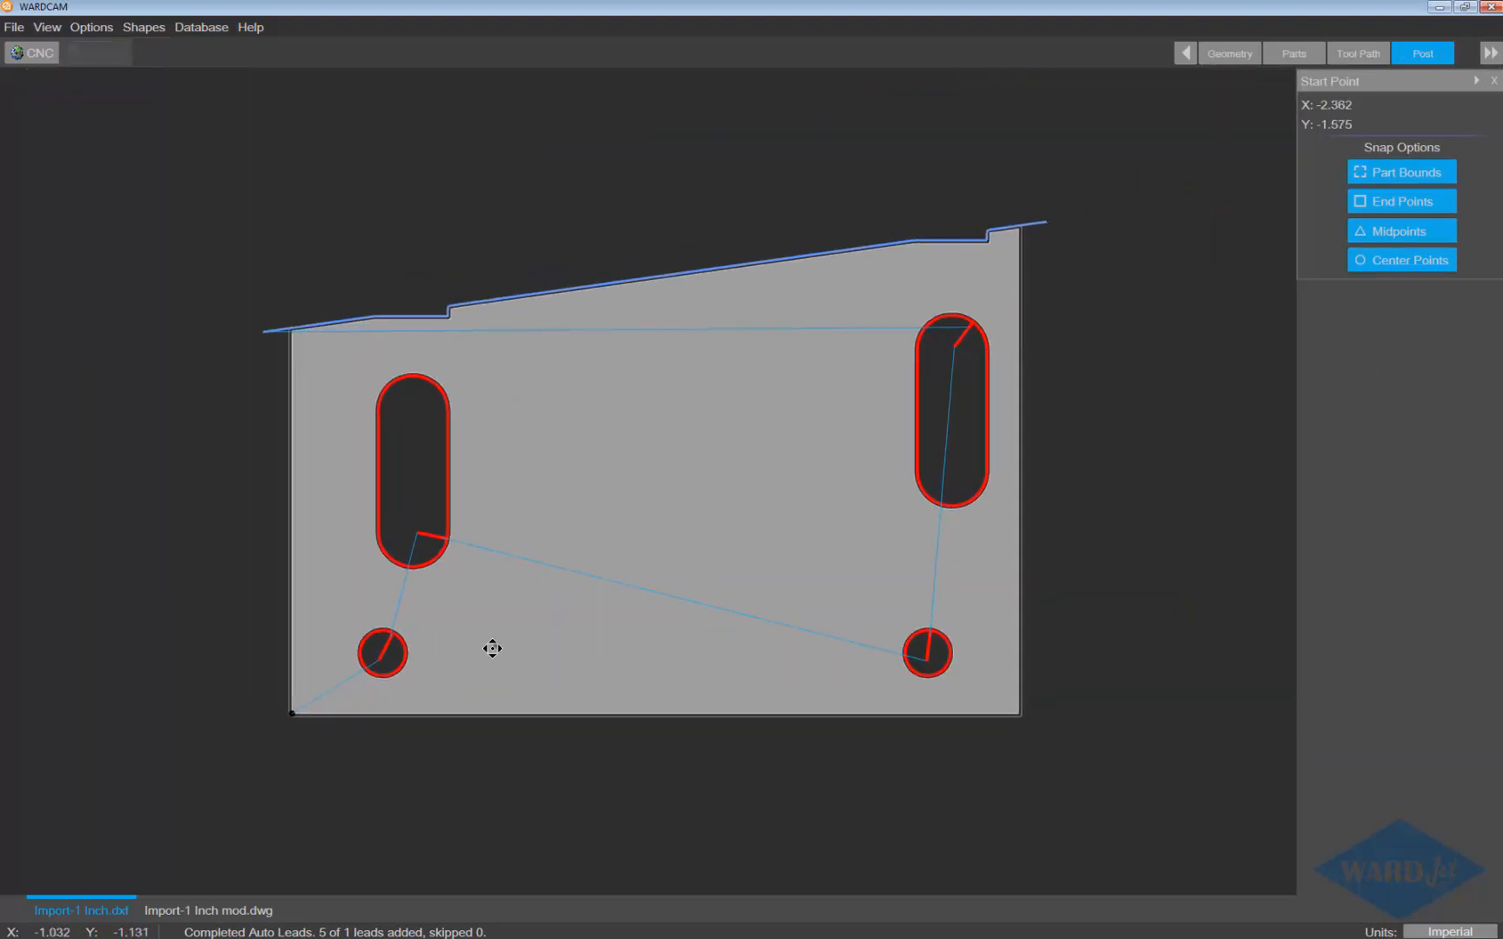
Step: Output the CNC program to the Desktop, overwriting Import-1 Inch mod2.cnc, and reload that file in Notepad++
{"action": "left_click", "coordinate": [33, 53]}
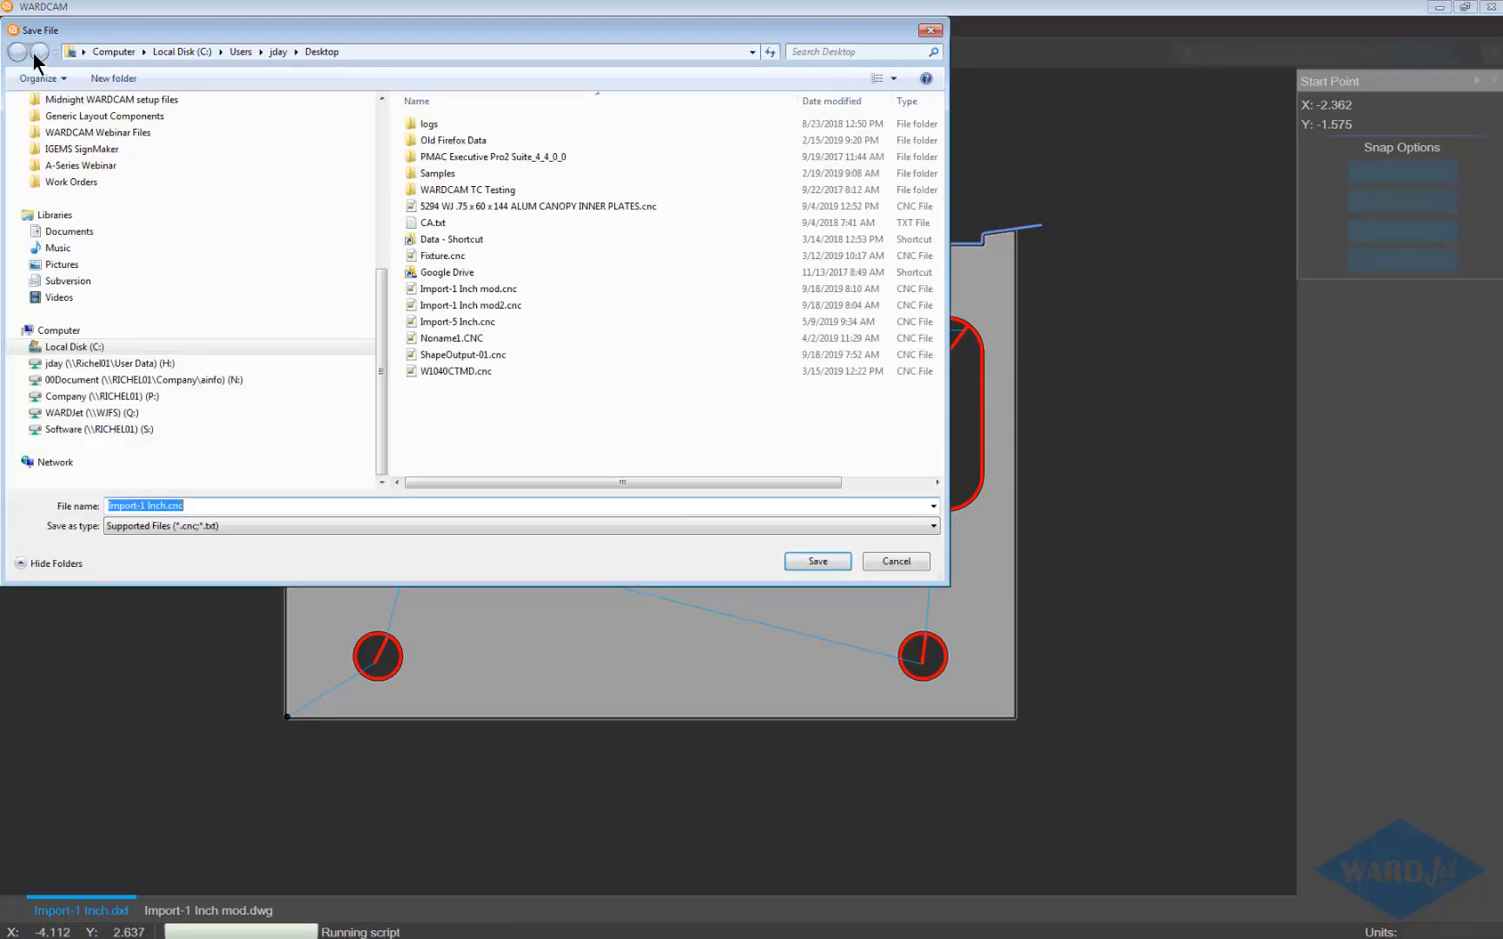
{"action": "left_click", "coordinate": [858, 101]}
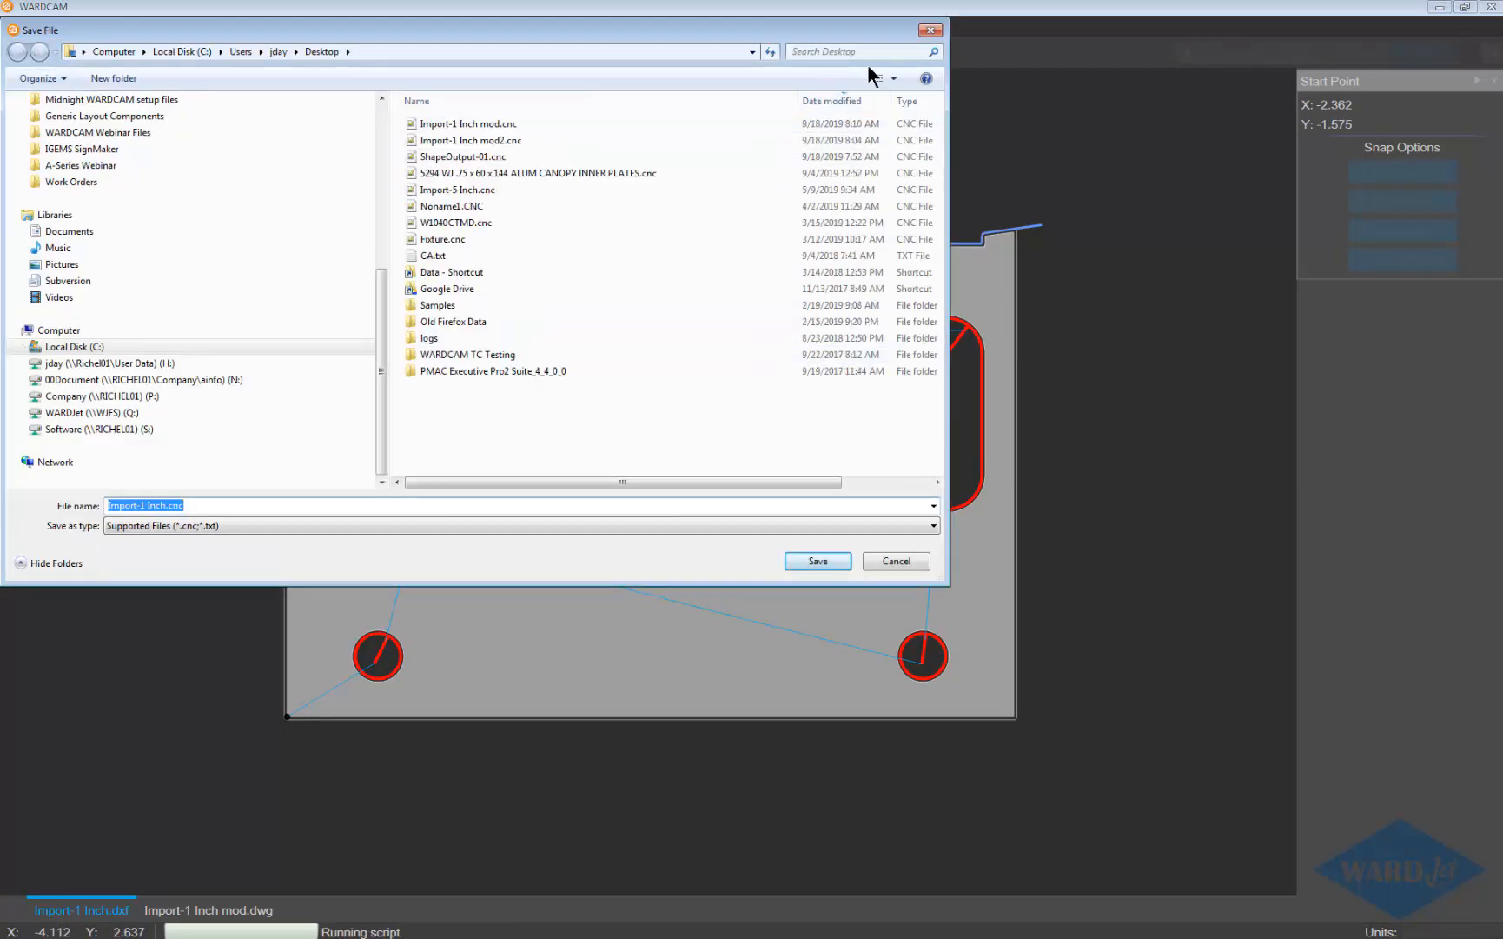
{"action": "left_click", "coordinate": [511, 140]}
{"action": "left_click", "coordinate": [801, 560]}
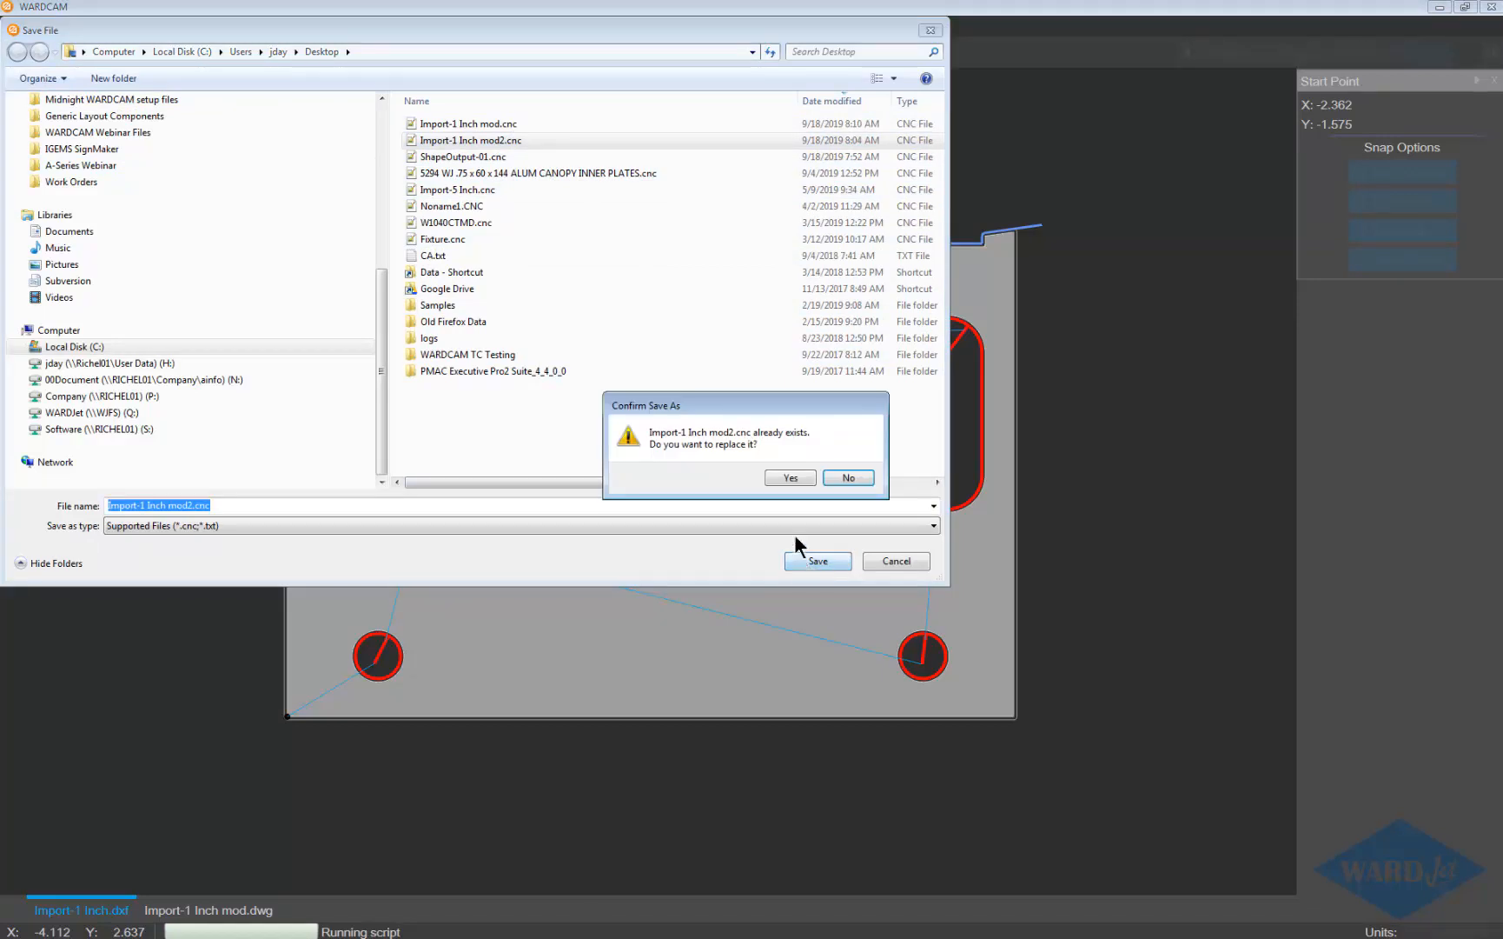
{"action": "left_click", "coordinate": [789, 477]}
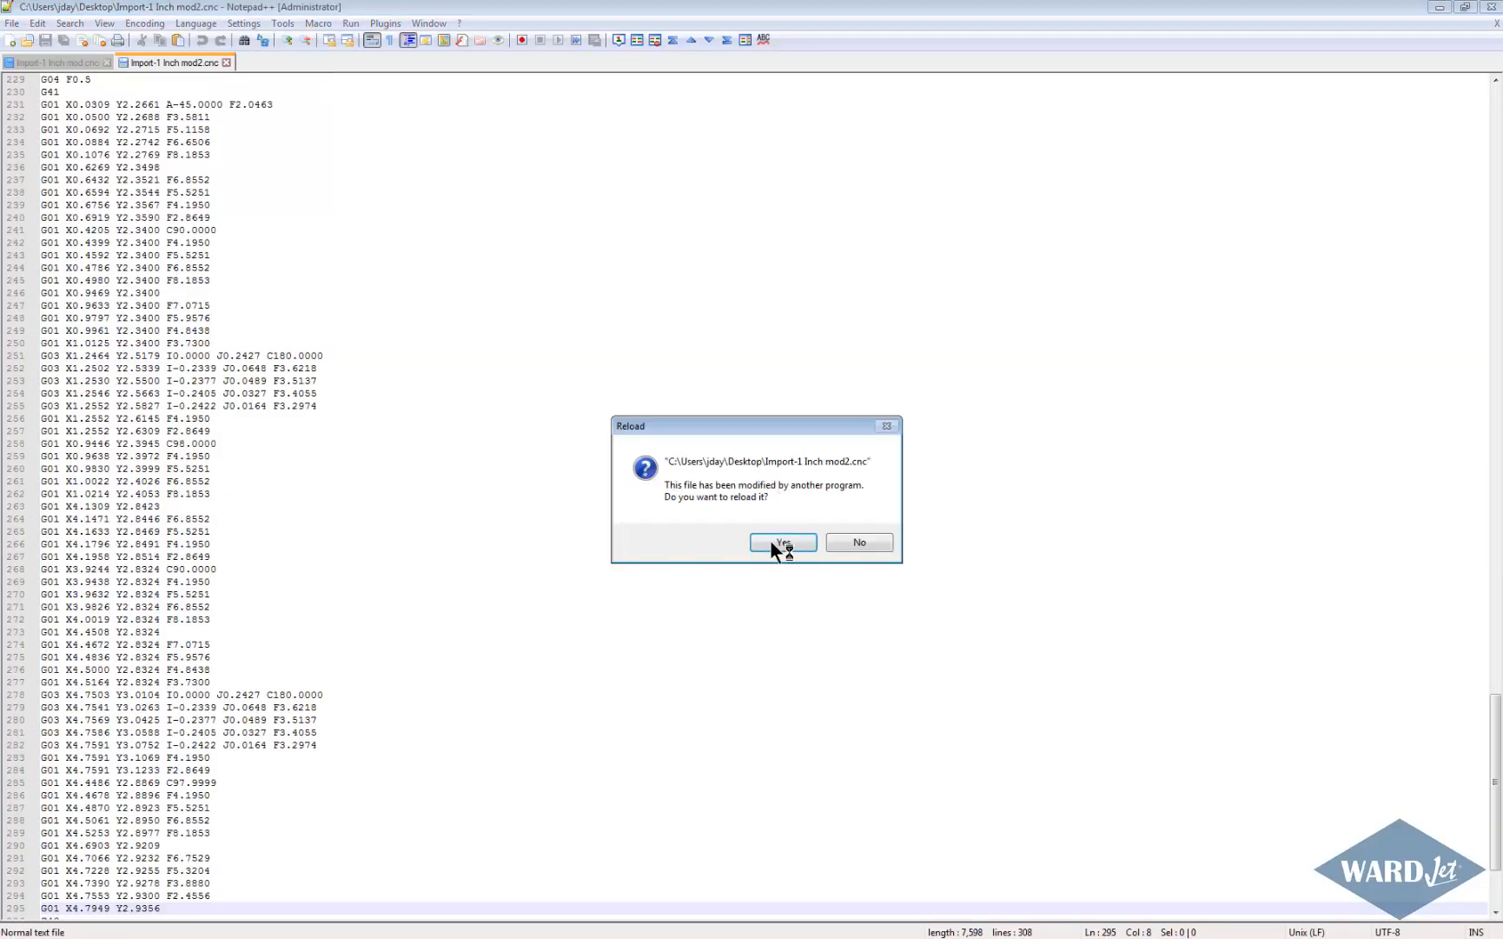
{"action": "left_click", "coordinate": [777, 542]}
Step: Examine the C-axis positioning line ahead of the bevel cut and the initial A and C positioning line at the program's start
{"action": "scroll", "coordinate": [234, 209], "scroll_direction": "up", "scroll_amount": 10}
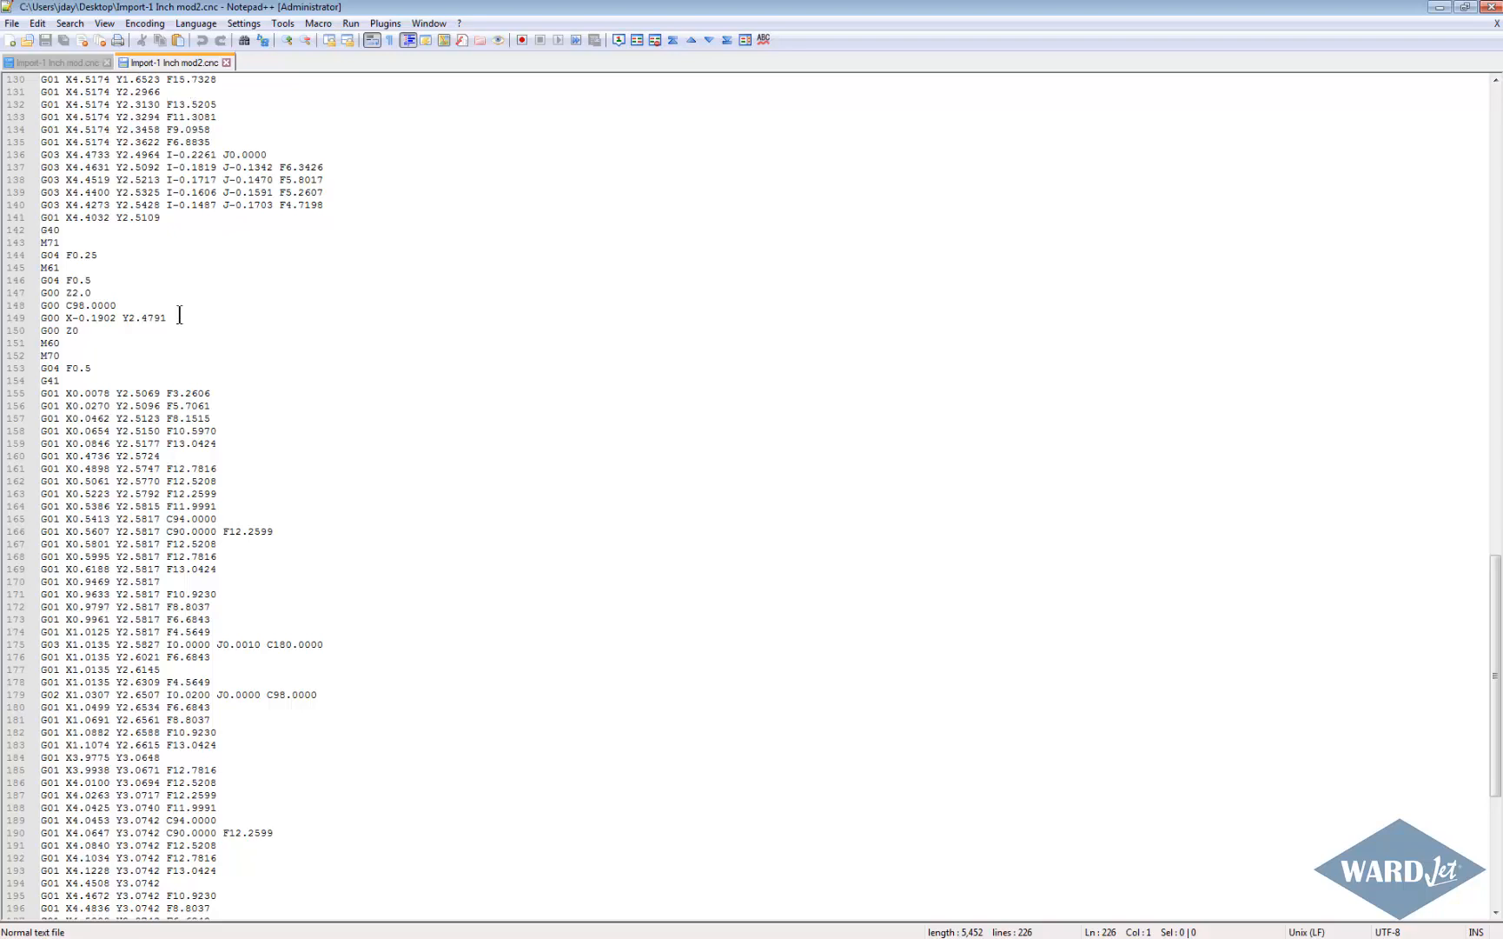
{"action": "scroll", "coordinate": [180, 315], "scroll_direction": "up", "scroll_amount": 3}
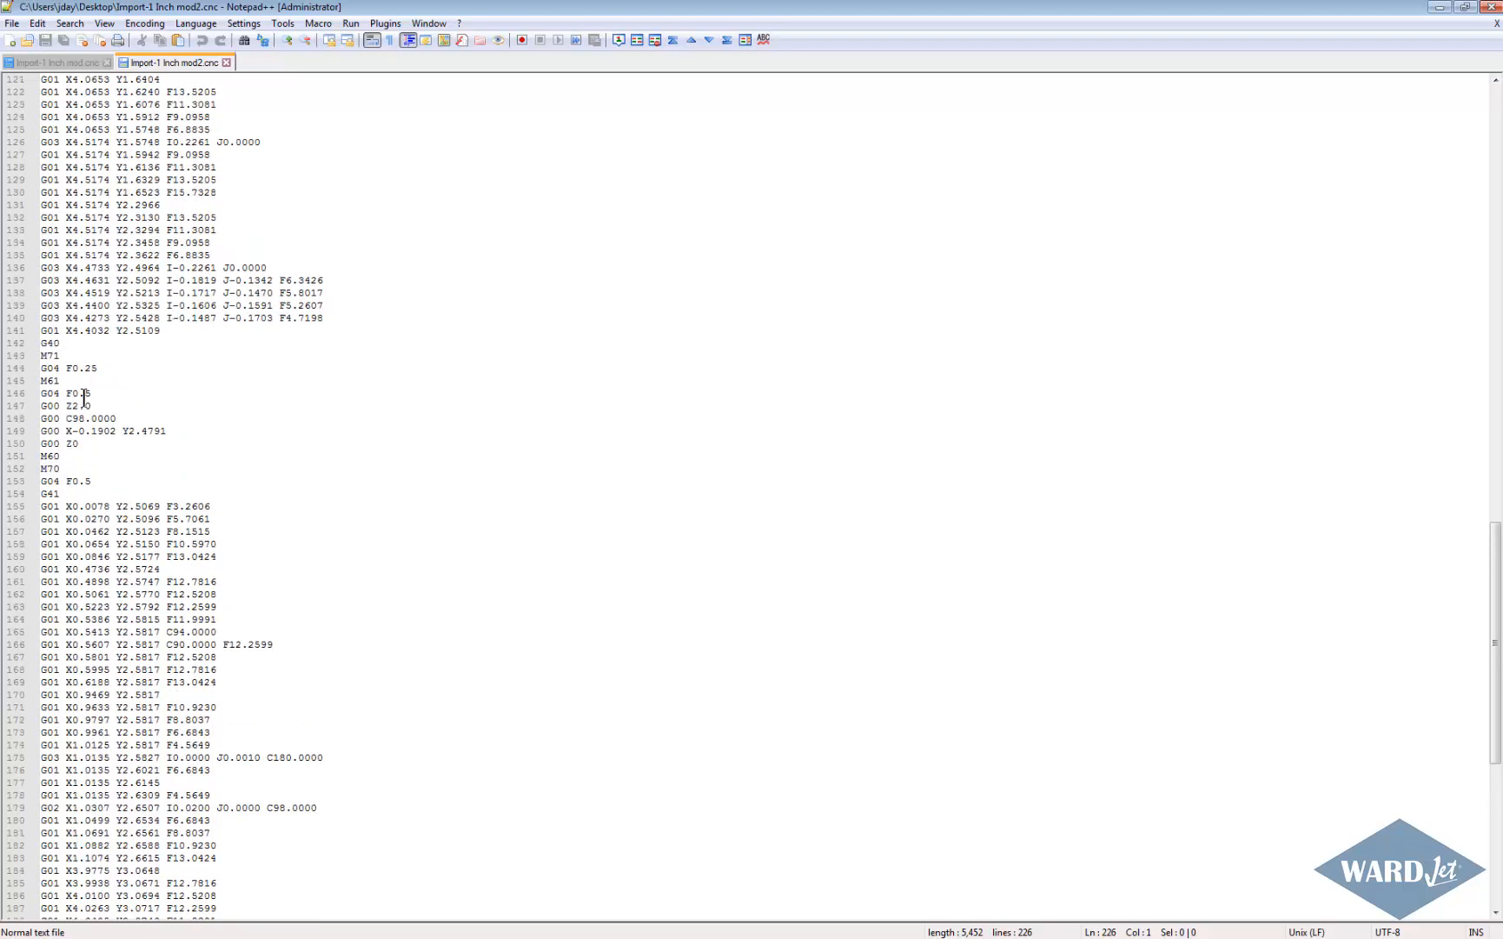
{"action": "scroll", "coordinate": [180, 375], "scroll_direction": "up", "scroll_amount": 2}
{"action": "left_click_drag", "start_coordinate": [118, 494], "coordinate": [58, 495]}
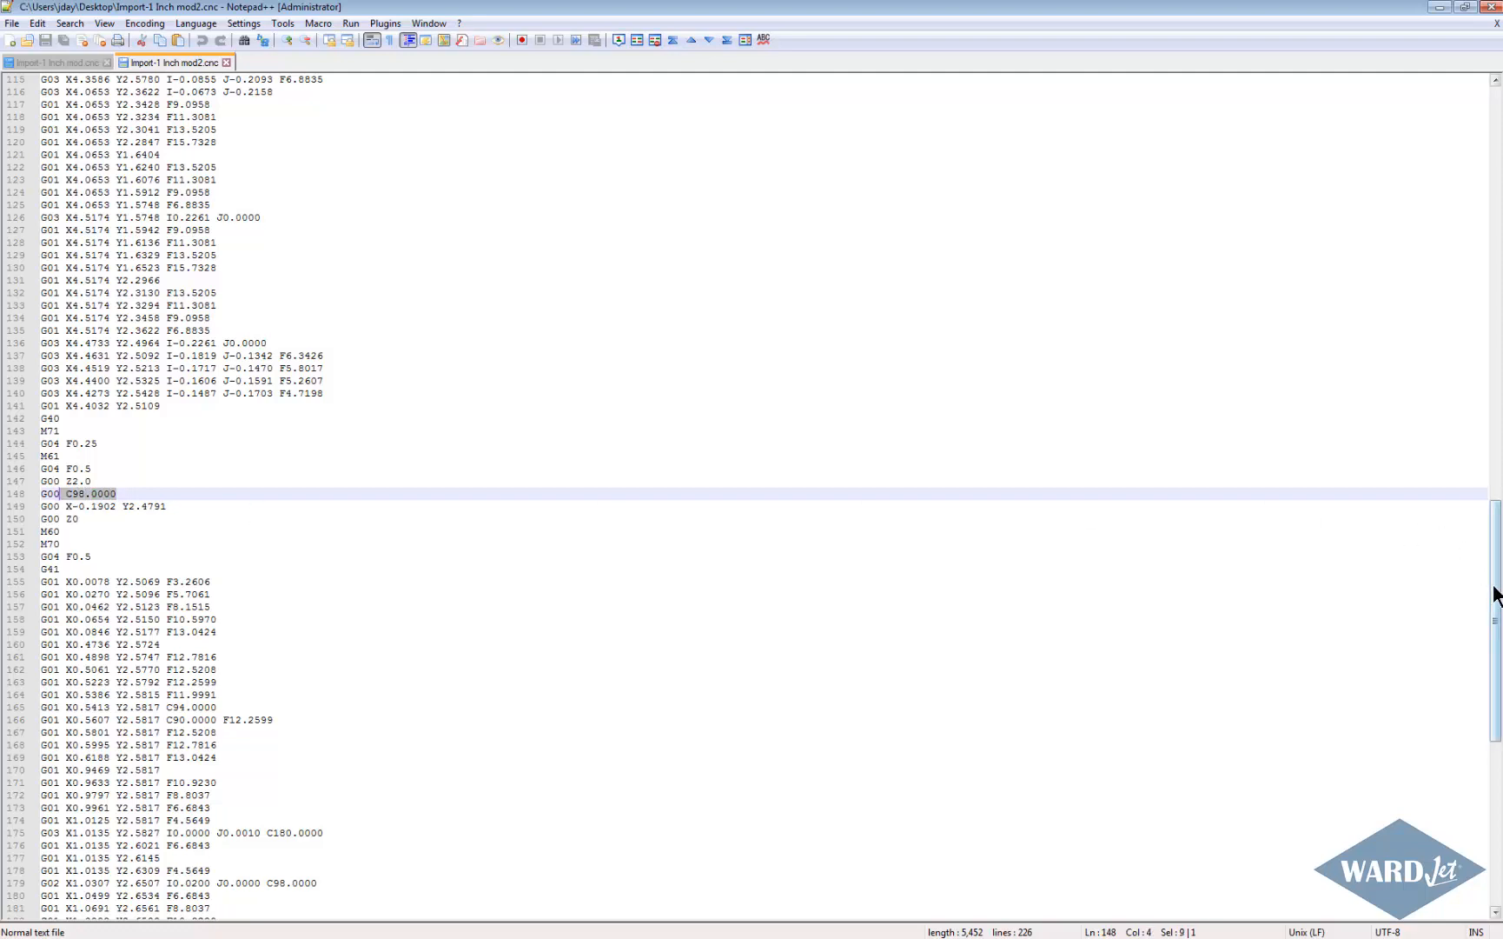
{"action": "left_click_drag", "start_coordinate": [1494, 591], "coordinate": [1491, 143]}
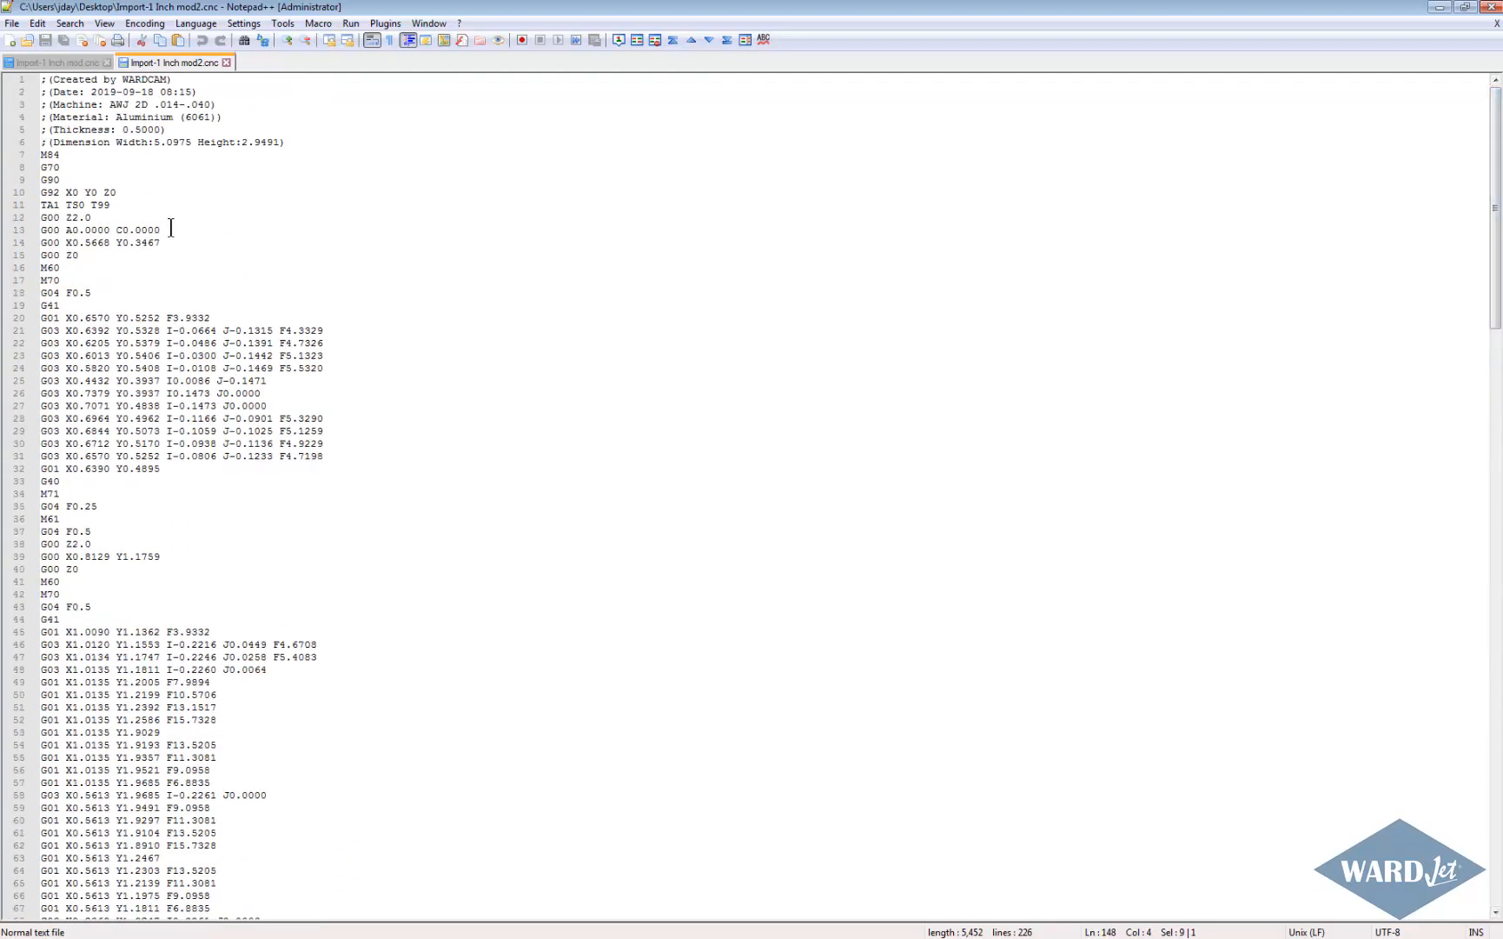
{"action": "left_click_drag", "start_coordinate": [167, 231], "coordinate": [46, 231]}
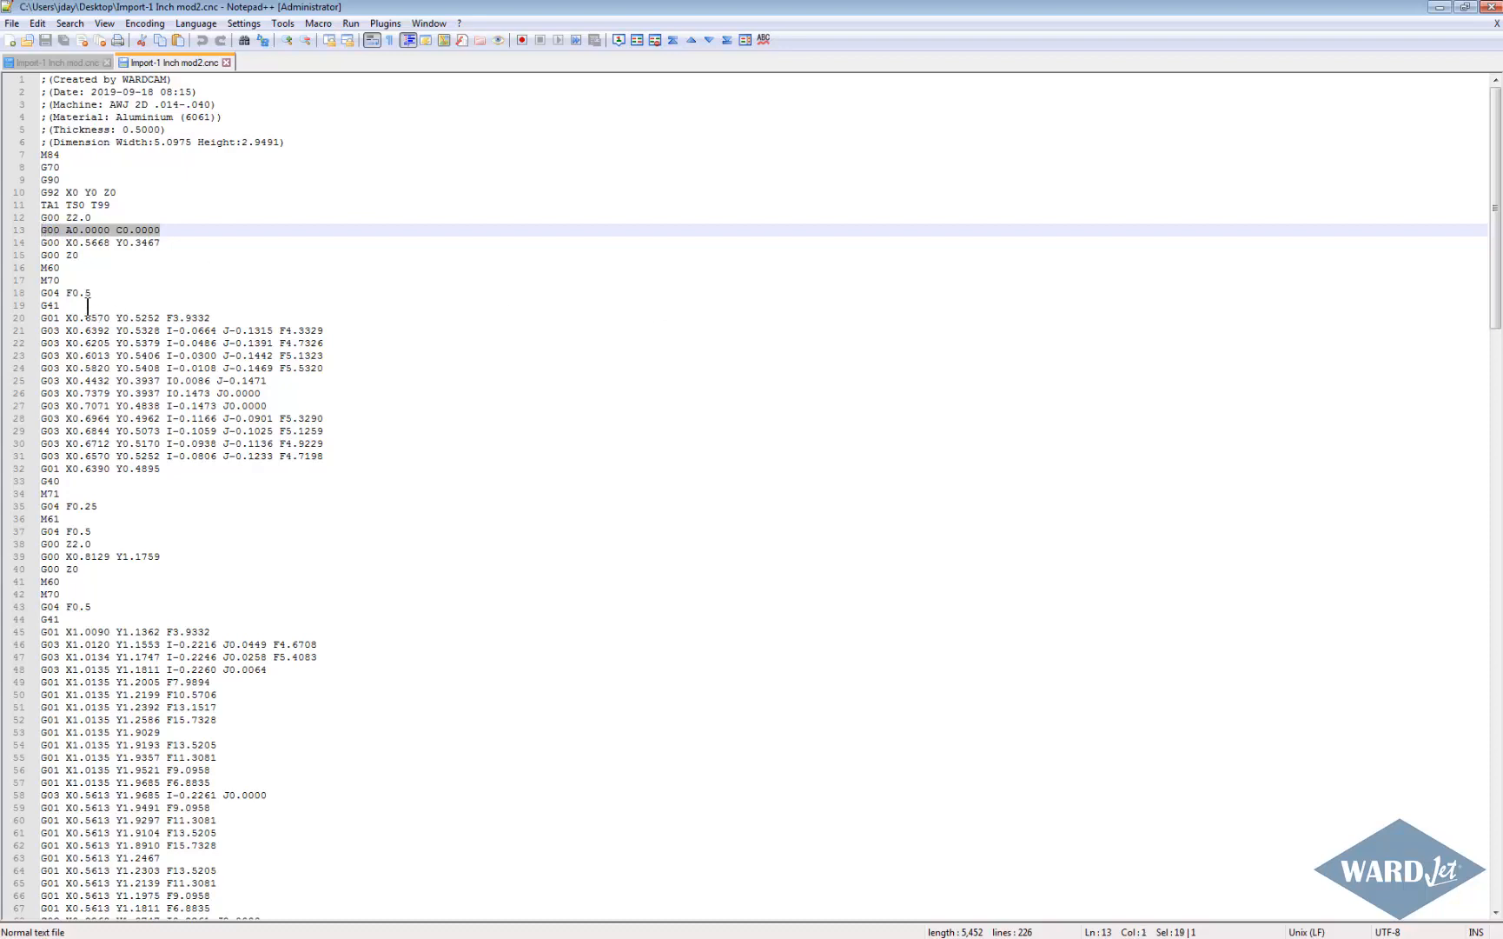
{"action": "left_click", "coordinate": [168, 231]}
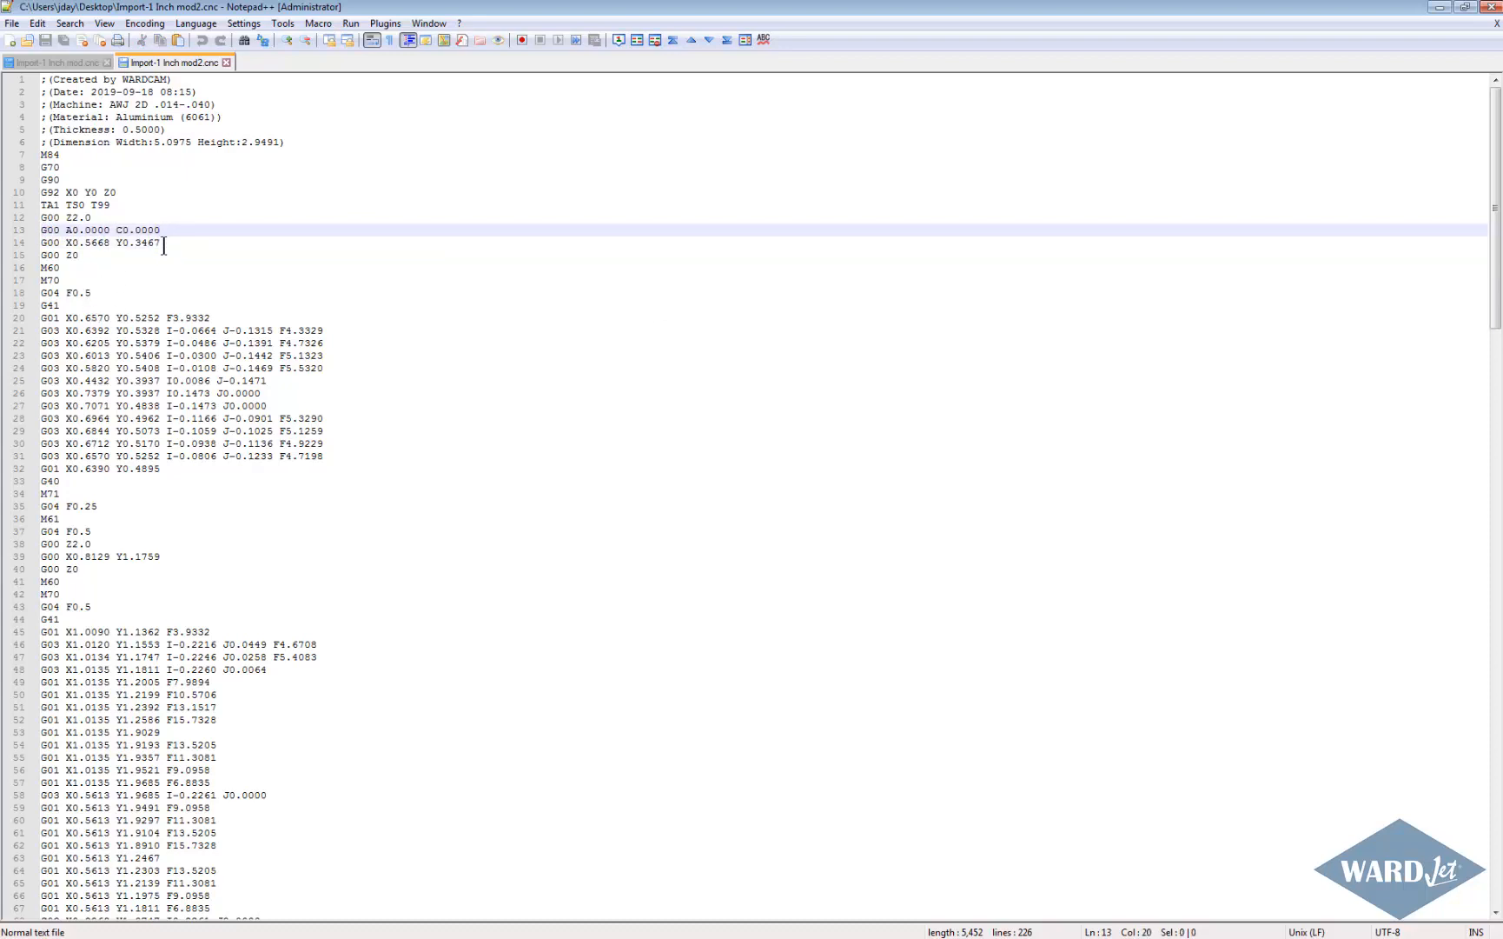
{"action": "left_click", "coordinate": [162, 242]}
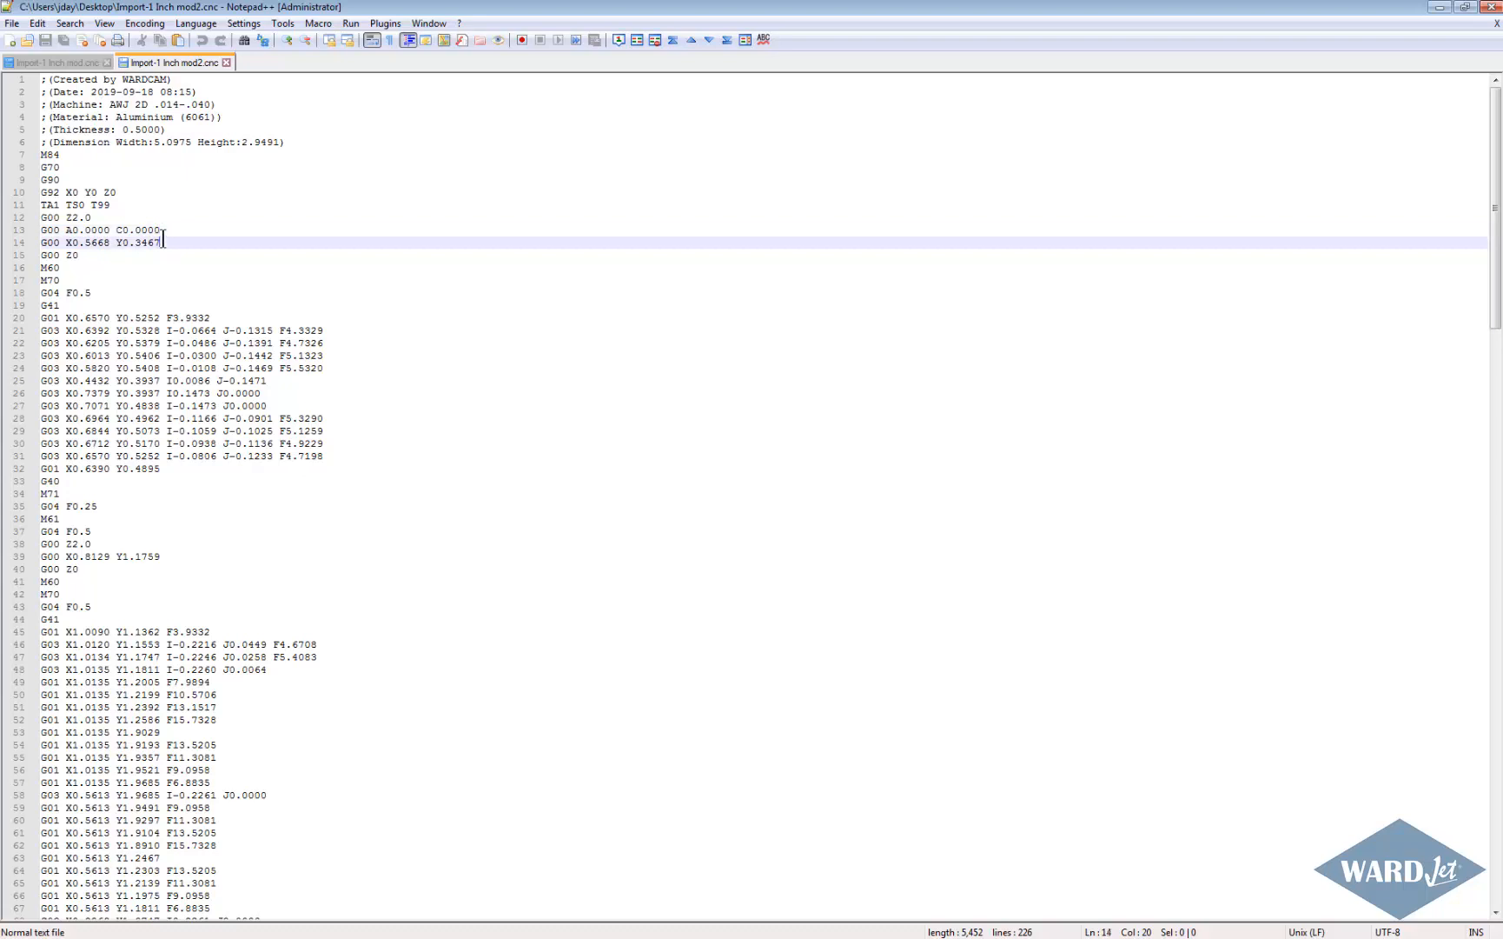
Step: Examine the C-axis rotation commands before the bevel cut and at the first corner of its path
{"action": "left_click_drag", "start_coordinate": [1494, 261], "coordinate": [1494, 585]}
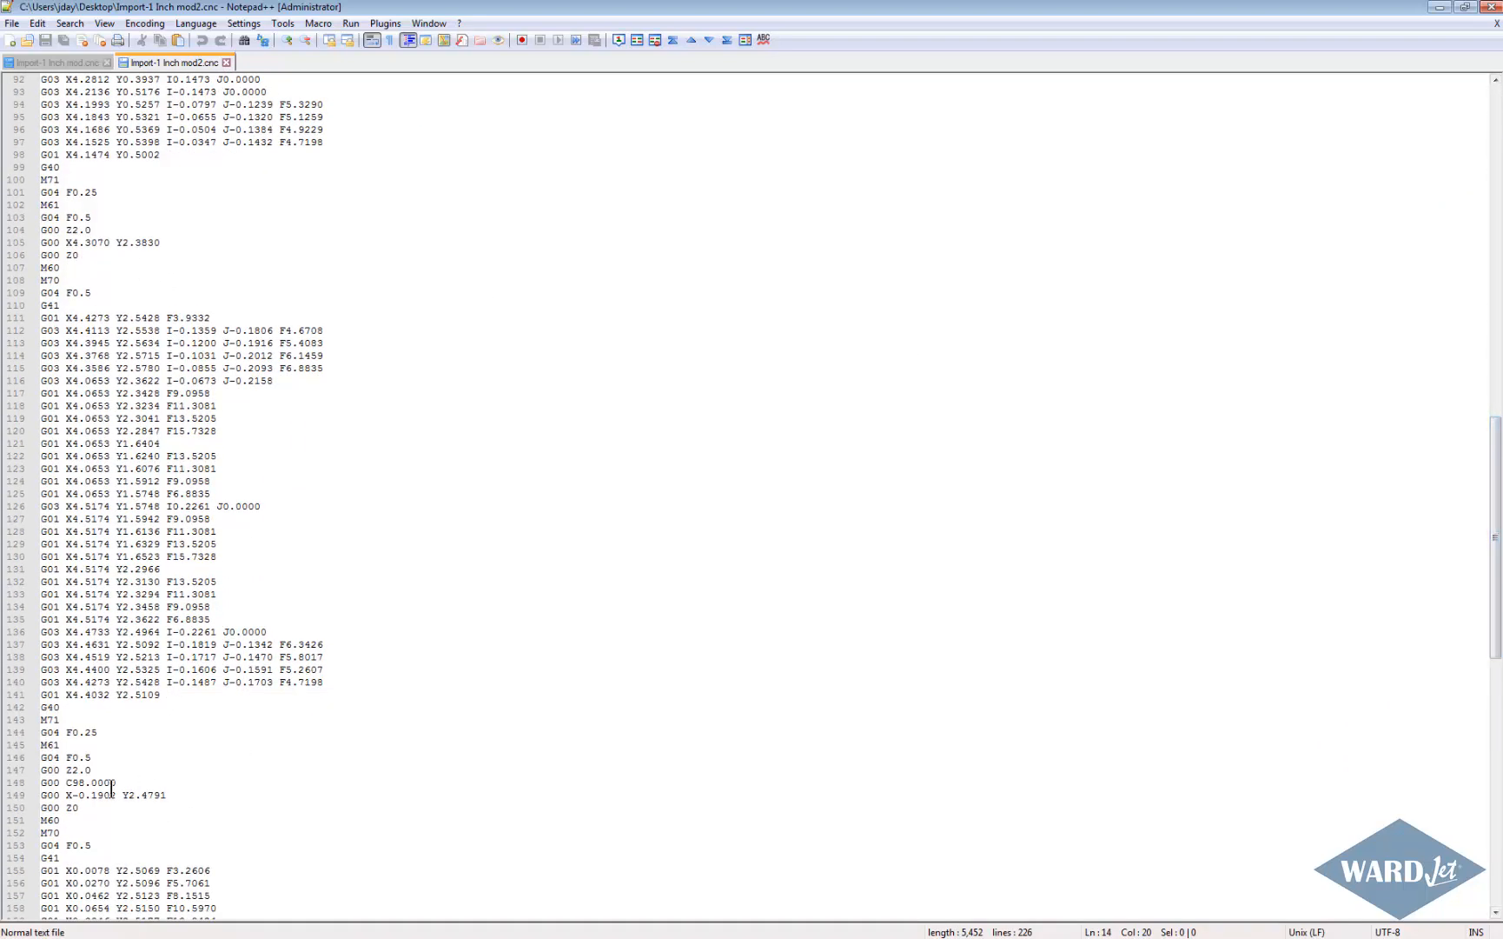
{"action": "left_click_drag", "start_coordinate": [117, 782], "coordinate": [33, 783]}
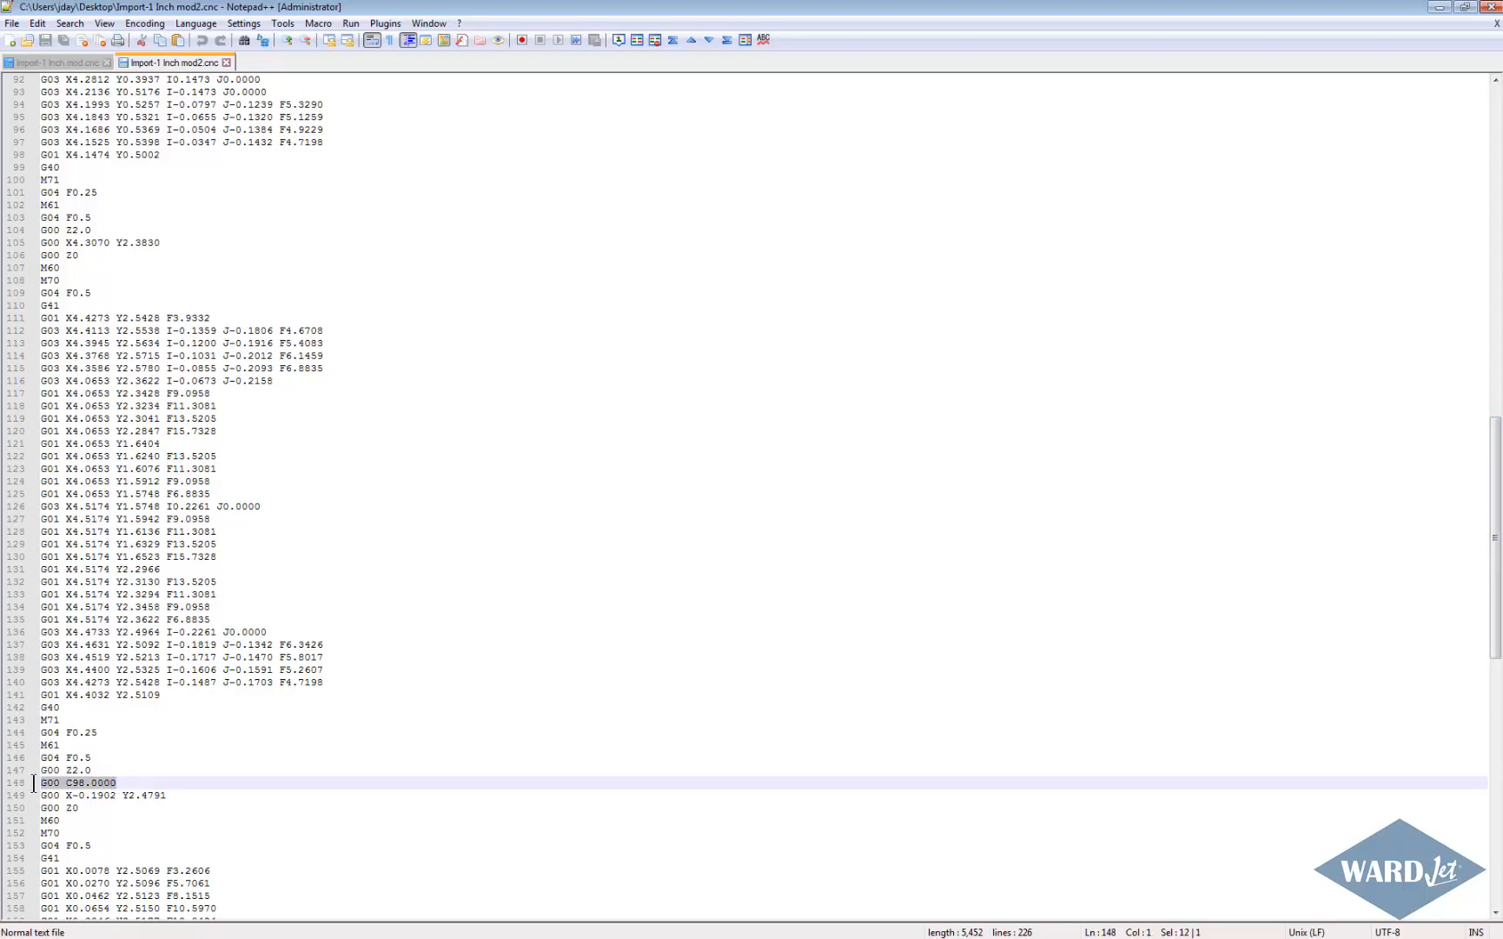
{"action": "left_click", "coordinate": [94, 770]}
{"action": "left_click", "coordinate": [128, 782]}
{"action": "scroll", "coordinate": [174, 747], "scroll_direction": "down", "scroll_amount": 10}
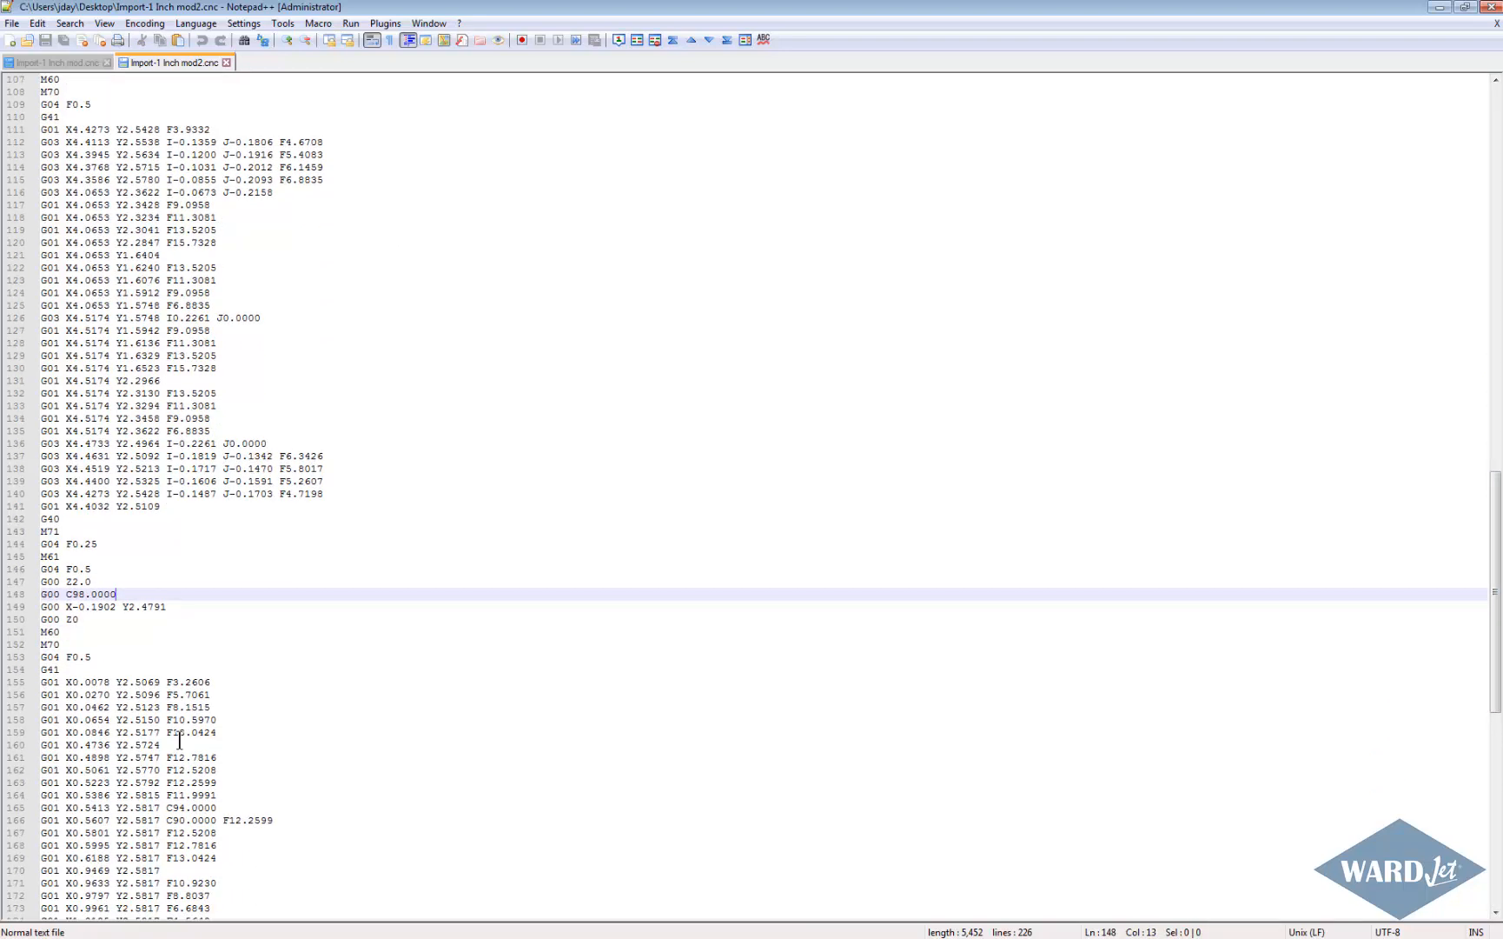
{"action": "scroll", "coordinate": [179, 737], "scroll_direction": "down", "scroll_amount": 4}
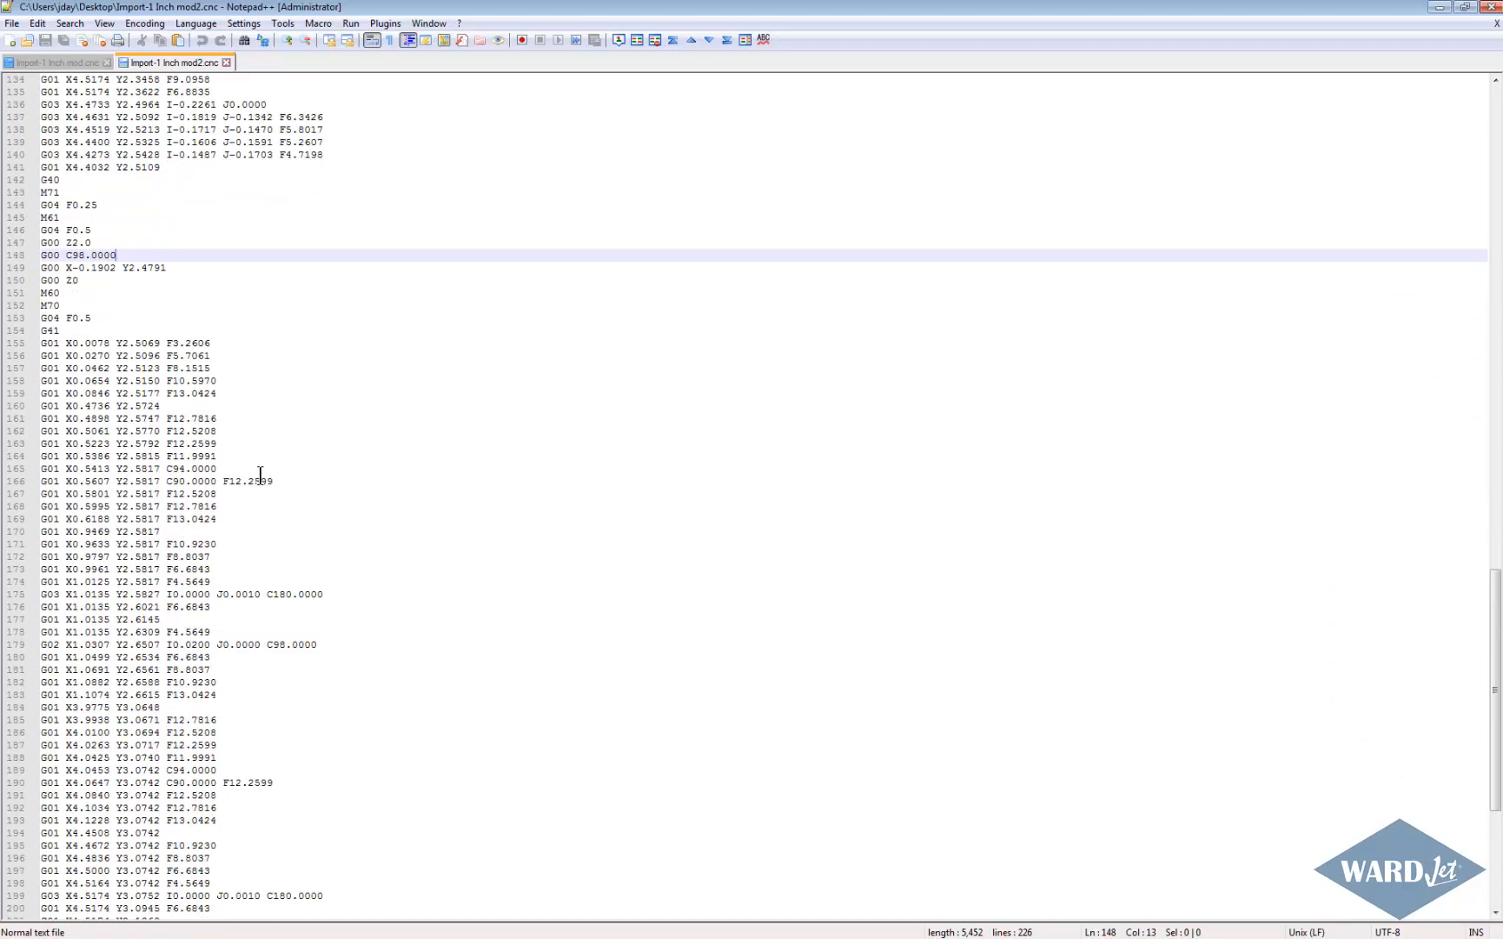
{"action": "left_click", "coordinate": [160, 470]}
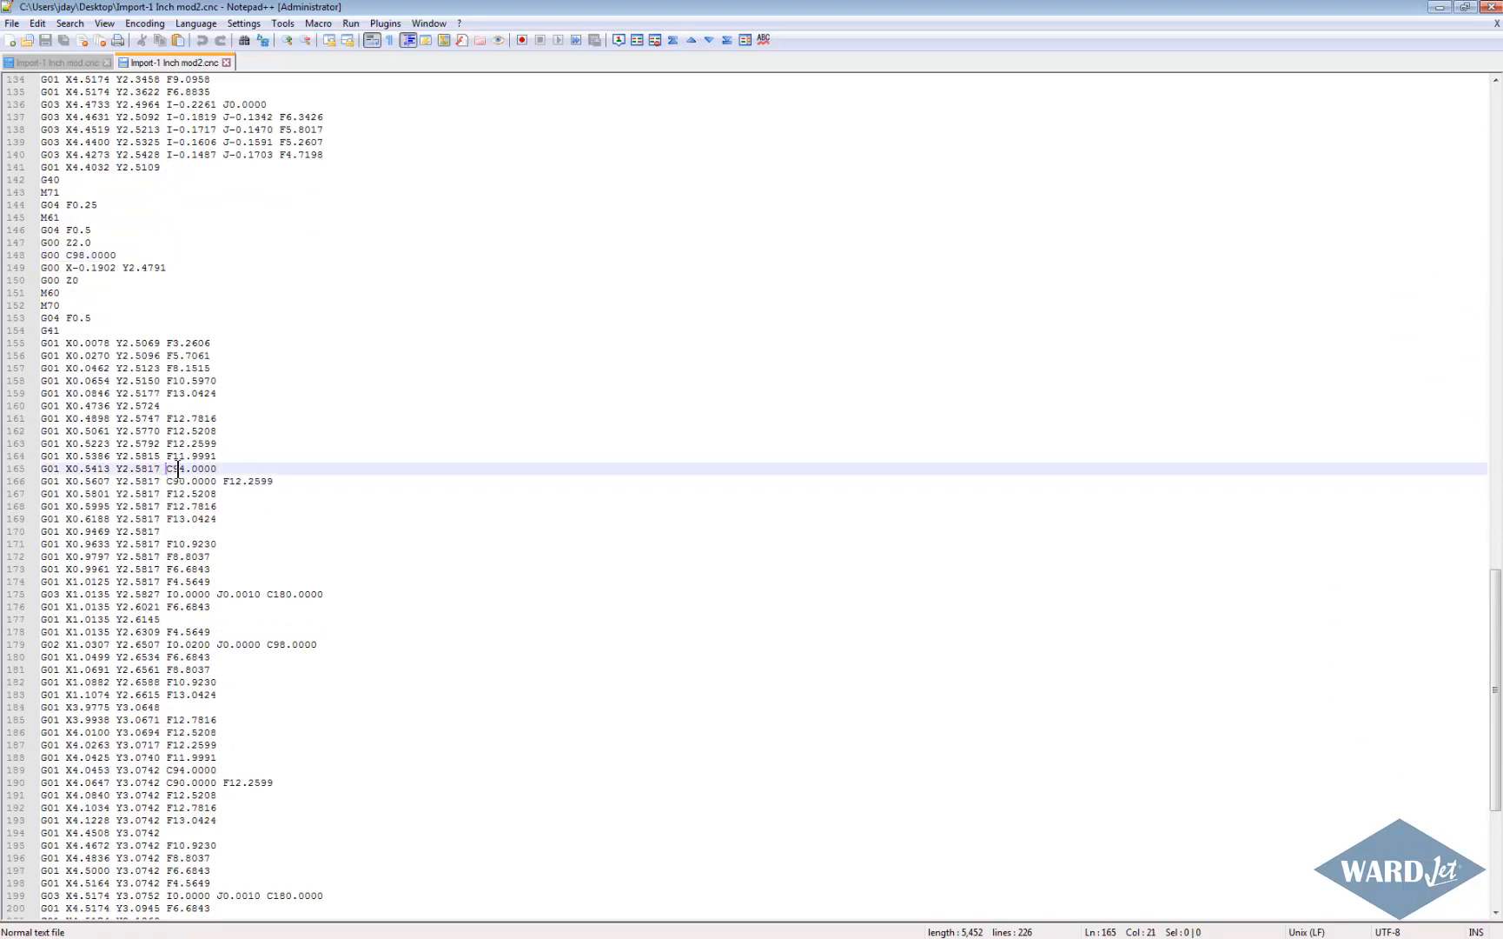
{"action": "left_click_drag", "start_coordinate": [166, 481], "coordinate": [208, 477]}
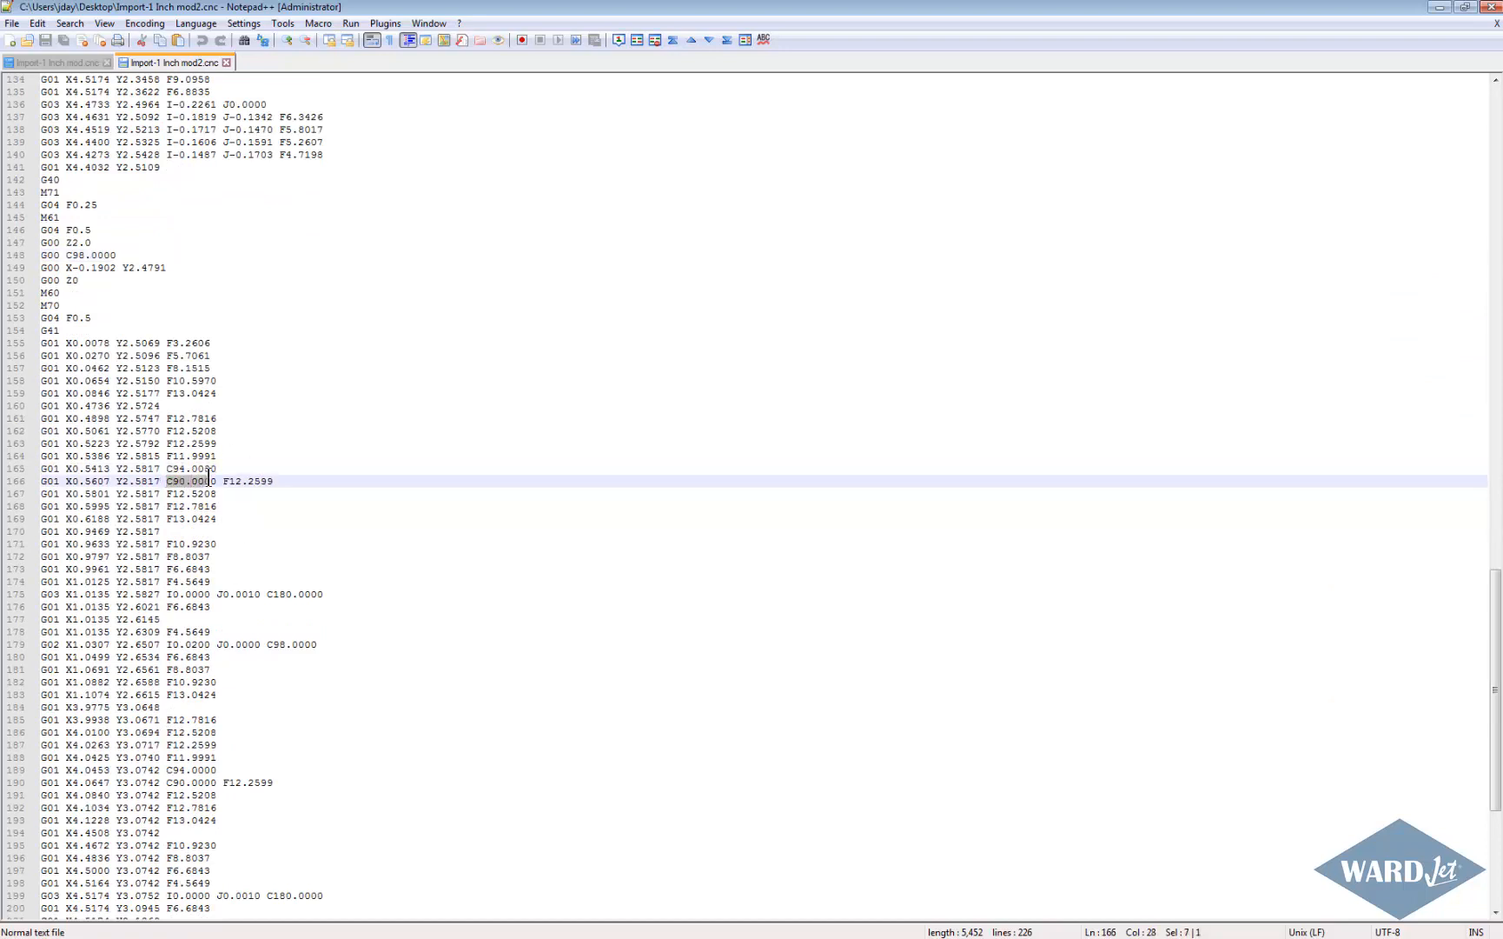
{"action": "scroll", "coordinate": [218, 474], "scroll_direction": "up", "scroll_amount": 2}
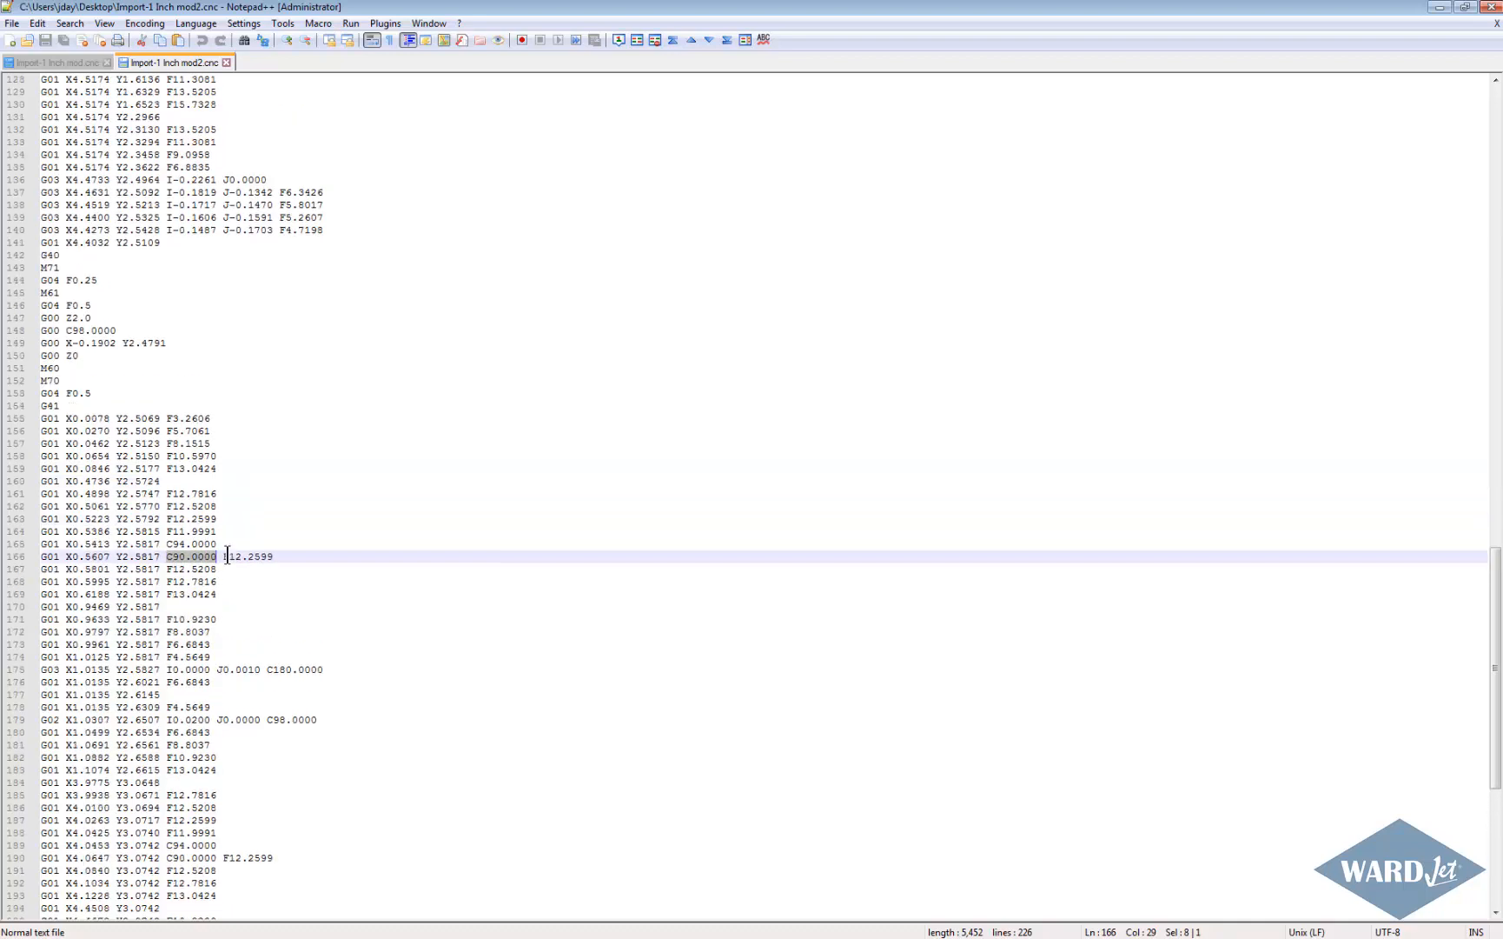
Step: Compare the bevel path's feed rates with the matching feed rates in Import-1 Inch mod.cnc
{"action": "left_click", "coordinate": [206, 483]}
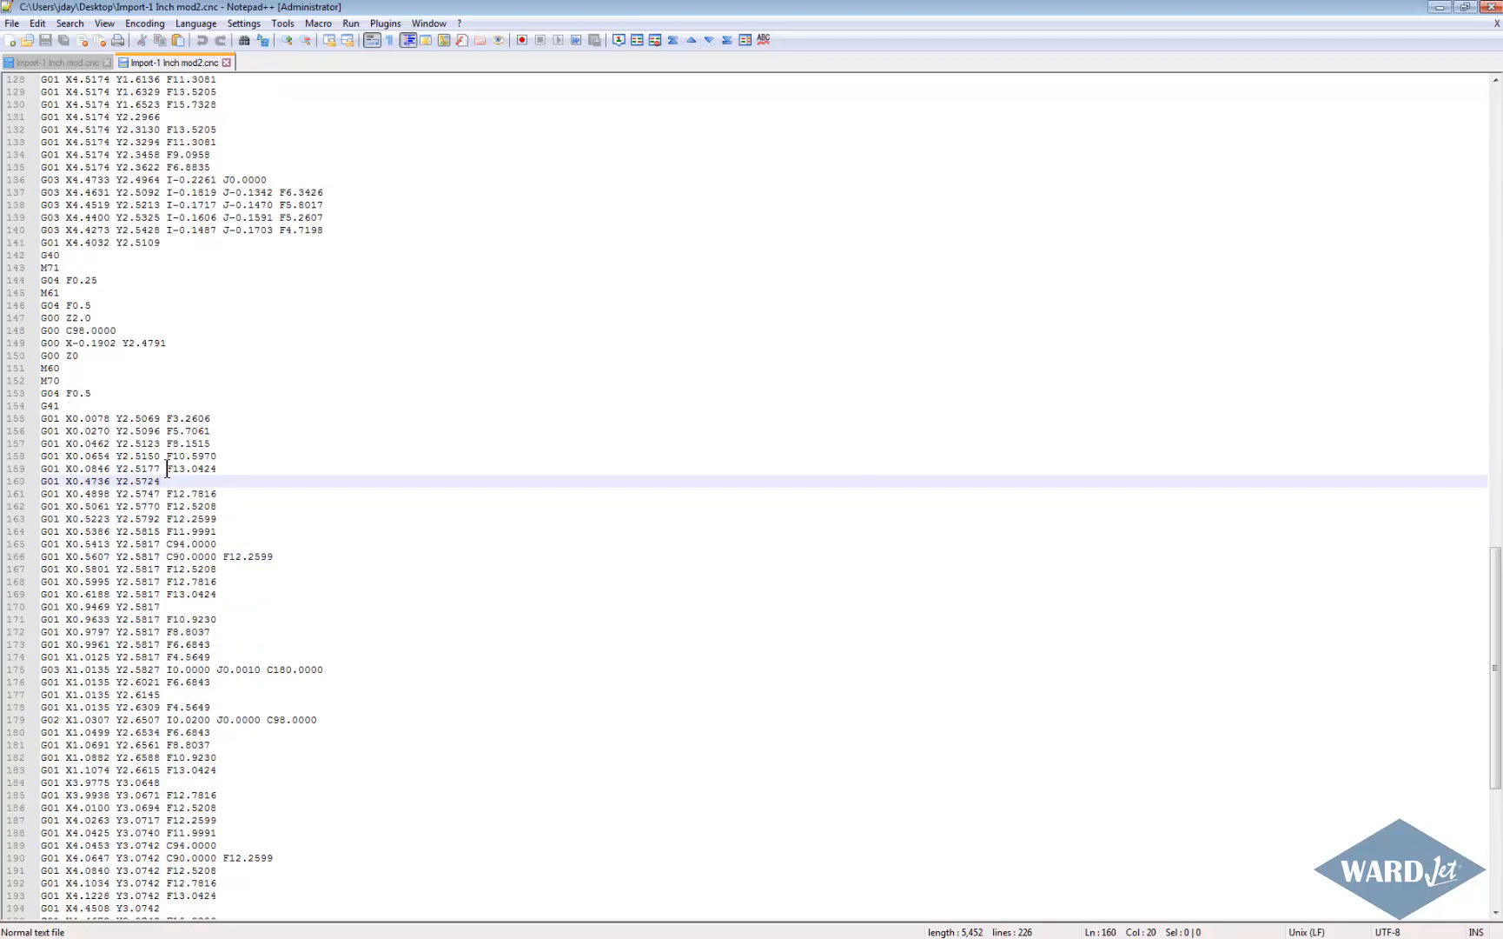
{"action": "left_click_drag", "start_coordinate": [167, 595], "coordinate": [206, 595]}
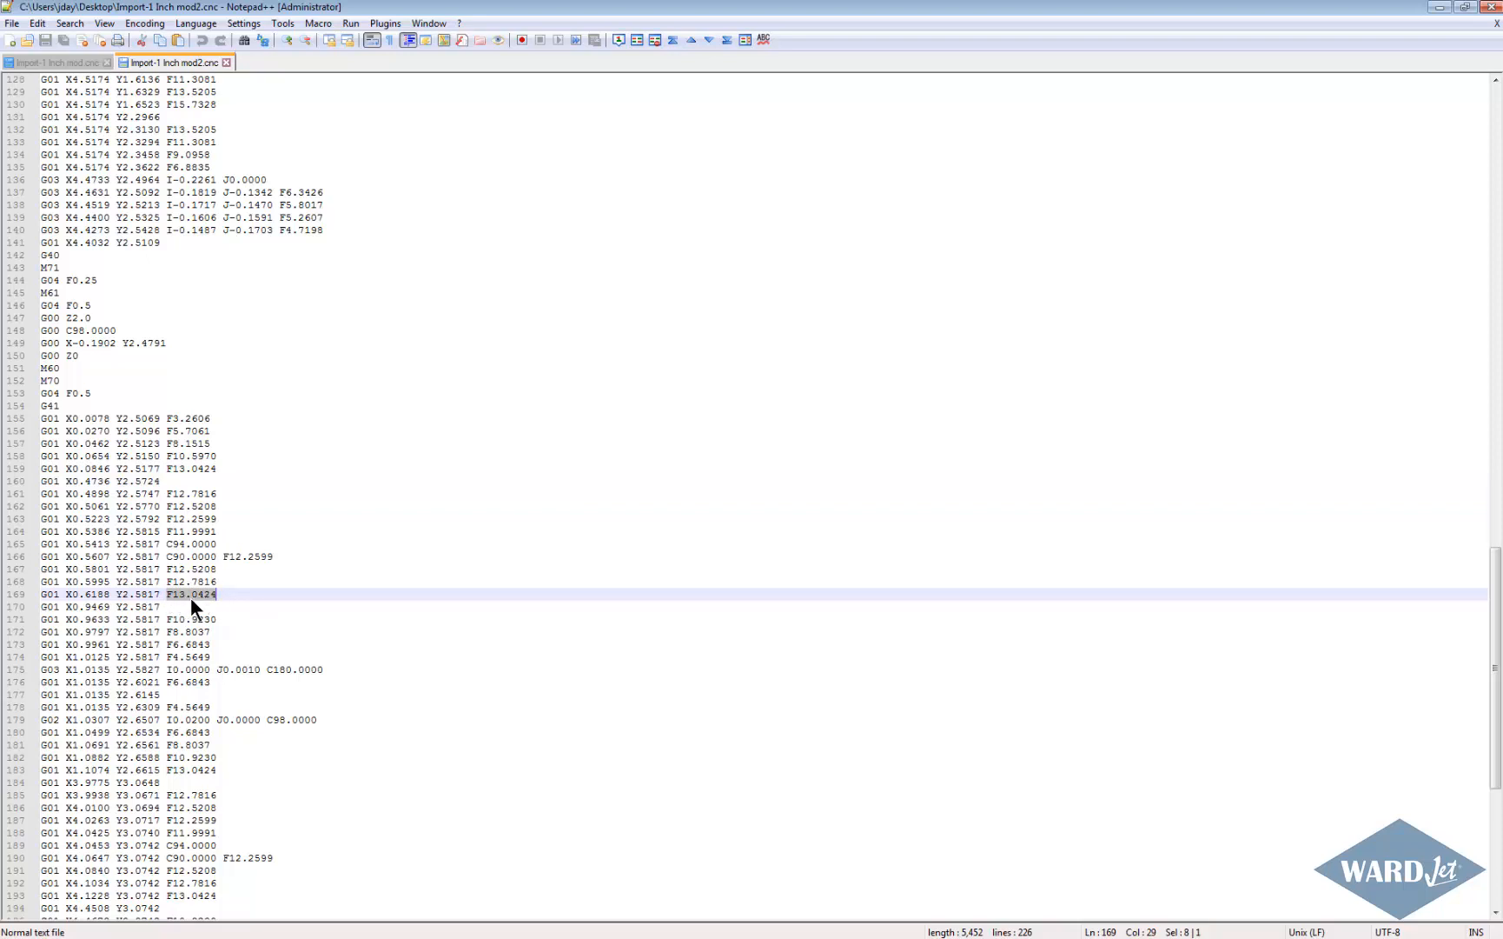
{"action": "scroll", "coordinate": [249, 587], "scroll_direction": "down", "scroll_amount": 4}
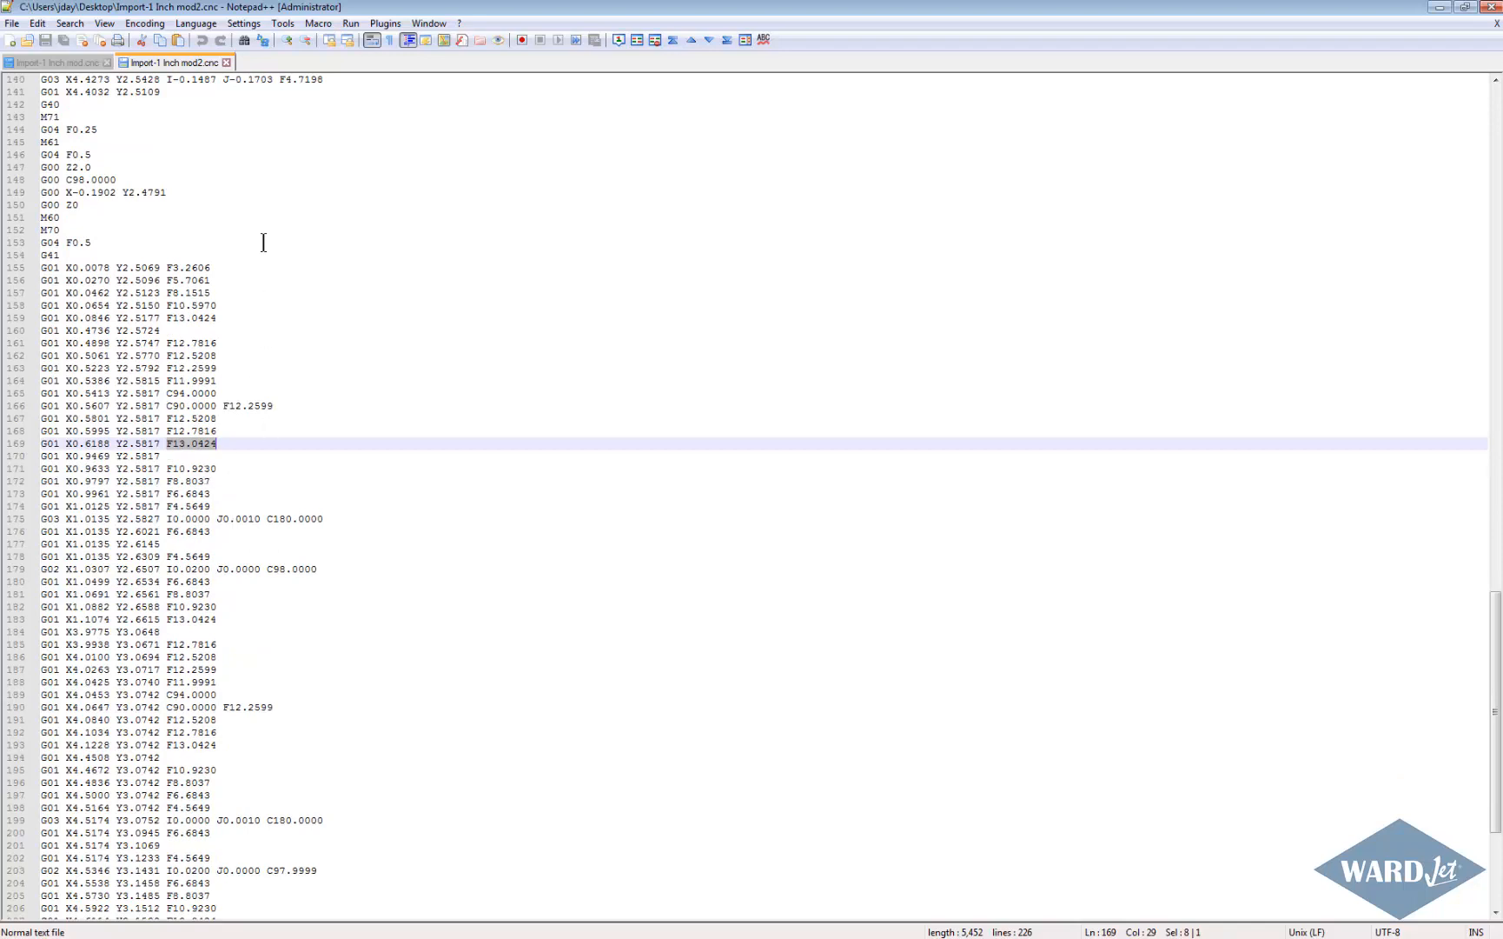
{"action": "left_click", "coordinate": [57, 61]}
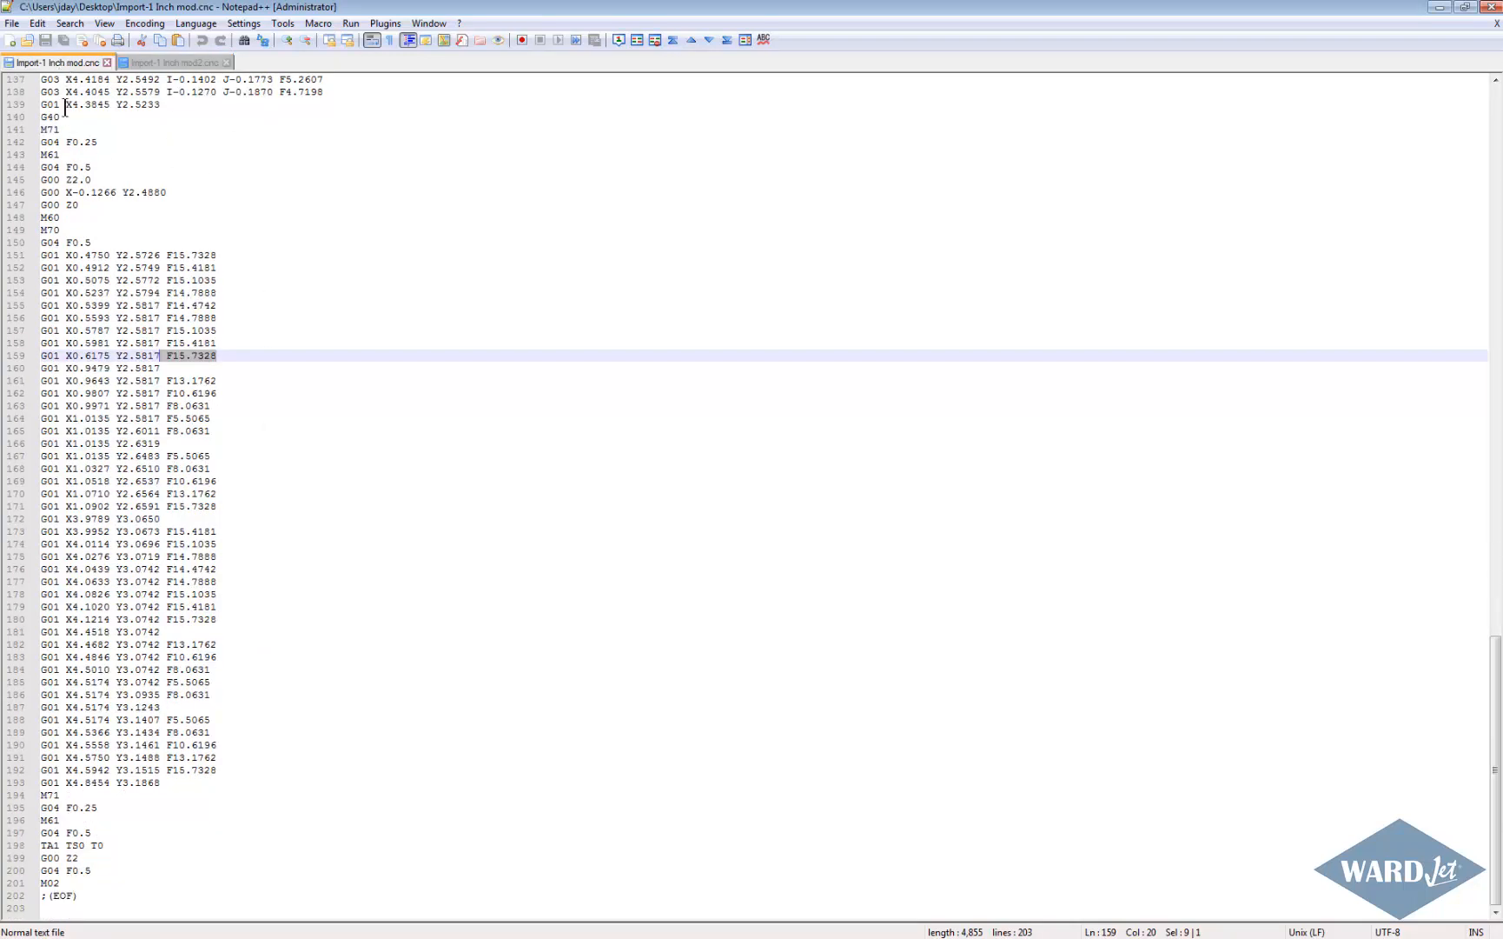
{"action": "left_click_drag", "start_coordinate": [166, 357], "coordinate": [201, 357]}
Step: Switch back to WARDCAM and set the Top Bevel cut's quality to Fast
{"action": "left_click", "coordinate": [1489, 12]}
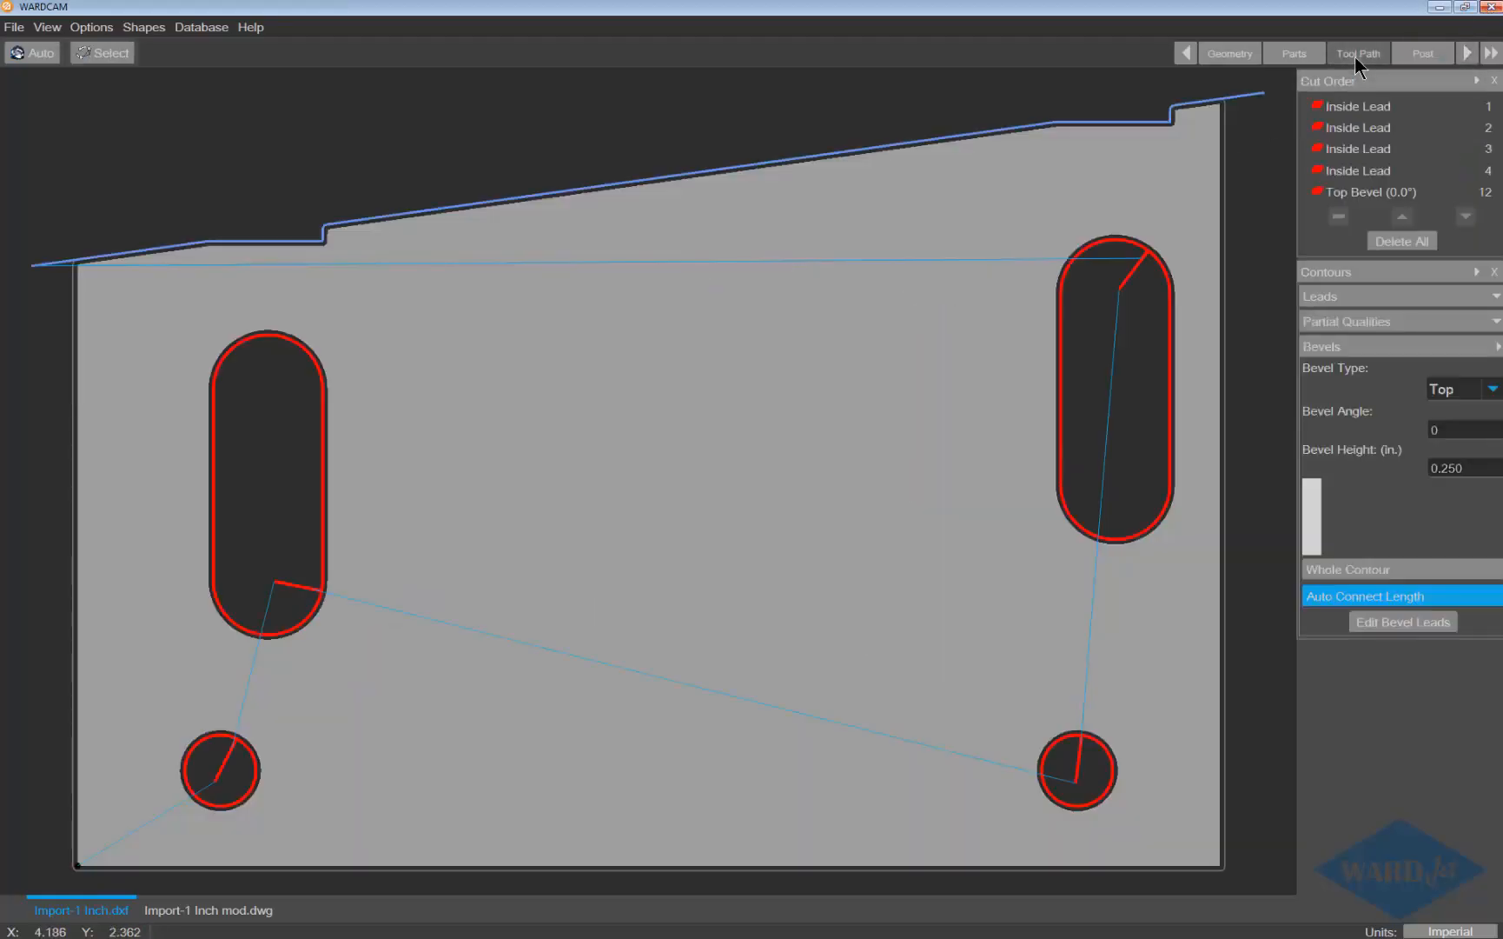
{"action": "left_click", "coordinate": [1354, 56]}
{"action": "left_click", "coordinate": [1357, 192]}
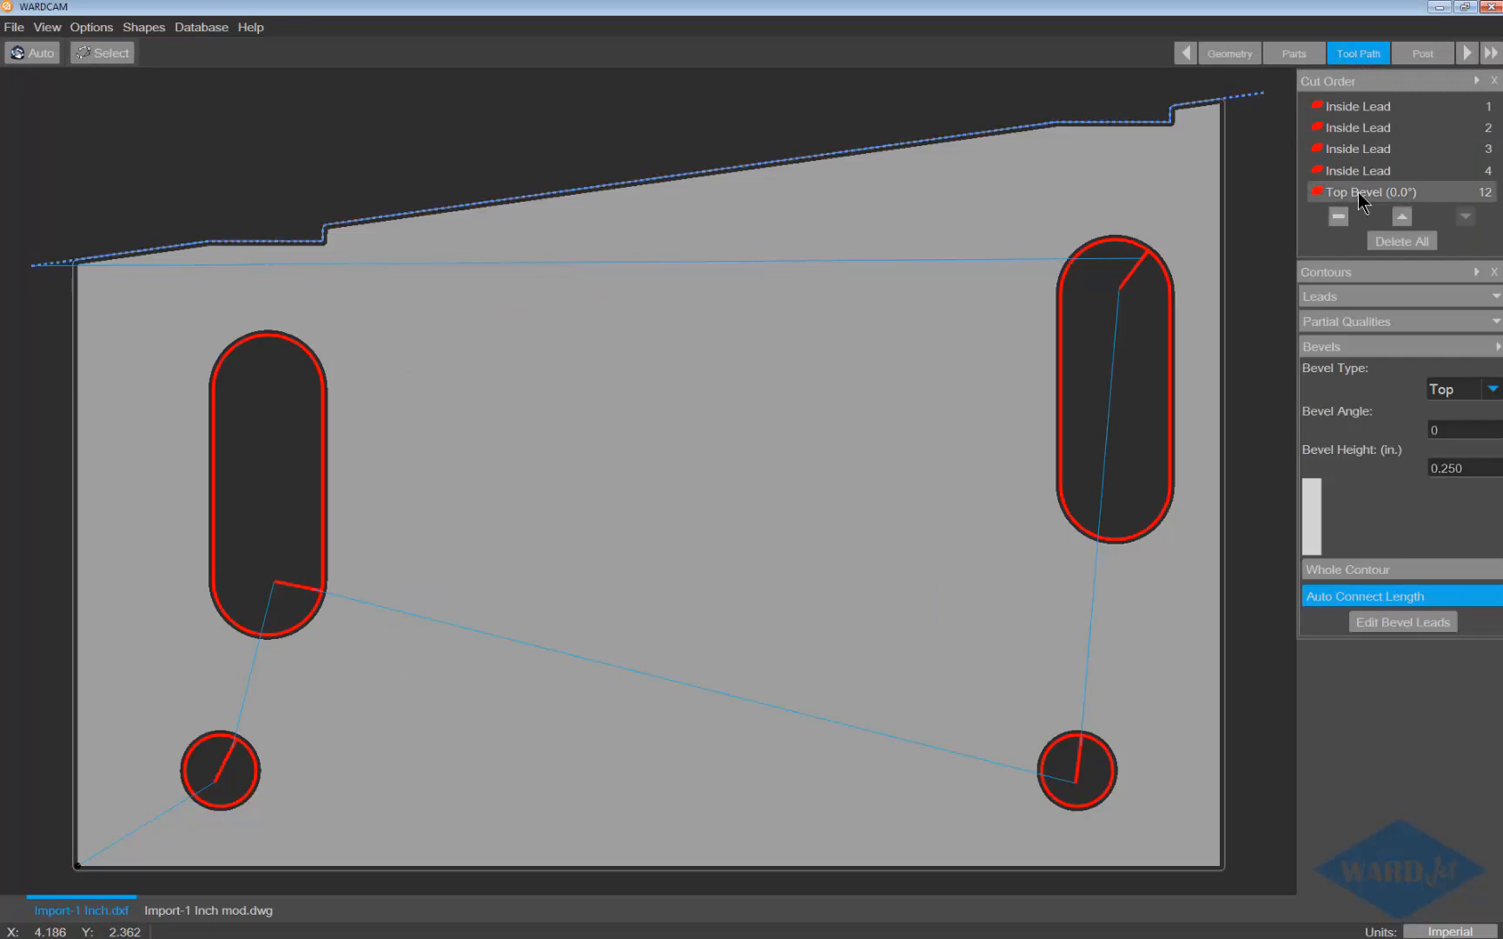
{"action": "left_click", "coordinate": [1493, 296]}
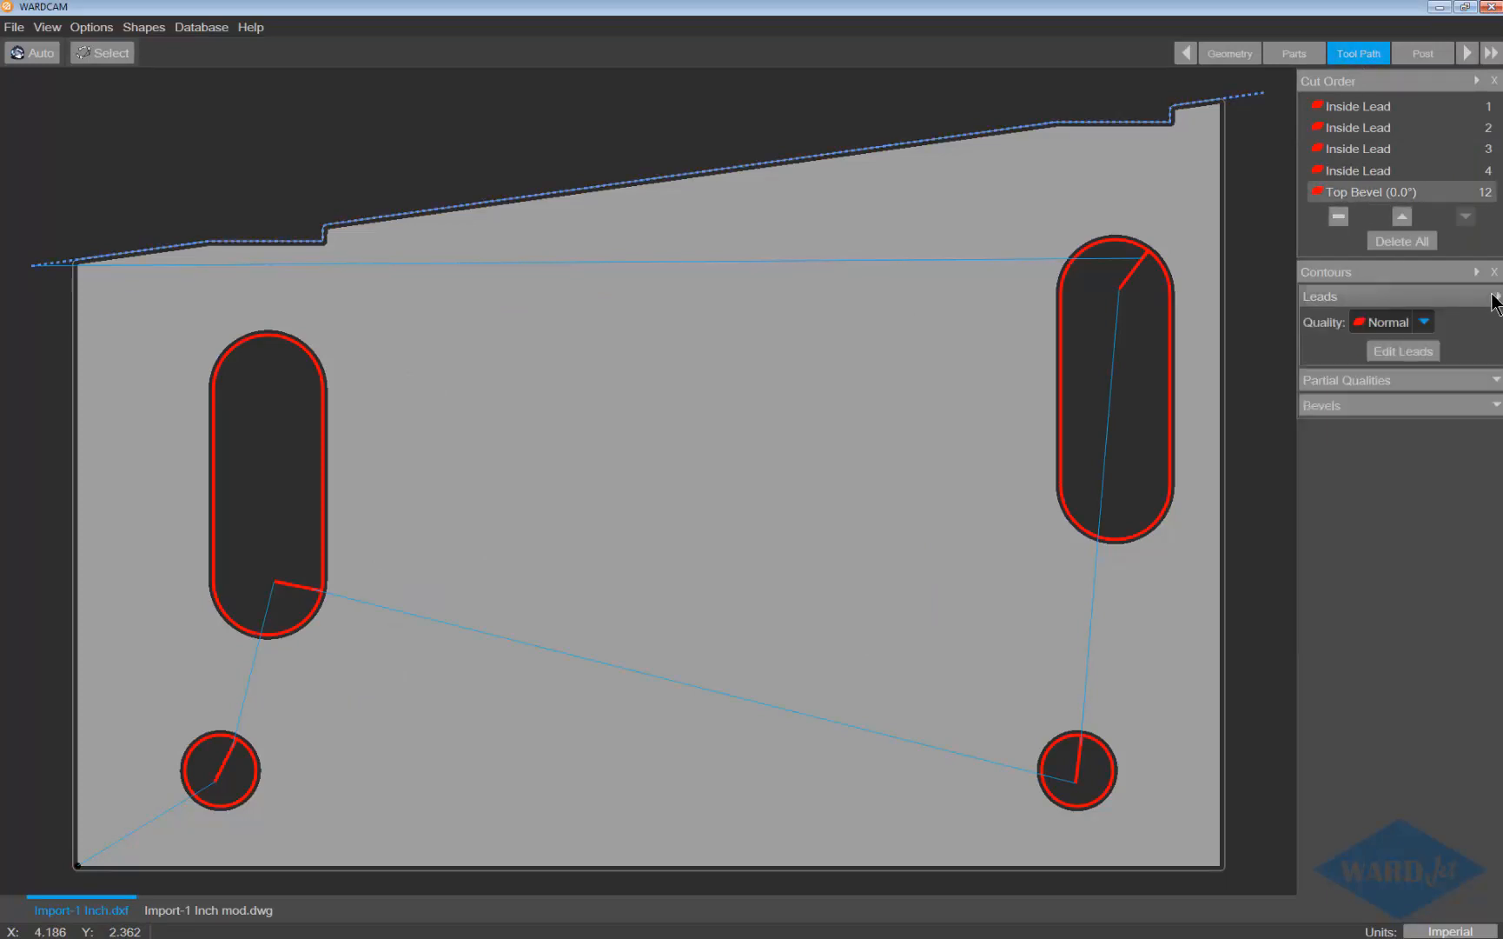
{"action": "left_click", "coordinate": [1424, 323]}
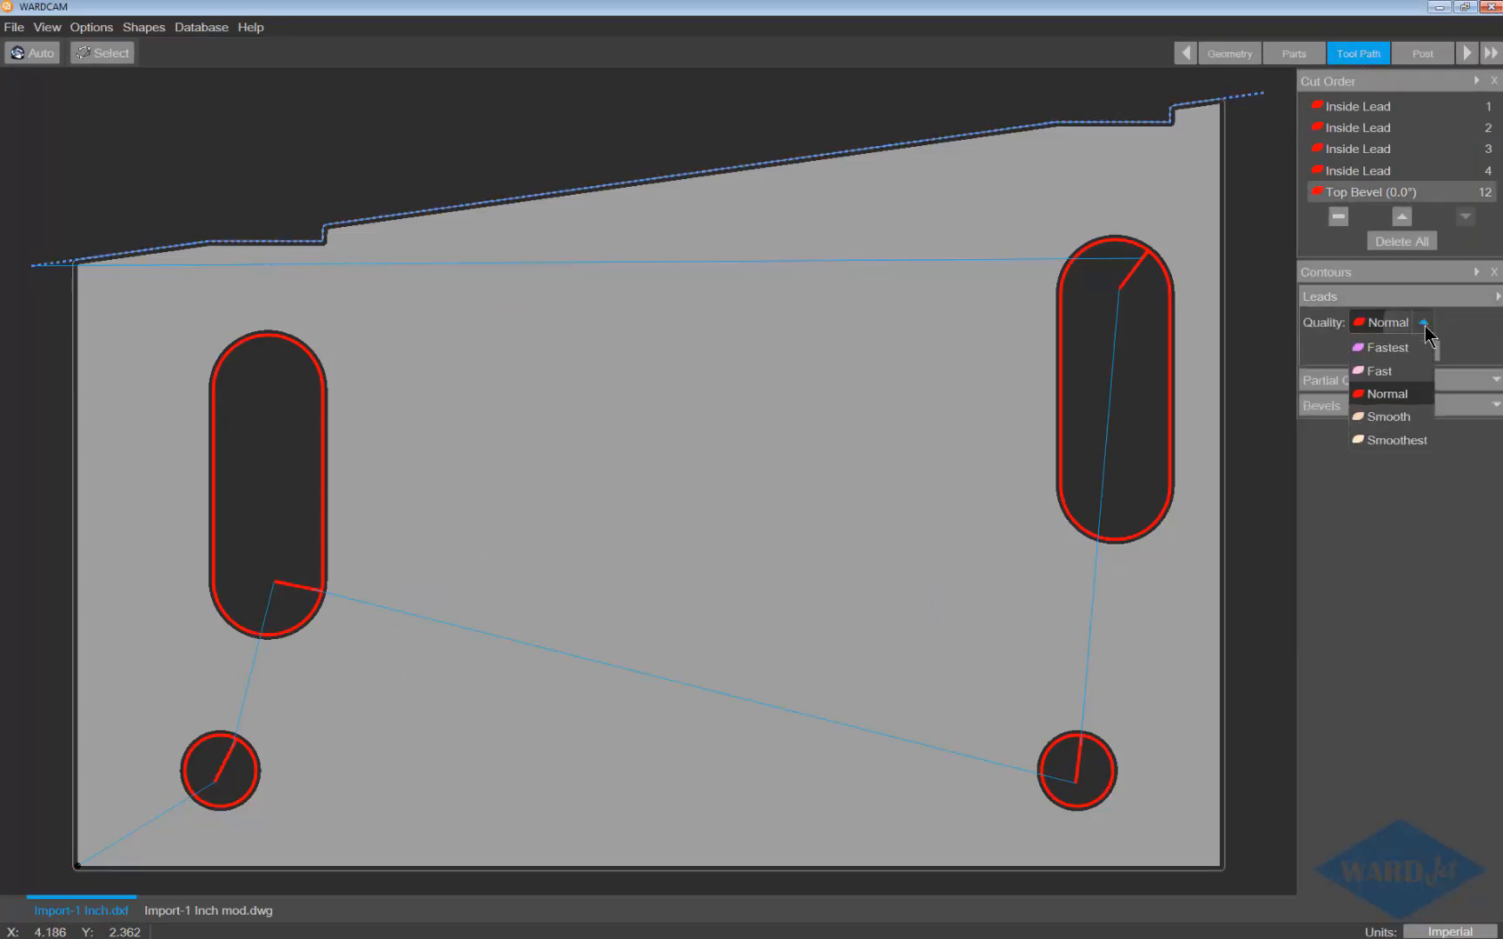
{"action": "left_click", "coordinate": [1380, 370]}
Step: Post the program again with the updated bevel quality, replacing Import-1 Inch mod2.cnc
{"action": "left_click", "coordinate": [1468, 53]}
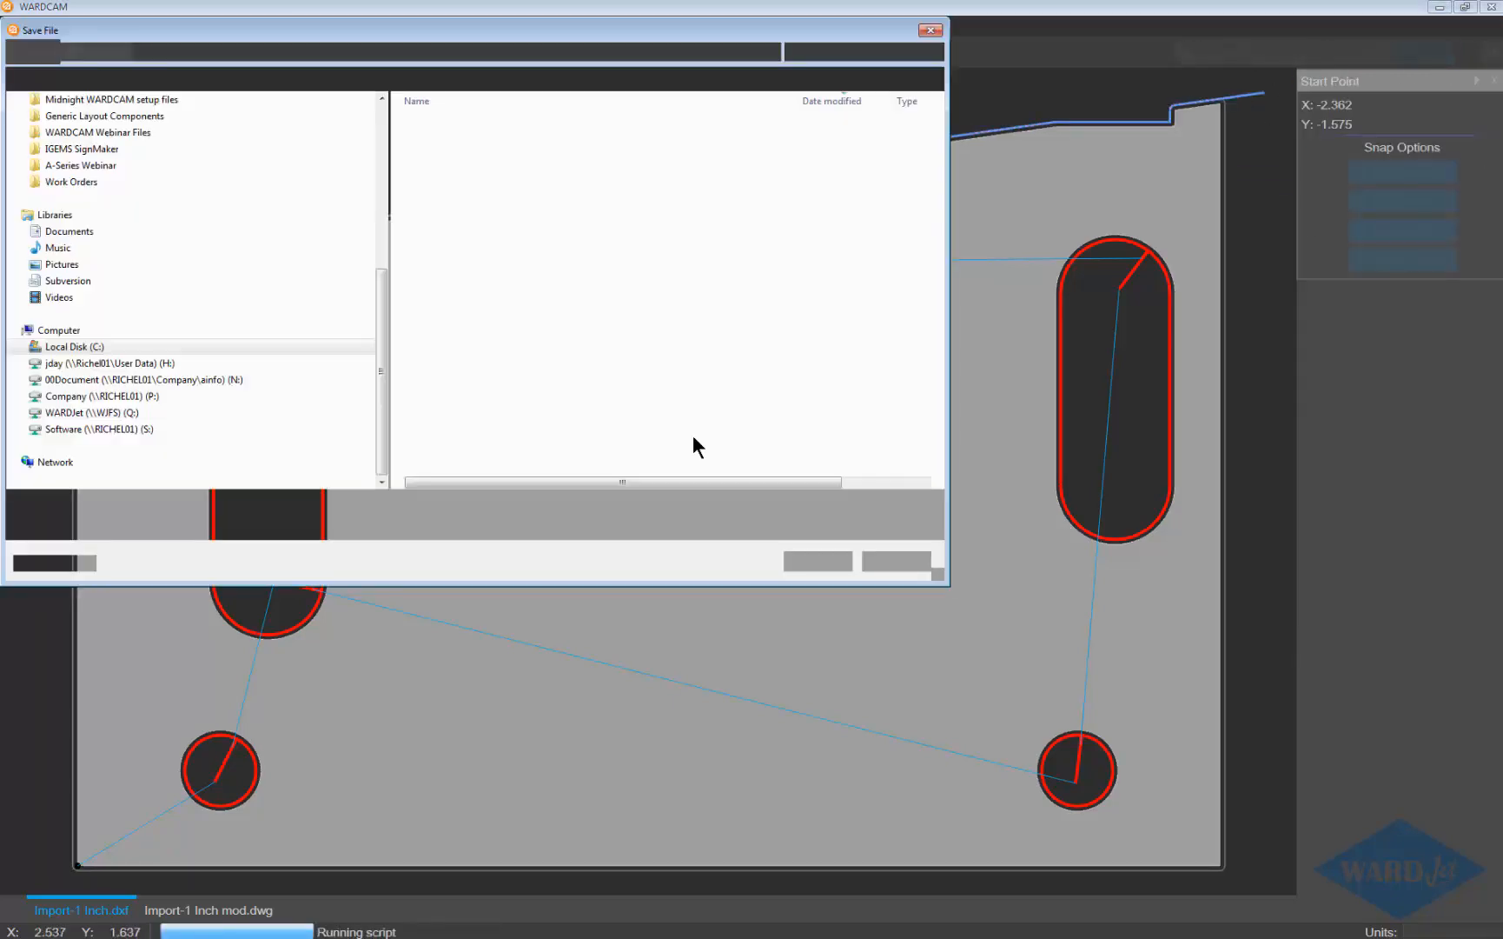
{"action": "left_click", "coordinate": [811, 553]}
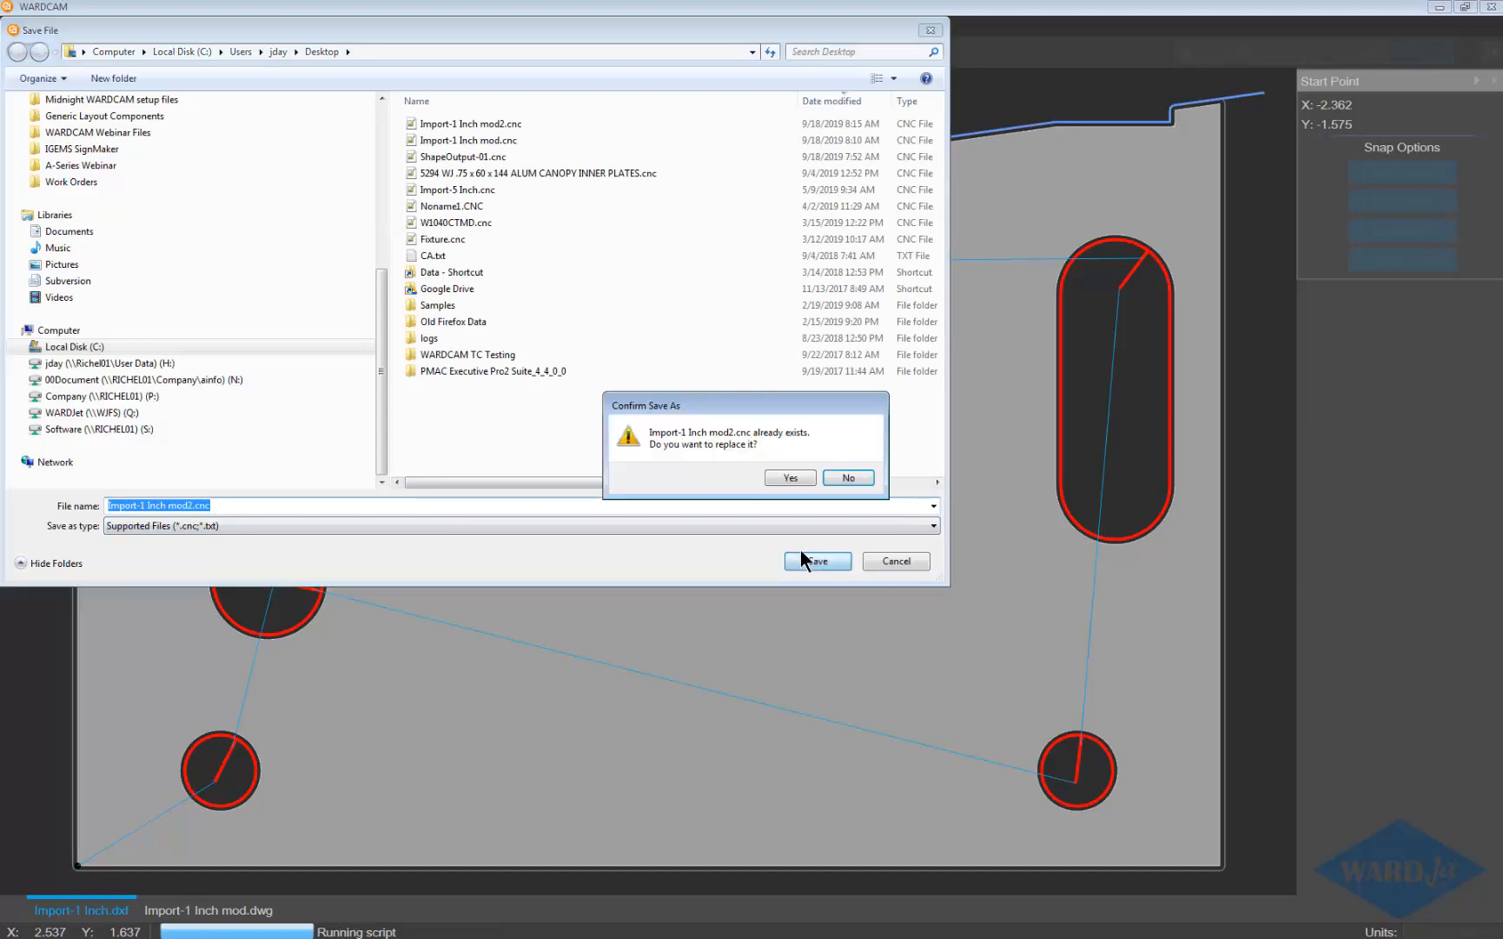
{"action": "left_click", "coordinate": [781, 478]}
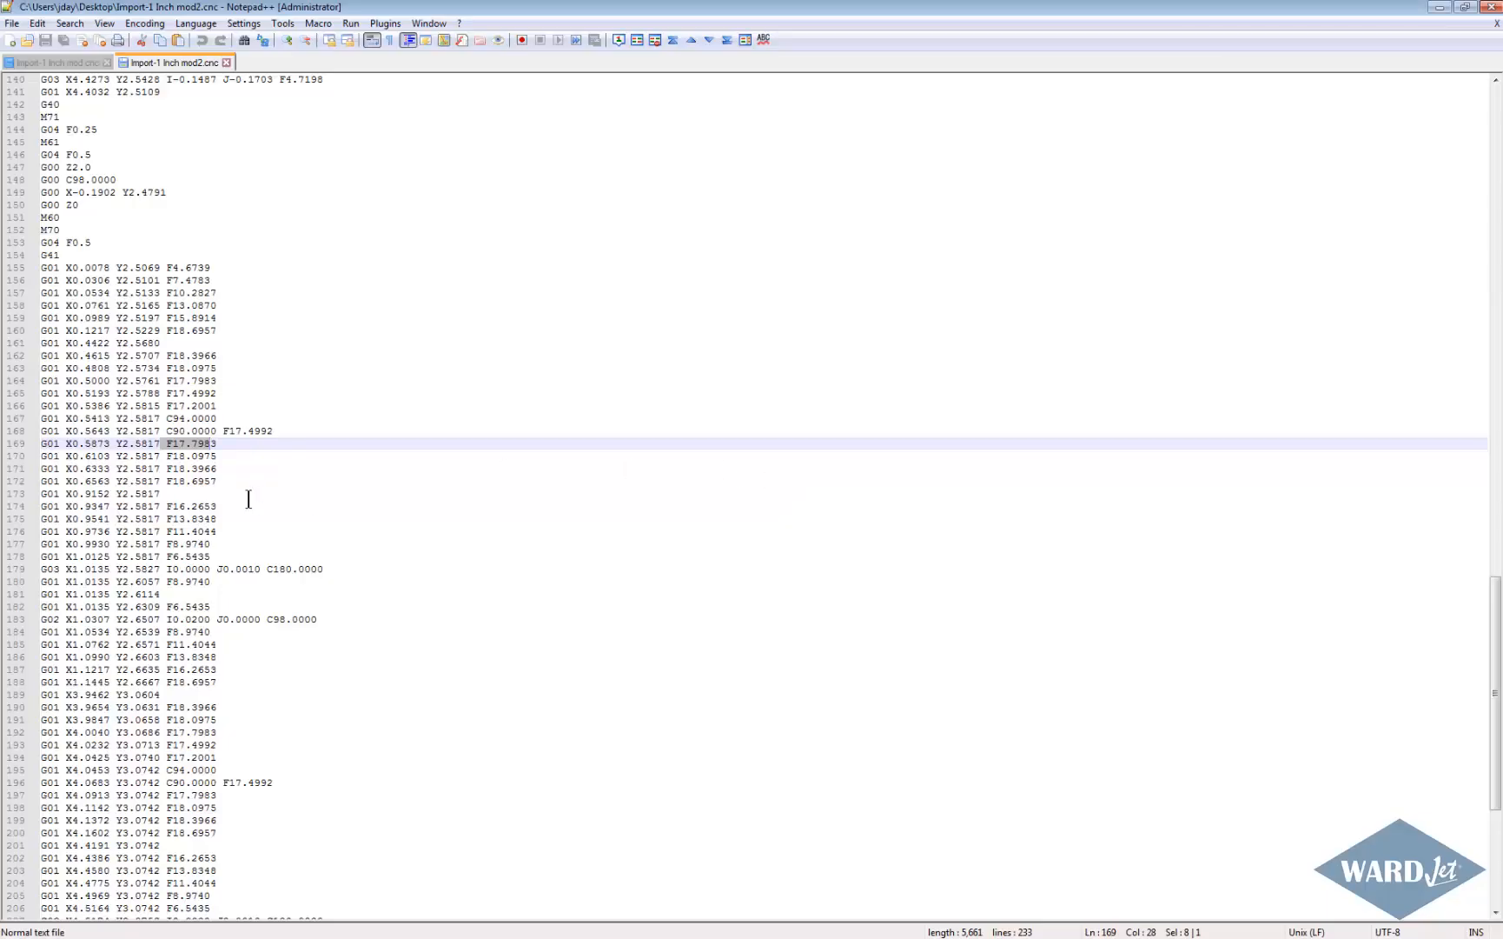
Step: Examine the bevel path's feed rates in the reposted Import-1 Inch mod2.cnc, from the lead-in through the first corner to the lead-out
{"action": "left_click", "coordinate": [198, 455]}
{"action": "left_click_drag", "start_coordinate": [167, 444], "coordinate": [198, 443]}
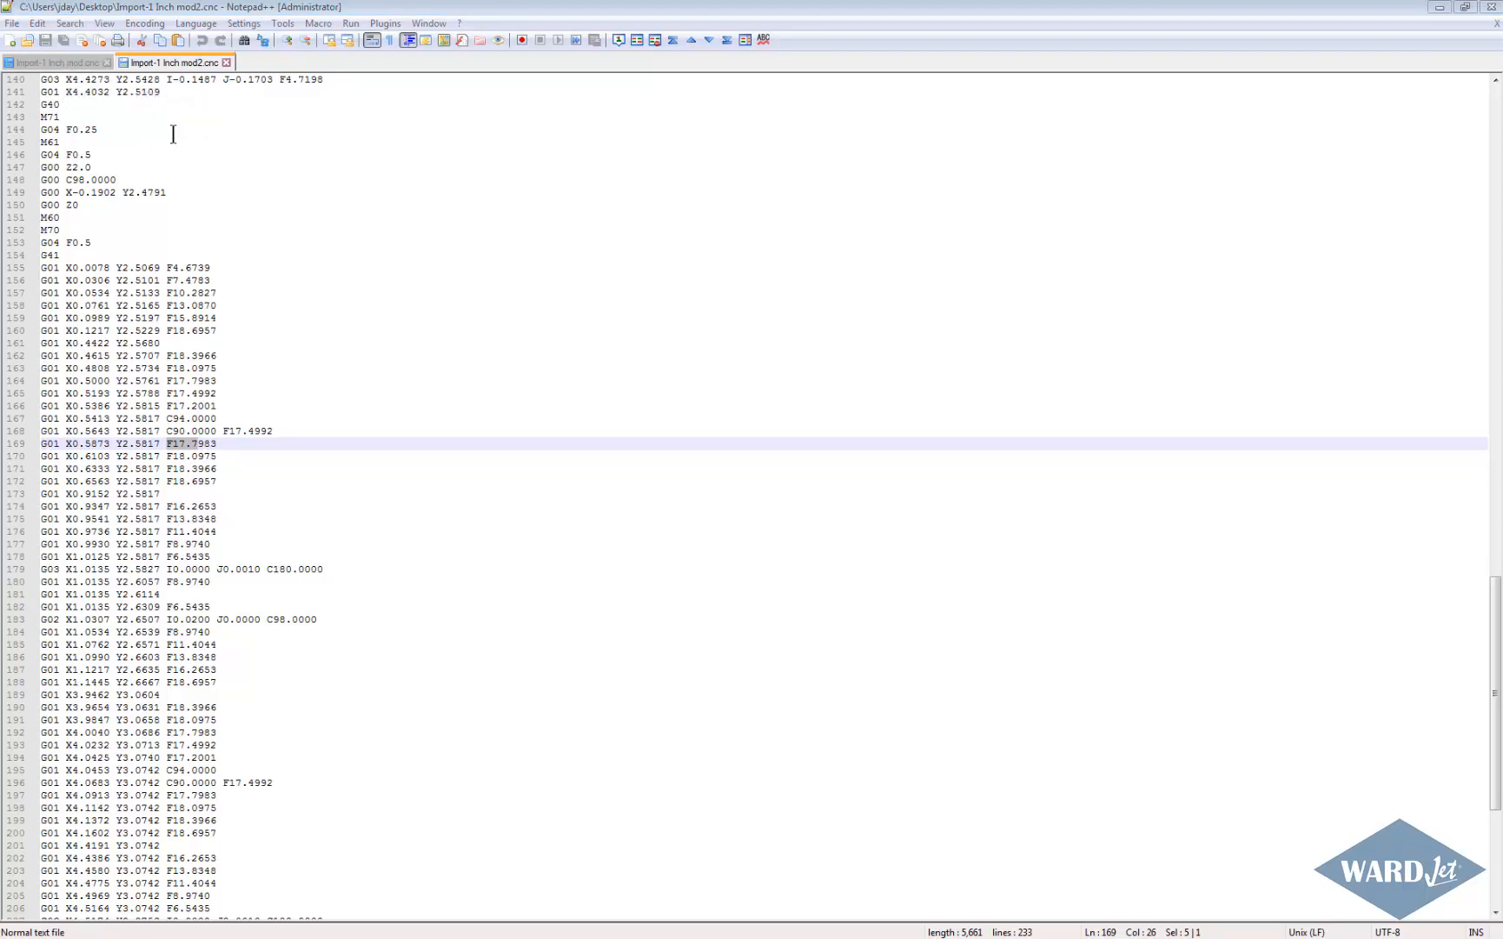
{"action": "left_click", "coordinate": [217, 268]}
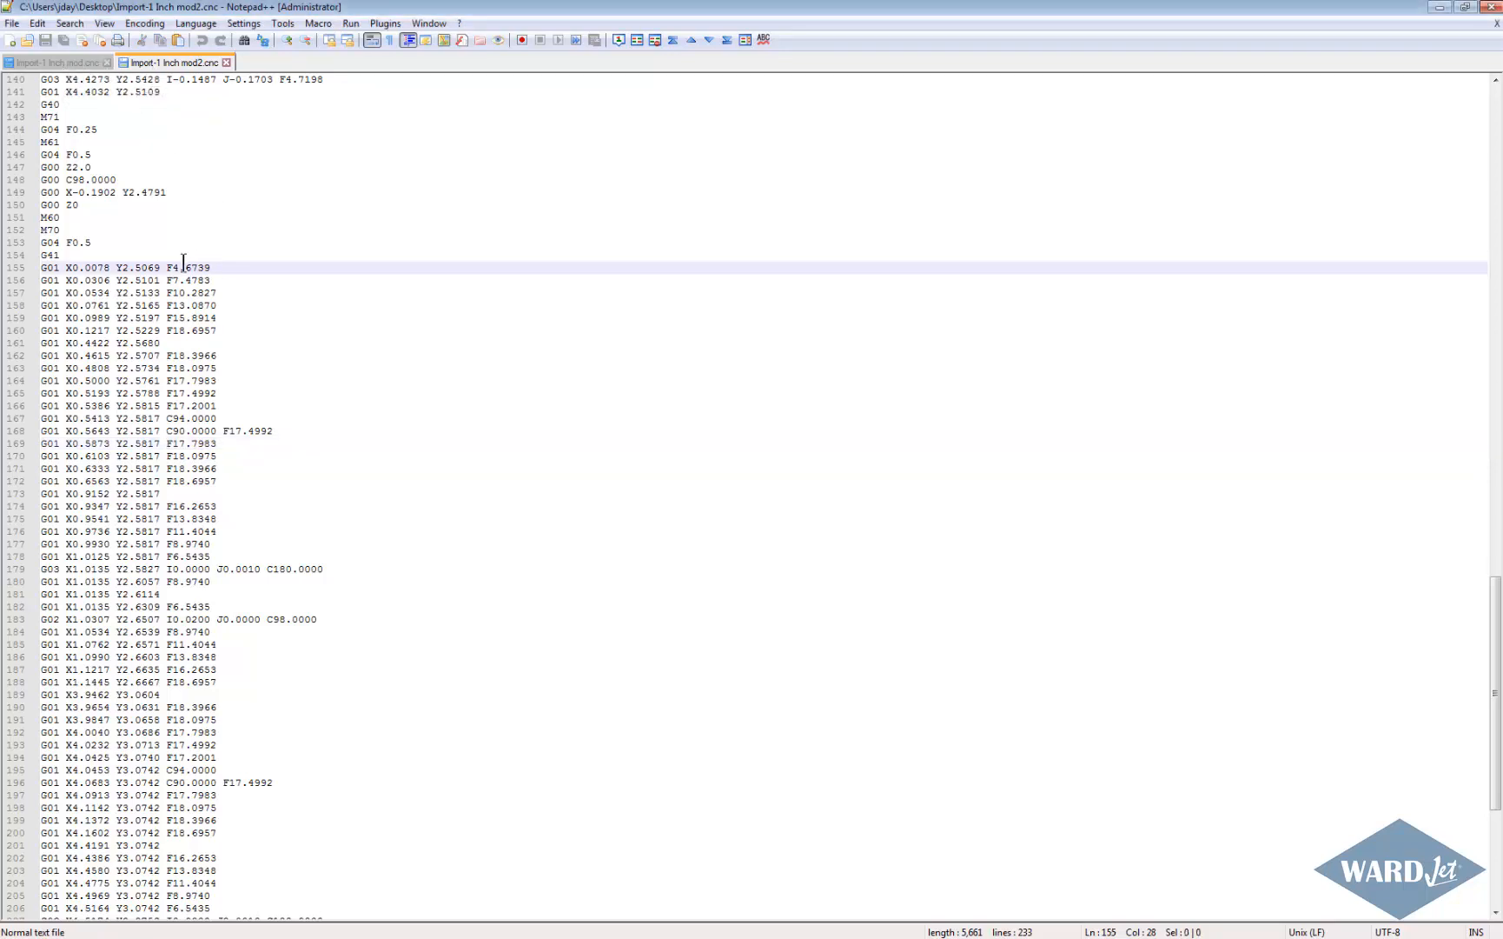
{"action": "left_click_drag", "start_coordinate": [169, 267], "coordinate": [204, 271]}
{"action": "scroll", "coordinate": [226, 467], "scroll_direction": "down", "scroll_amount": 9}
{"action": "left_click", "coordinate": [222, 738]}
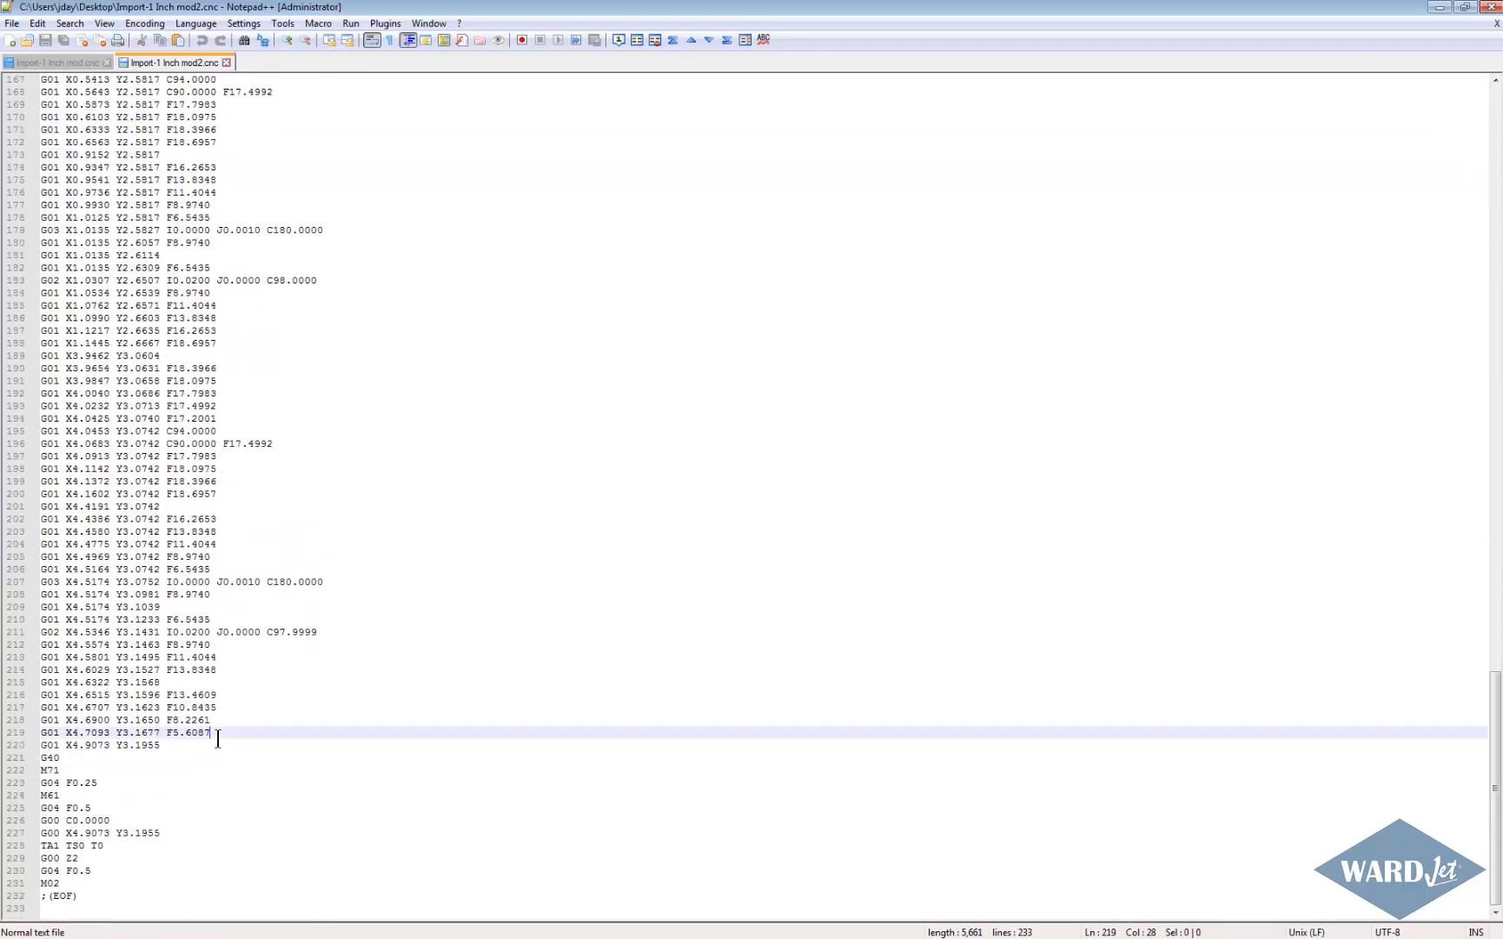
{"action": "scroll", "coordinate": [228, 521], "scroll_direction": "up", "scroll_amount": 10}
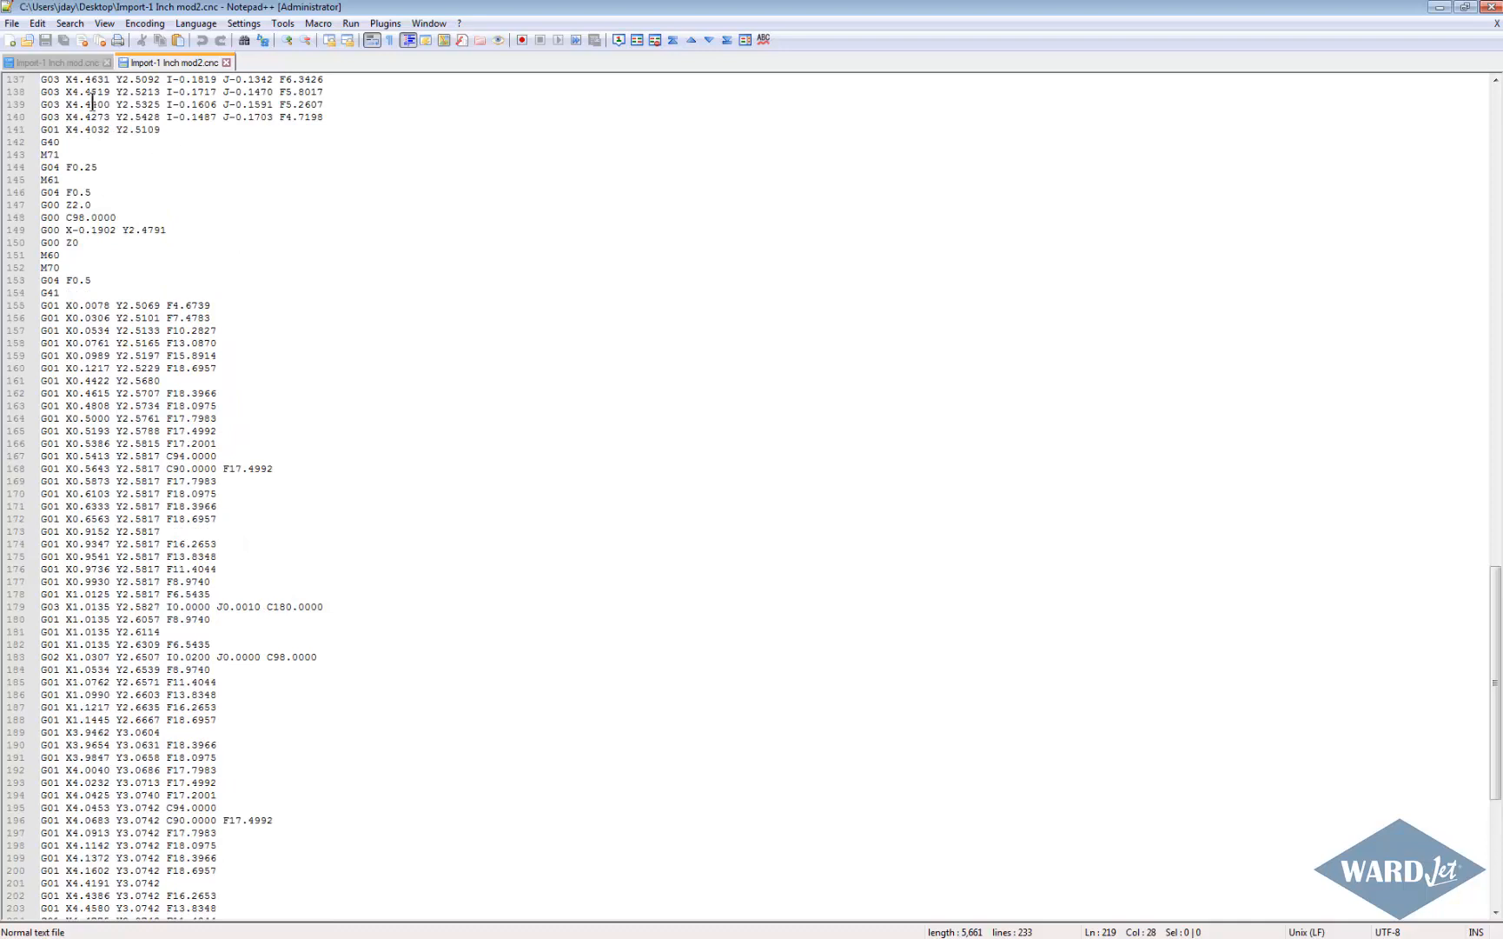
Step: Check the start, first-corner and end feed rates of the matching path in Import-1 Inch mod.cnc, and return to Import-1 Inch mod2.cnc
{"action": "left_click", "coordinate": [70, 63]}
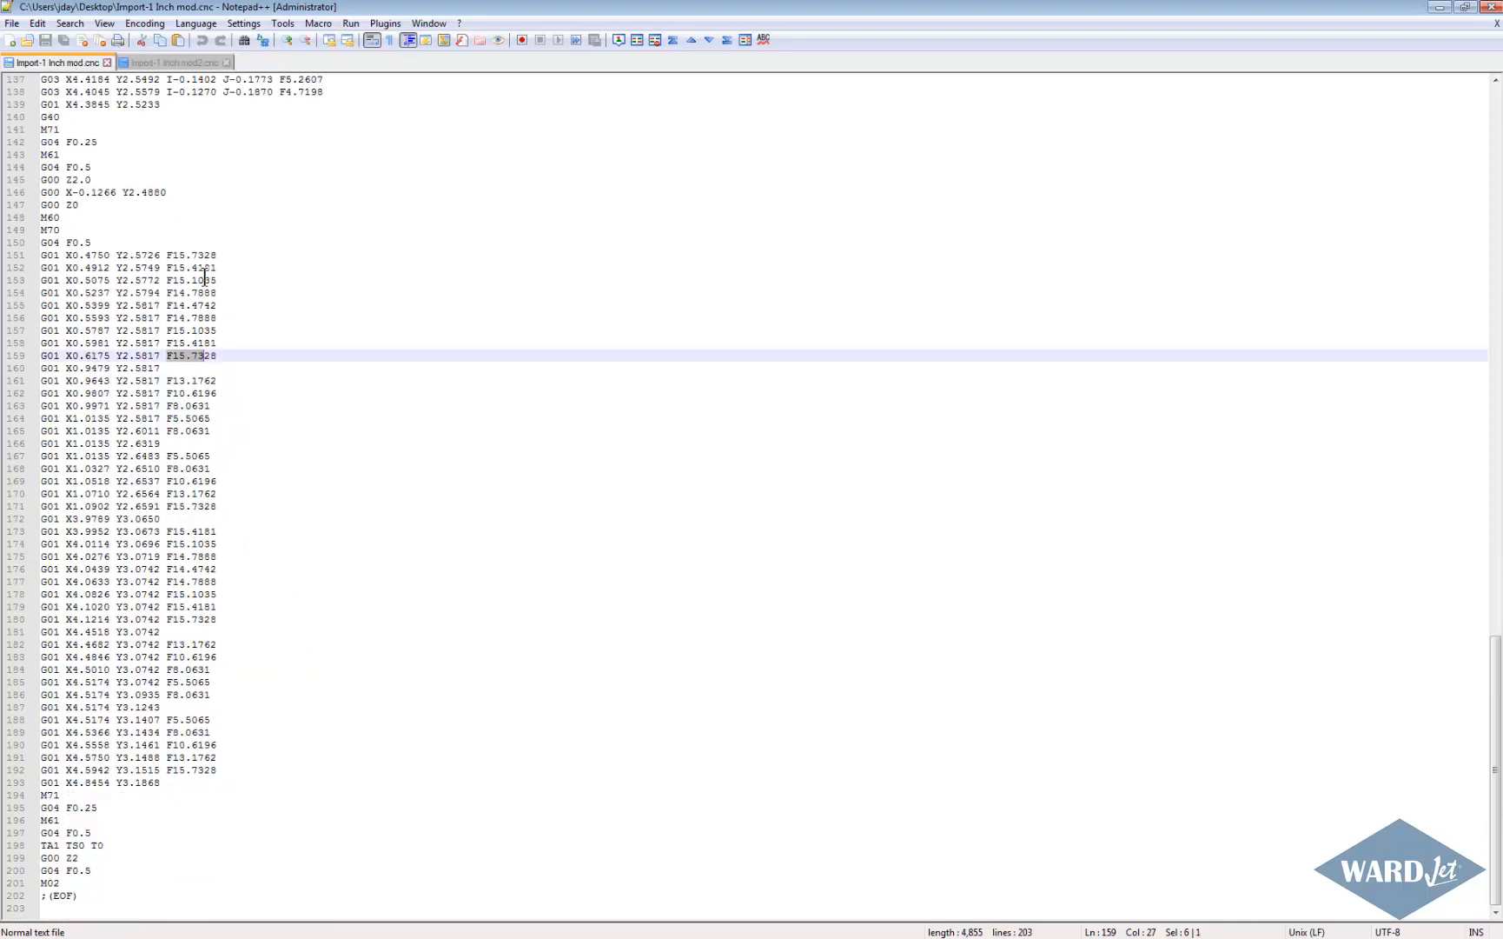
{"action": "left_click_drag", "start_coordinate": [167, 255], "coordinate": [213, 255]}
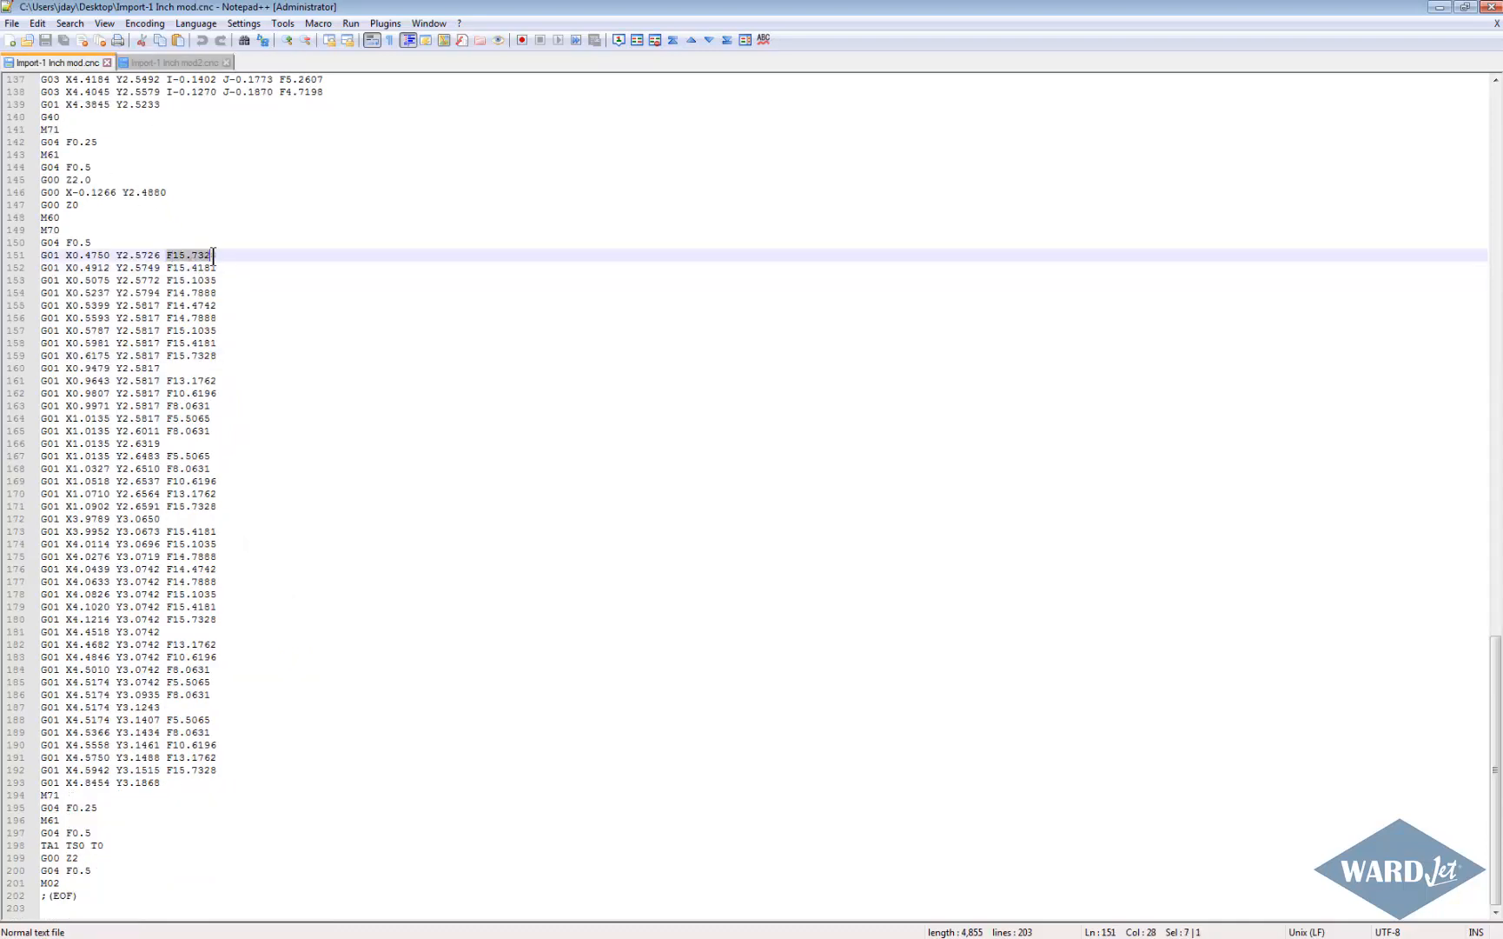
{"action": "left_click", "coordinate": [201, 269]}
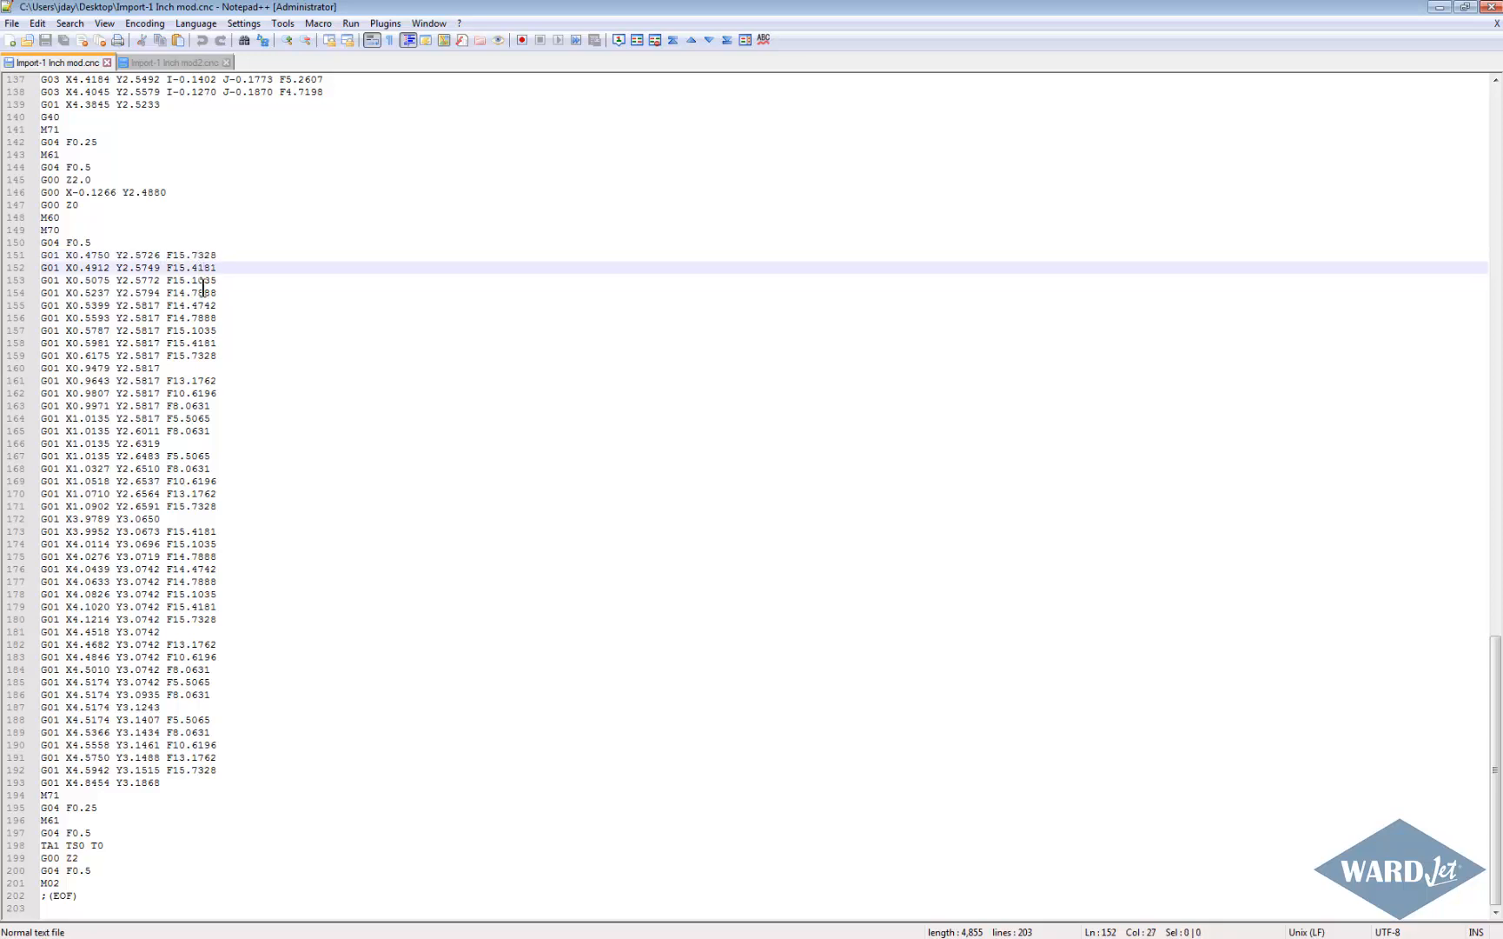
{"action": "left_click", "coordinate": [204, 294]}
{"action": "left_click", "coordinate": [203, 306]}
{"action": "left_click", "coordinate": [202, 331]}
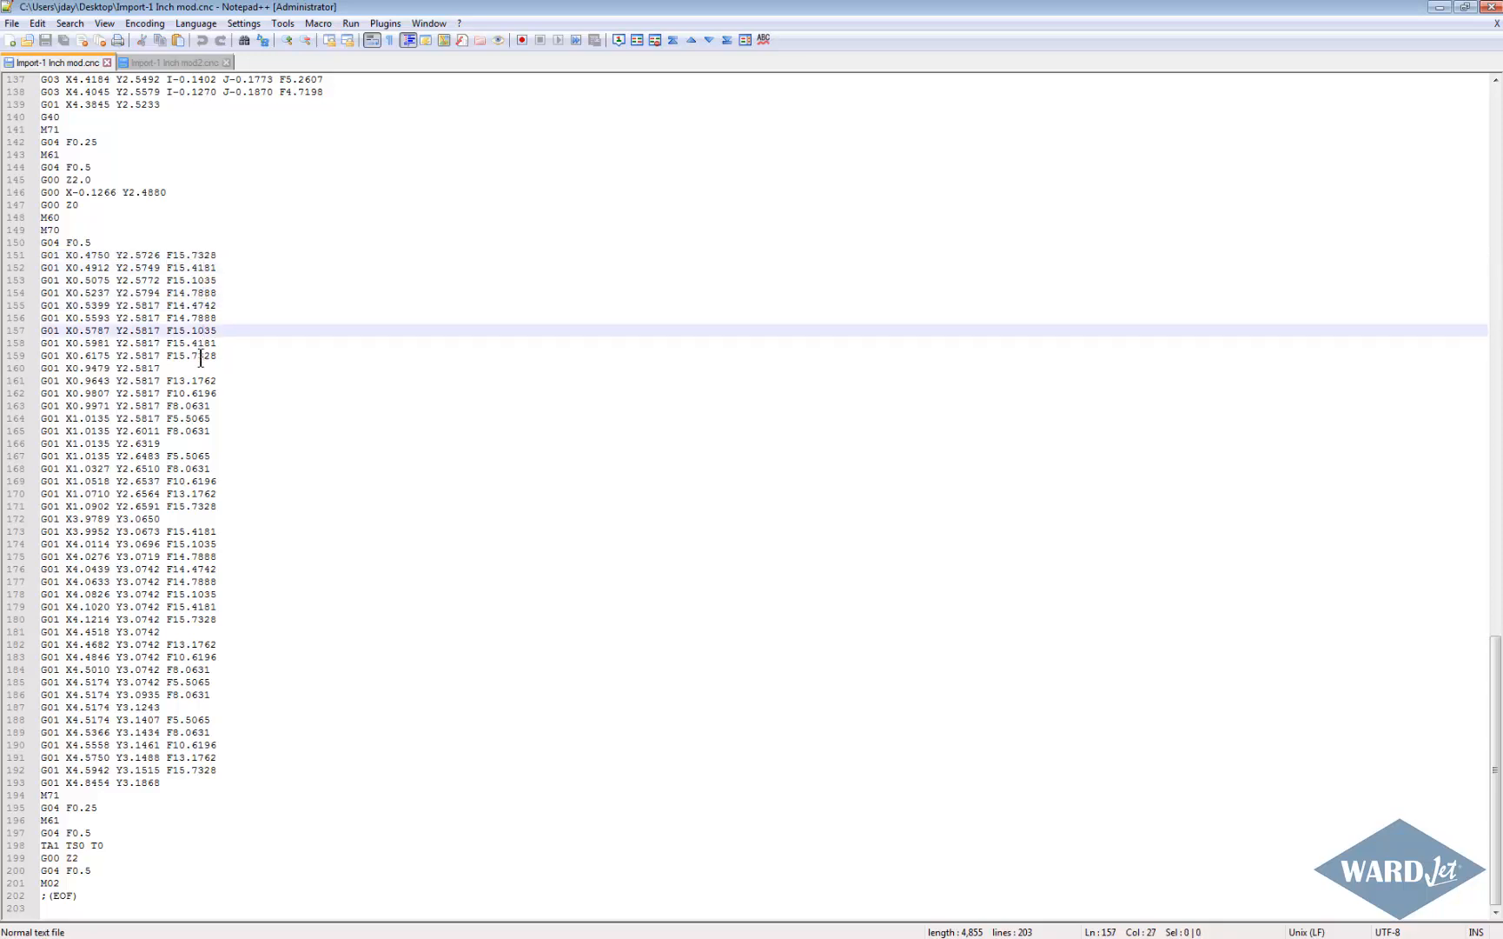
{"action": "left_click", "coordinate": [199, 355]}
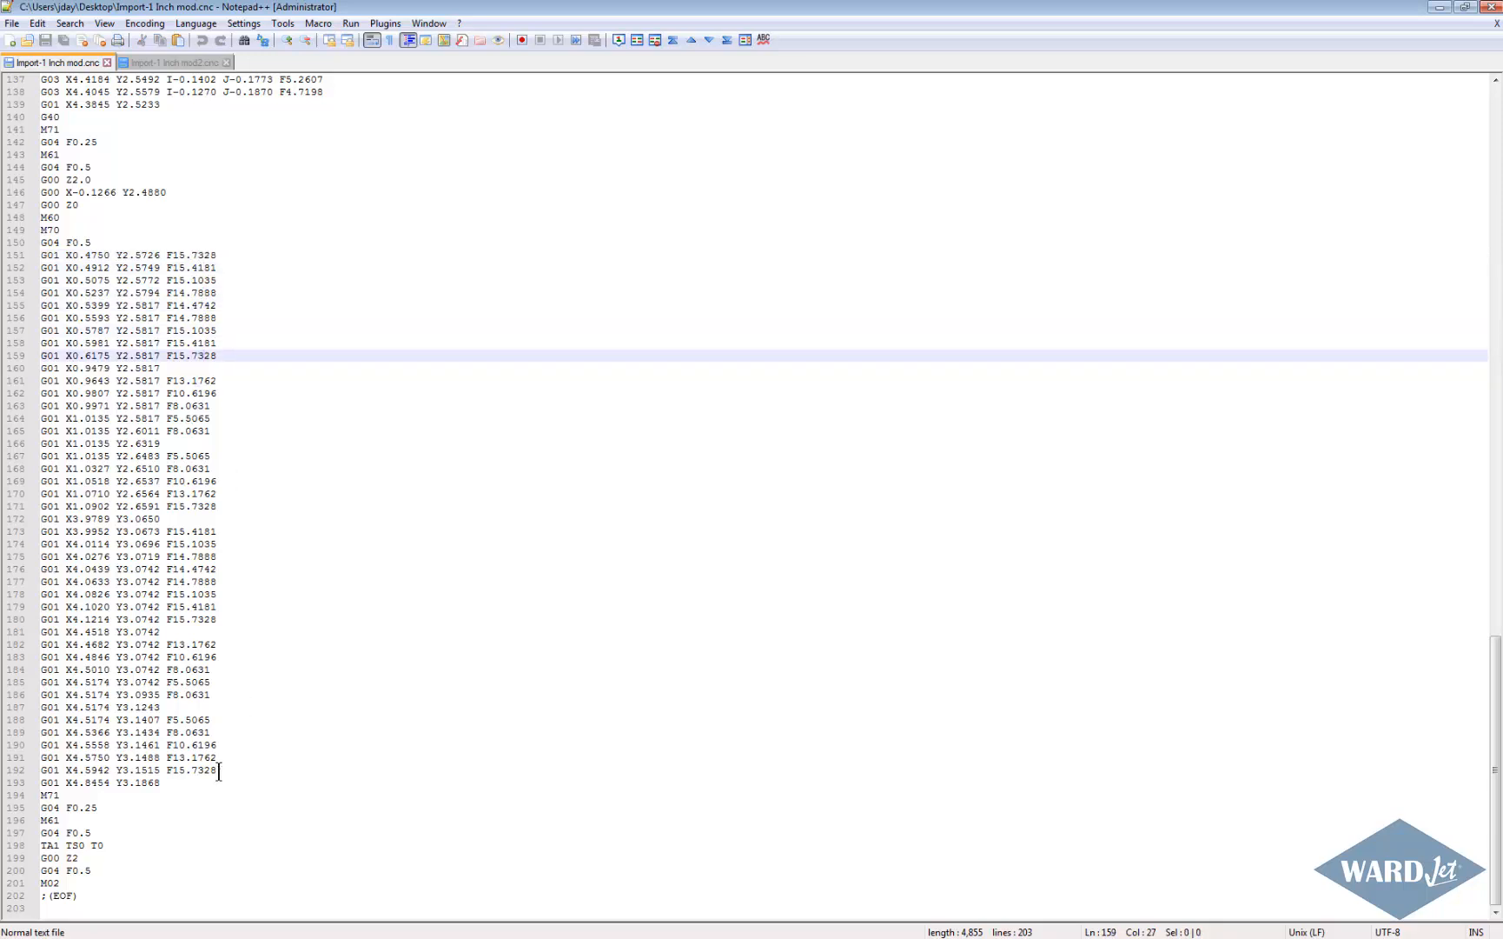
{"action": "left_click_drag", "start_coordinate": [219, 770], "coordinate": [167, 770]}
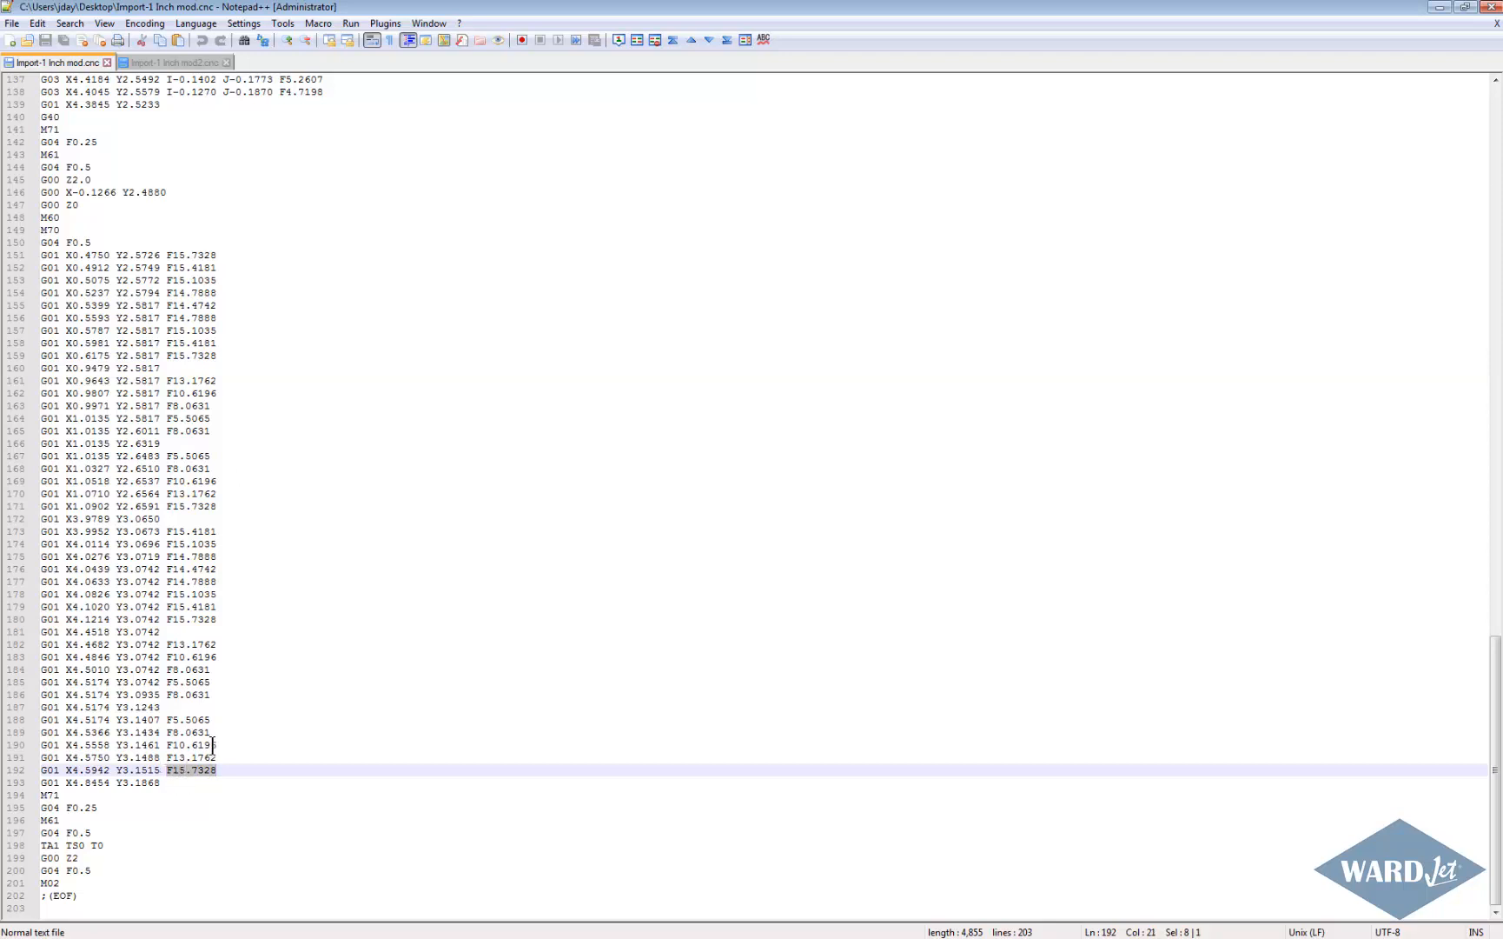
{"action": "left_click", "coordinate": [149, 65]}
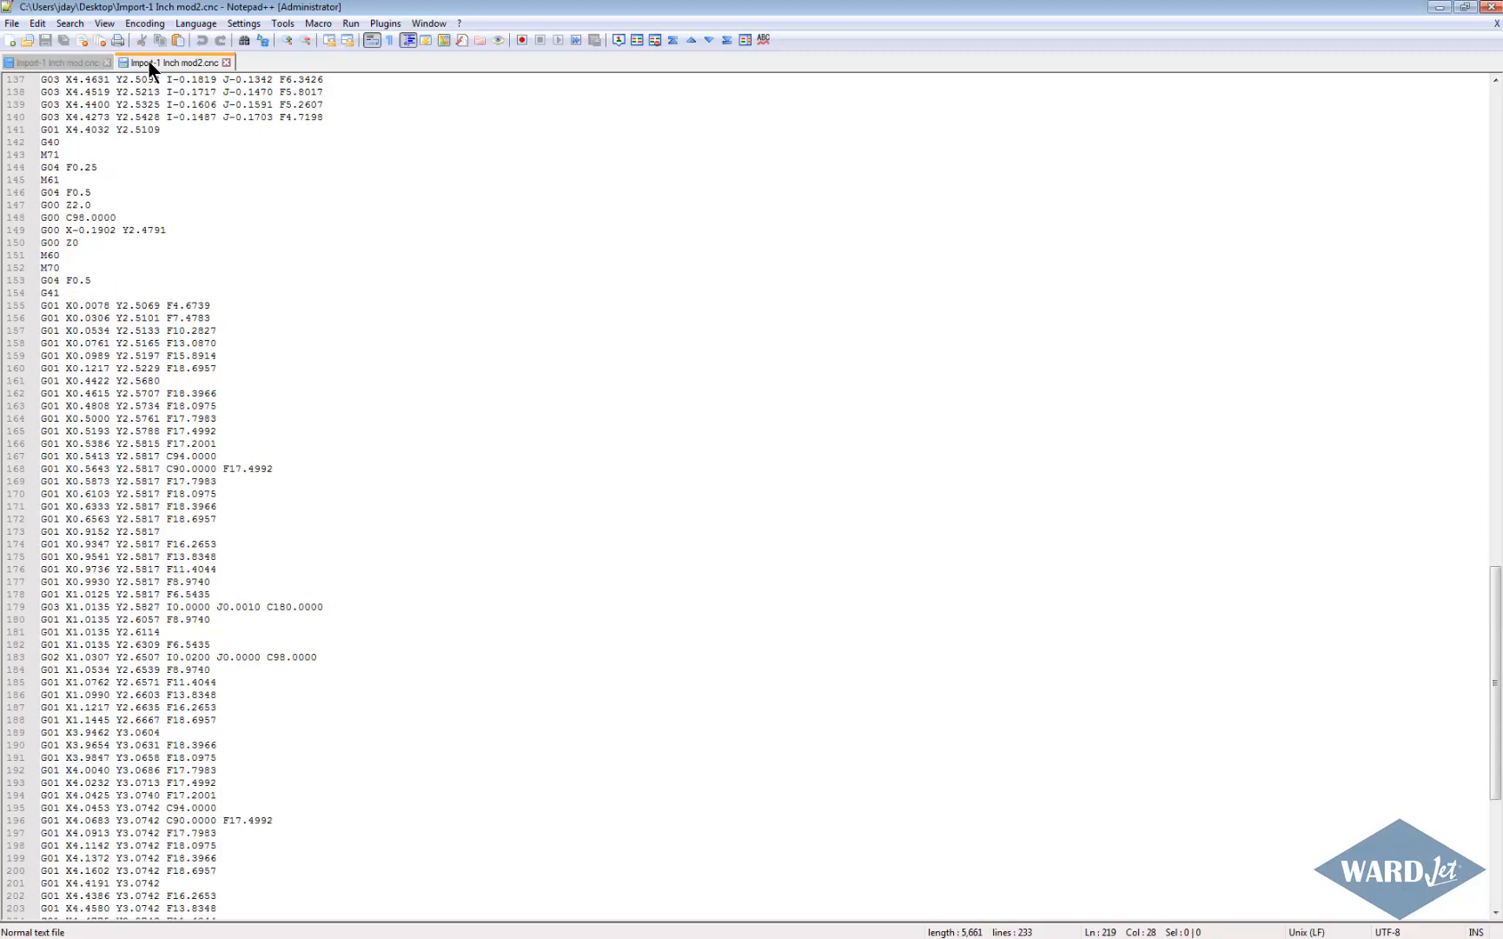